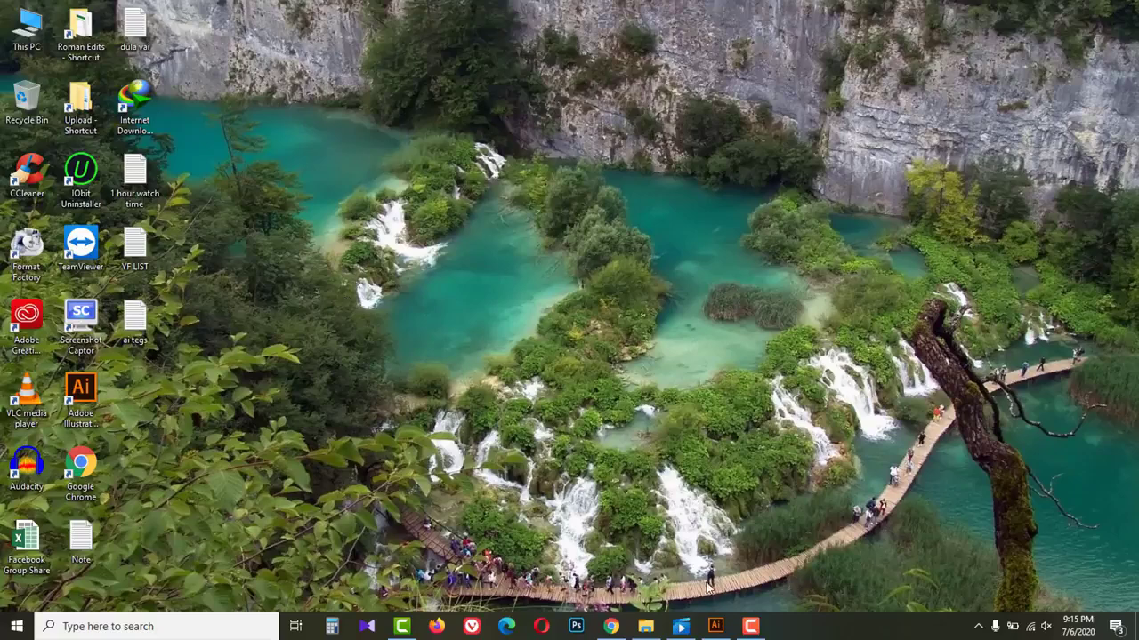
Launch Adobe Illustrator from the taskbar with a new blank CMYK Untitled-1 document.
{"action": "left_click", "coordinate": [715, 626]}
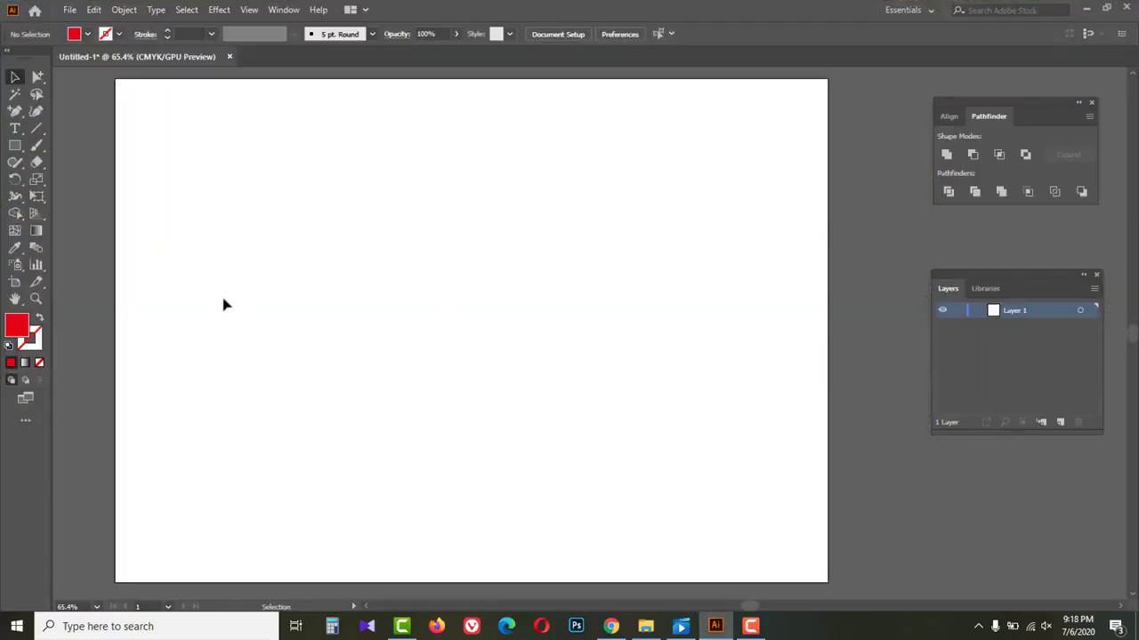
{"action": "left_click", "coordinate": [15, 195]}
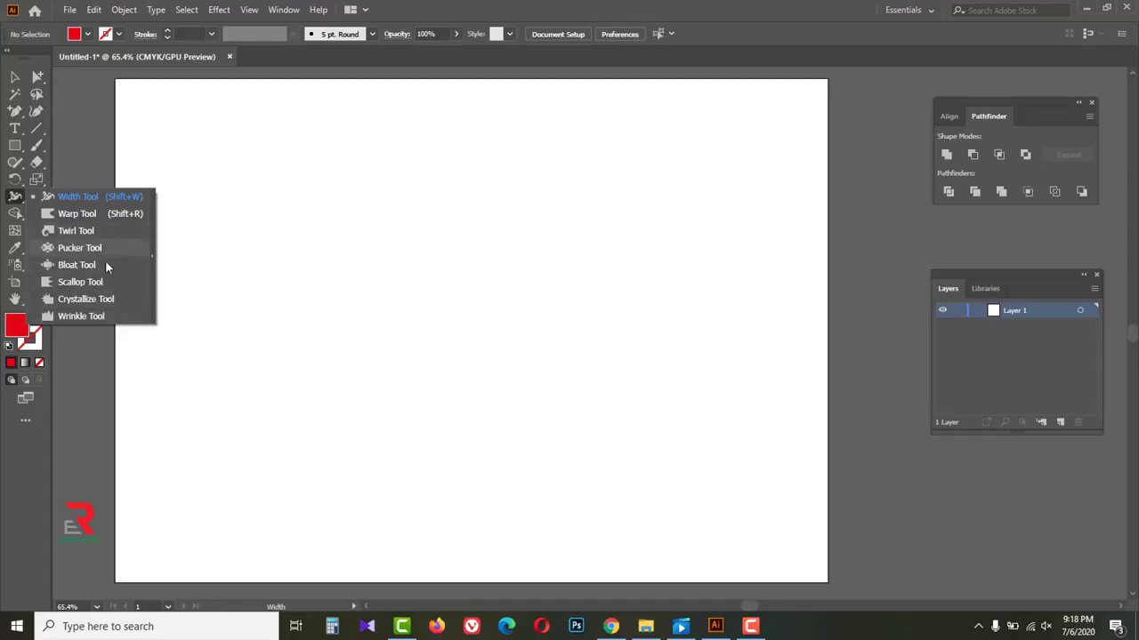
{"action": "left_click", "coordinate": [81, 197]}
Draw a wide red rectangle near the top of the artboard.
{"action": "left_click", "coordinate": [15, 146]}
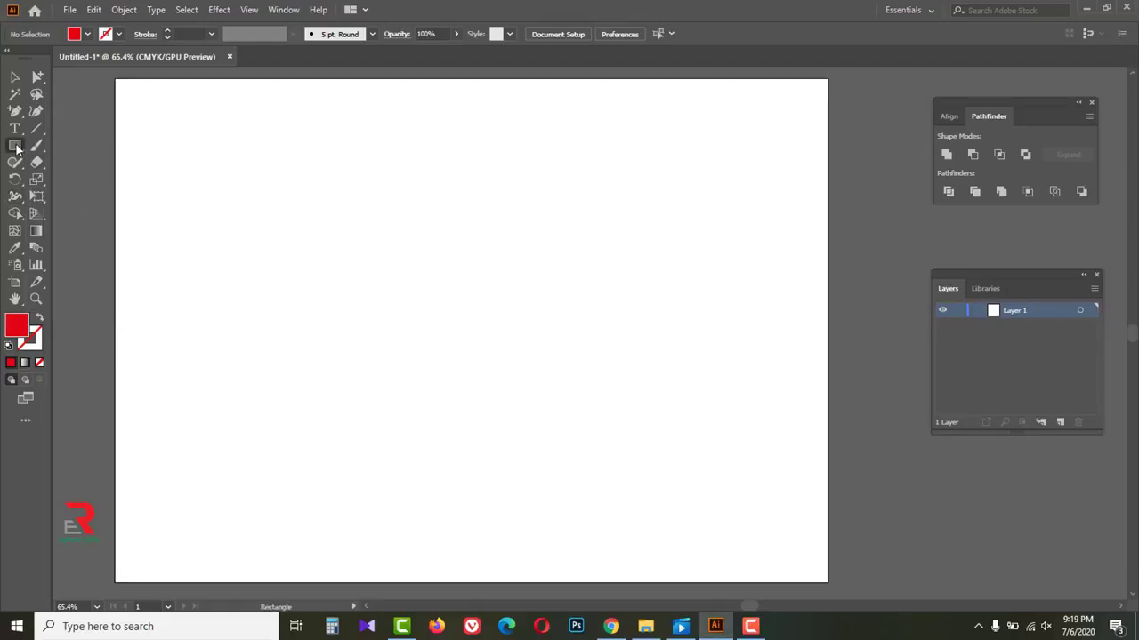
{"action": "left_click", "coordinate": [15, 146]}
{"action": "left_click", "coordinate": [85, 145]}
{"action": "left_click_drag", "start_coordinate": [238, 184], "coordinate": [647, 250]}
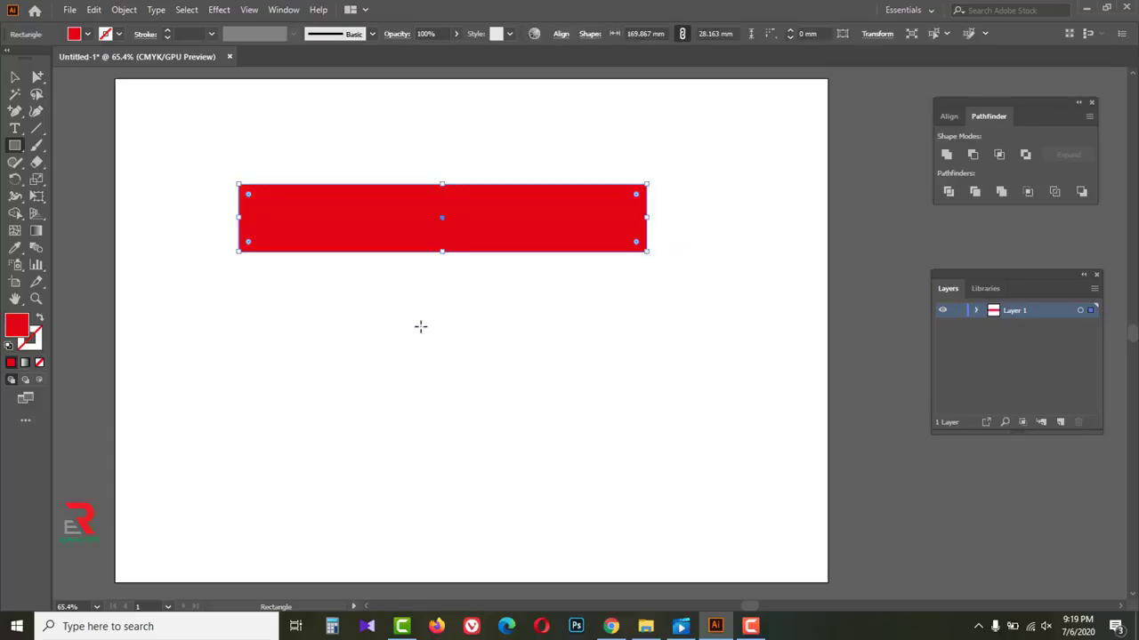
Drag the rectangle's left corner points together so the left end tapers to a point.
{"action": "left_click", "coordinate": [37, 77]}
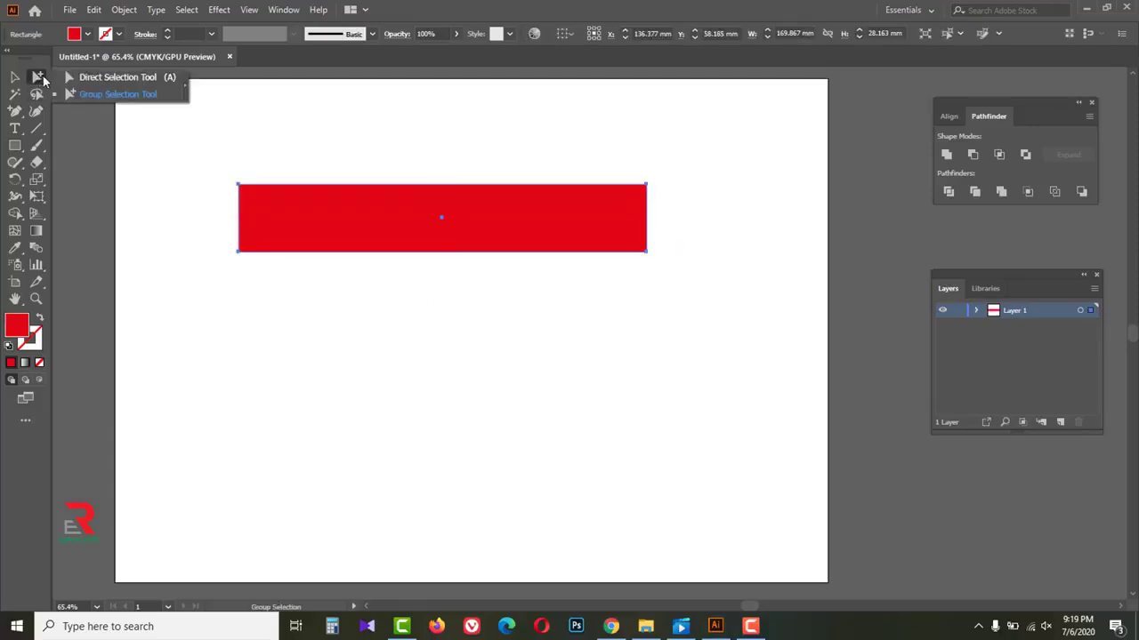
{"action": "left_click", "coordinate": [120, 77]}
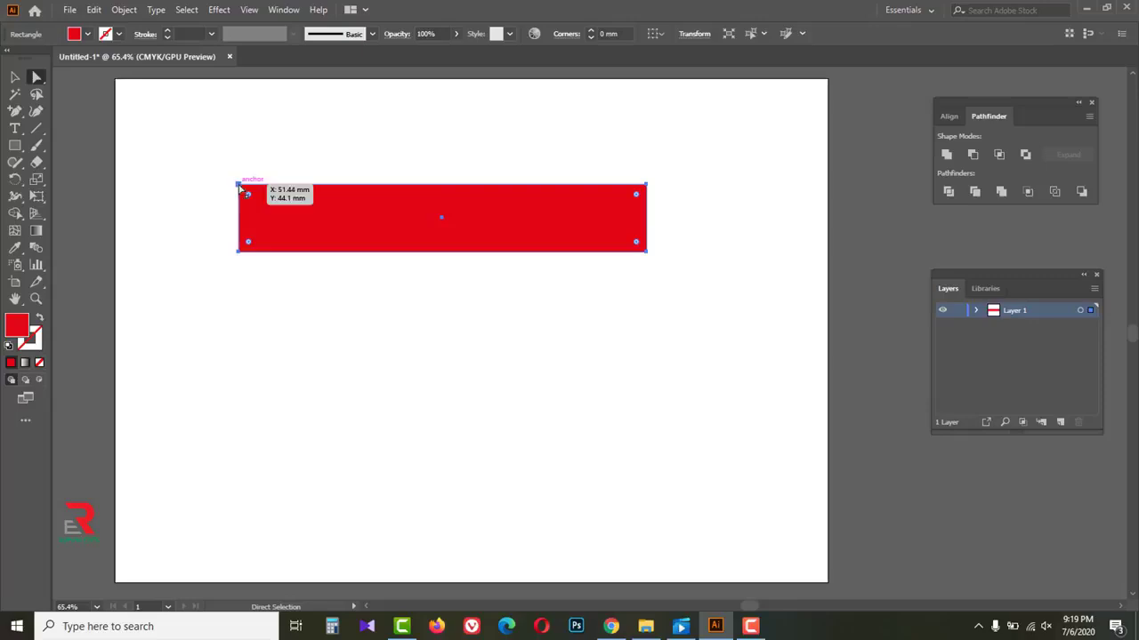
{"action": "left_click_drag", "start_coordinate": [244, 188], "coordinate": [244, 210]}
{"action": "left_click_drag", "start_coordinate": [221, 178], "coordinate": [238, 240]}
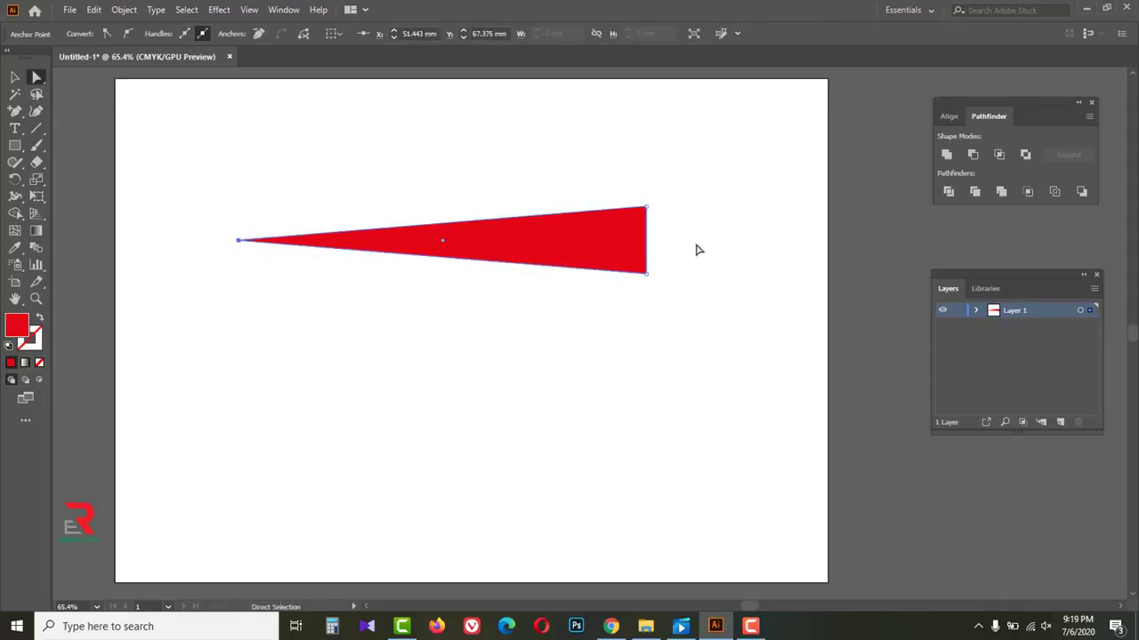
Add anchors on the top and bottom edges and pull the right corner into a sharp point.
{"action": "left_click", "coordinate": [14, 110]}
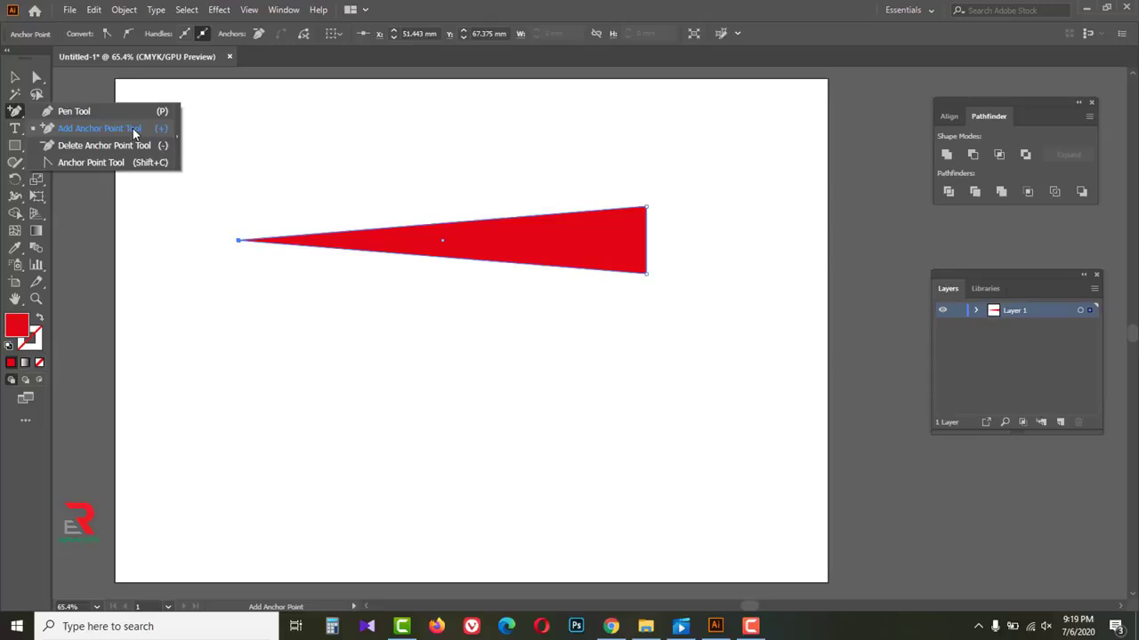
{"action": "left_click", "coordinate": [132, 128]}
{"action": "left_click", "coordinate": [449, 222]}
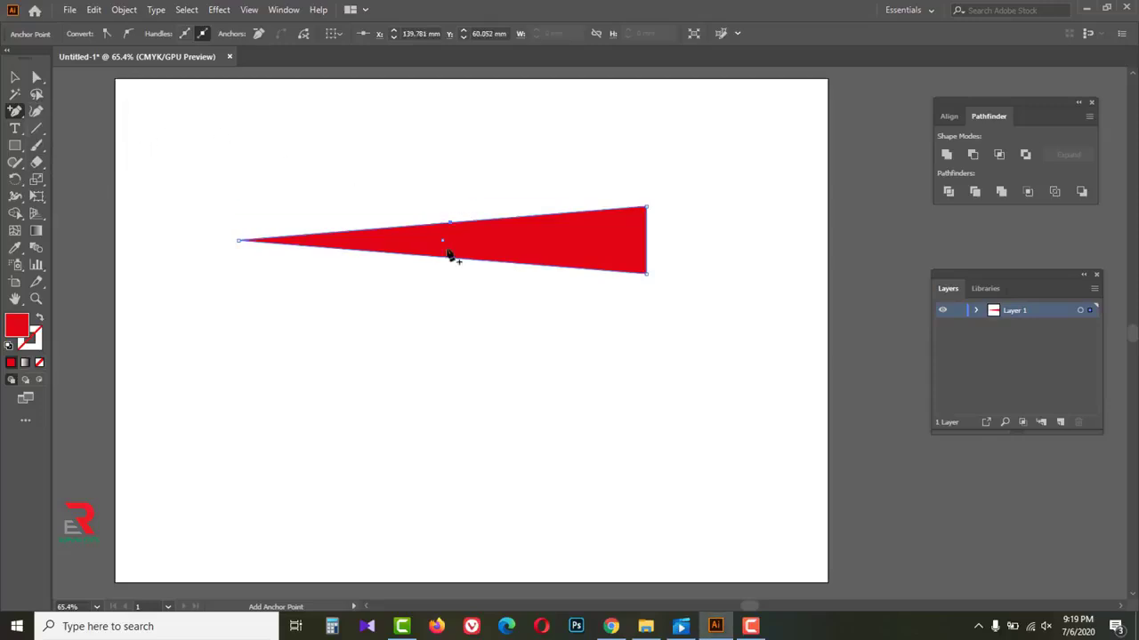
{"action": "left_click", "coordinate": [451, 257]}
{"action": "left_click", "coordinate": [37, 78]}
{"action": "left_click", "coordinate": [36, 78]}
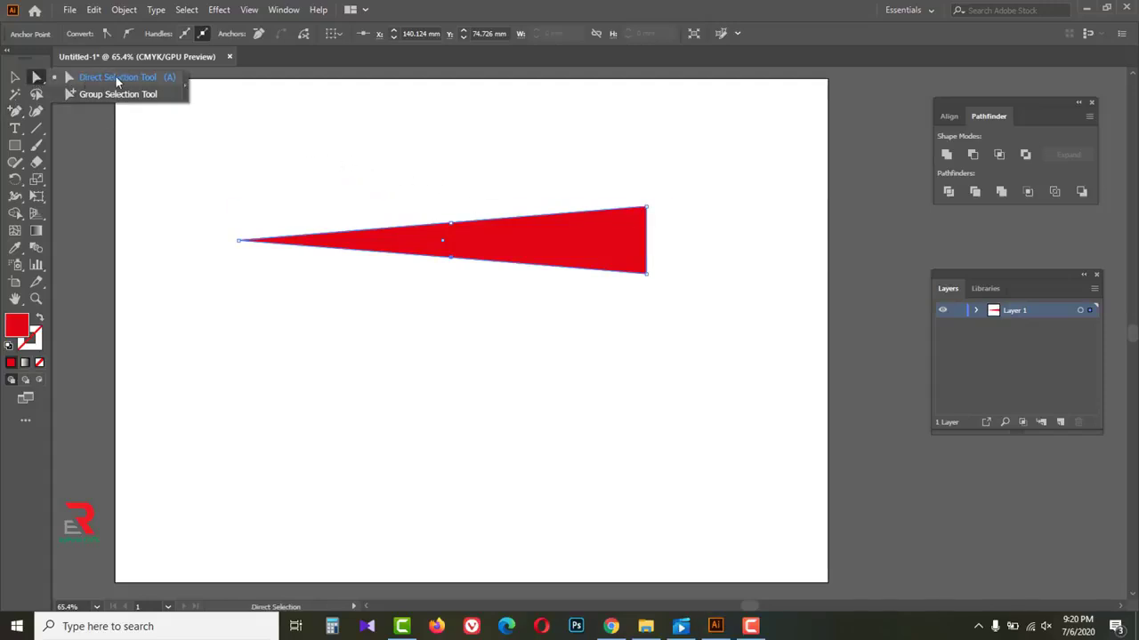
{"action": "left_click", "coordinate": [123, 76]}
{"action": "left_click_drag", "start_coordinate": [649, 209], "coordinate": [647, 236]}
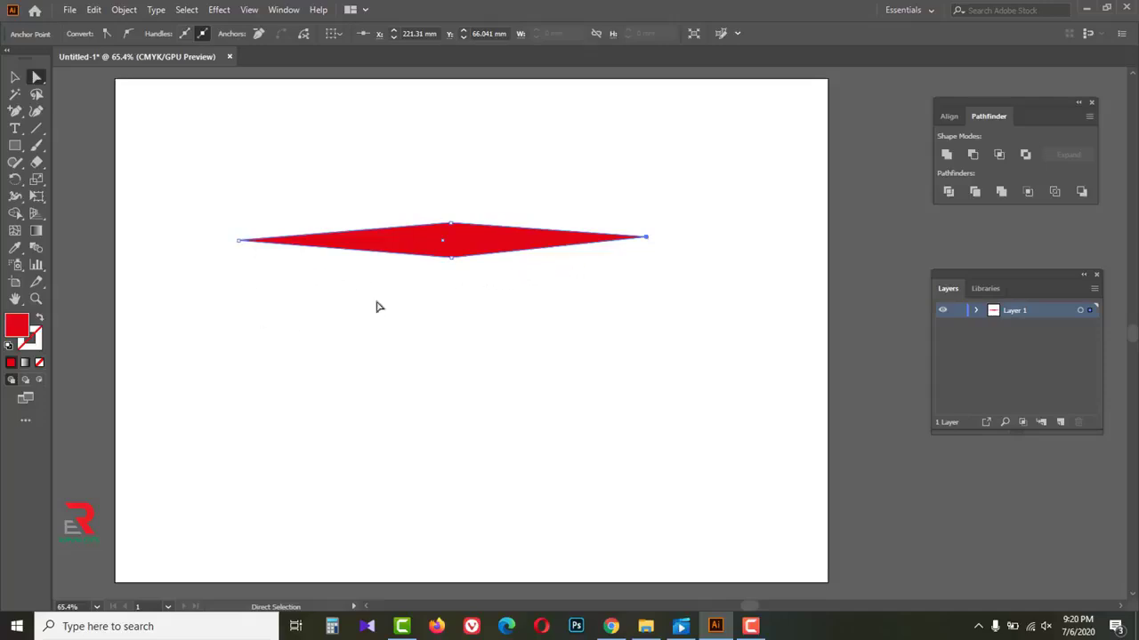
{"action": "left_click", "coordinate": [14, 77]}
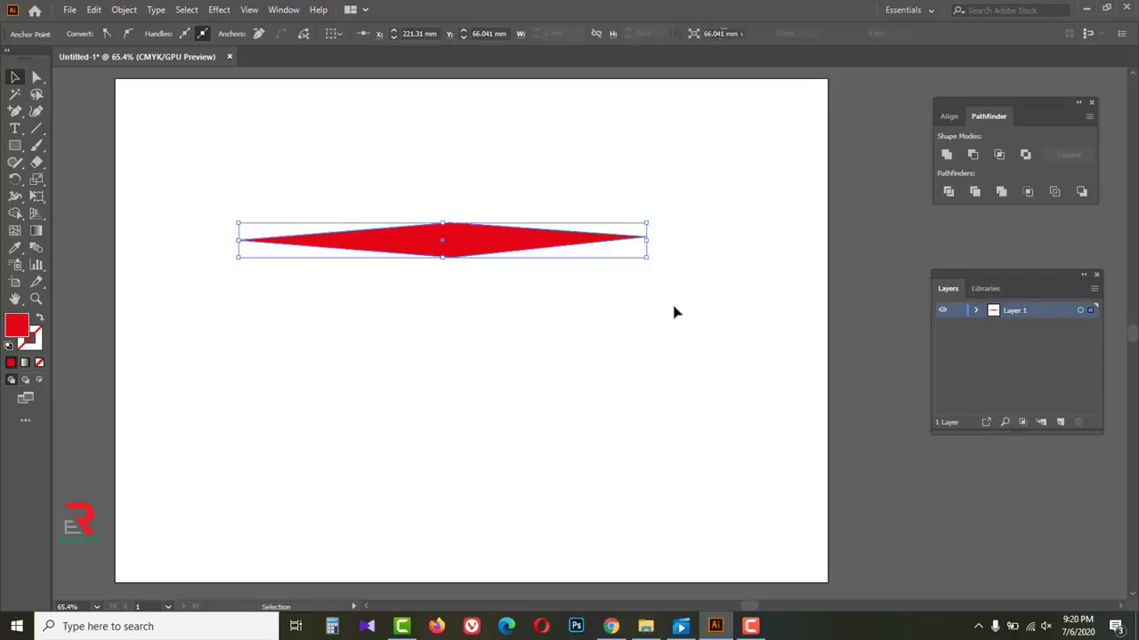
Delete the diamond and draw a three-point curved path with the Pen tool.
{"action": "key", "text": "Delete"}
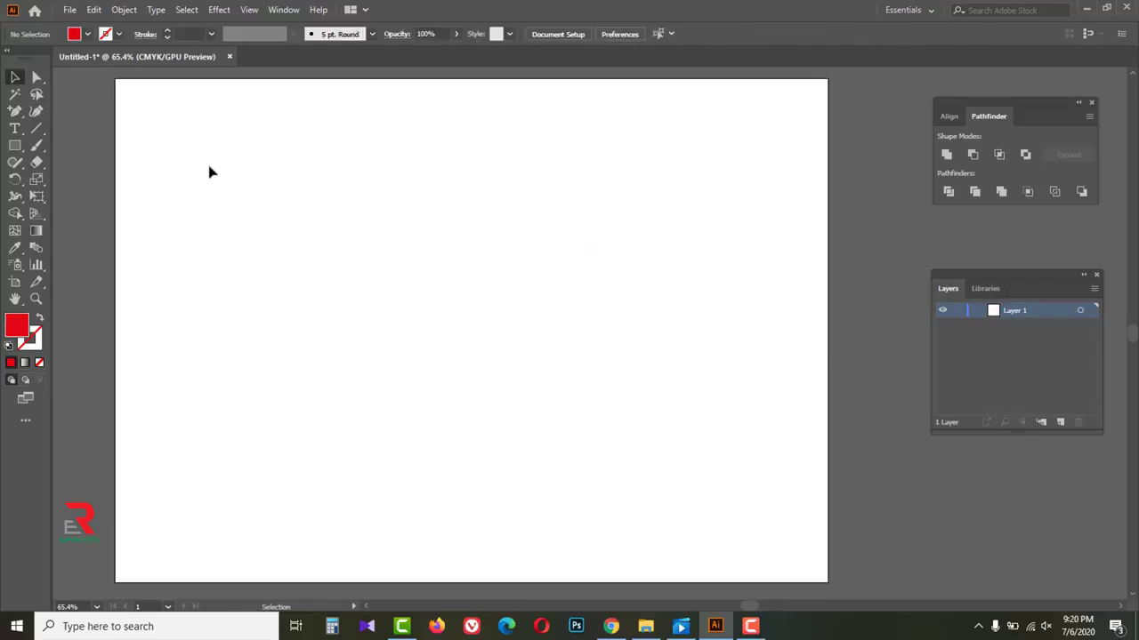
{"action": "left_click", "coordinate": [14, 112]}
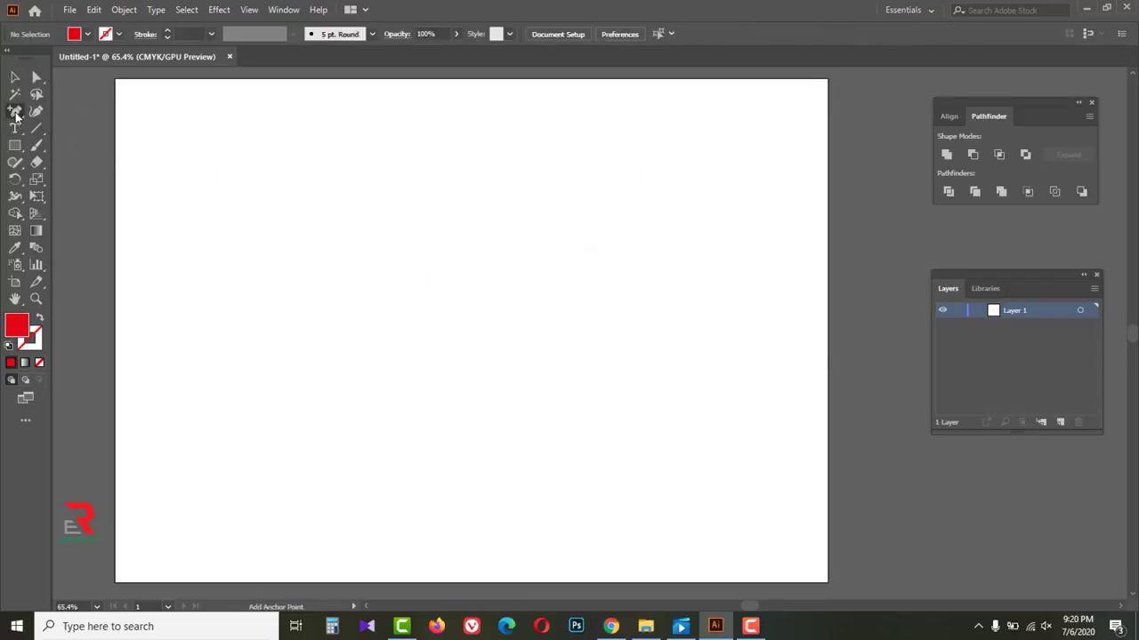
{"action": "left_click", "coordinate": [58, 111]}
{"action": "left_click", "coordinate": [218, 297]}
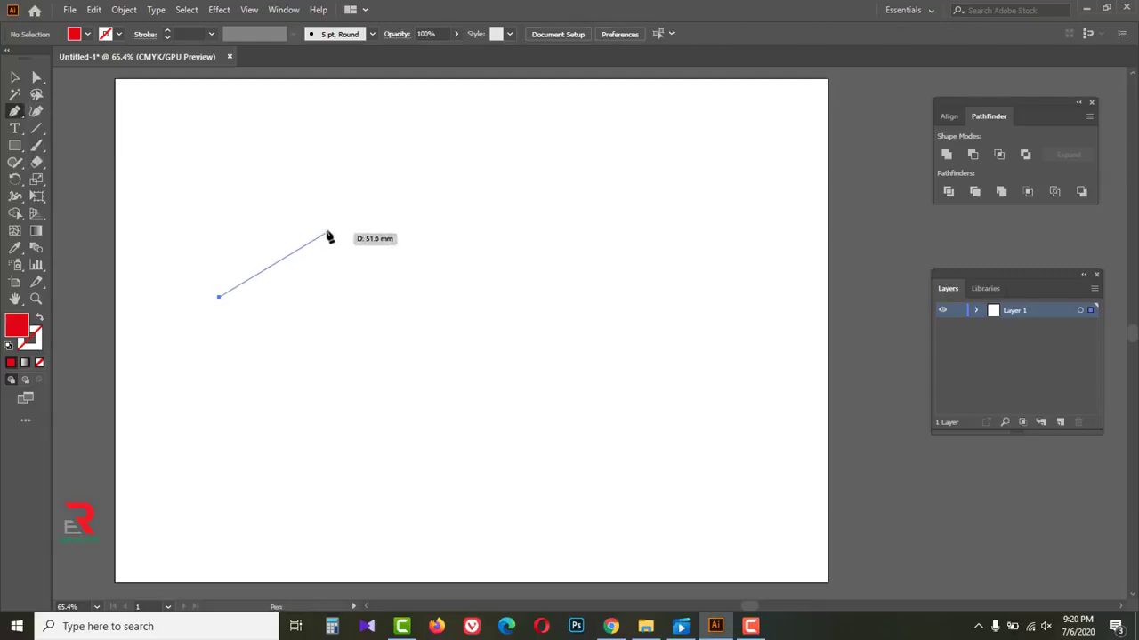
{"action": "left_click_drag", "start_coordinate": [329, 230], "coordinate": [399, 260]}
{"action": "left_click_drag", "start_coordinate": [557, 275], "coordinate": [674, 250]}
{"action": "left_click", "coordinate": [14, 78]}
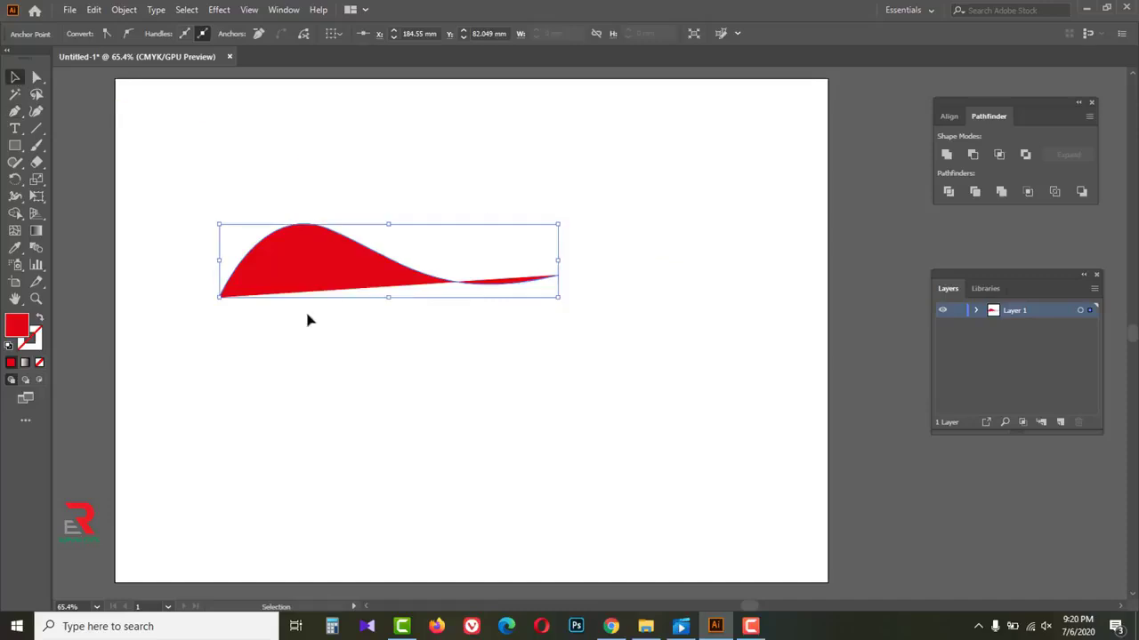
Remove the curve's fill and give it a red stroke instead.
{"action": "left_click", "coordinate": [391, 356]}
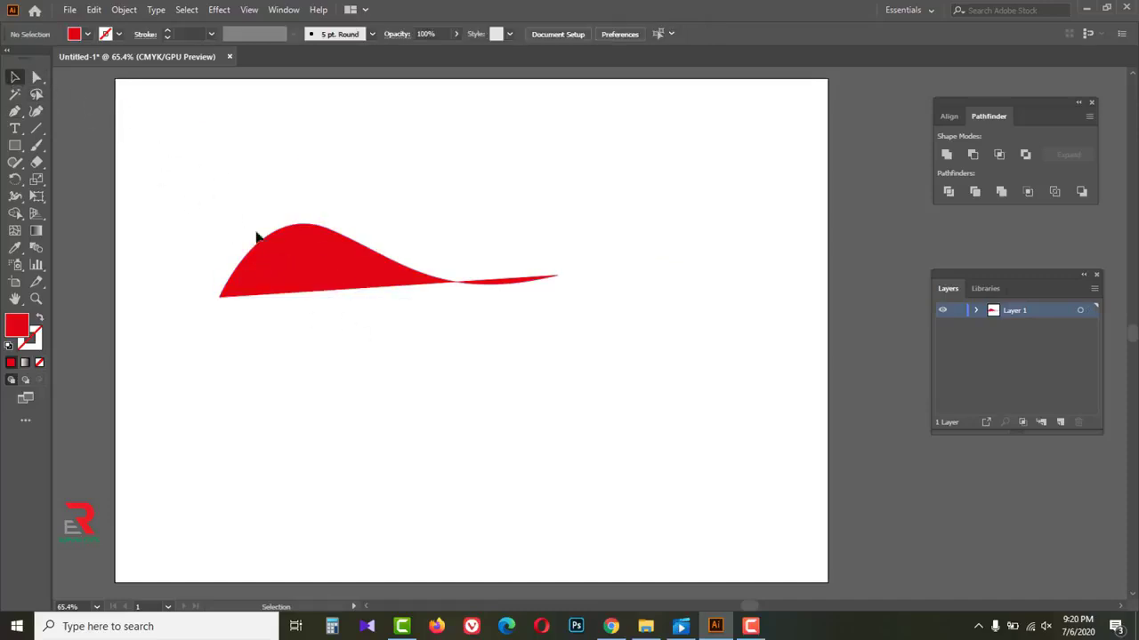
{"action": "left_click", "coordinate": [263, 242]}
{"action": "left_click", "coordinate": [88, 34]}
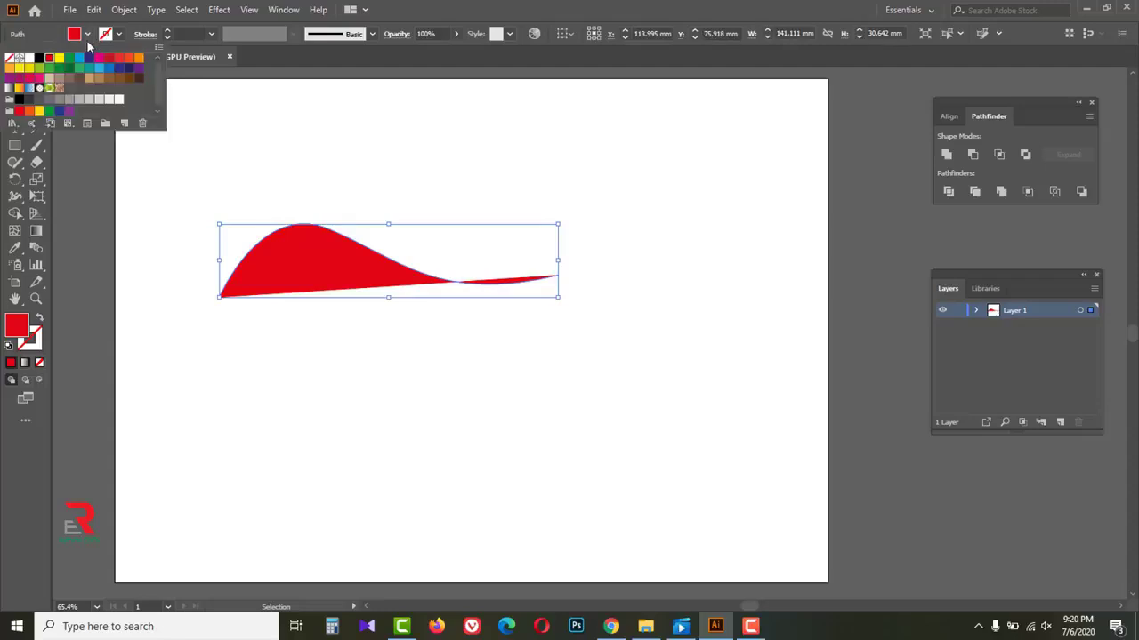
{"action": "left_click", "coordinate": [10, 58]}
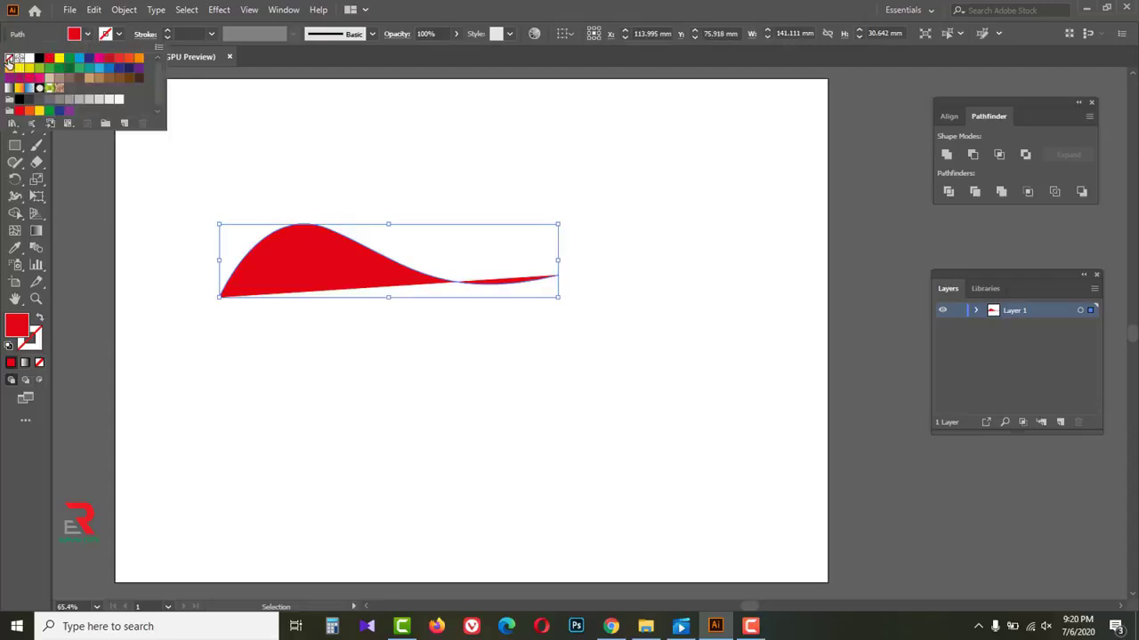
{"action": "left_click", "coordinate": [118, 35]}
{"action": "left_click", "coordinate": [118, 35]}
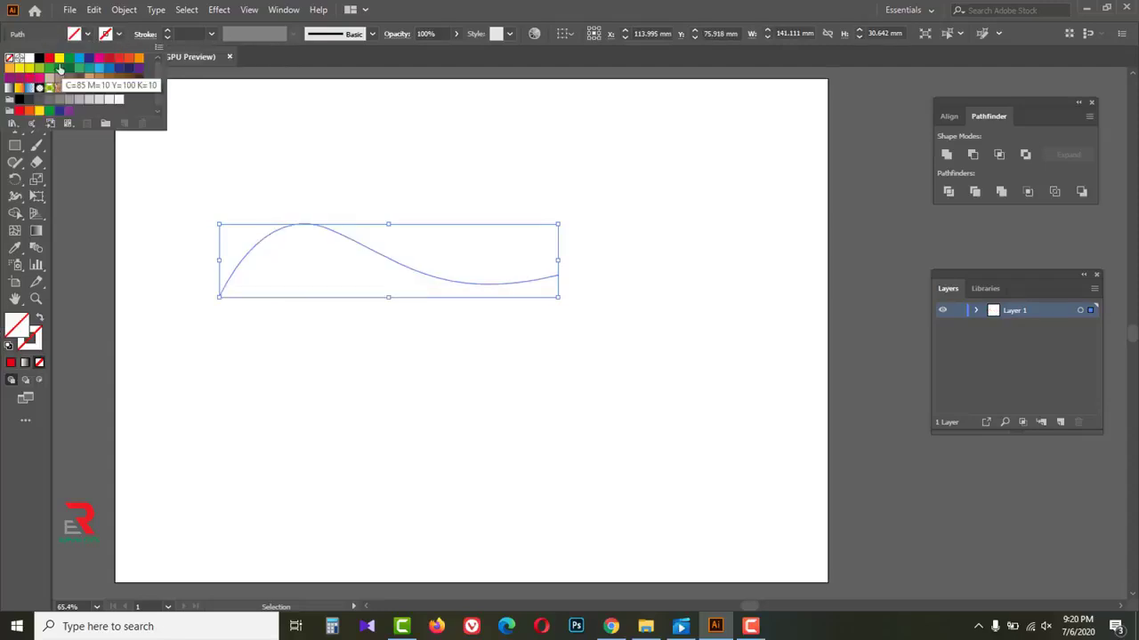
{"action": "left_click", "coordinate": [49, 59]}
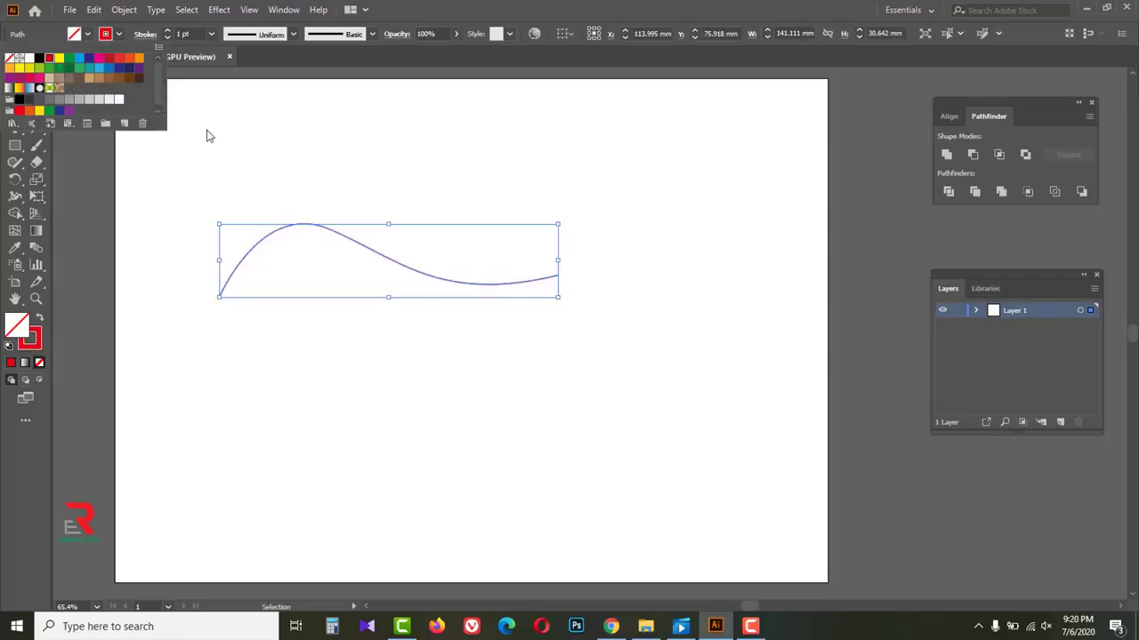
Increase the red stroke weight to 14 pt.
{"action": "left_click", "coordinate": [168, 32]}
{"action": "left_click", "coordinate": [167, 32]}
{"action": "left_click", "coordinate": [167, 32]}
{"action": "left_click", "coordinate": [167, 32]}
{"action": "left_click", "coordinate": [167, 32]}
{"action": "left_click", "coordinate": [167, 32]}
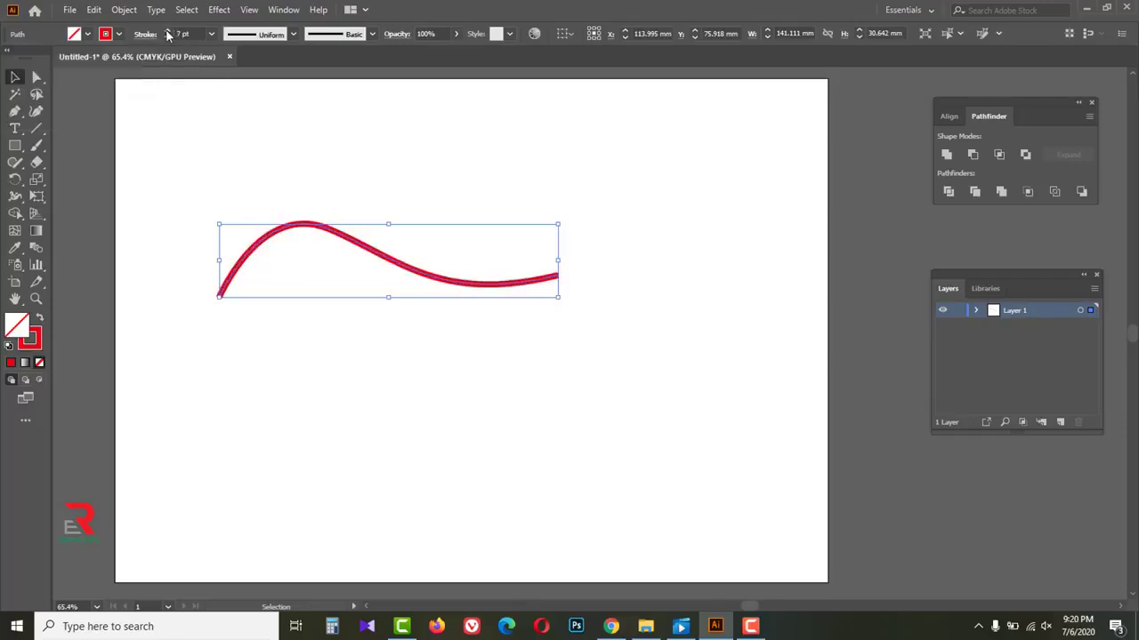
{"action": "left_click", "coordinate": [168, 32]}
{"action": "left_click", "coordinate": [167, 32]}
{"action": "left_click", "coordinate": [168, 32]}
{"action": "left_click", "coordinate": [167, 32]}
{"action": "left_click", "coordinate": [167, 32]}
{"action": "left_click", "coordinate": [167, 32]}
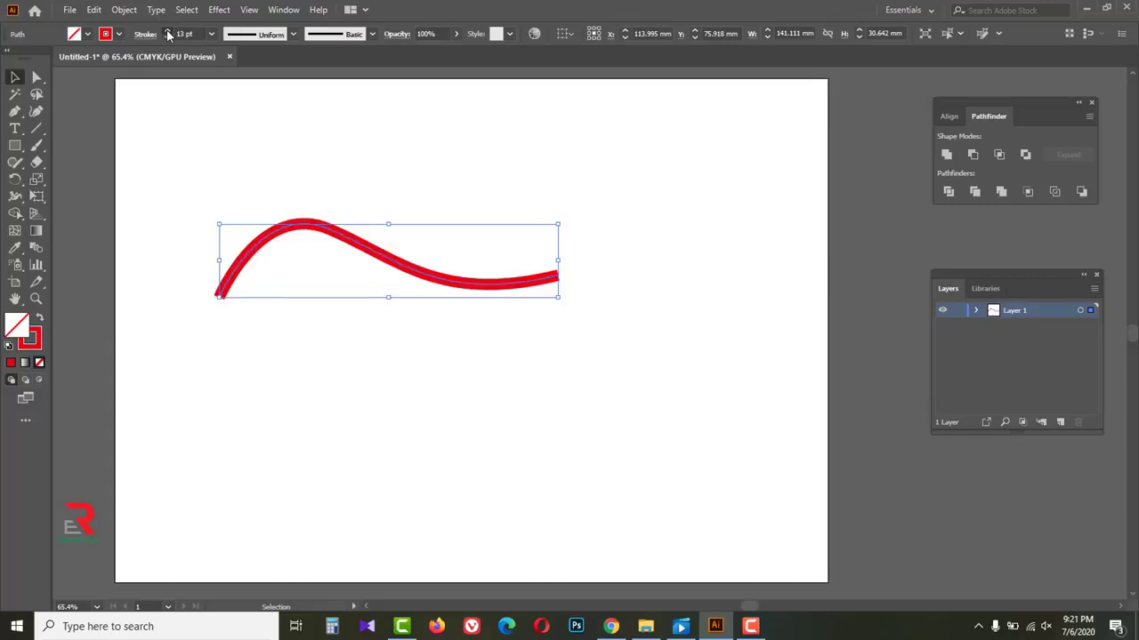
{"action": "left_click", "coordinate": [168, 32]}
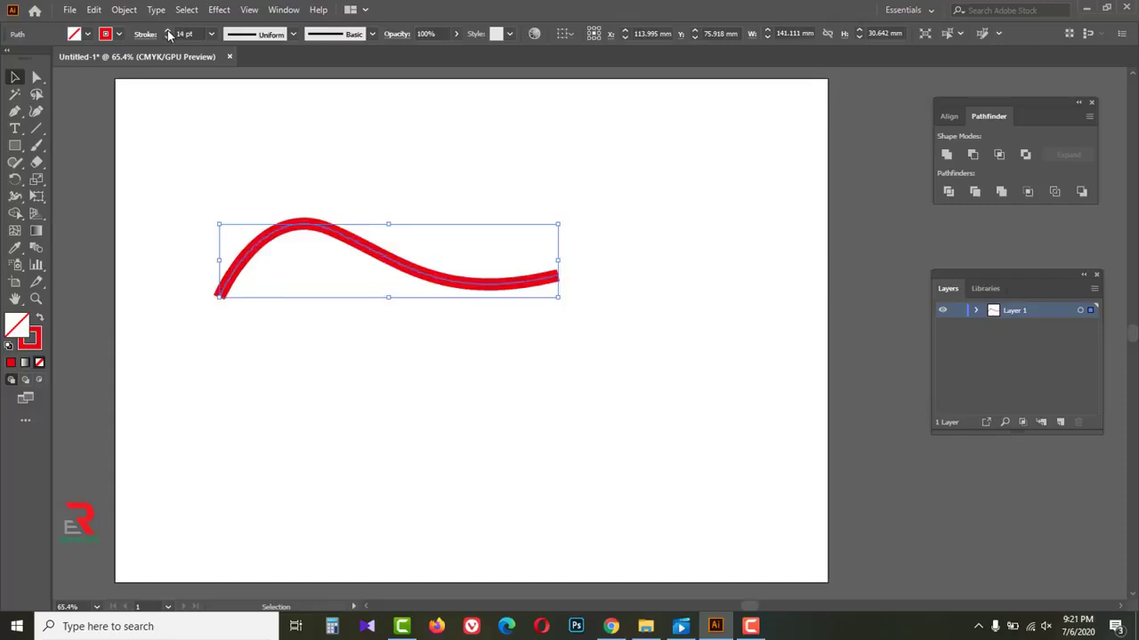
Try Width Profiles 1, 2, 3 and other tapered width profiles on the stroke.
{"action": "left_click", "coordinate": [293, 34]}
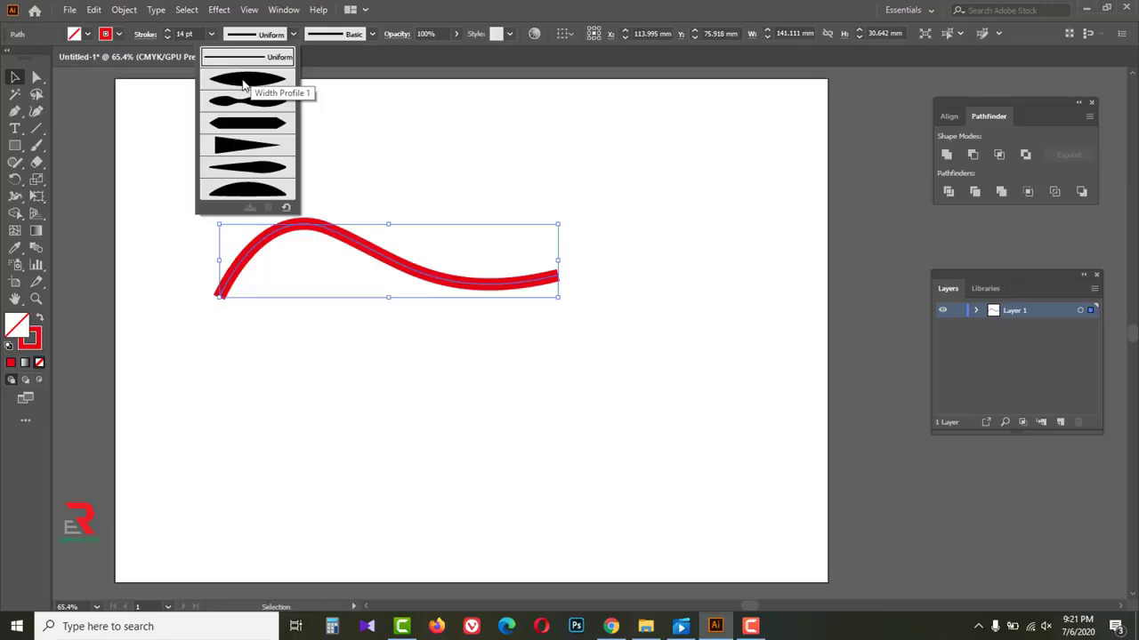
{"action": "left_click", "coordinate": [243, 83]}
{"action": "left_click", "coordinate": [259, 35]}
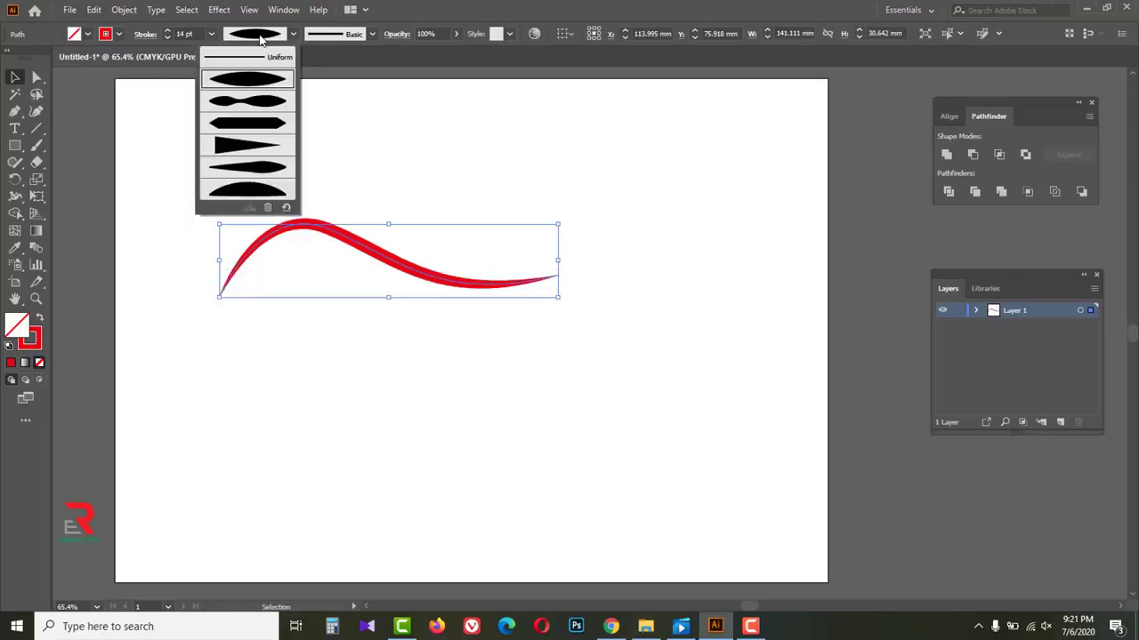
{"action": "left_click", "coordinate": [241, 103]}
{"action": "left_click", "coordinate": [281, 36]}
{"action": "left_click", "coordinate": [250, 126]}
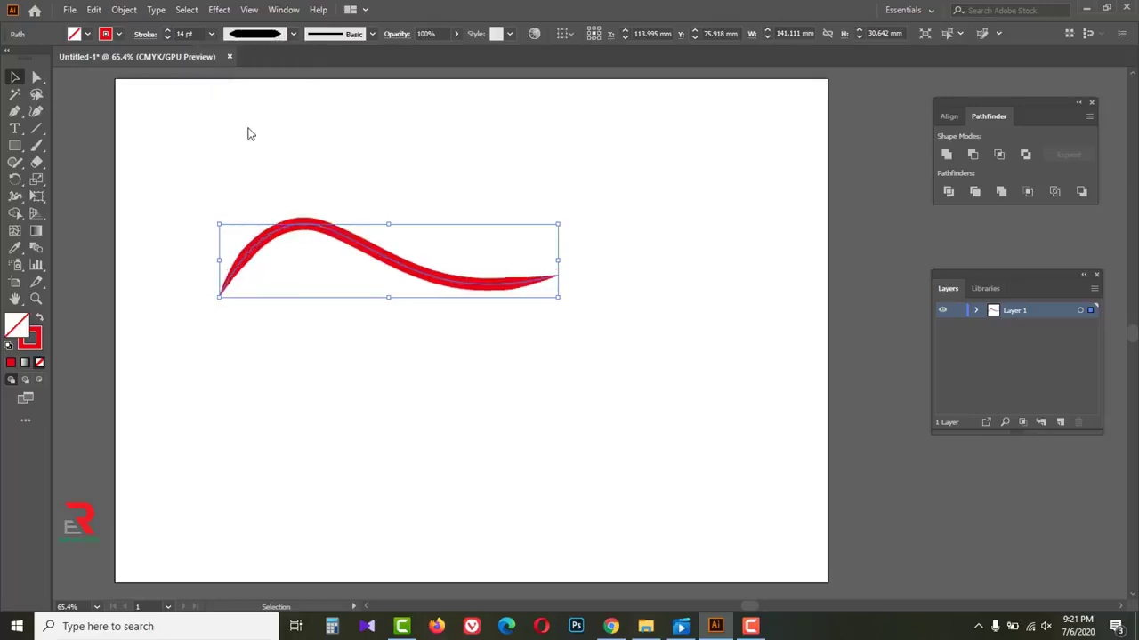
{"action": "left_click", "coordinate": [259, 36]}
{"action": "left_click", "coordinate": [236, 148]}
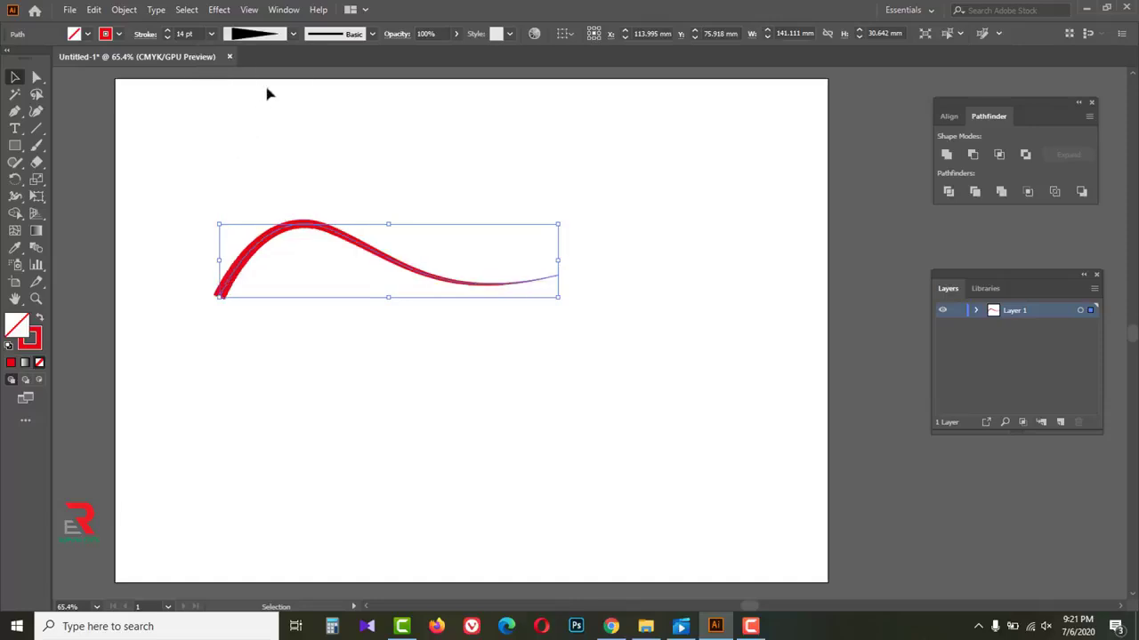
{"action": "left_click", "coordinate": [270, 36]}
{"action": "left_click", "coordinate": [222, 173]}
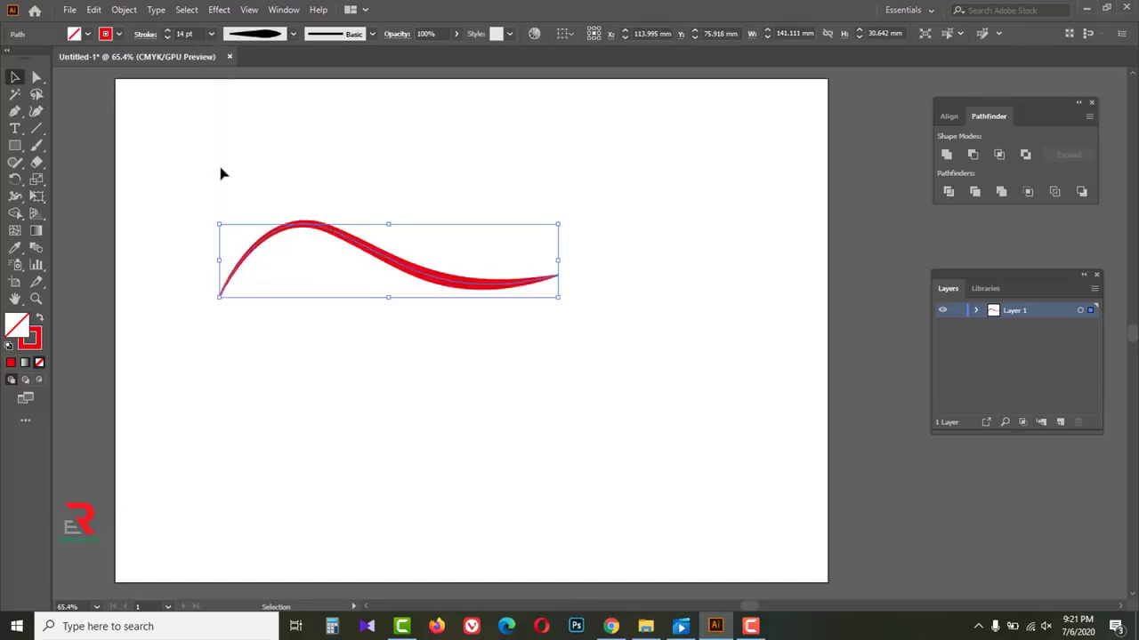
{"action": "left_click", "coordinate": [258, 40]}
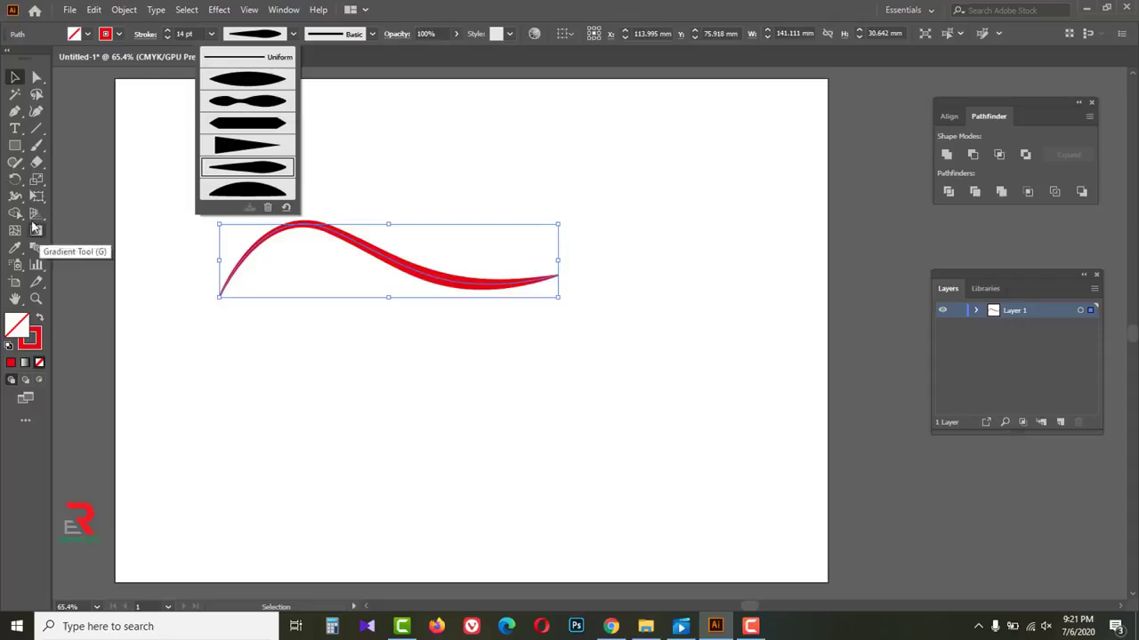
Reset the curve's width profile to Uniform.
{"action": "key", "text": "Escape"}
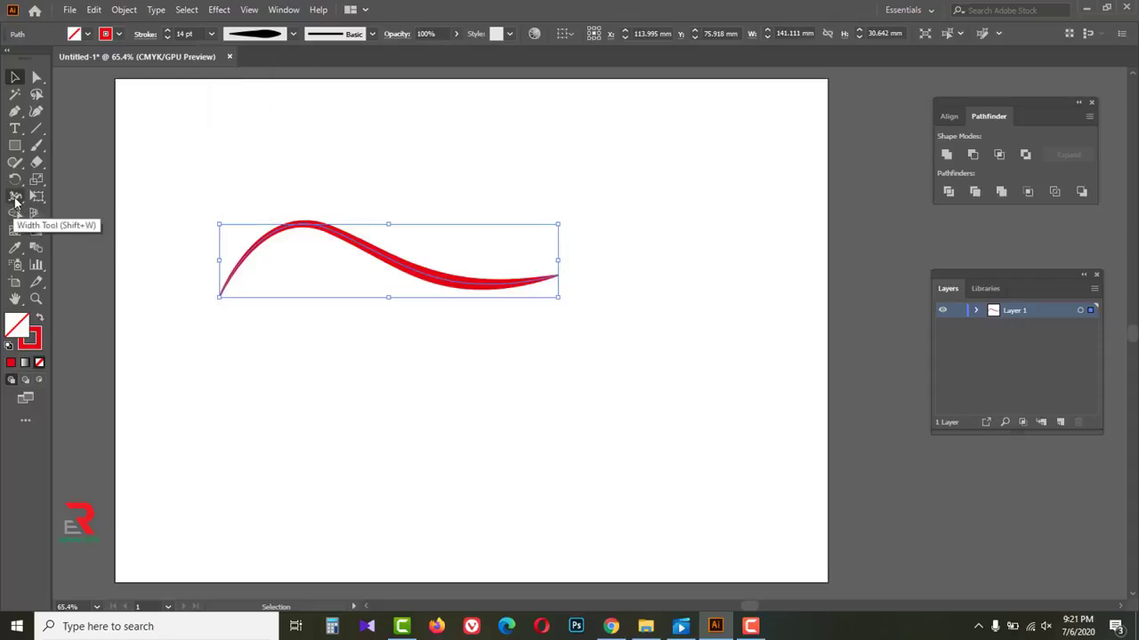
{"action": "left_click", "coordinate": [15, 198]}
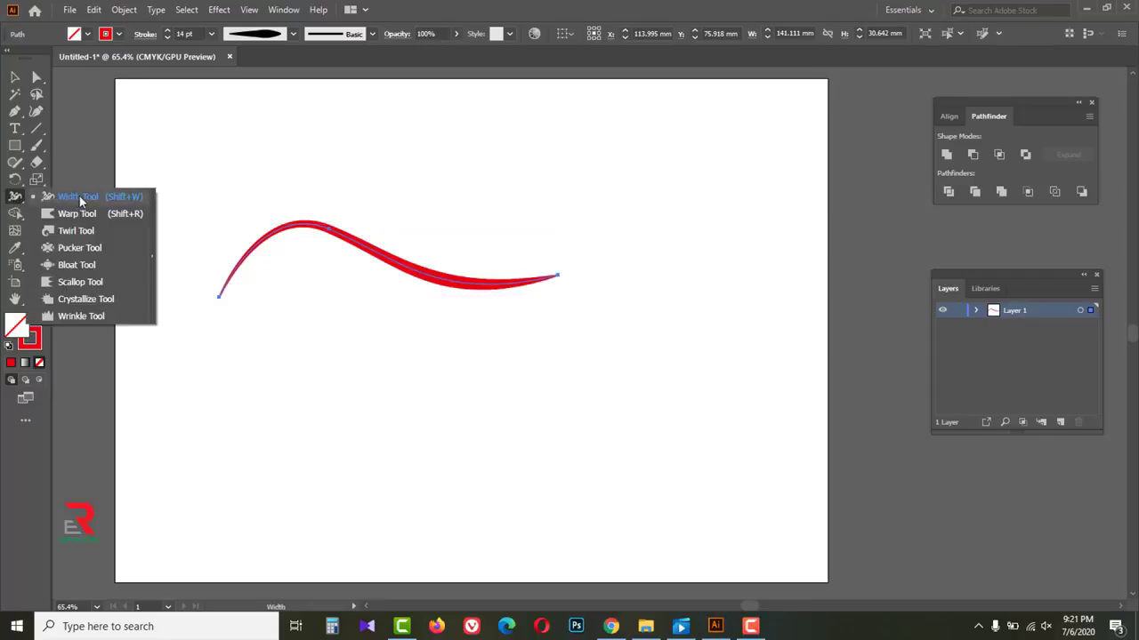
{"action": "left_click", "coordinate": [88, 202]}
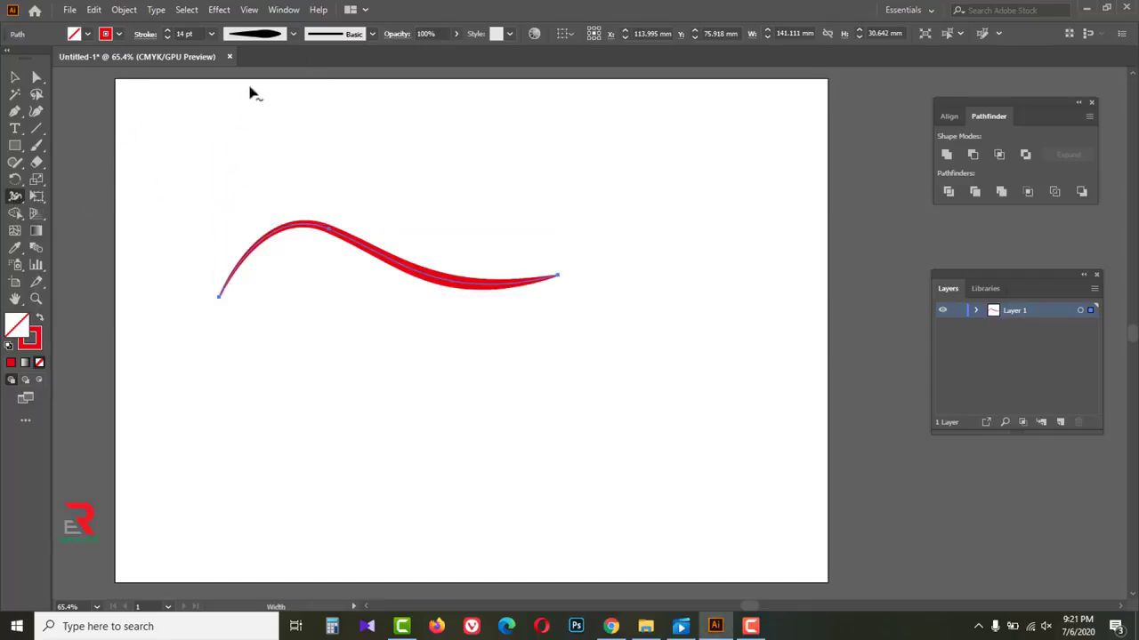
{"action": "left_click", "coordinate": [293, 34]}
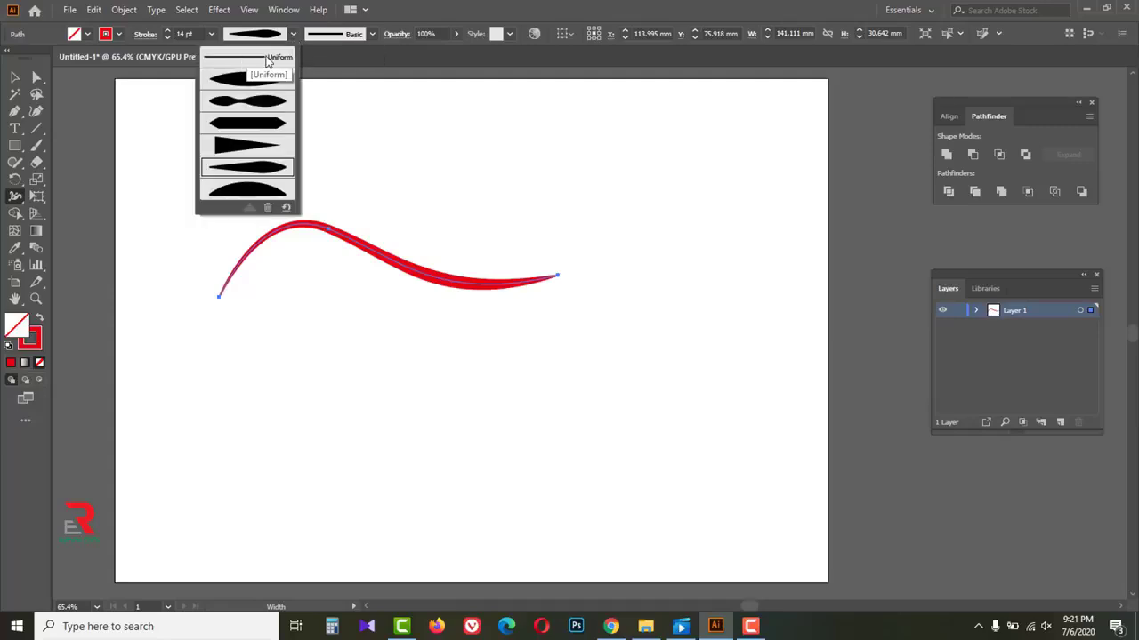
{"action": "left_click", "coordinate": [269, 58]}
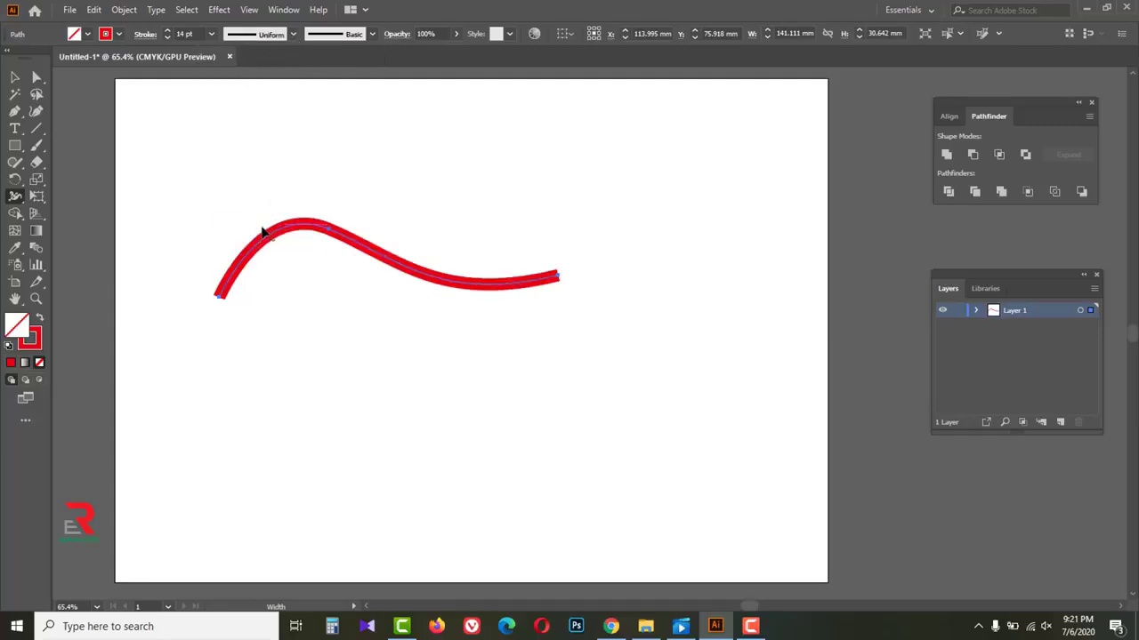
Zoom in and use the Width tool to pinch both ends to points and widen the middle.
{"action": "left_click", "coordinate": [373, 247], "text": "ctrl"}
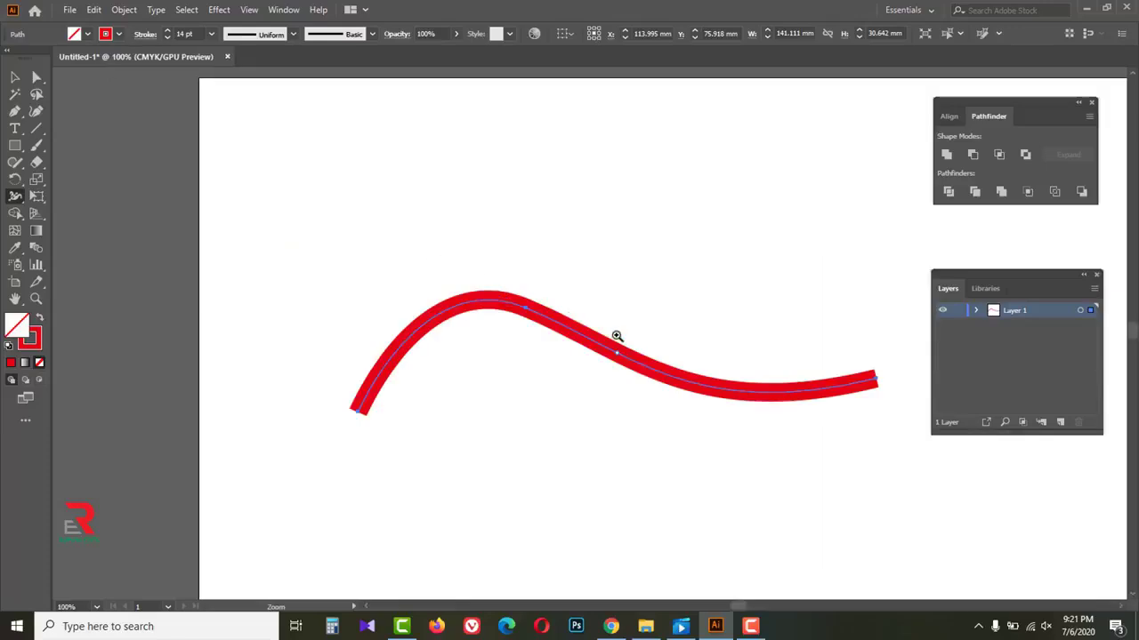
{"action": "left_click", "coordinate": [617, 336], "text": "ctrl"}
{"action": "left_click_drag", "start_coordinate": [672, 363], "coordinate": [557, 268]}
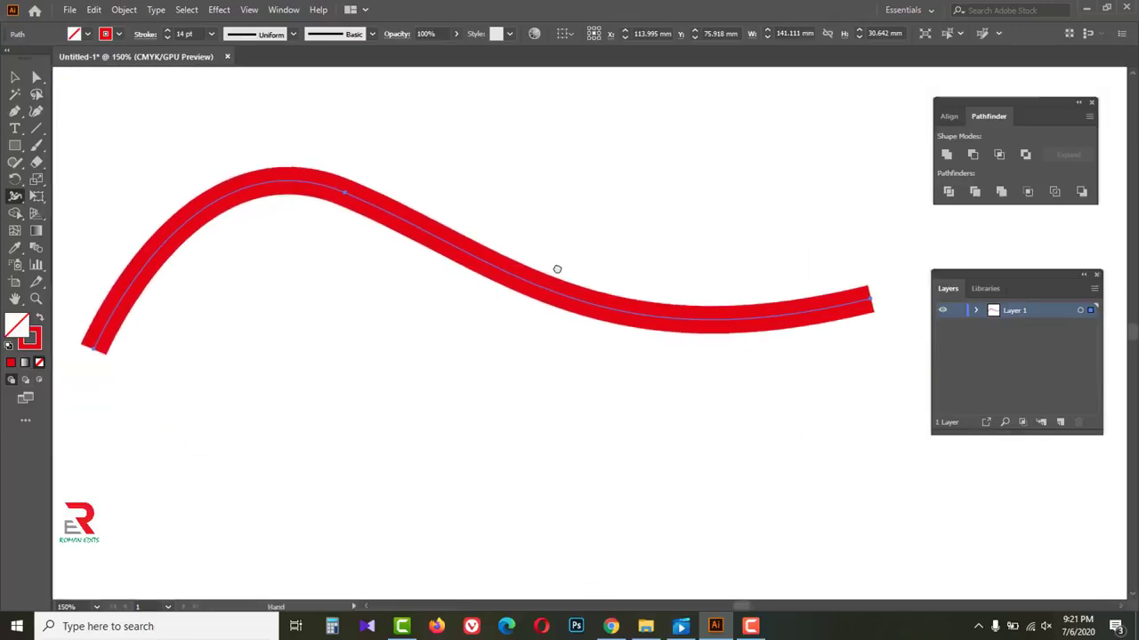
{"action": "left_click_drag", "start_coordinate": [14, 202], "coordinate": [76, 196]}
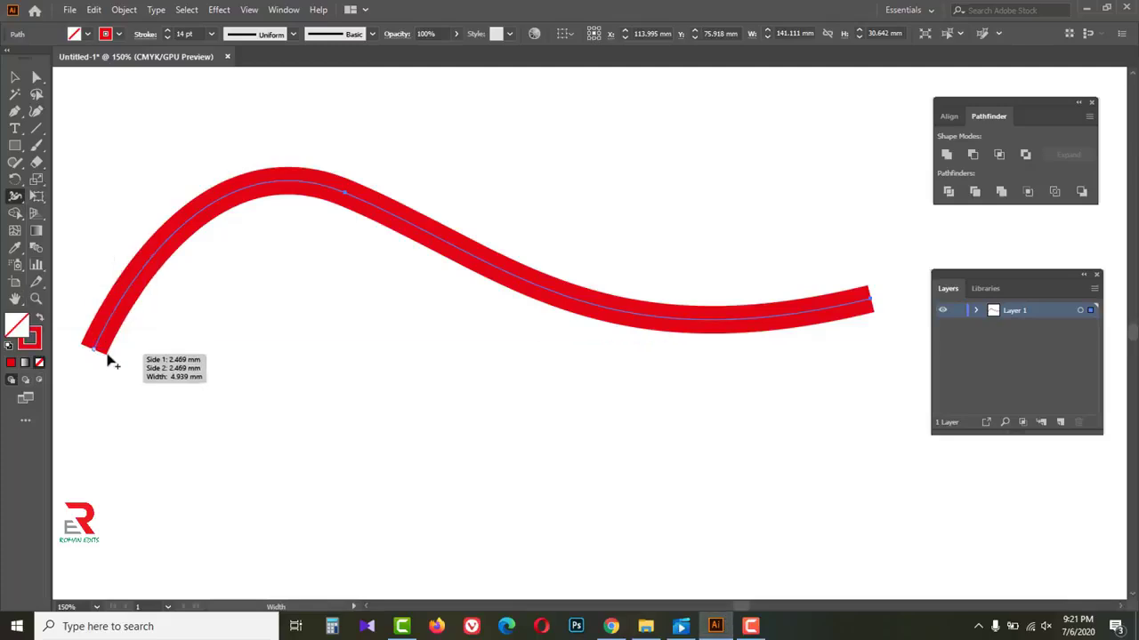
{"action": "left_click_drag", "start_coordinate": [106, 360], "coordinate": [98, 351]}
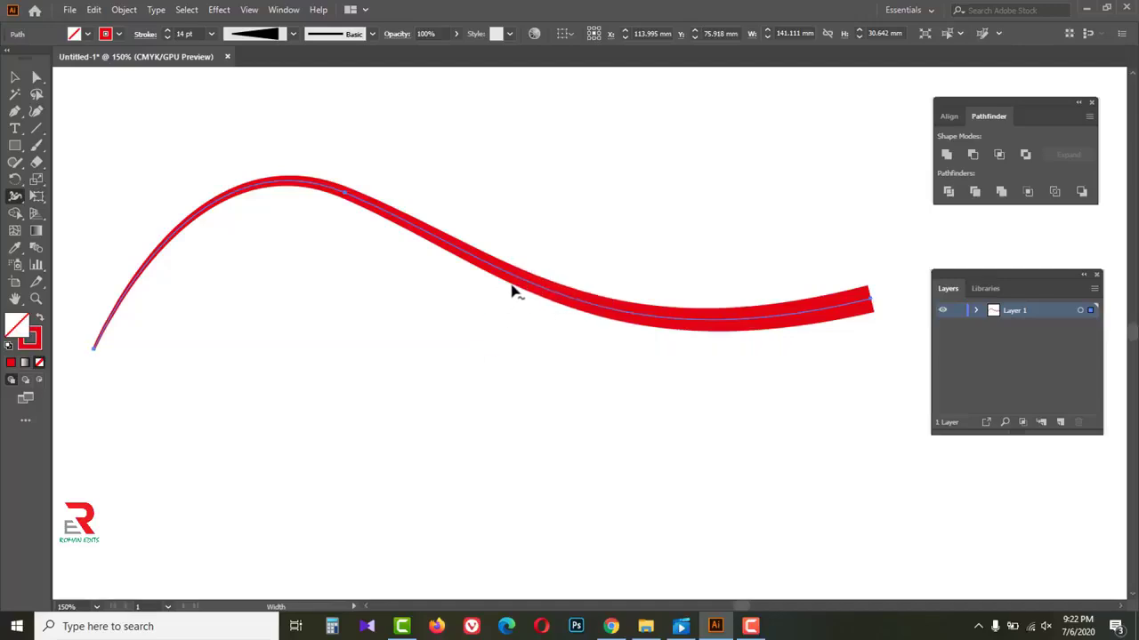
{"action": "mouse_move", "coordinate": [513, 291]}
{"action": "left_mouse_down"}
{"action": "mouse_move", "coordinate": [499, 323]}
{"action": "mouse_move", "coordinate": [508, 300]}
{"action": "left_mouse_up"}
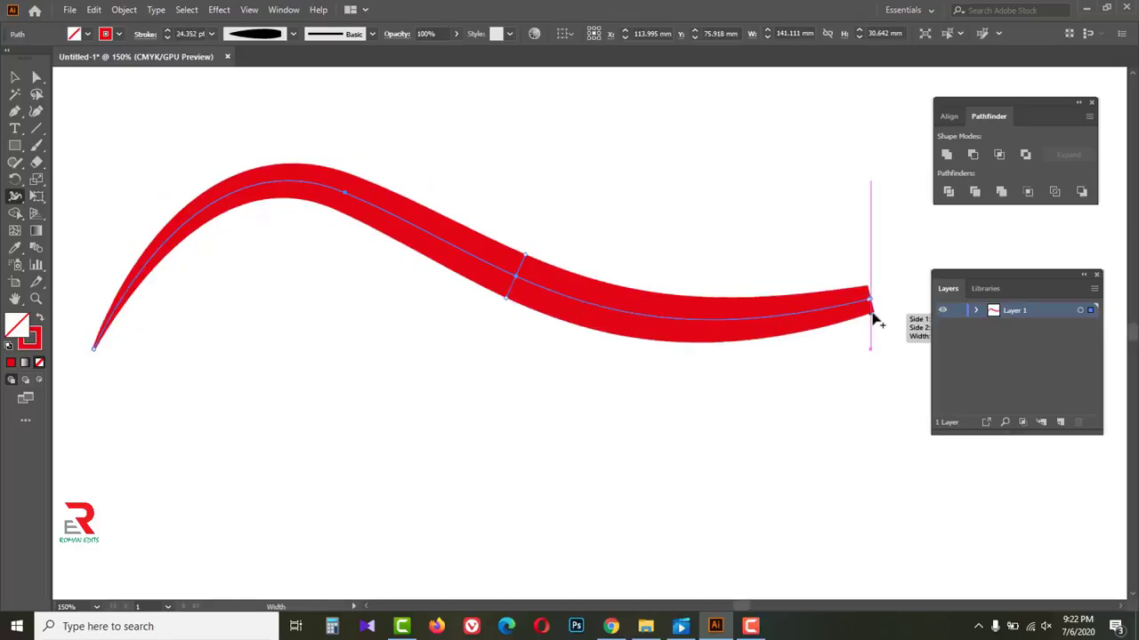
{"action": "left_click_drag", "start_coordinate": [873, 316], "coordinate": [872, 308]}
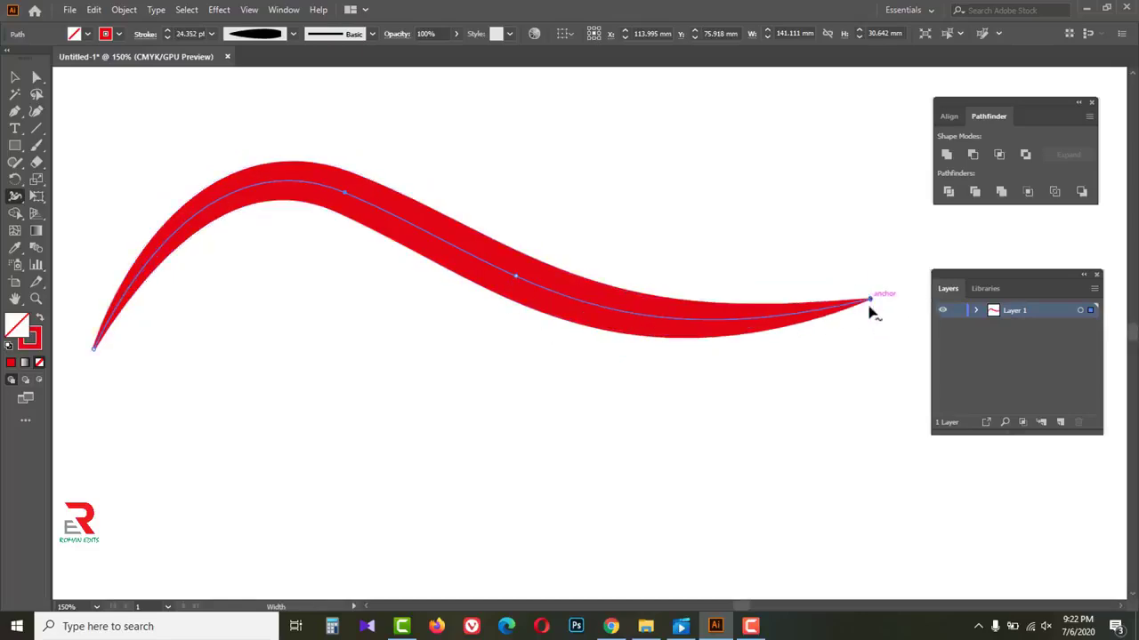
{"action": "left_click", "coordinate": [15, 77]}
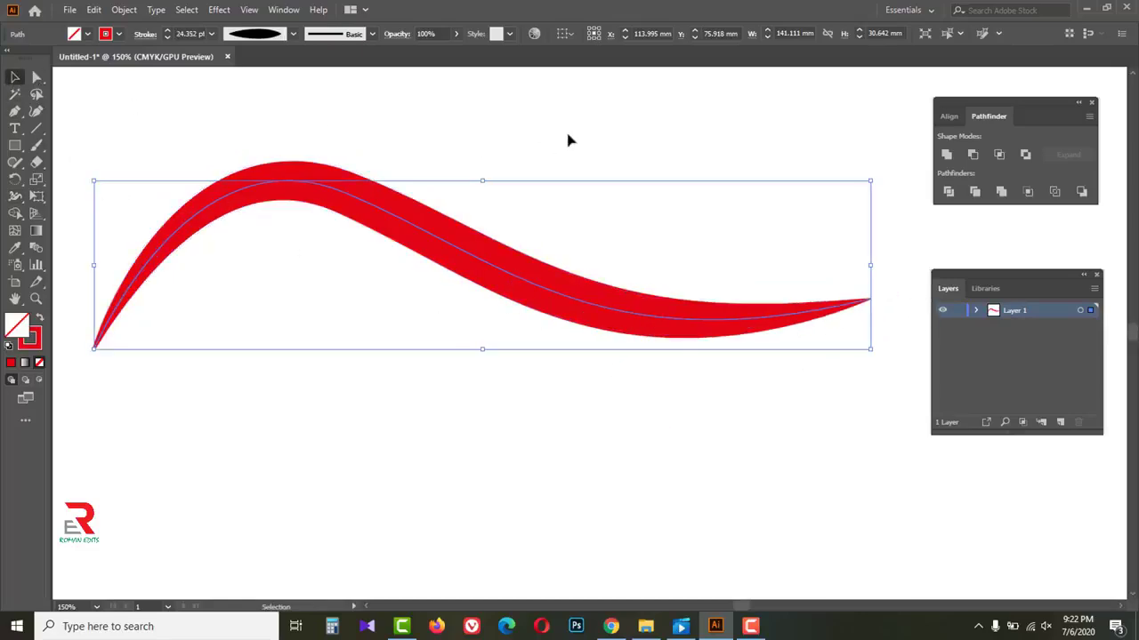
{"action": "left_click", "coordinate": [264, 232]}
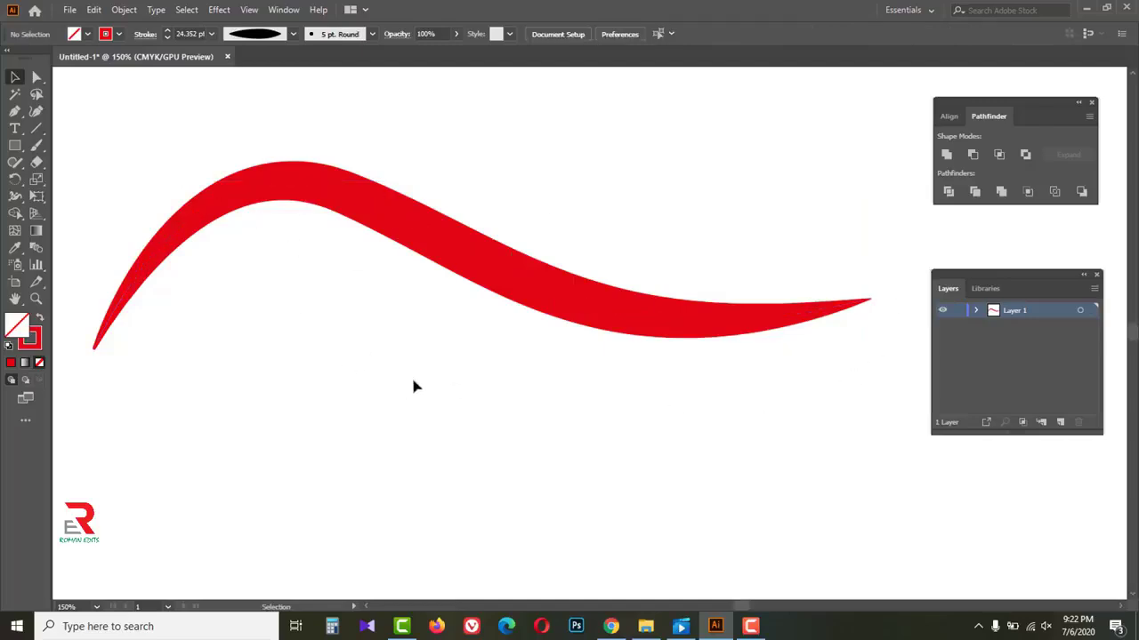
{"action": "left_click", "coordinate": [544, 299]}
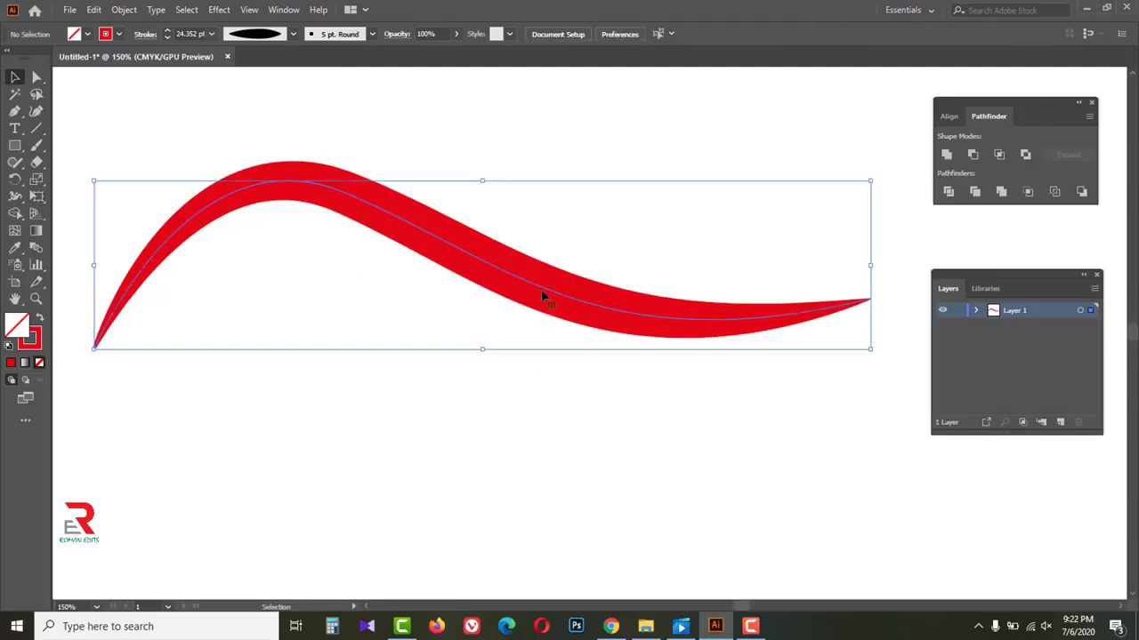
Delete the red curve and draw a long horizontal line with the Line Segment tool.
{"action": "key", "text": "Delete"}
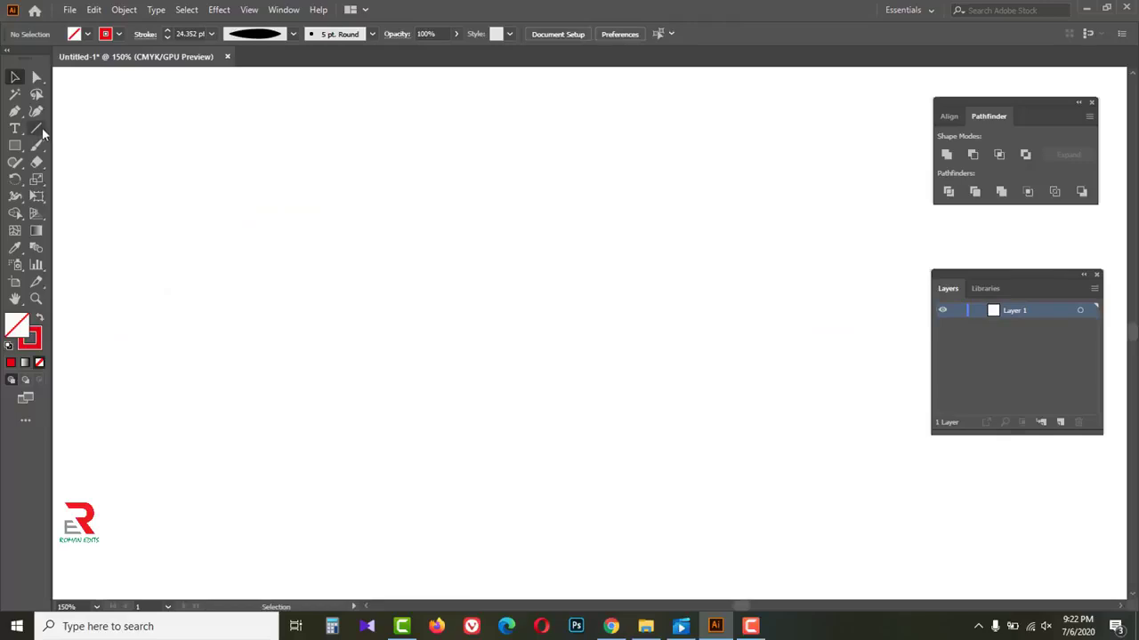
{"action": "left_click_drag", "start_coordinate": [36, 132], "coordinate": [72, 129]}
{"action": "left_click_drag", "start_coordinate": [161, 182], "coordinate": [742, 182]}
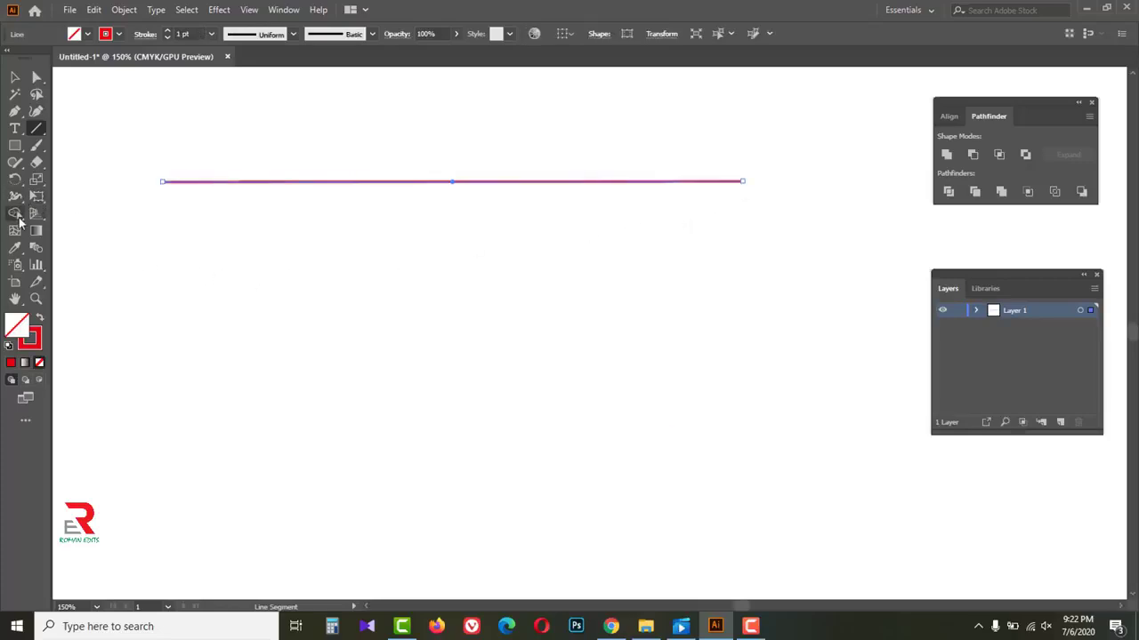
{"action": "left_click_drag", "start_coordinate": [16, 197], "coordinate": [15, 197]}
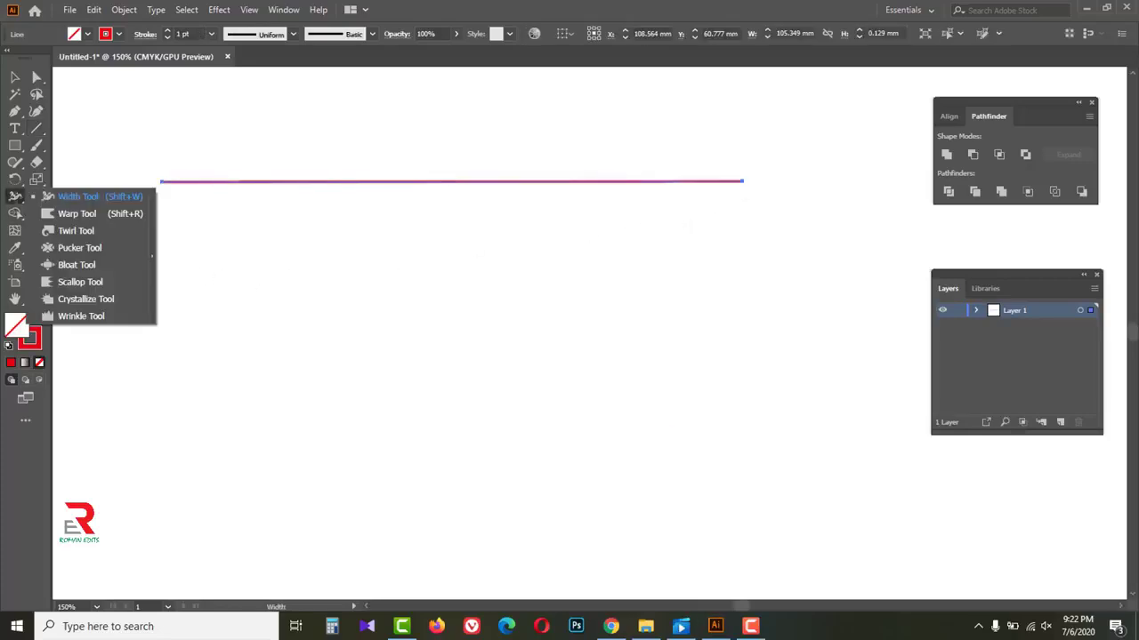
With the Width tool, swell the line into two bulges and slide both ends inward into thin tails.
{"action": "left_click", "coordinate": [83, 196]}
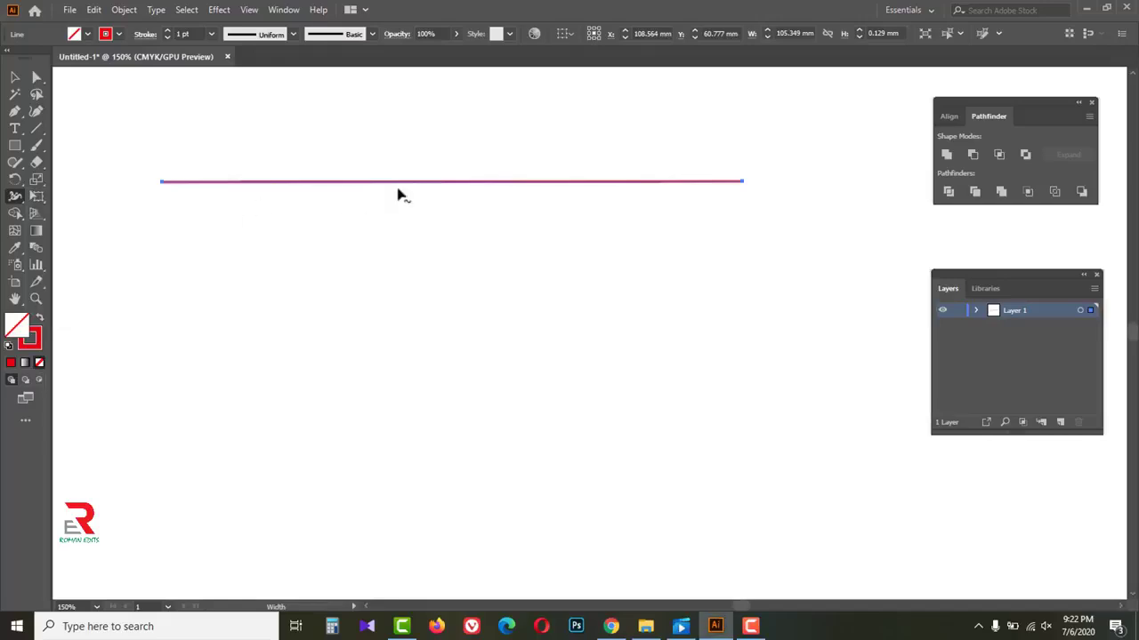
{"action": "mouse_move", "coordinate": [445, 184]}
{"action": "left_mouse_down"}
{"action": "mouse_move", "coordinate": [444, 221]}
{"action": "mouse_move", "coordinate": [370, 184]}
{"action": "mouse_move", "coordinate": [295, 183]}
{"action": "mouse_move", "coordinate": [682, 185]}
{"action": "mouse_move", "coordinate": [413, 184]}
{"action": "left_mouse_up"}
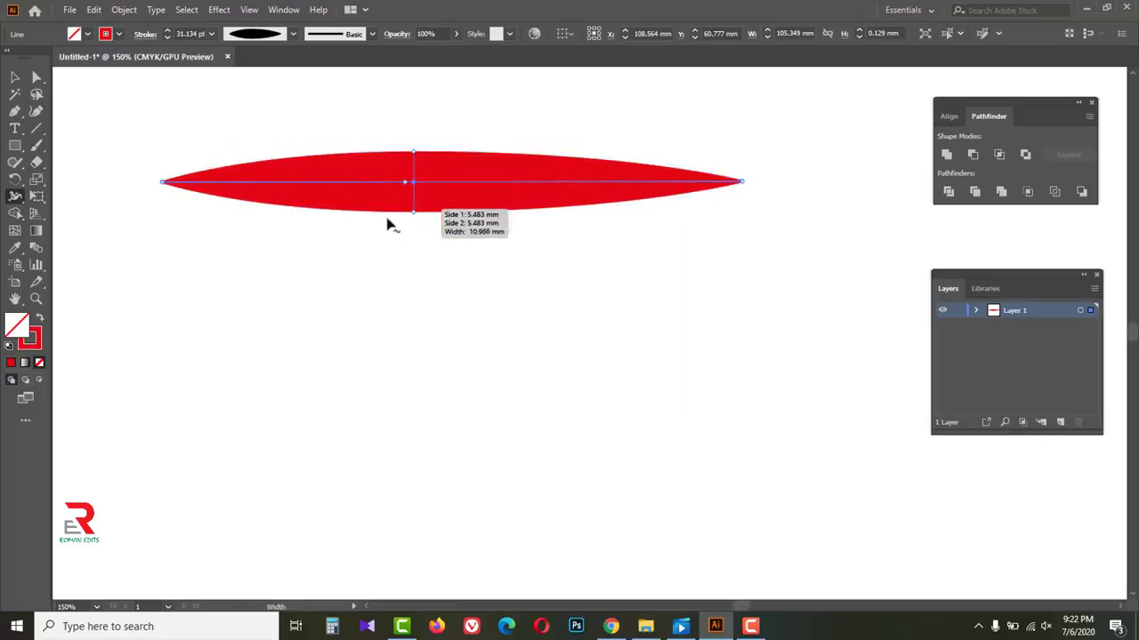
{"action": "left_click", "coordinate": [290, 182]}
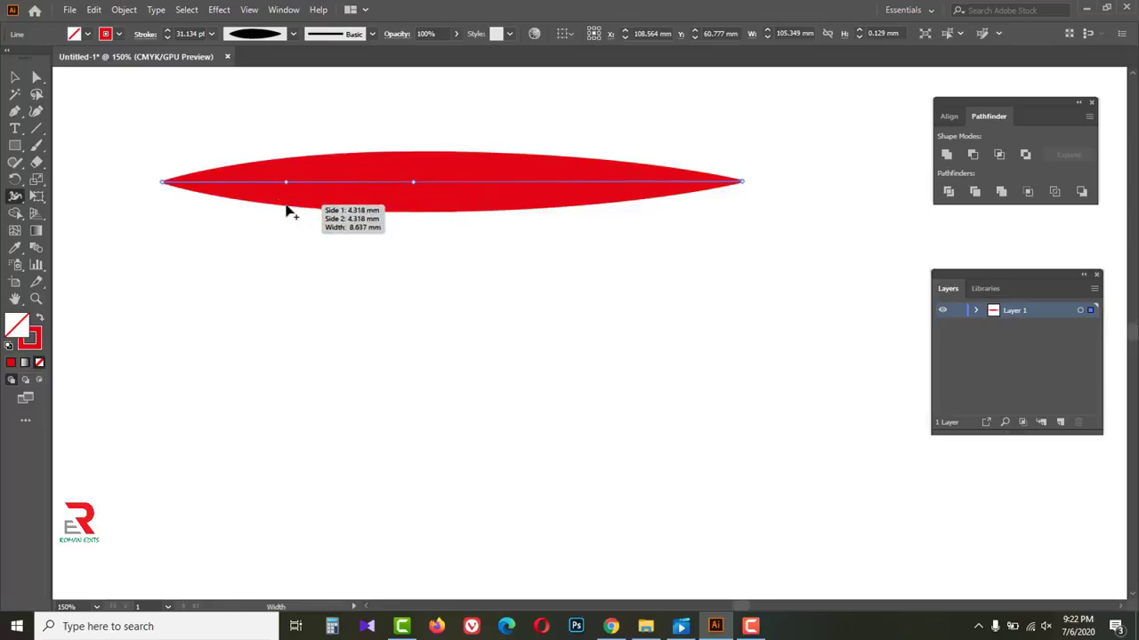
{"action": "left_click_drag", "start_coordinate": [287, 210], "coordinate": [286, 264]}
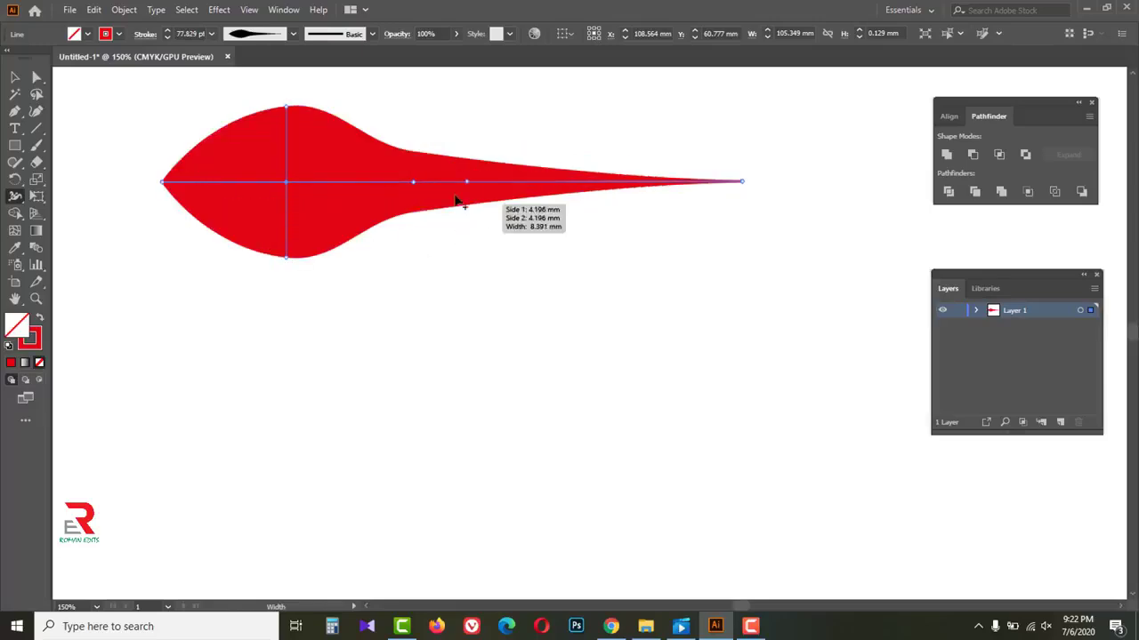
{"action": "left_click_drag", "start_coordinate": [576, 212], "coordinate": [579, 250]}
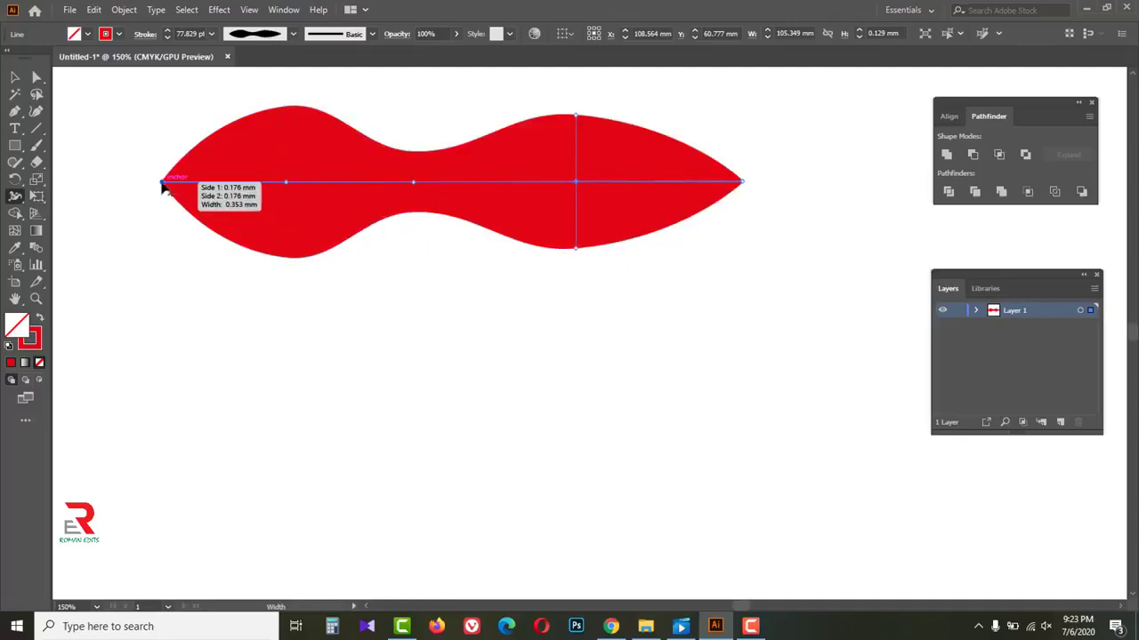
{"action": "left_click_drag", "start_coordinate": [163, 184], "coordinate": [240, 183]}
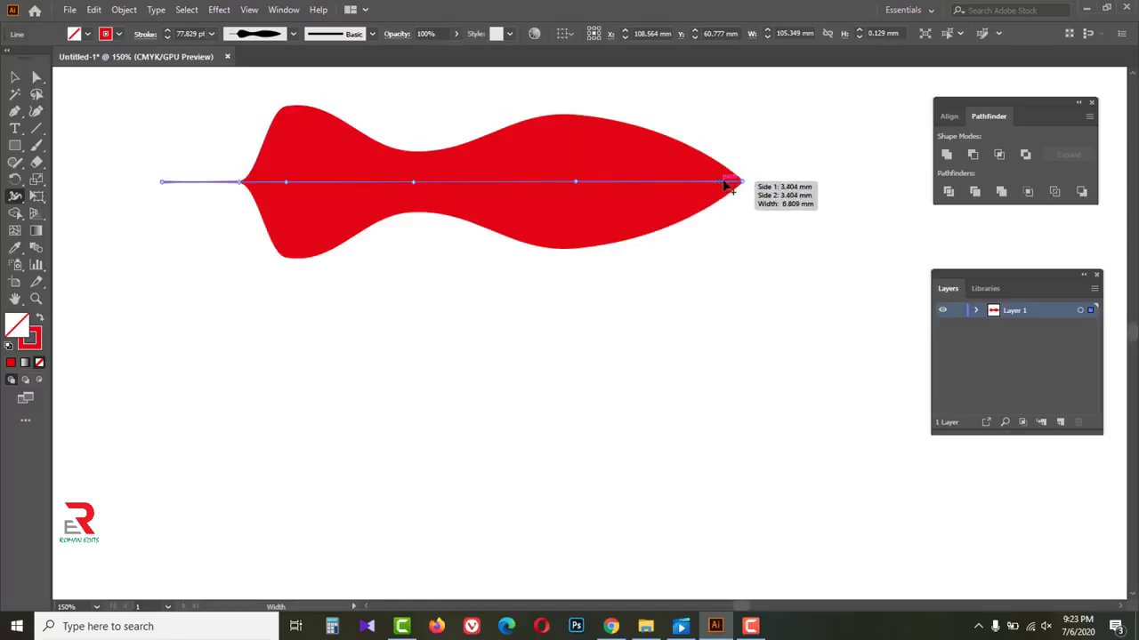
{"action": "left_click_drag", "start_coordinate": [743, 182], "coordinate": [686, 182]}
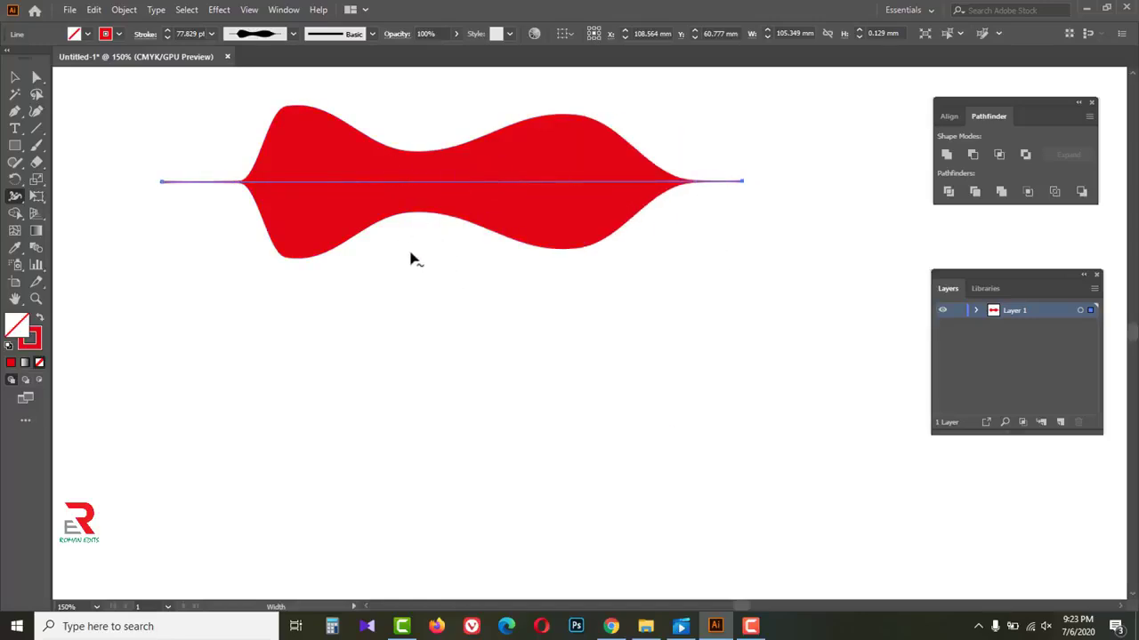
{"action": "left_click", "coordinate": [14, 77]}
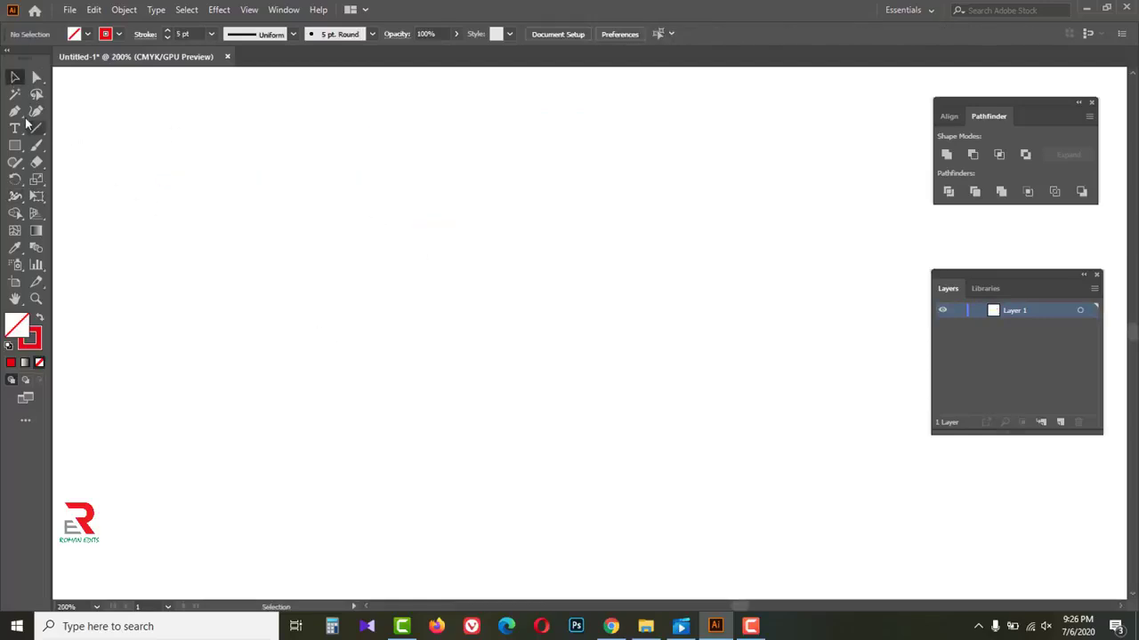
Draw an M-shaped pen path with two curved humps, a middle valley and a right leg.
{"action": "left_click", "coordinate": [15, 112]}
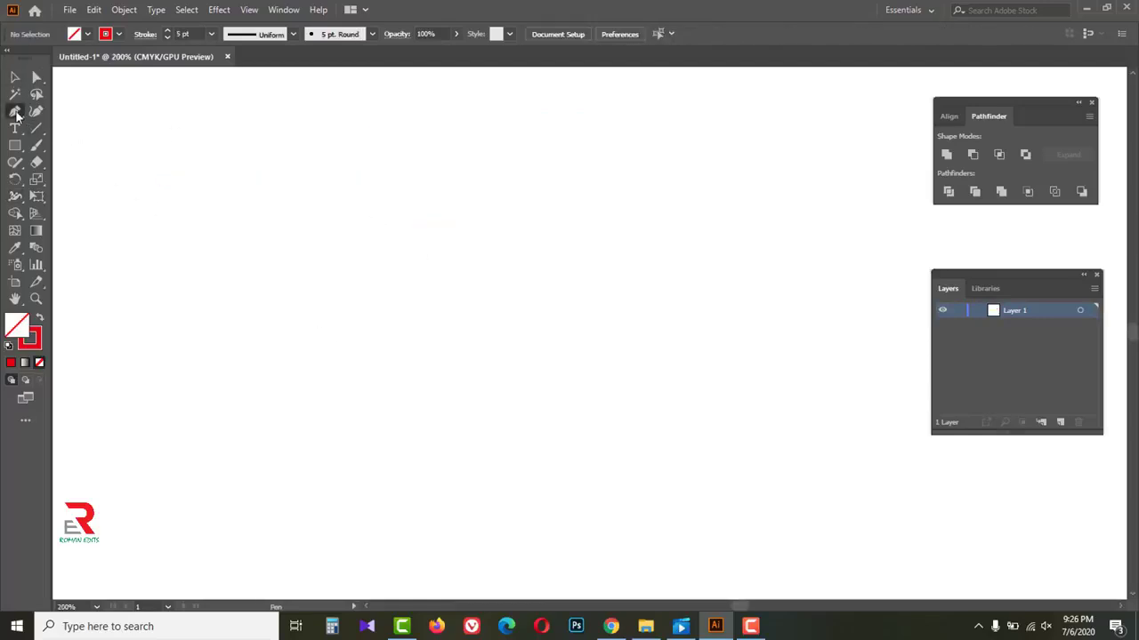
{"action": "left_click", "coordinate": [248, 365]}
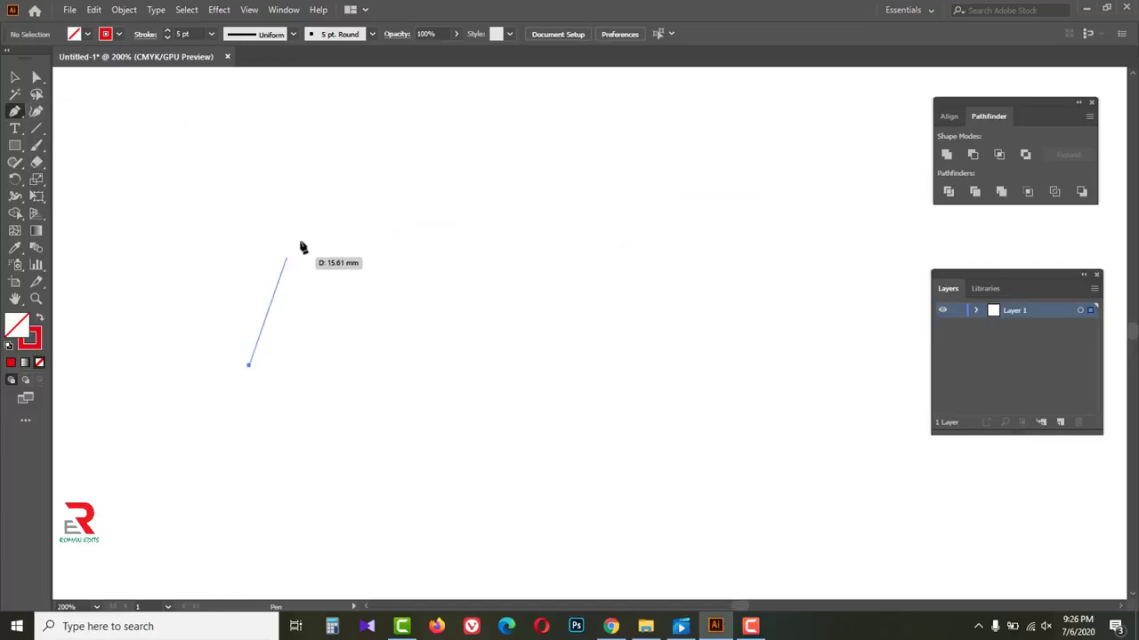
{"action": "left_click_drag", "start_coordinate": [283, 212], "coordinate": [319, 208]}
{"action": "left_click", "coordinate": [337, 270]}
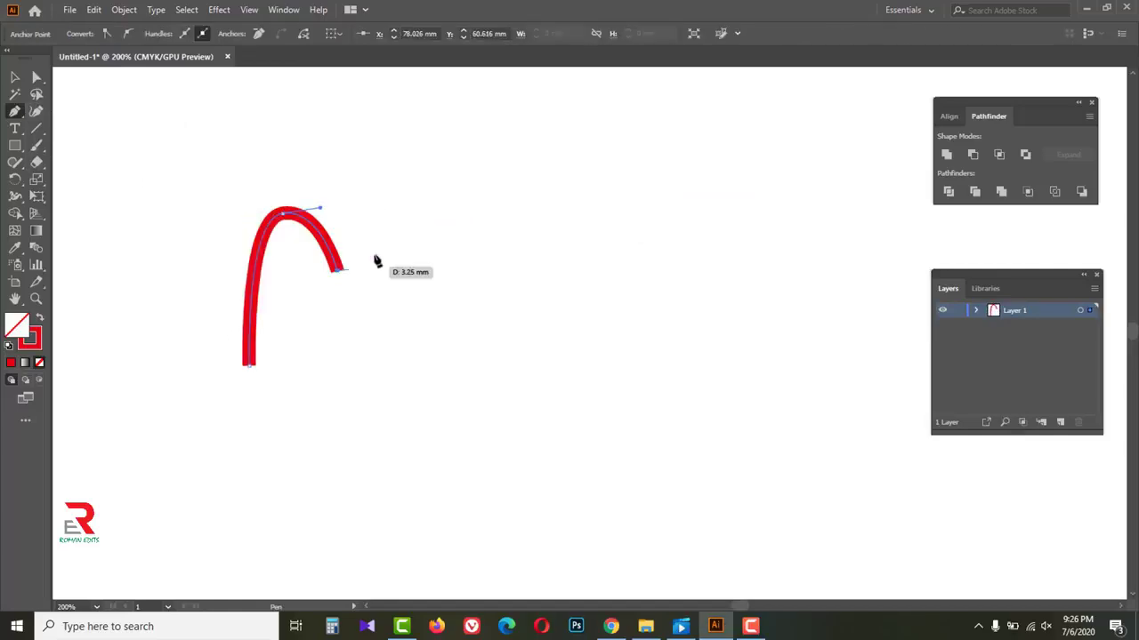
{"action": "left_click_drag", "start_coordinate": [412, 214], "coordinate": [451, 228]}
{"action": "left_click", "coordinate": [442, 366]}
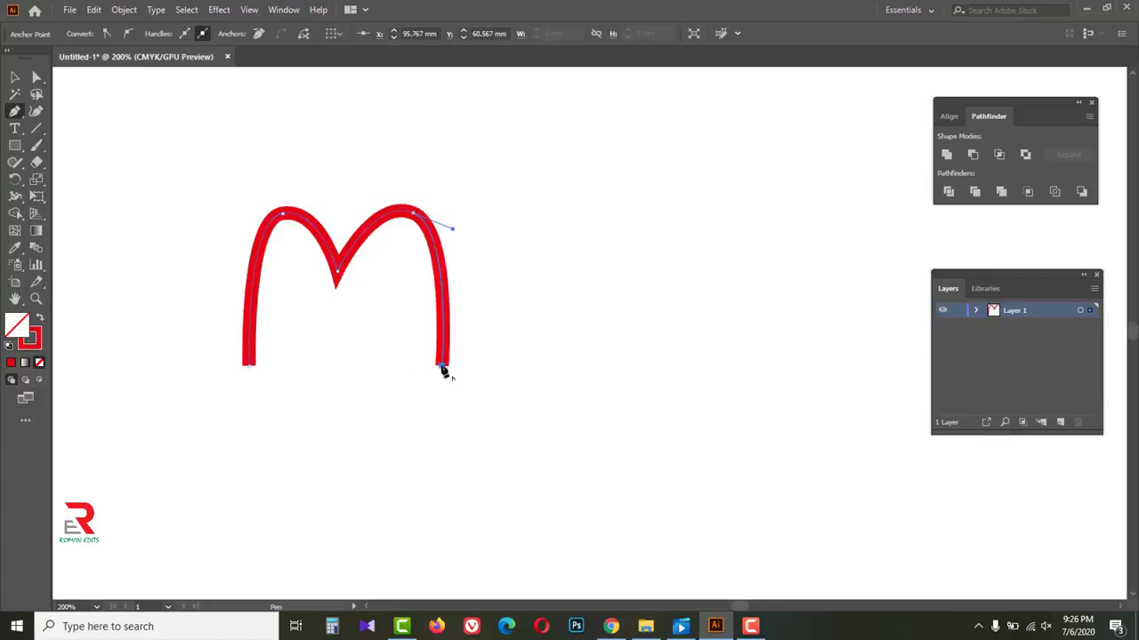
{"action": "left_click_drag", "start_coordinate": [441, 366], "coordinate": [438, 364]}
{"action": "key", "text": "v"}
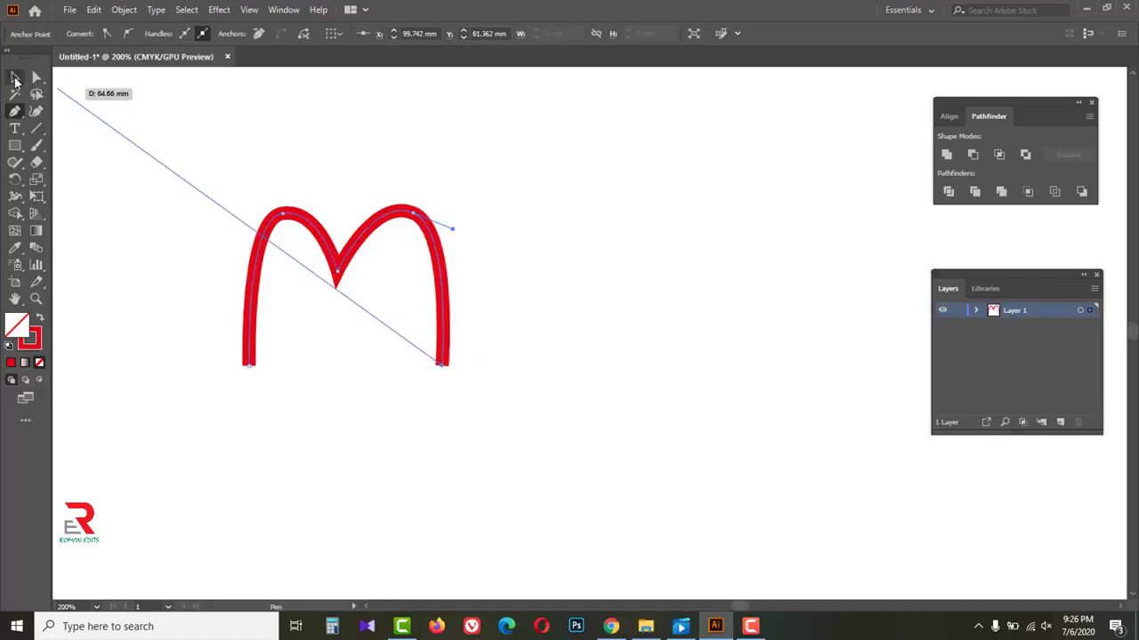
Zoom in on the M and reselect the path.
{"action": "key", "text": "ctrl+space"}
{"action": "left_click_drag", "start_coordinate": [353, 327], "coordinate": [410, 380]}
{"action": "key", "text": "space"}
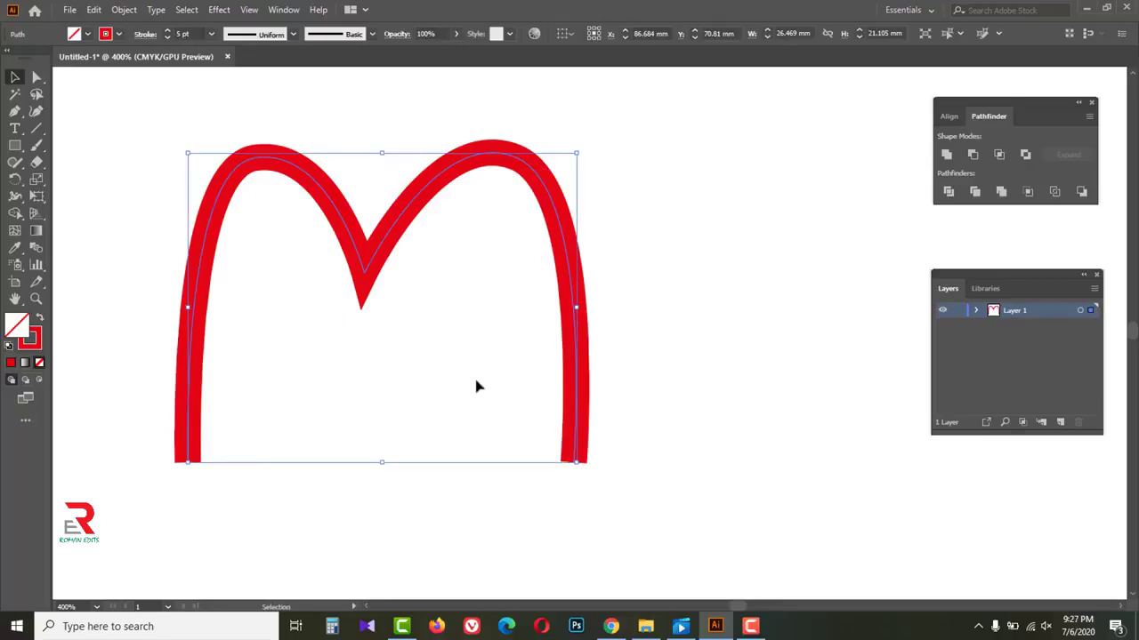
{"action": "left_click", "coordinate": [205, 488]}
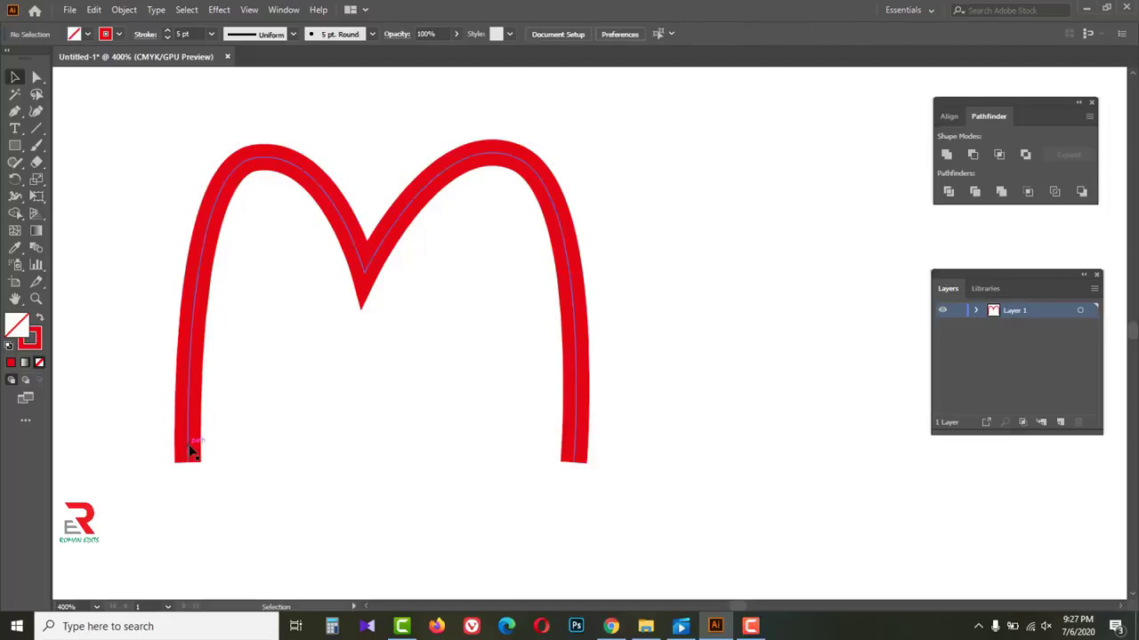
{"action": "left_click", "coordinate": [190, 452]}
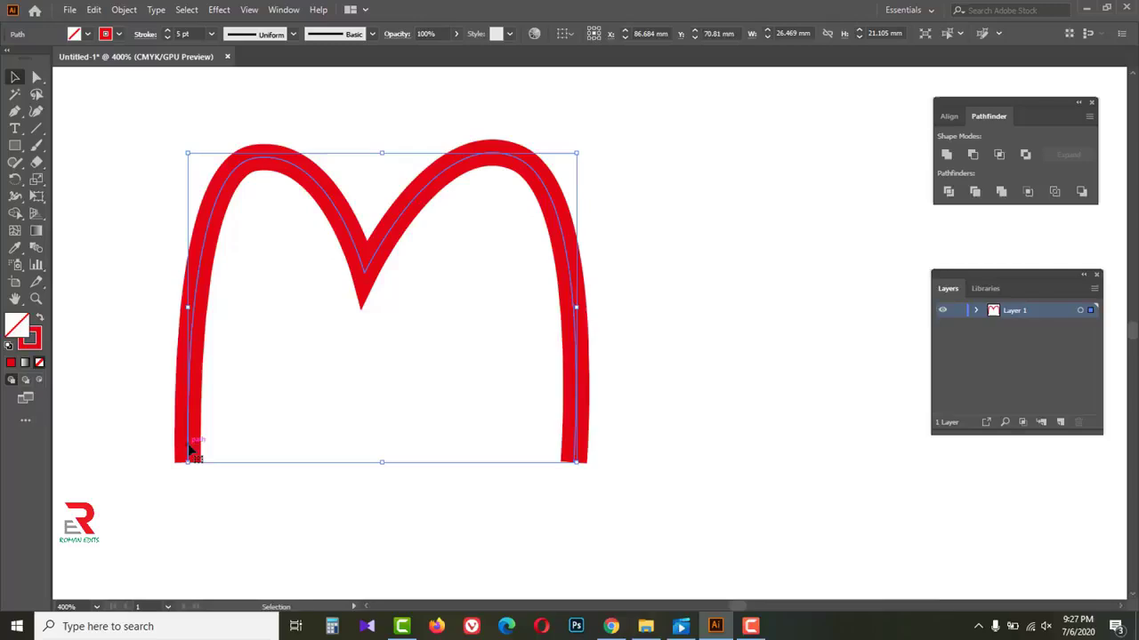
{"action": "left_click", "coordinate": [22, 198]}
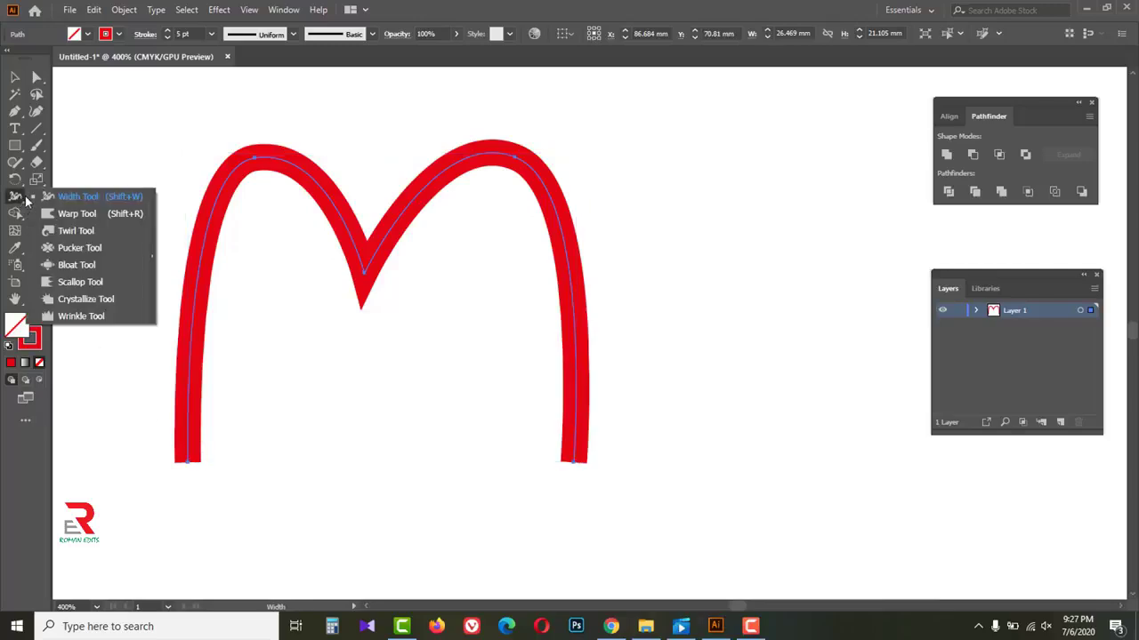
{"action": "left_click", "coordinate": [79, 196]}
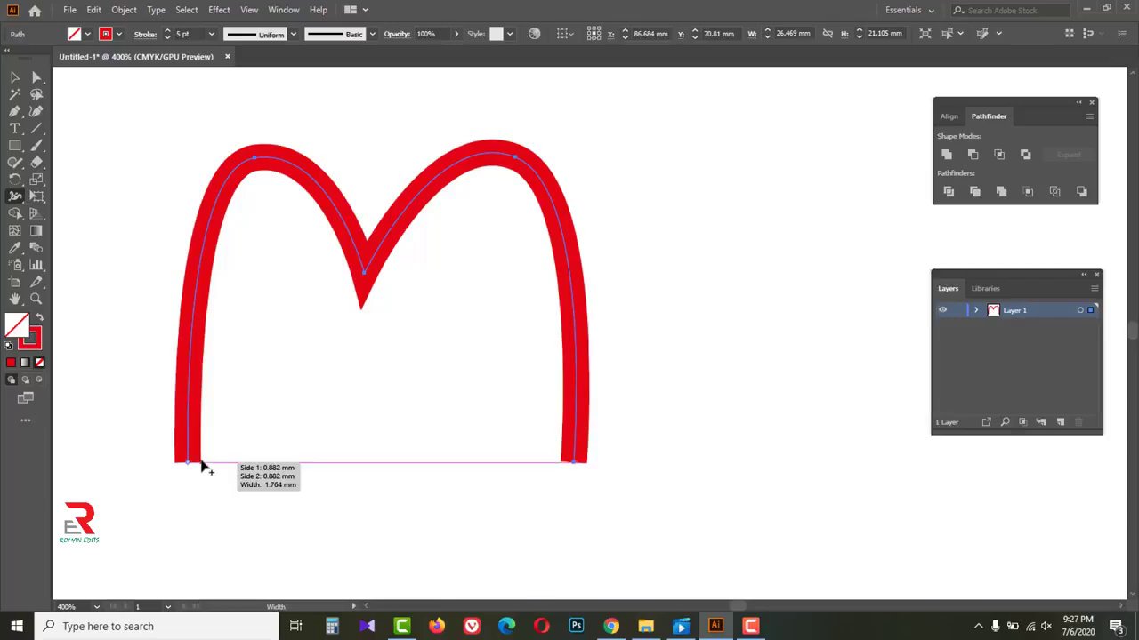
{"action": "left_click_drag", "start_coordinate": [201, 469], "coordinate": [193, 470]}
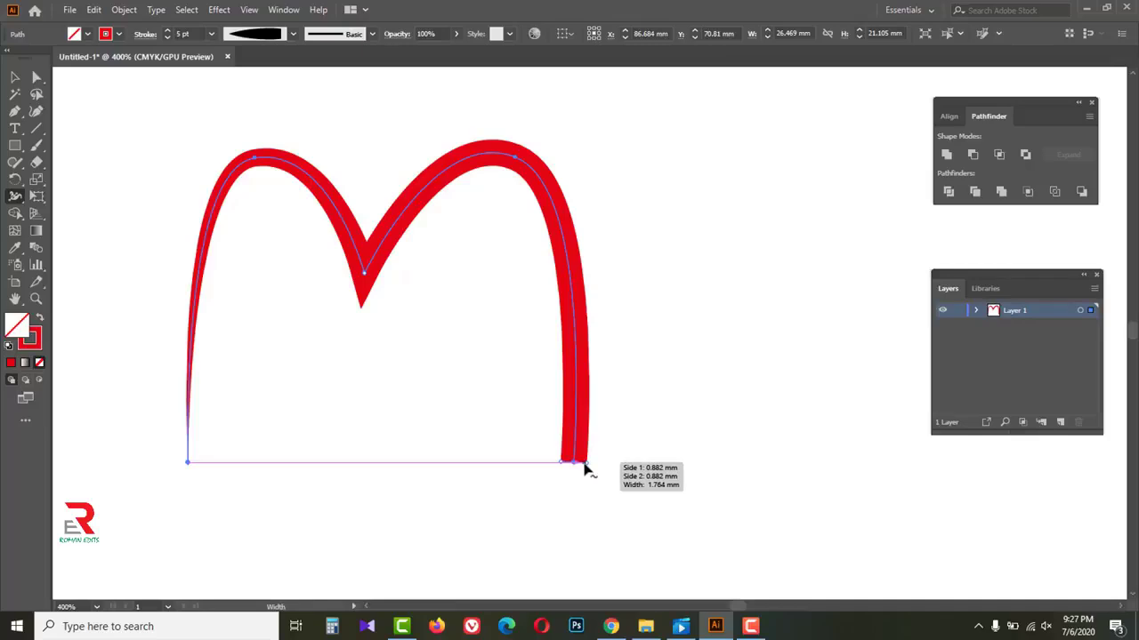
{"action": "left_click_drag", "start_coordinate": [584, 469], "coordinate": [574, 465]}
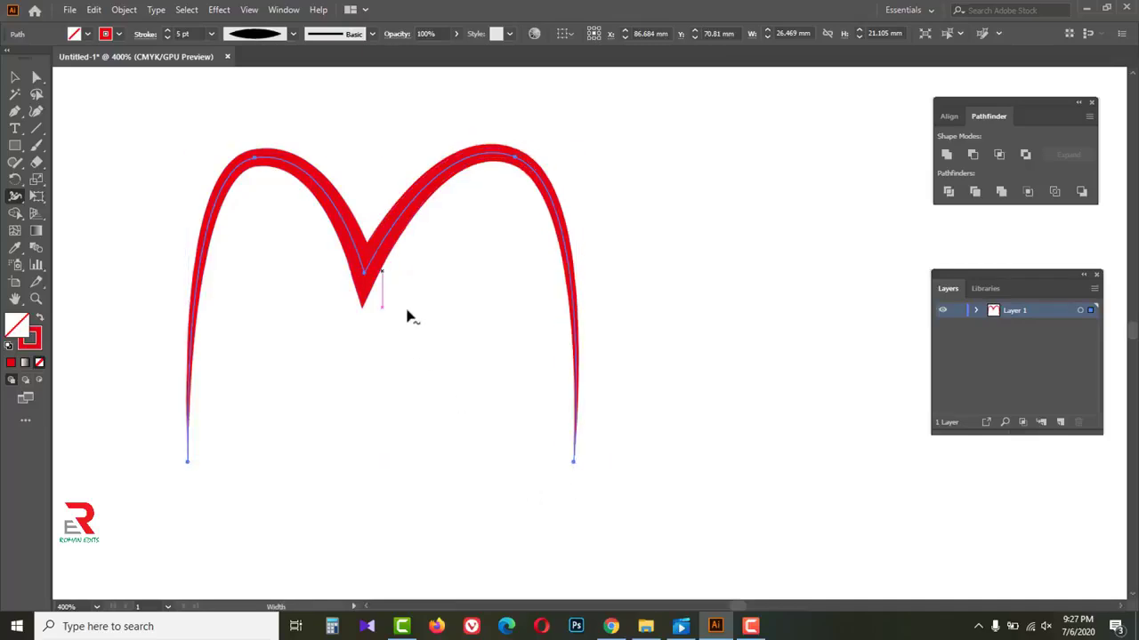
{"action": "mouse_move", "coordinate": [365, 253]}
{"action": "left_mouse_down"}
{"action": "mouse_move", "coordinate": [367, 239]}
{"action": "mouse_move", "coordinate": [370, 249]}
{"action": "left_mouse_up"}
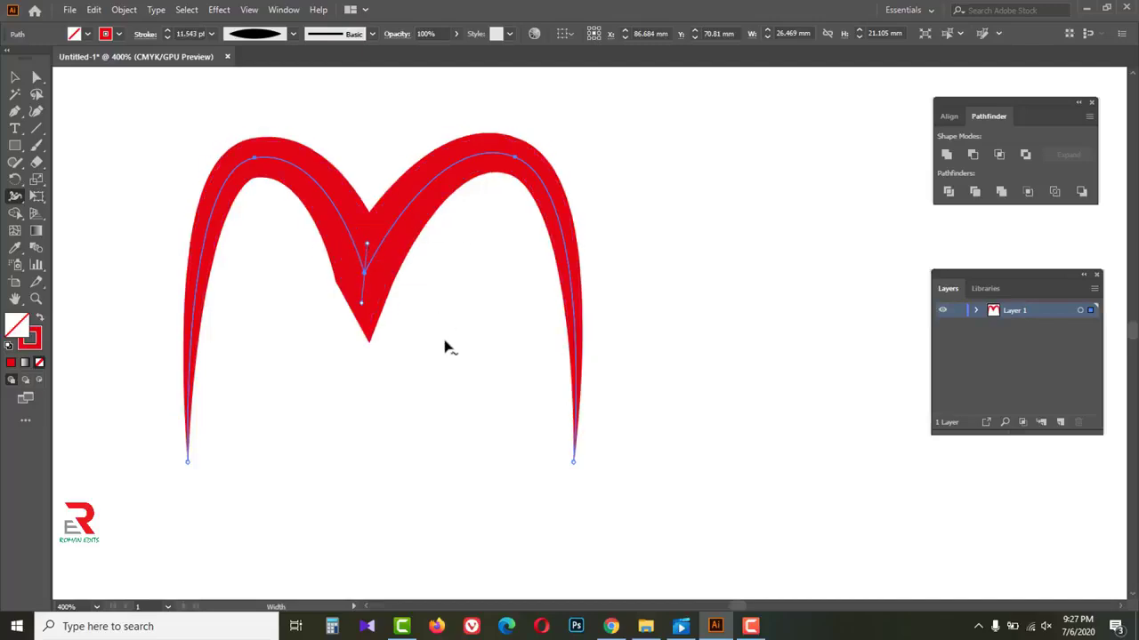
{"action": "key", "text": "ctrl+z"}
{"action": "key", "text": "ctrl+z"}
{"action": "key", "text": "ctrl+z"}
{"action": "key", "text": "ctrl+z"}
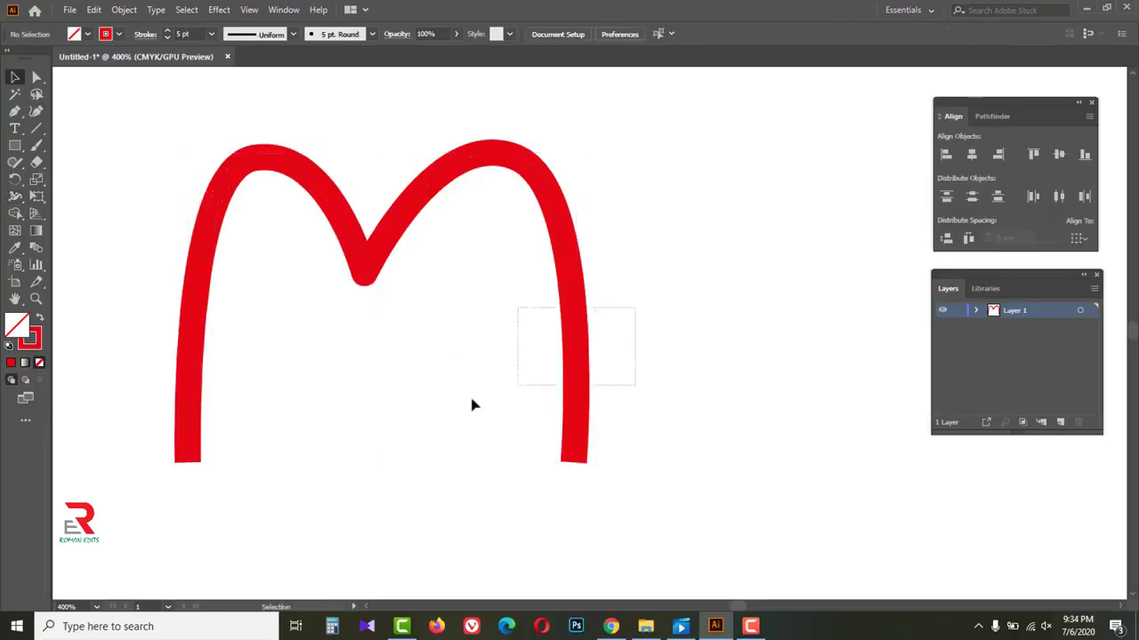
Select the M and open the Stroke panel with all options shown.
{"action": "left_click", "coordinate": [587, 465]}
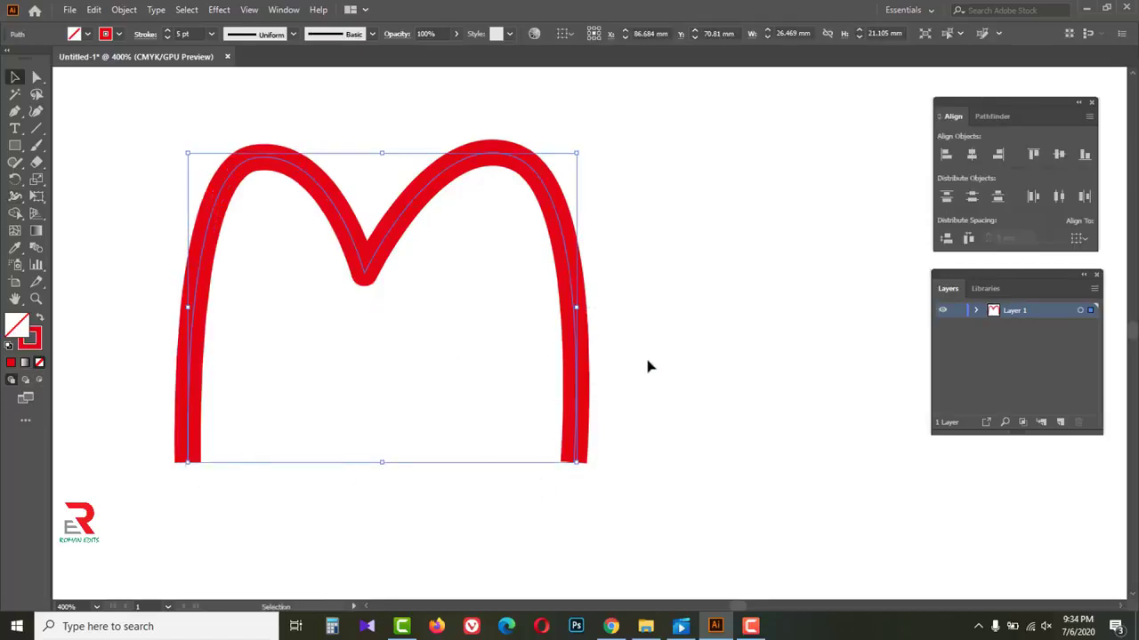
{"action": "left_click", "coordinate": [283, 10]}
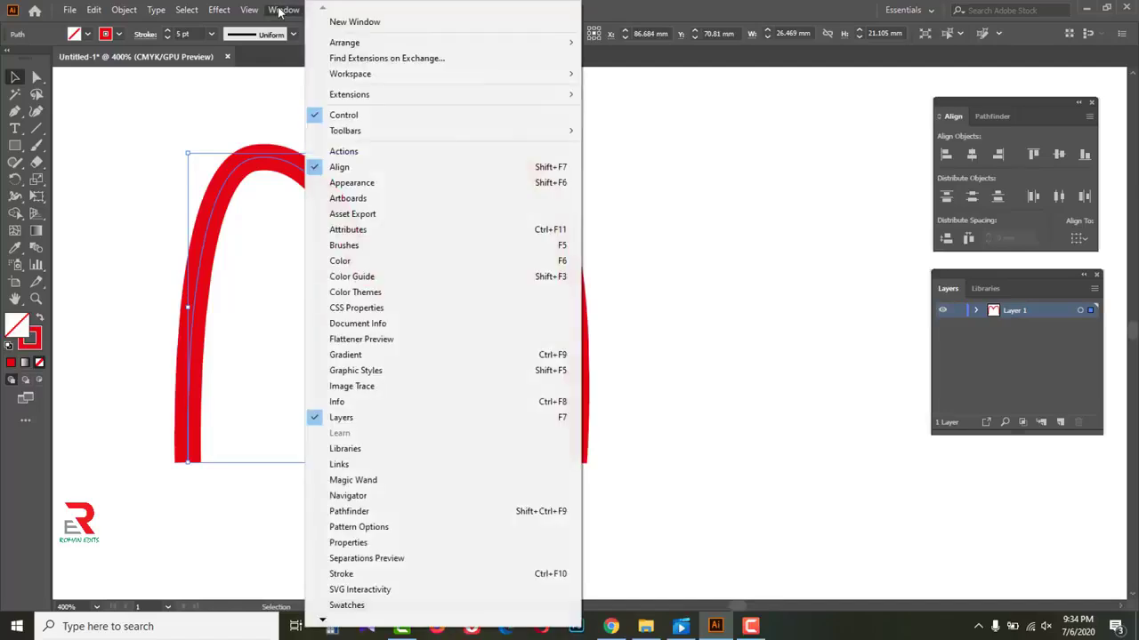
{"action": "left_click", "coordinate": [356, 580]}
{"action": "left_click", "coordinate": [810, 92]}
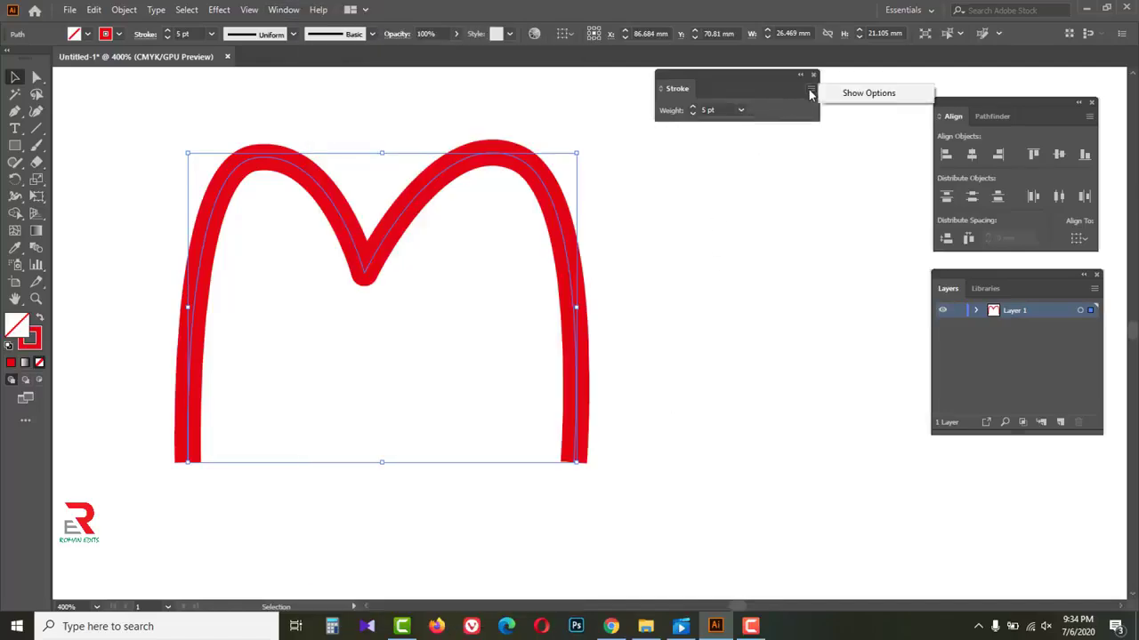
{"action": "left_click", "coordinate": [848, 92]}
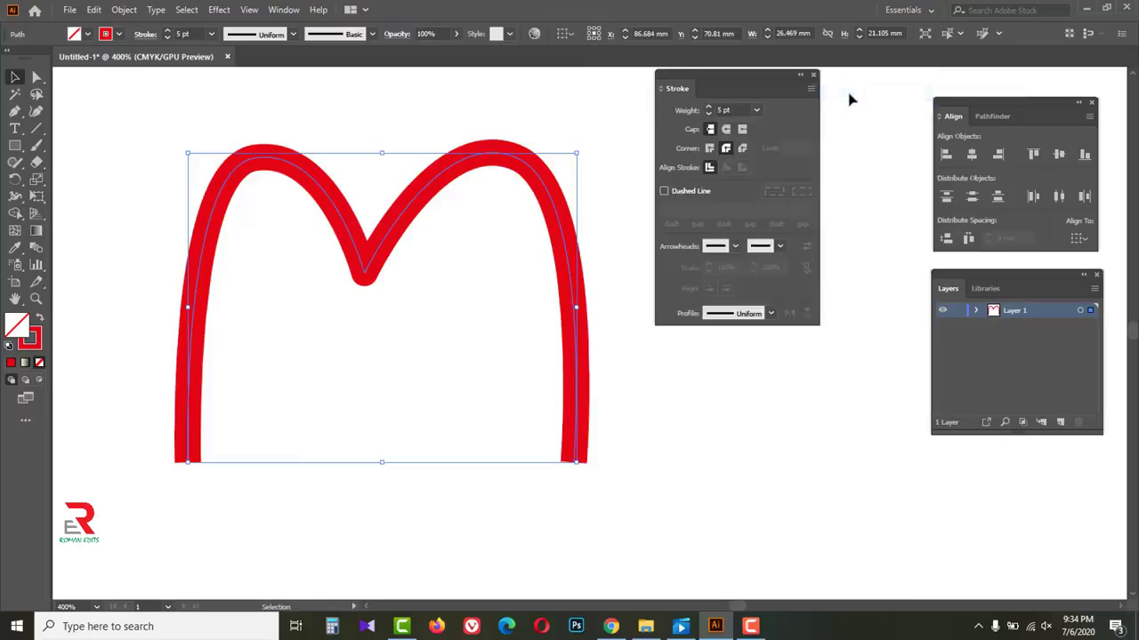
Try the cap, join and dashed settings, finishing with Round Cap and Miter Join.
{"action": "left_click", "coordinate": [726, 130]}
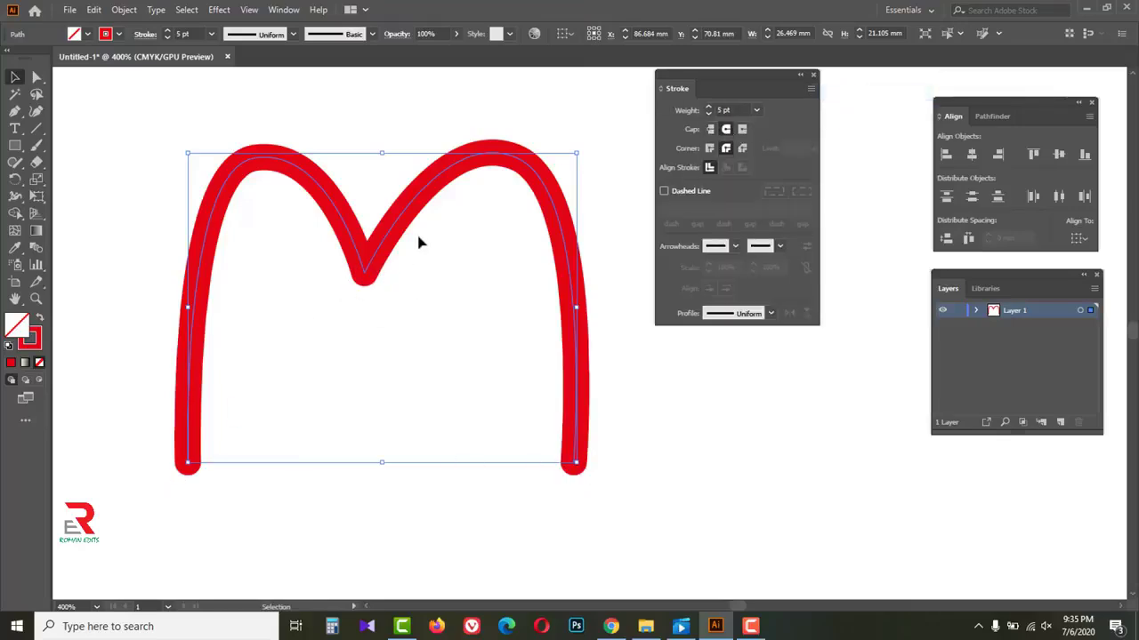
{"action": "left_click", "coordinate": [742, 129]}
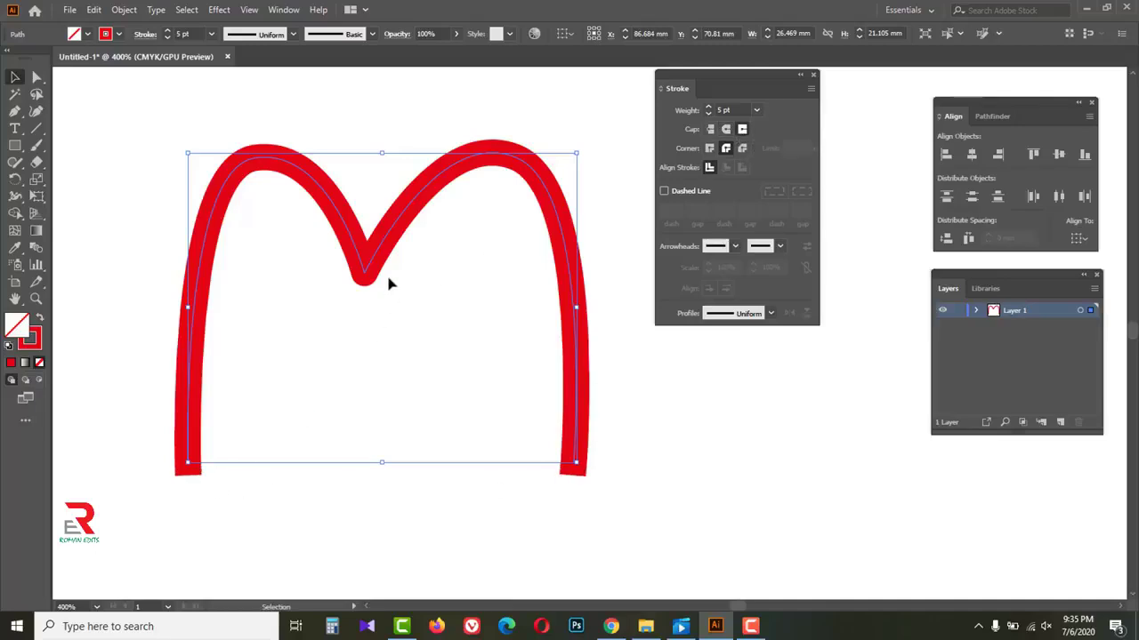
{"action": "left_click", "coordinate": [709, 148]}
{"action": "left_click", "coordinate": [710, 129]}
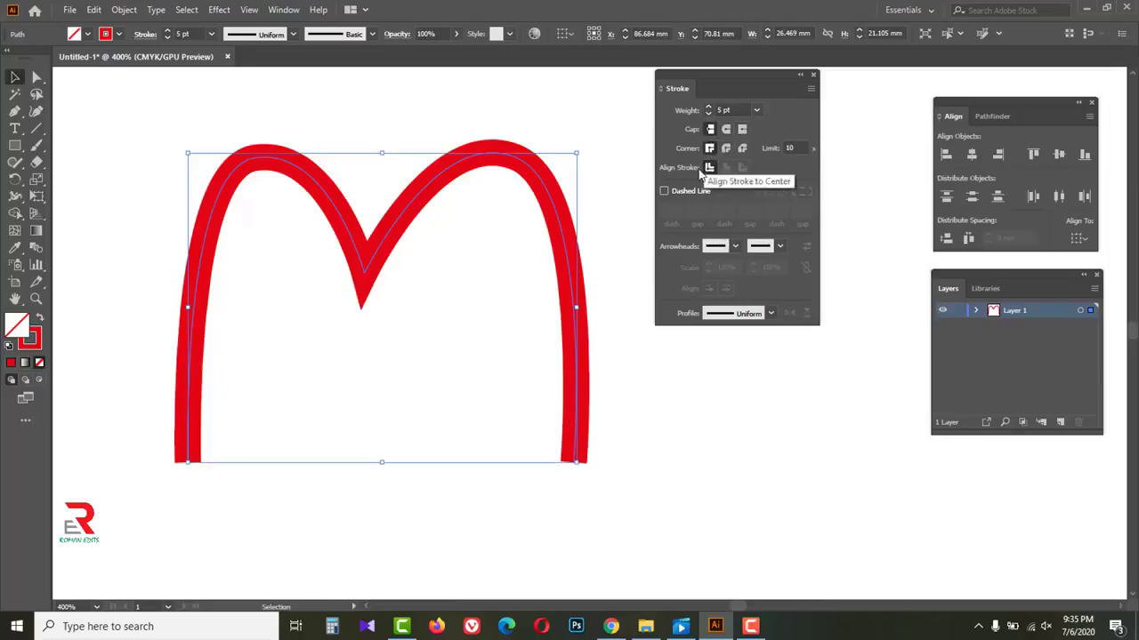
{"action": "left_click", "coordinate": [664, 191]}
{"action": "left_click", "coordinate": [664, 191]}
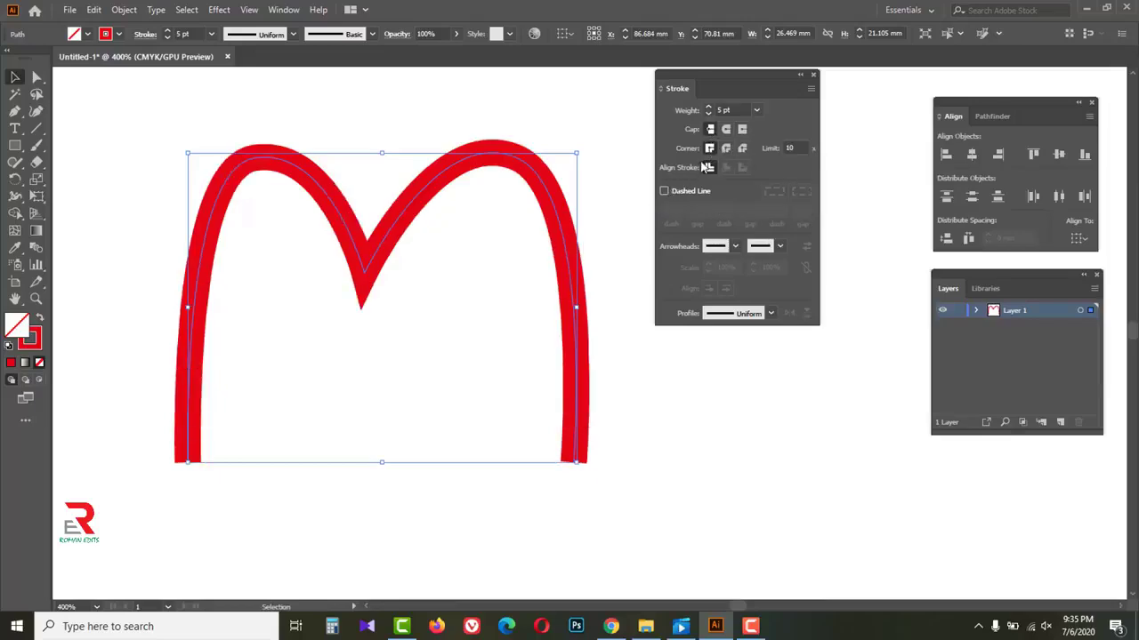
{"action": "left_click", "coordinate": [725, 129]}
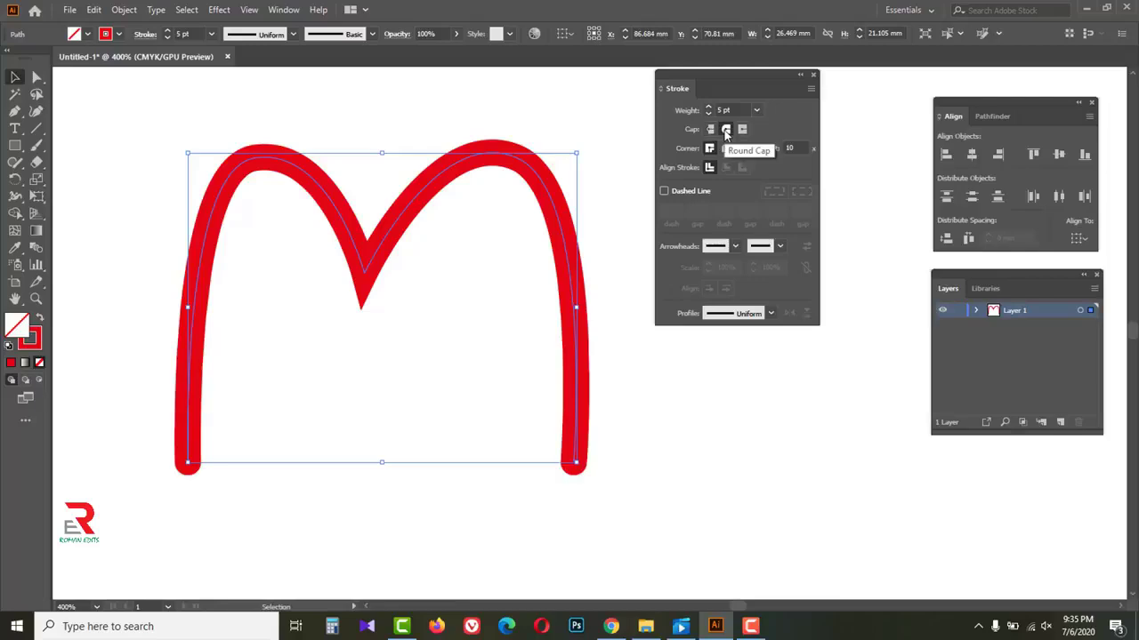
{"action": "left_click", "coordinate": [813, 76]}
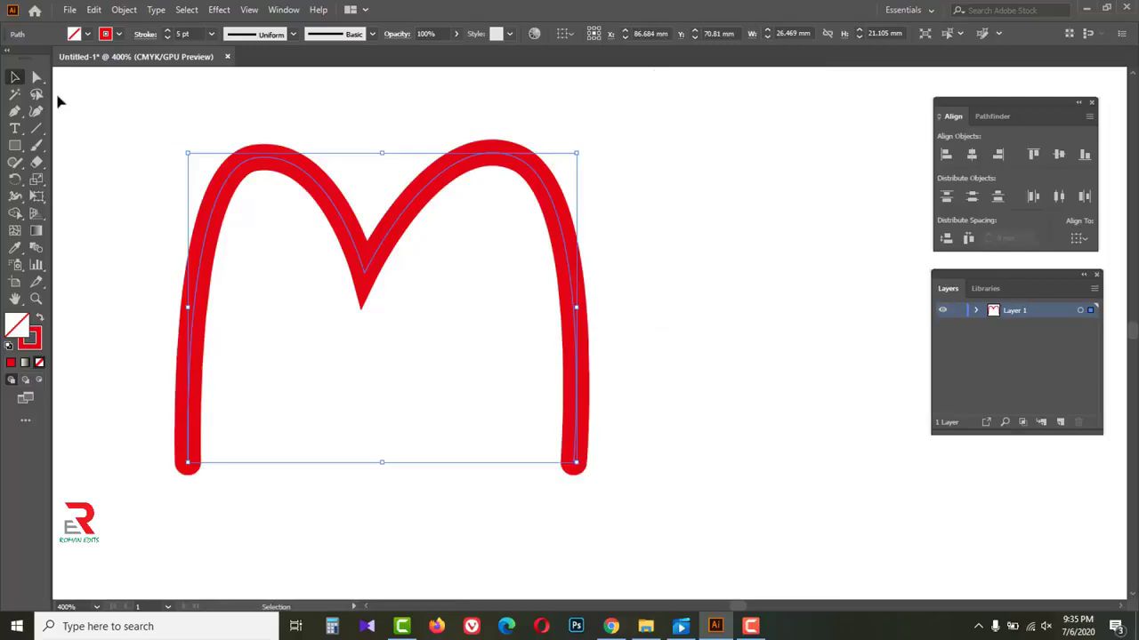
{"action": "left_click_drag", "start_coordinate": [129, 151], "coordinate": [532, 364]}
Delete the M and draw a red rectangle on the artboard.
{"action": "key", "text": "Delete"}
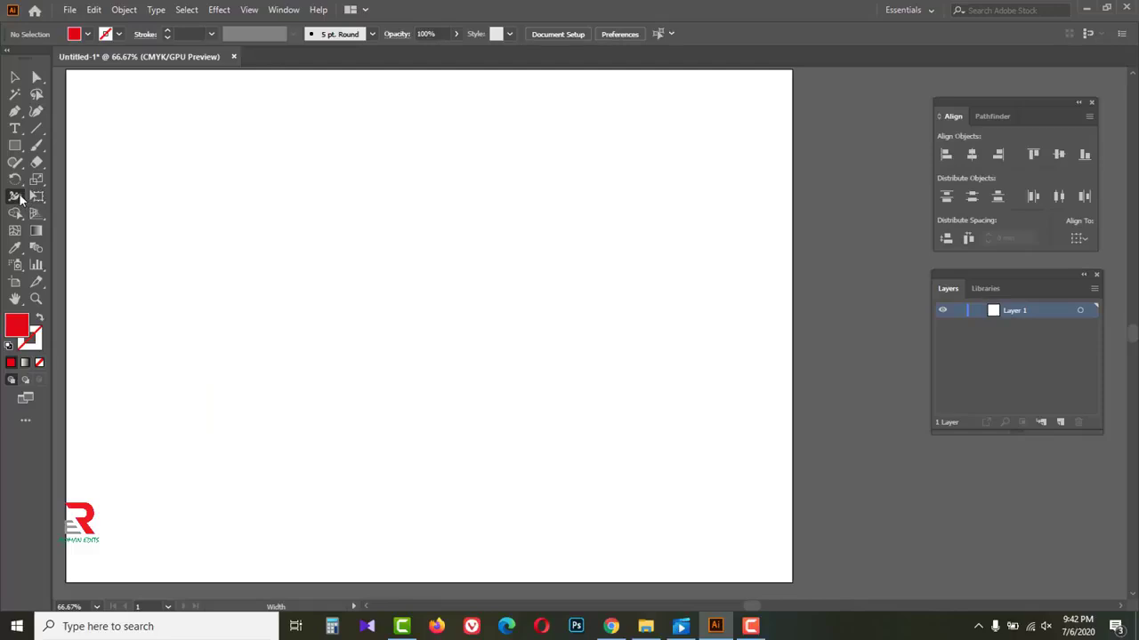
{"action": "left_click", "coordinate": [15, 196]}
{"action": "left_click", "coordinate": [78, 215]}
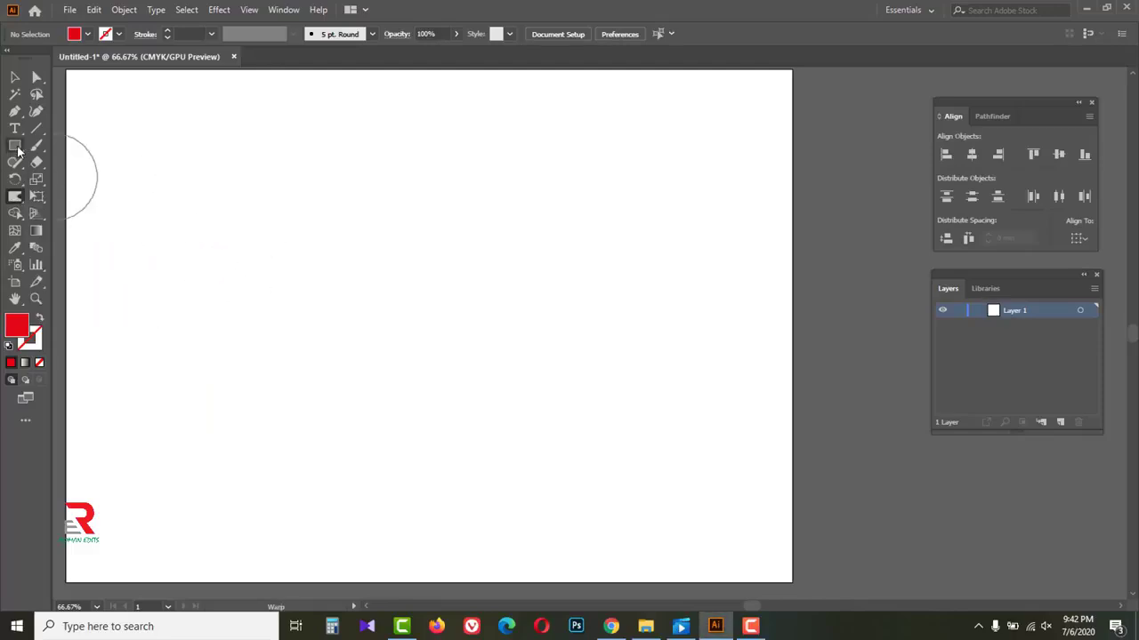
{"action": "left_click", "coordinate": [15, 146]}
{"action": "left_click", "coordinate": [78, 146]}
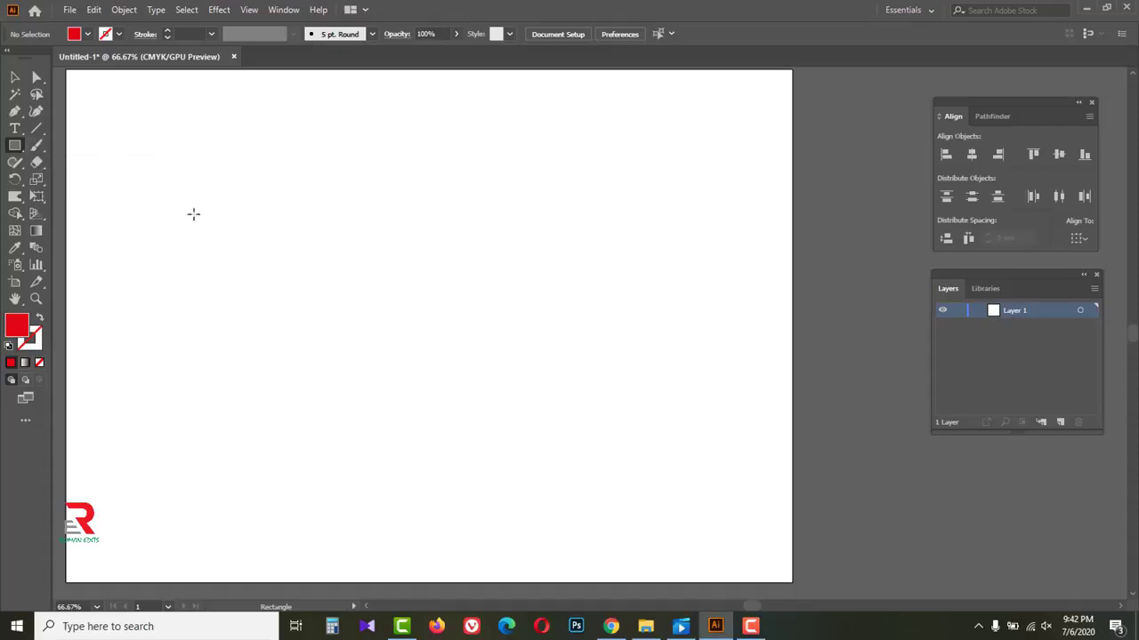
{"action": "left_click_drag", "start_coordinate": [193, 221], "coordinate": [626, 380]}
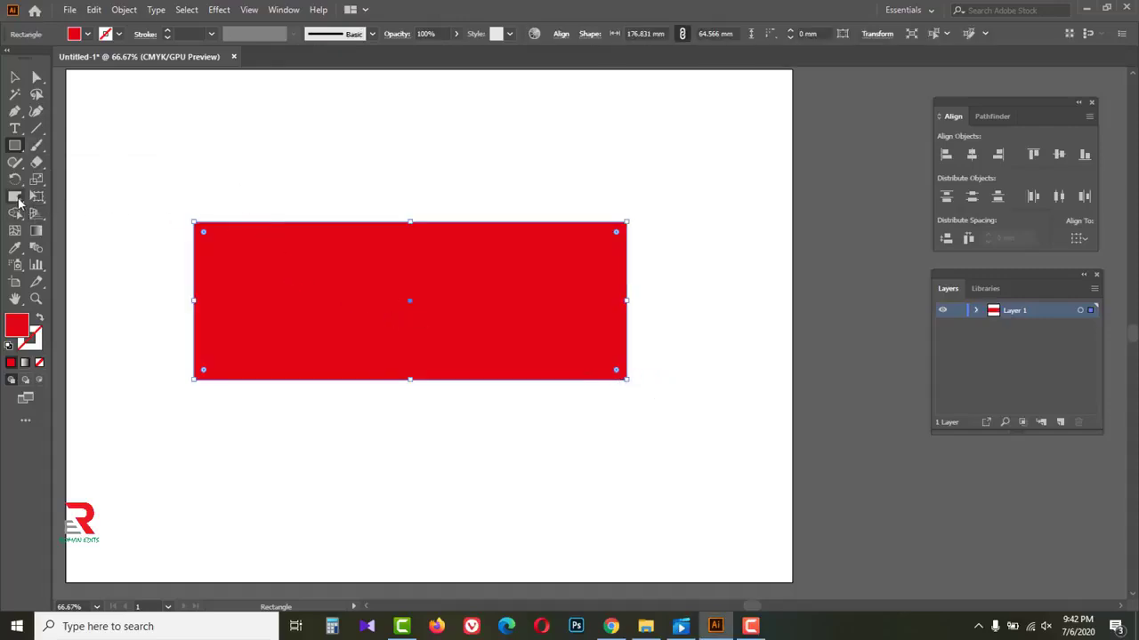
Warp the rectangle's edges into a wavy red blob, then delete the warped shape.
{"action": "left_click", "coordinate": [15, 195]}
{"action": "left_click", "coordinate": [92, 218]}
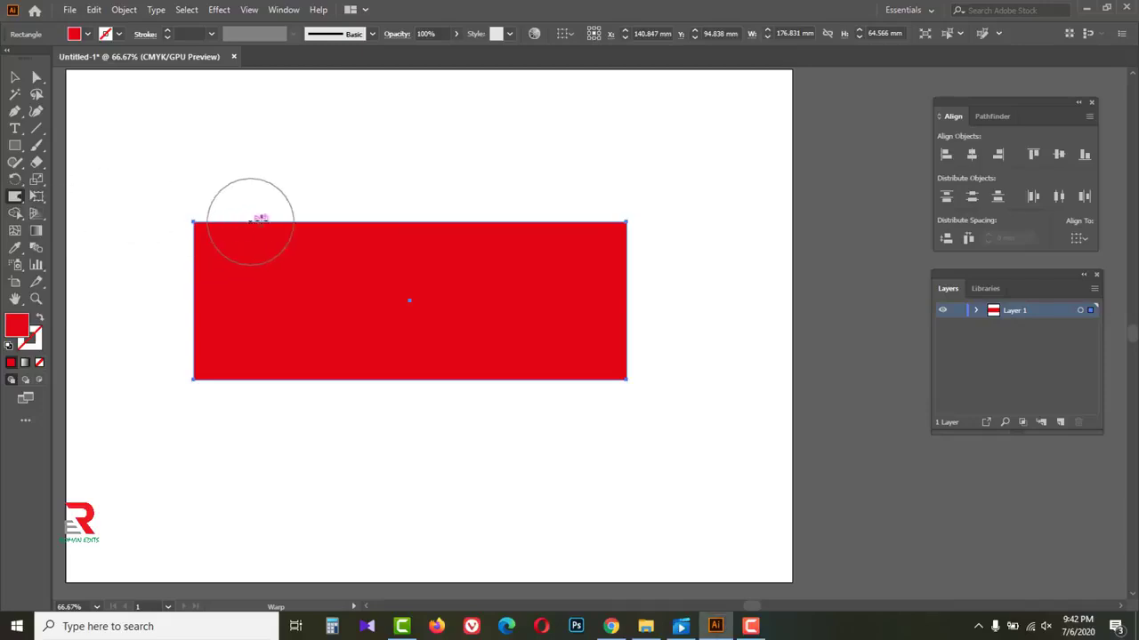
{"action": "mouse_move", "coordinate": [252, 217]}
{"action": "left_mouse_down"}
{"action": "mouse_move", "coordinate": [264, 216]}
{"action": "mouse_move", "coordinate": [267, 188]}
{"action": "left_mouse_up"}
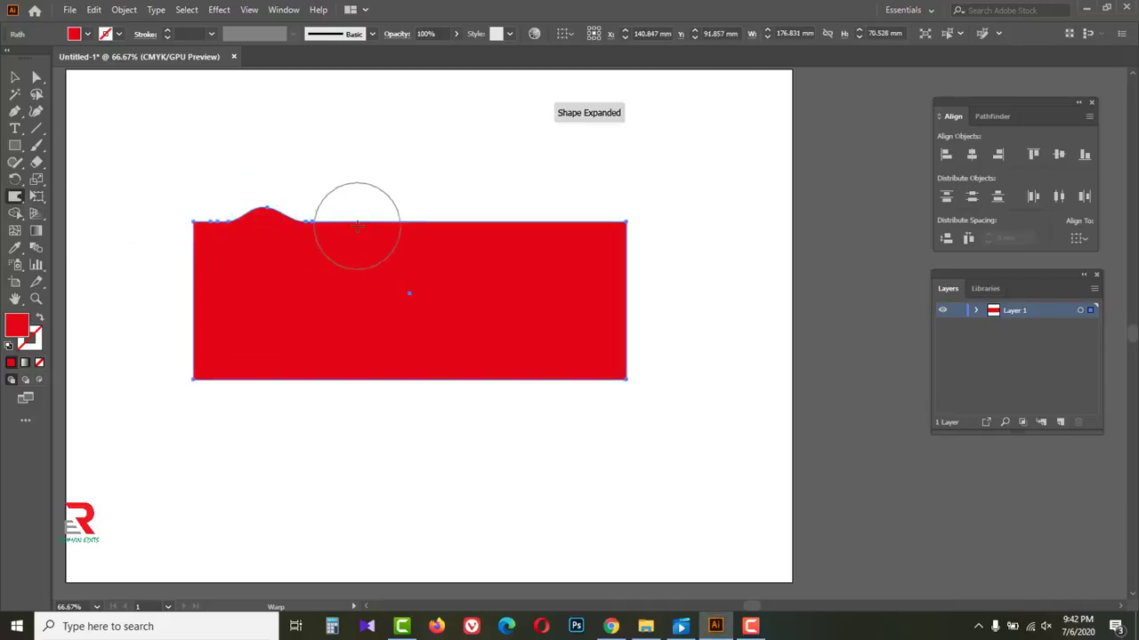
{"action": "left_click_drag", "start_coordinate": [356, 222], "coordinate": [348, 287]}
{"action": "left_click_drag", "start_coordinate": [454, 222], "coordinate": [486, 168]}
{"action": "left_click_drag", "start_coordinate": [570, 223], "coordinate": [601, 175]}
{"action": "mouse_move", "coordinate": [623, 249]}
{"action": "left_mouse_down"}
{"action": "mouse_move", "coordinate": [661, 318]}
{"action": "mouse_move", "coordinate": [356, 391]}
{"action": "mouse_move", "coordinate": [274, 368]}
{"action": "mouse_move", "coordinate": [262, 400]}
{"action": "left_mouse_up"}
{"action": "left_click_drag", "start_coordinate": [202, 294], "coordinate": [140, 272]}
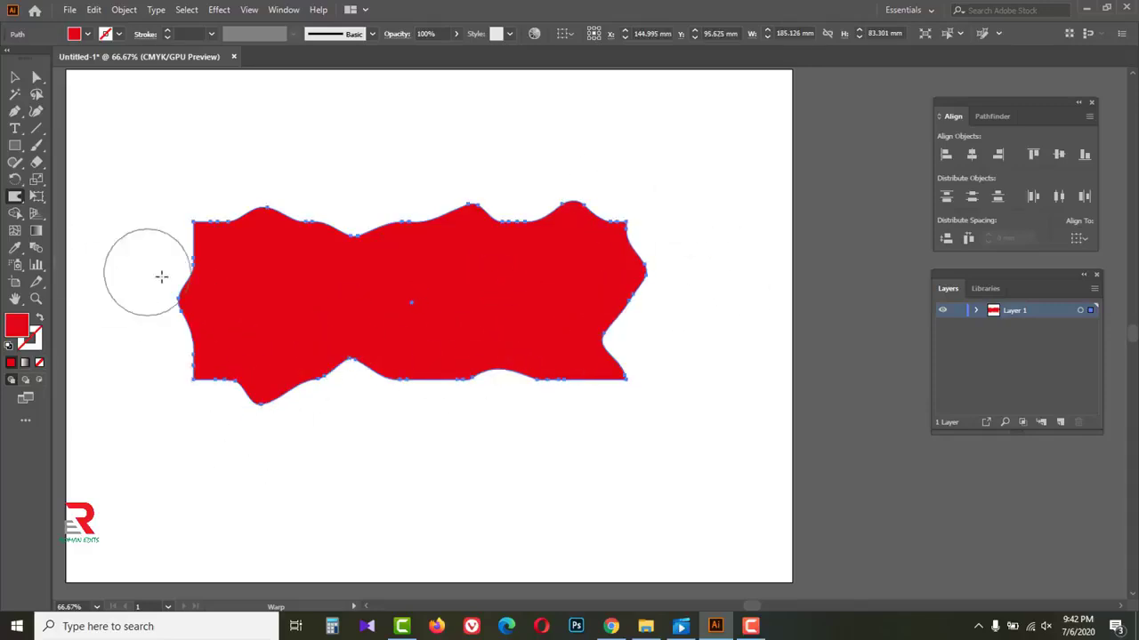
{"action": "mouse_move", "coordinate": [323, 214]}
{"action": "left_mouse_down"}
{"action": "mouse_move", "coordinate": [275, 219]}
{"action": "mouse_move", "coordinate": [191, 143]}
{"action": "mouse_move", "coordinate": [254, 191]}
{"action": "mouse_move", "coordinate": [204, 140]}
{"action": "left_mouse_up"}
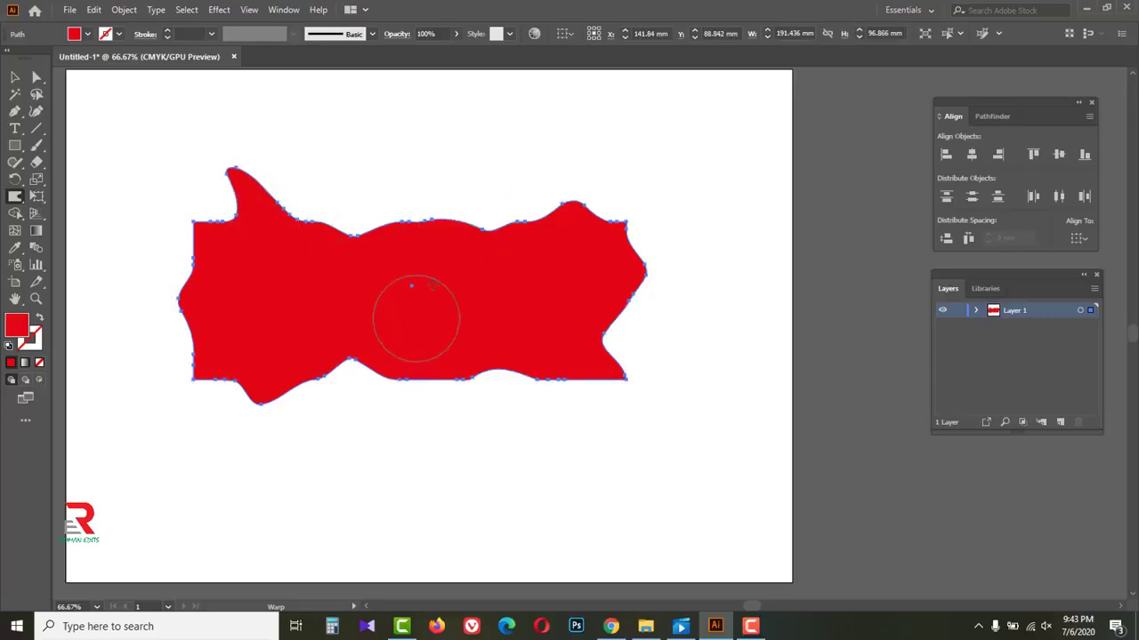
{"action": "mouse_move", "coordinate": [477, 217]}
{"action": "left_mouse_down"}
{"action": "mouse_move", "coordinate": [445, 287]}
{"action": "mouse_move", "coordinate": [519, 252]}
{"action": "mouse_move", "coordinate": [471, 263]}
{"action": "mouse_move", "coordinate": [461, 274]}
{"action": "mouse_move", "coordinate": [470, 300]}
{"action": "left_mouse_up"}
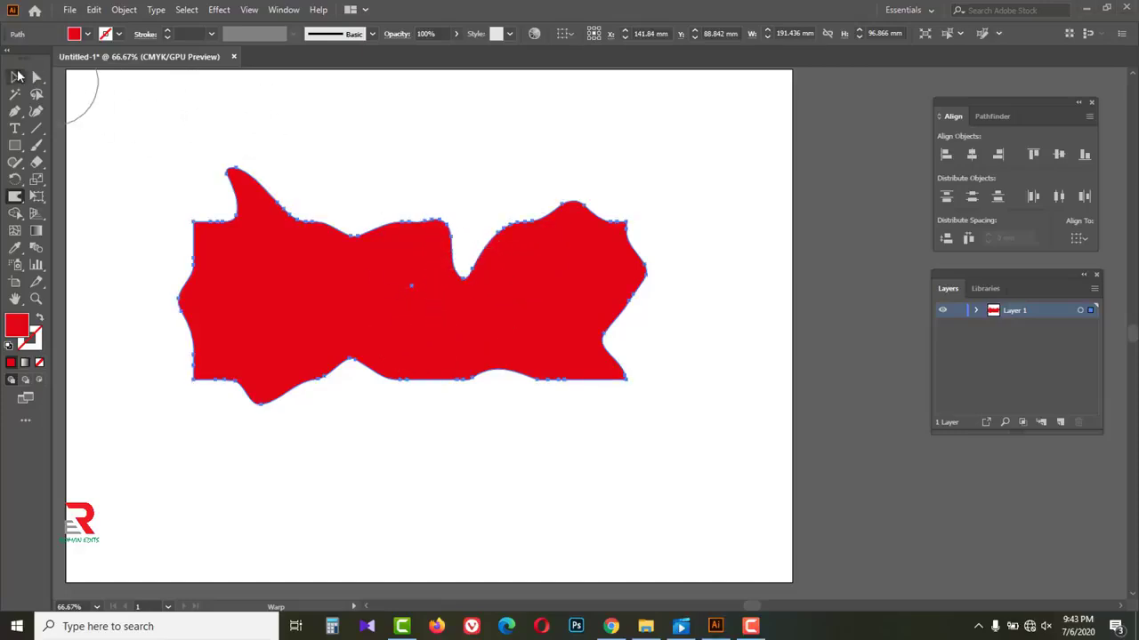
{"action": "left_click", "coordinate": [14, 77]}
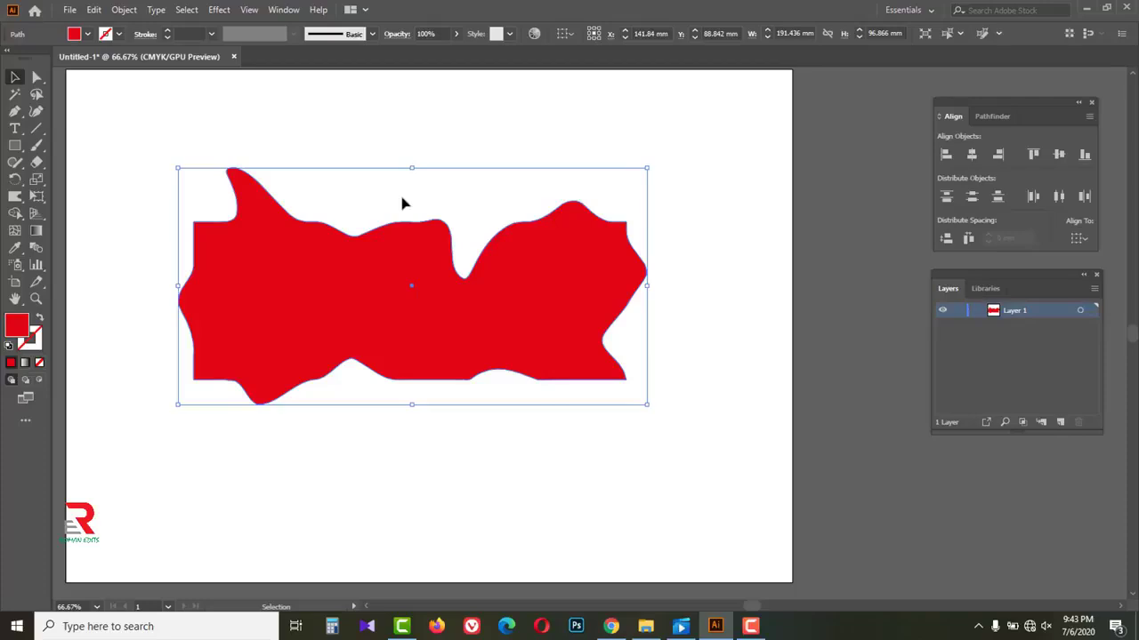
{"action": "key", "text": "Delete"}
Draw a wide 182.066 × 35.192 mm red rectangle across the upper artboard.
{"action": "left_click", "coordinate": [15, 145]}
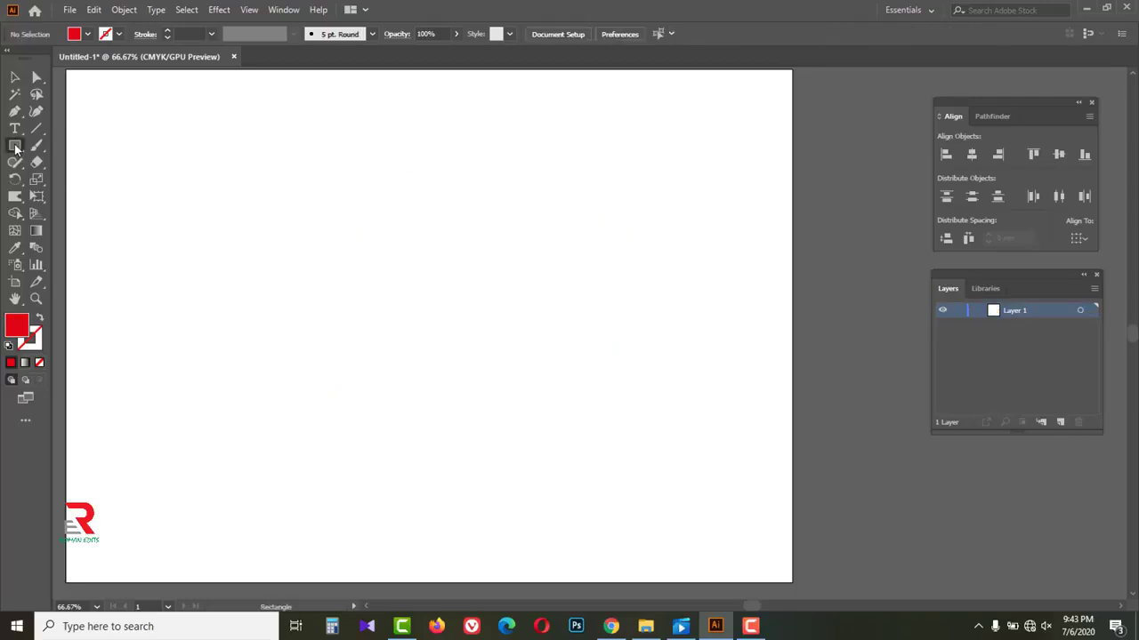
{"action": "left_click", "coordinate": [66, 145]}
{"action": "left_click_drag", "start_coordinate": [204, 208], "coordinate": [651, 295]}
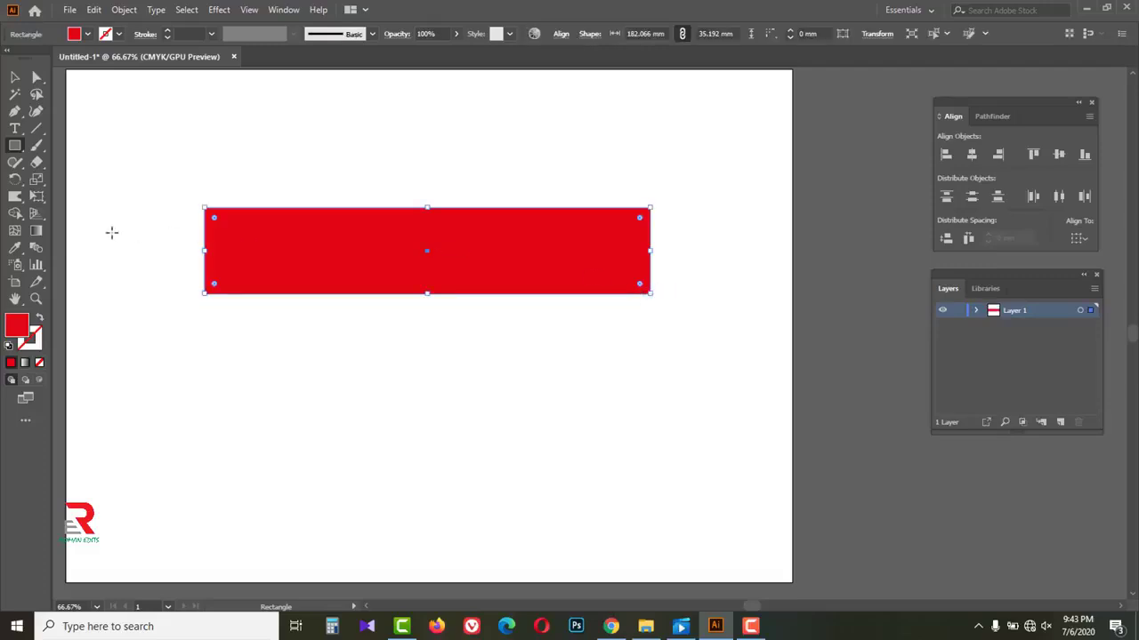
{"action": "left_click", "coordinate": [14, 196]}
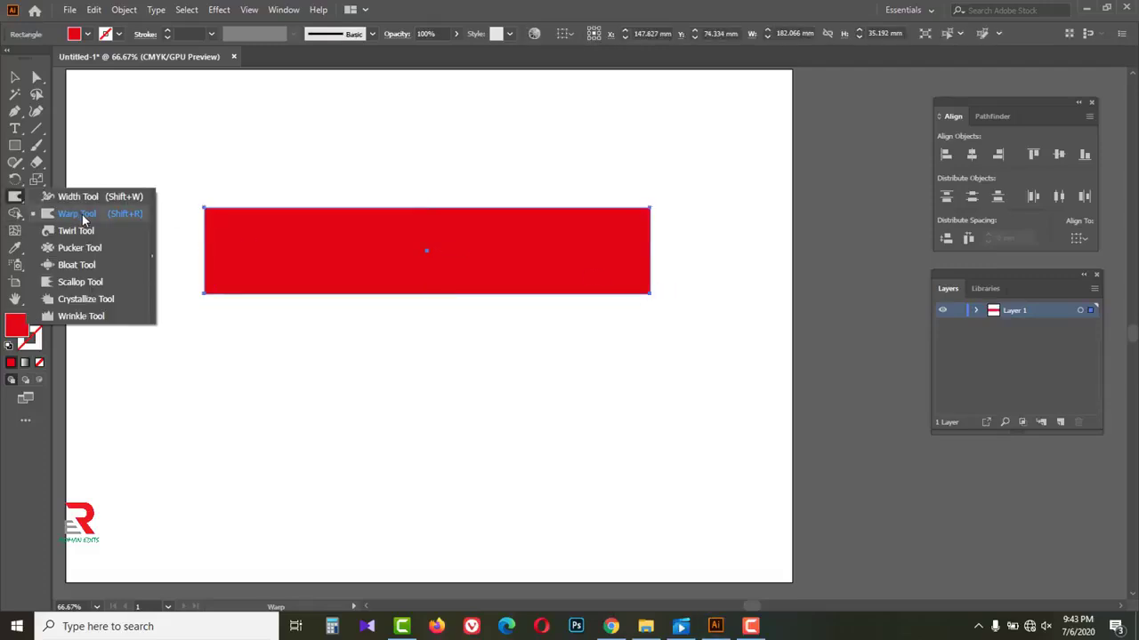
{"action": "left_click", "coordinate": [82, 215]}
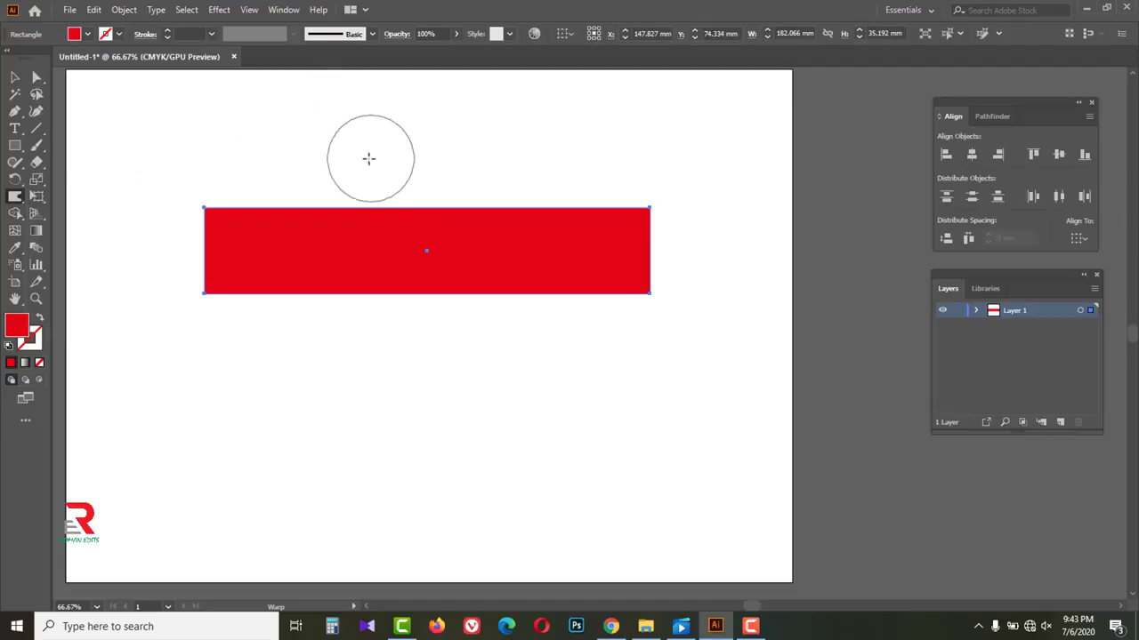
{"action": "left_click", "coordinate": [219, 11]}
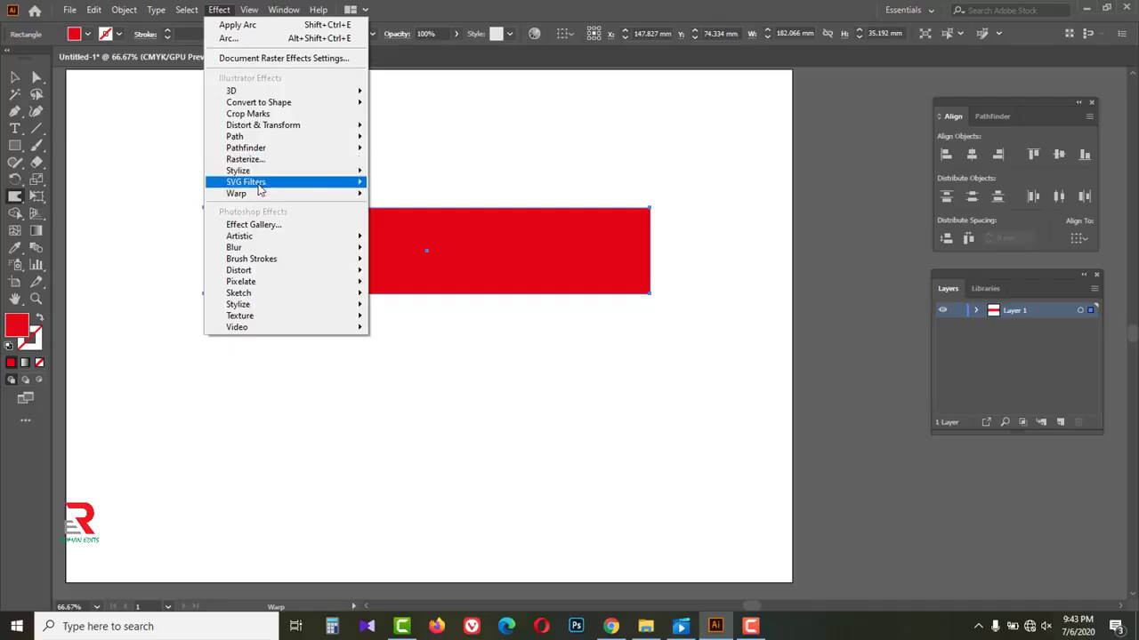
Apply an Arc warp to the red rectangle and preview the Arc Lower, Arc Upper and Arch styles.
{"action": "mouse_move", "coordinate": [261, 200]}
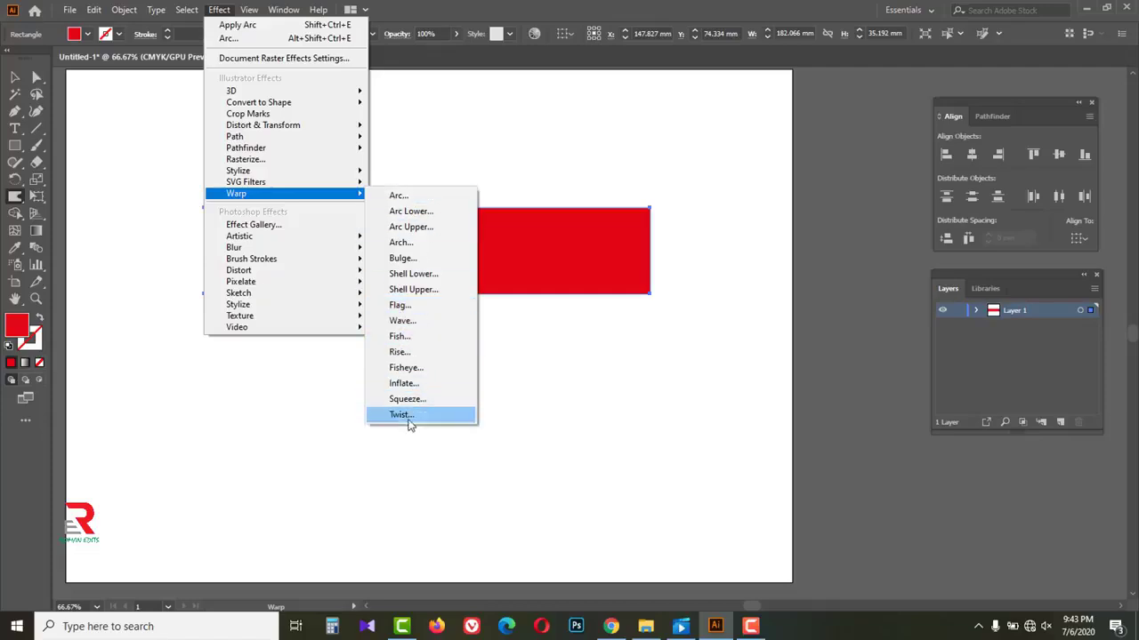
{"action": "left_click", "coordinate": [412, 199]}
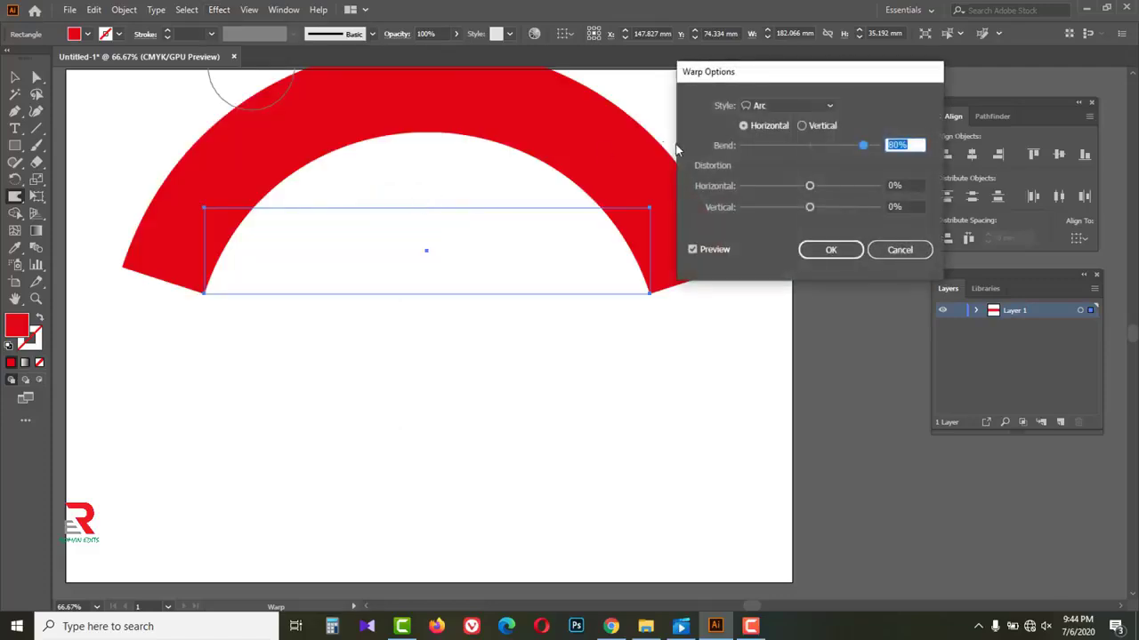
{"action": "left_click", "coordinate": [831, 103]}
{"action": "left_click", "coordinate": [785, 139]}
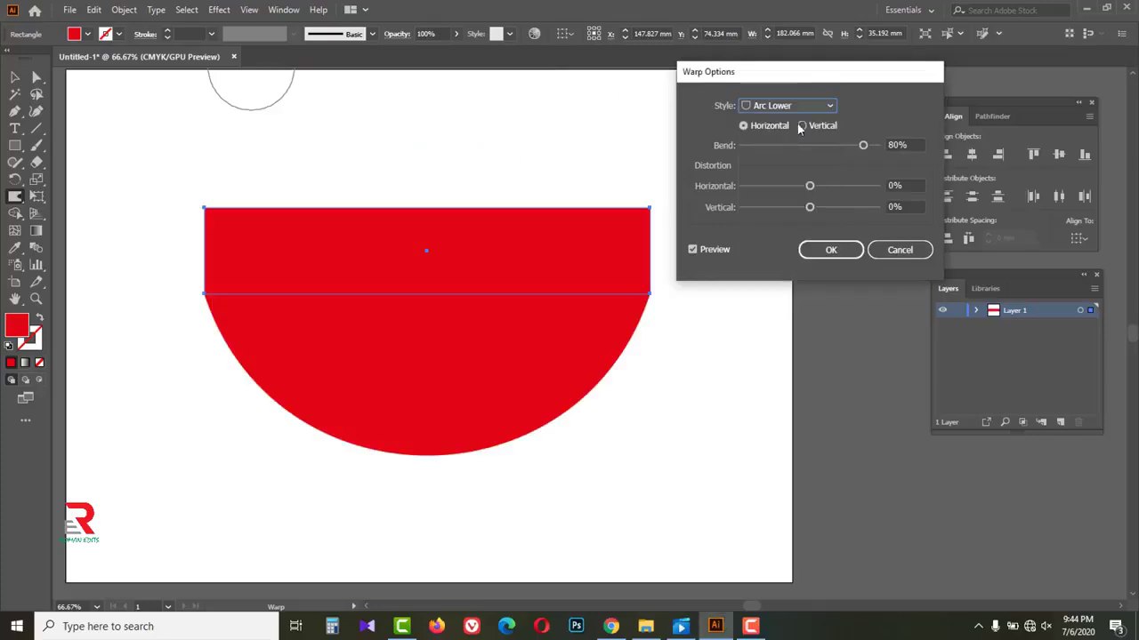
{"action": "left_click", "coordinate": [809, 106]}
{"action": "left_click", "coordinate": [784, 153]}
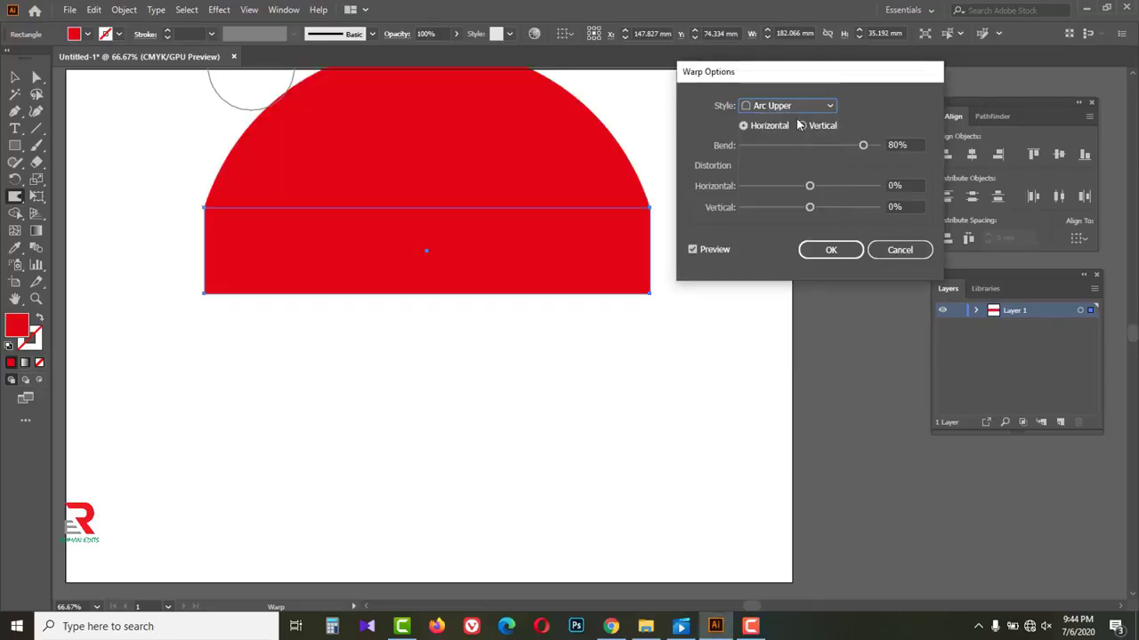
{"action": "left_click", "coordinate": [801, 107]}
{"action": "left_click", "coordinate": [775, 173]}
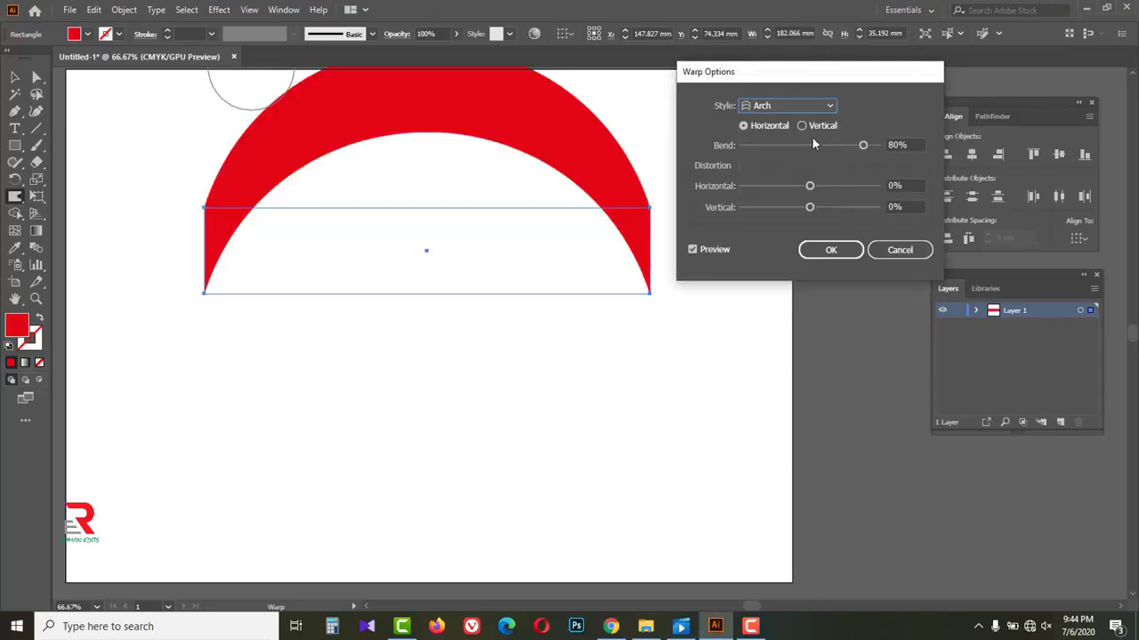
Preview the Flag, Wave, Fish, Rise and FishEye warp styles on the rectangle.
{"action": "left_click", "coordinate": [811, 105]}
{"action": "left_click", "coordinate": [781, 235]}
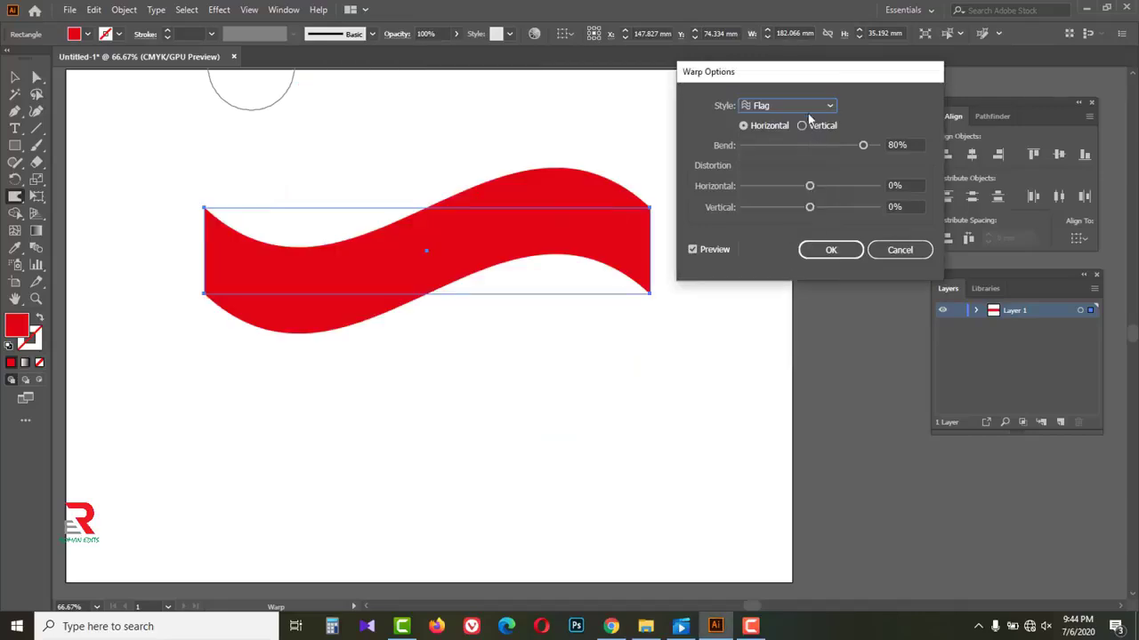
{"action": "left_click", "coordinate": [806, 106]}
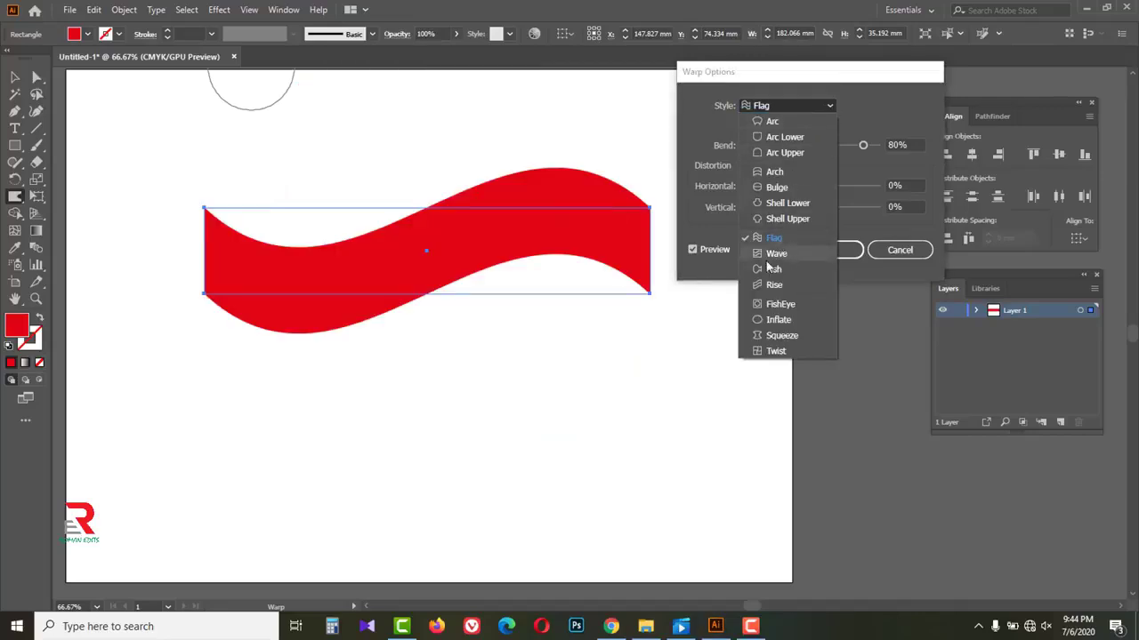
{"action": "left_click", "coordinate": [777, 255]}
{"action": "left_click", "coordinate": [800, 106]}
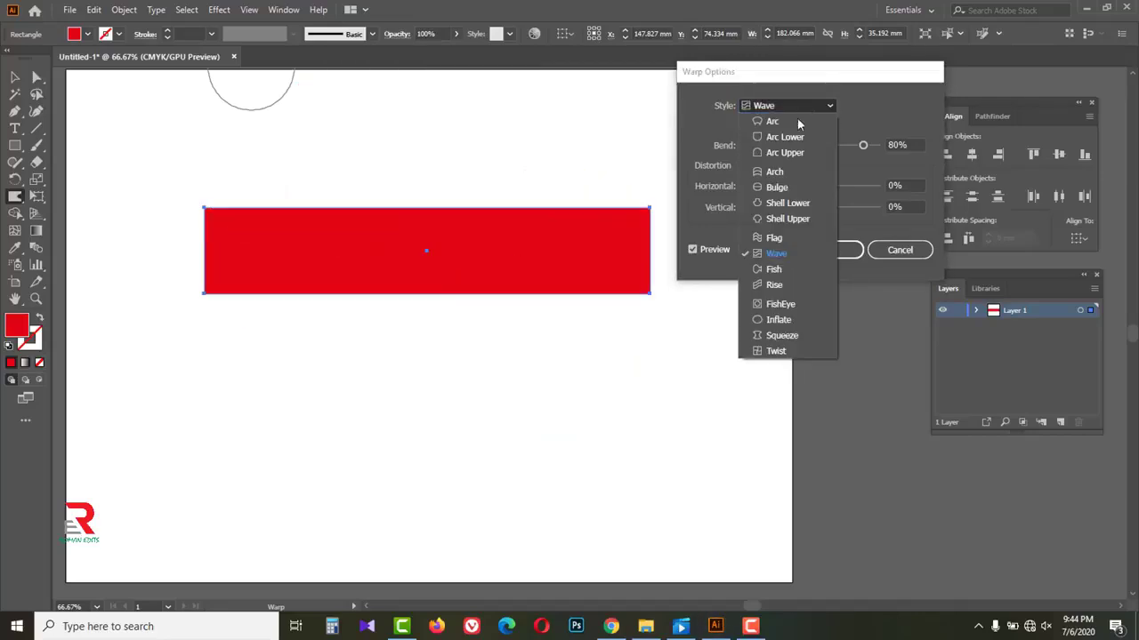
{"action": "left_click", "coordinate": [773, 270]}
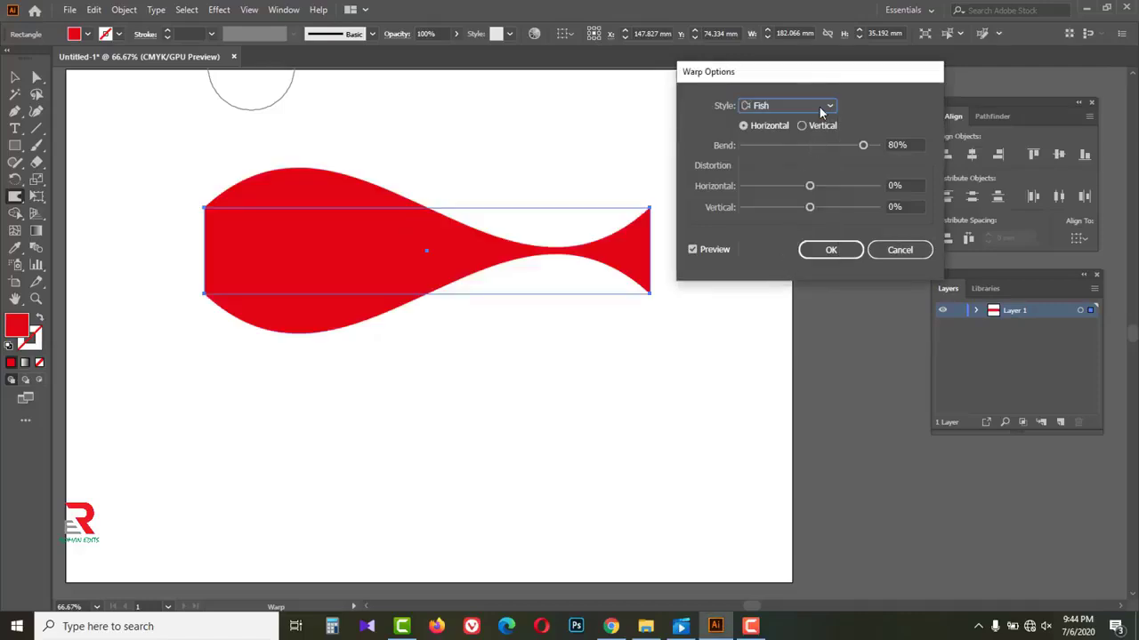
{"action": "left_click", "coordinate": [821, 109]}
{"action": "left_click", "coordinate": [788, 290]}
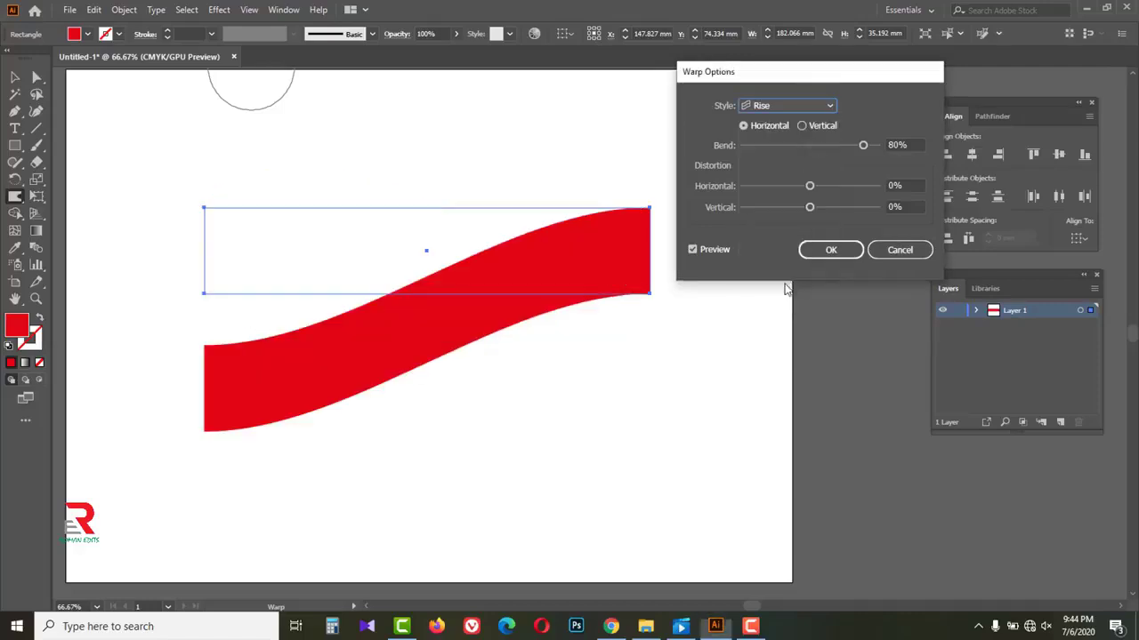
{"action": "left_click", "coordinate": [829, 107]}
{"action": "left_click", "coordinate": [790, 303]}
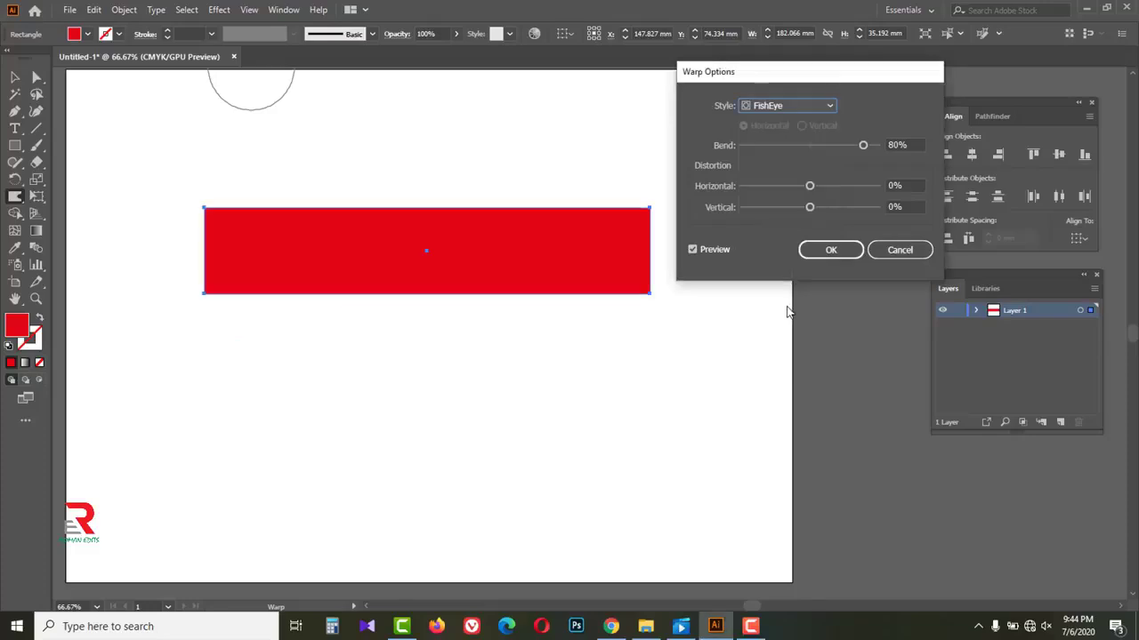
{"action": "left_click", "coordinate": [829, 106]}
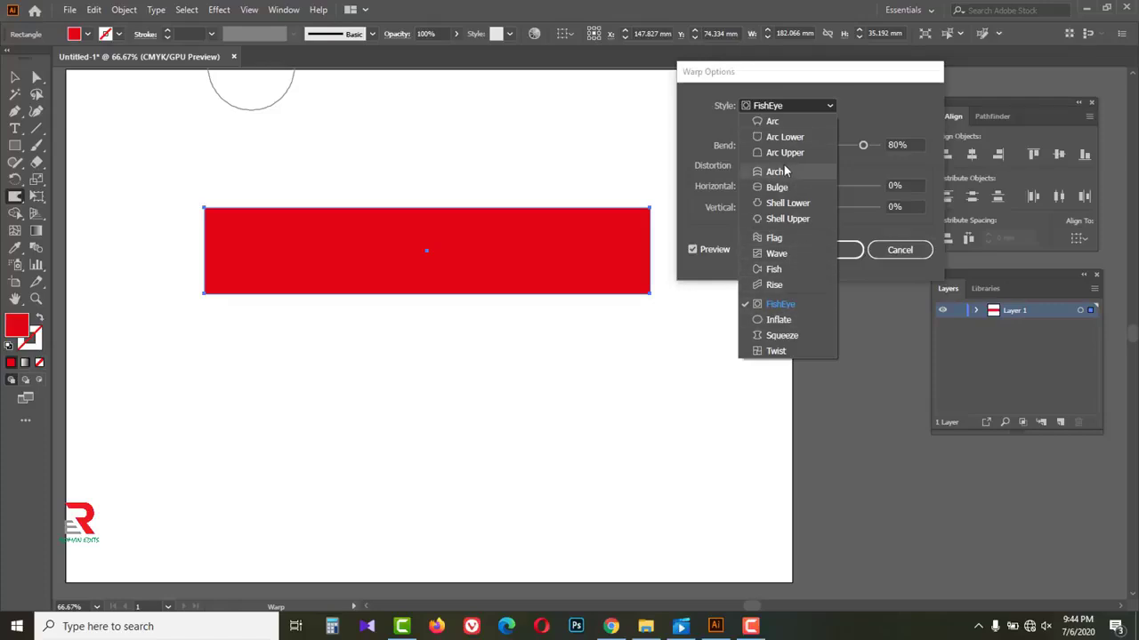
Try the Arc style with different bend values and horizontal distortion, then cancel the warp.
{"action": "left_click", "coordinate": [773, 122]}
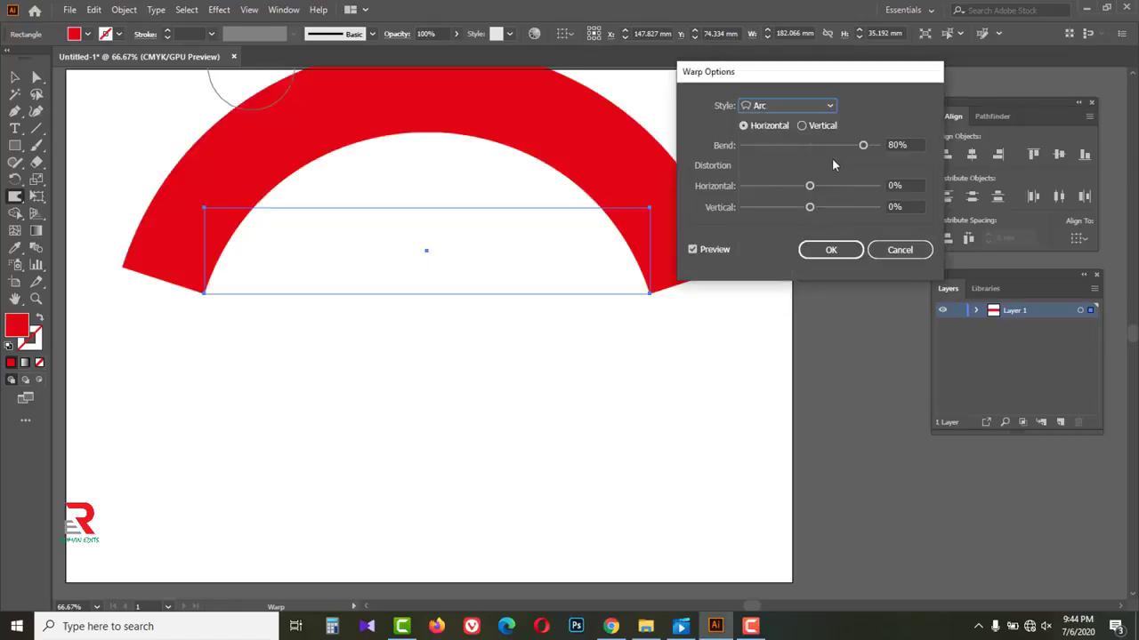
{"action": "mouse_move", "coordinate": [856, 146]}
{"action": "left_mouse_down"}
{"action": "mouse_move", "coordinate": [782, 146]}
{"action": "mouse_move", "coordinate": [844, 148]}
{"action": "left_mouse_up"}
{"action": "left_click_drag", "start_coordinate": [846, 145], "coordinate": [854, 145]}
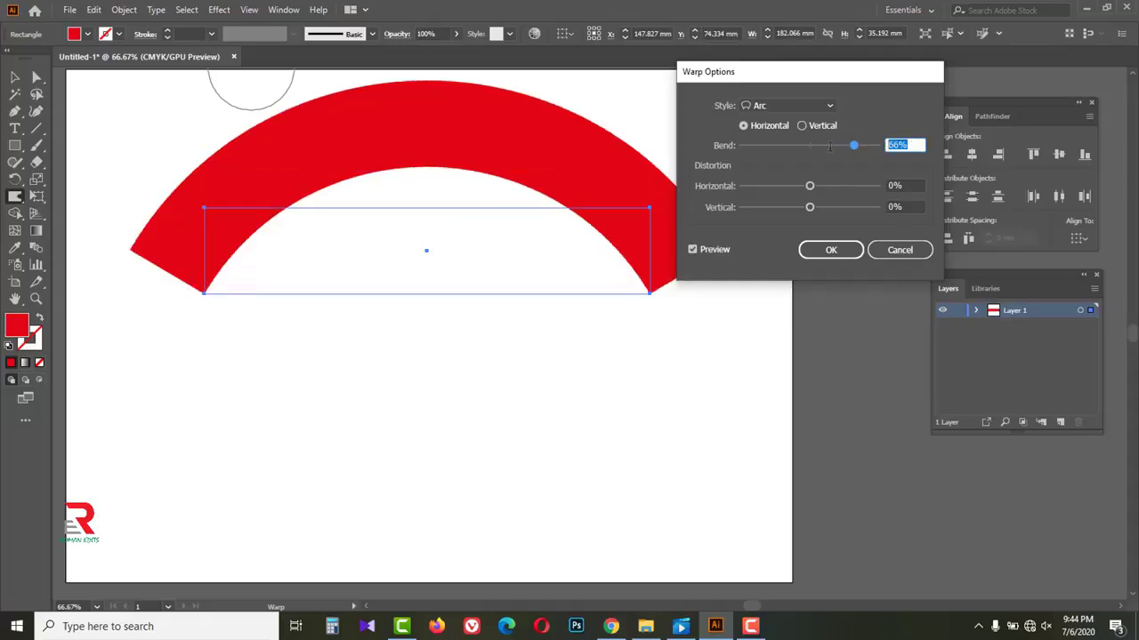
{"action": "type", "text": "80"}
{"action": "left_click_drag", "start_coordinate": [810, 189], "coordinate": [841, 209]}
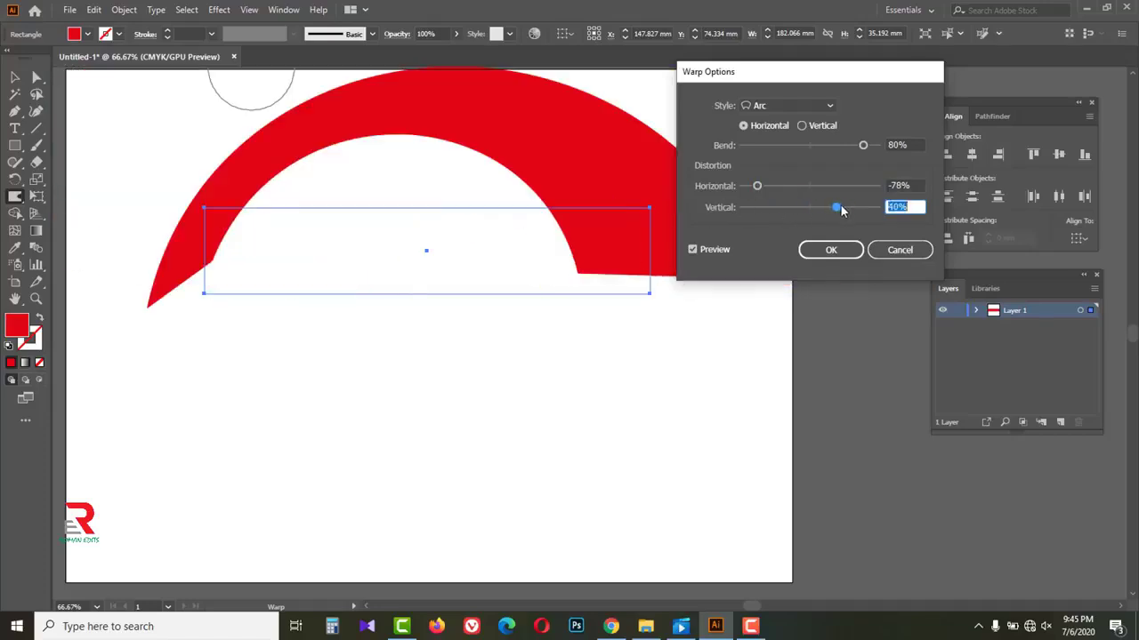
{"action": "left_click", "coordinate": [892, 250]}
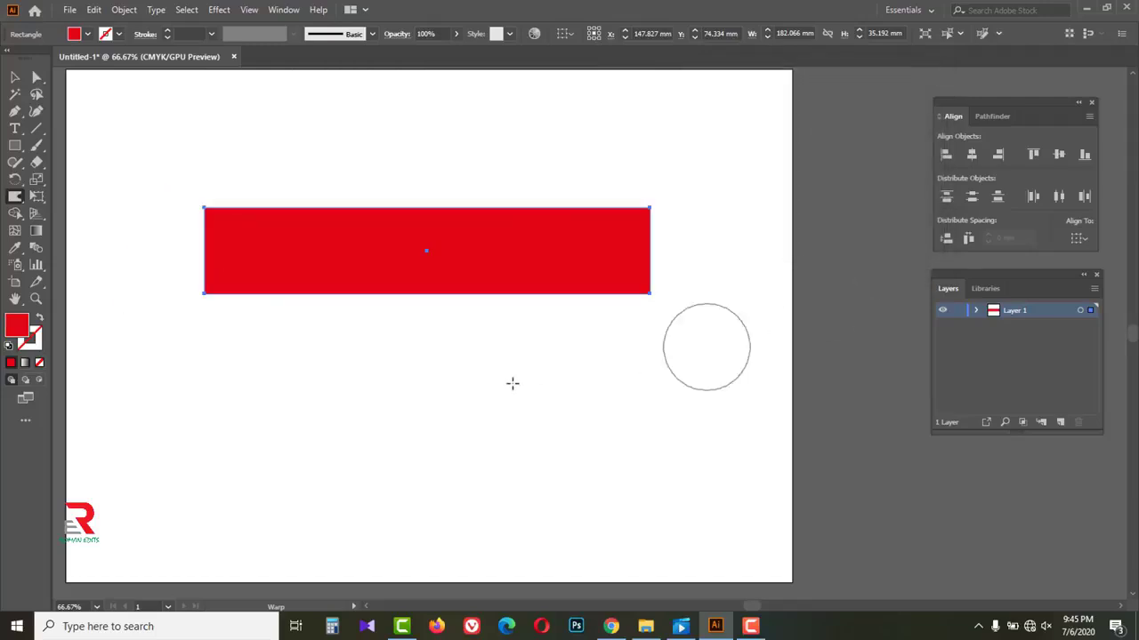
Apply an Arc warp to the rectangle at 80% bend with no distortion.
{"action": "left_click", "coordinate": [220, 10]}
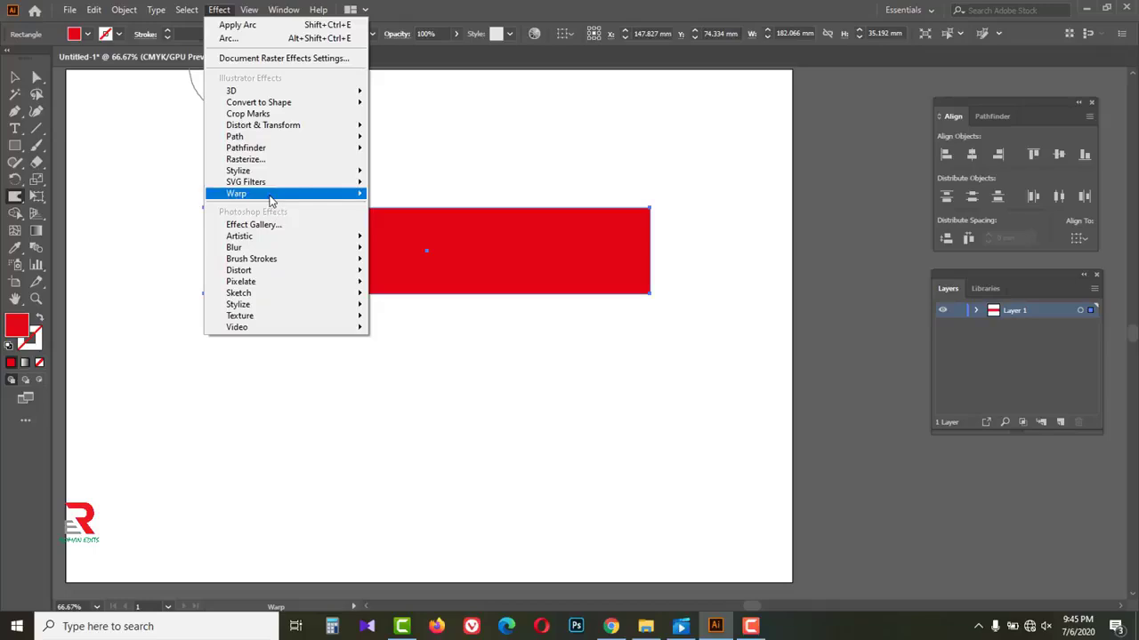
{"action": "mouse_move", "coordinate": [271, 200]}
{"action": "left_click", "coordinate": [413, 193]}
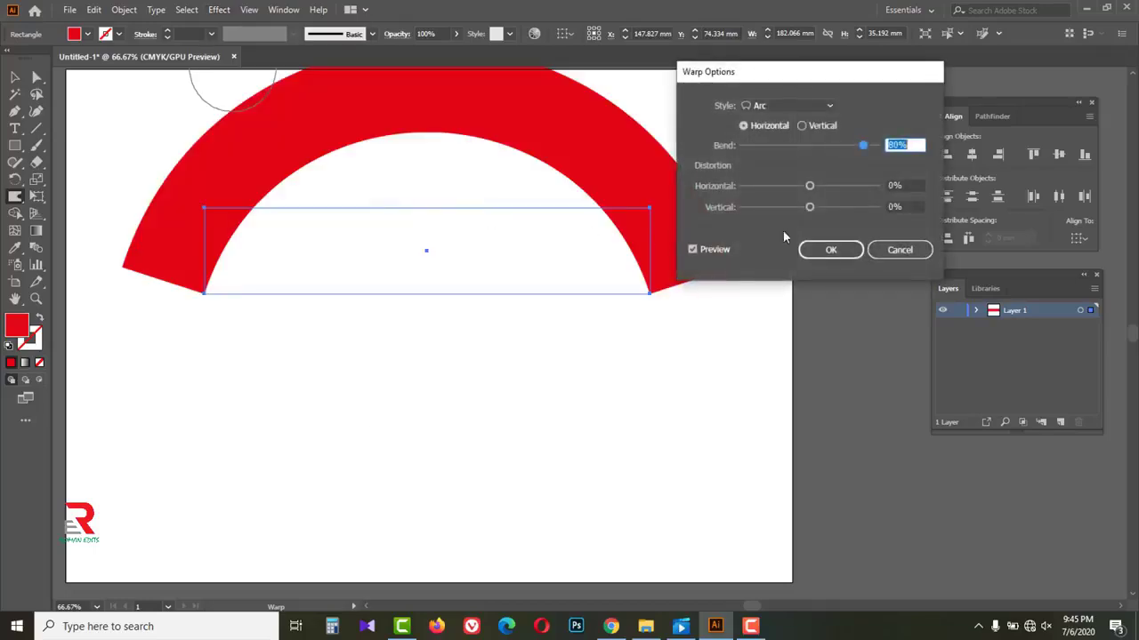
{"action": "left_click", "coordinate": [830, 249]}
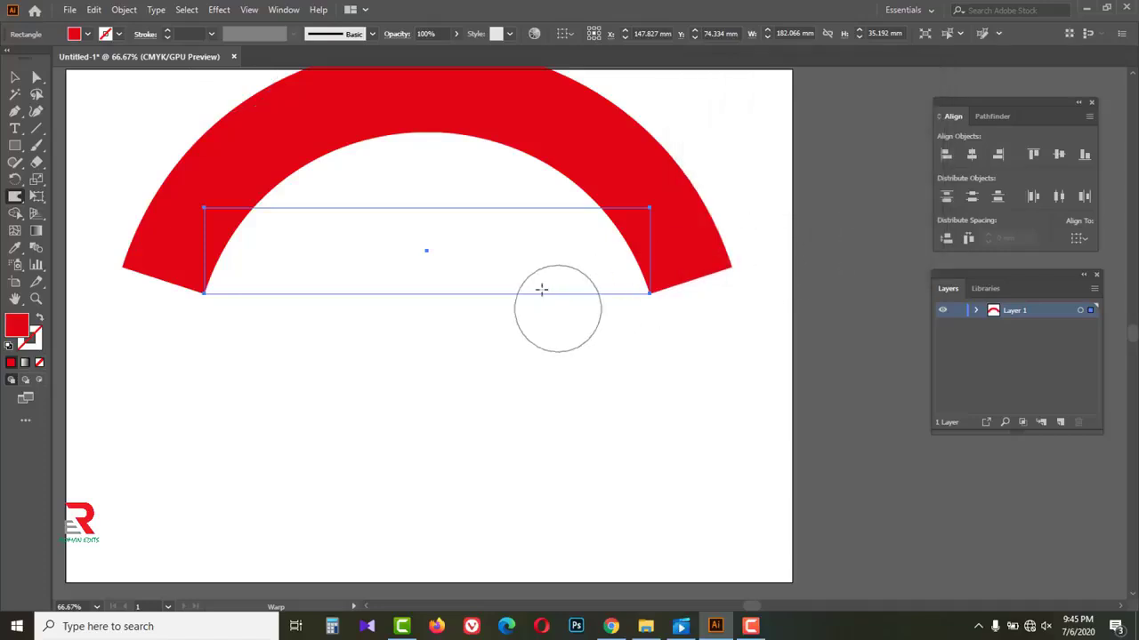
{"action": "left_click_drag", "start_coordinate": [460, 160], "coordinate": [505, 337]}
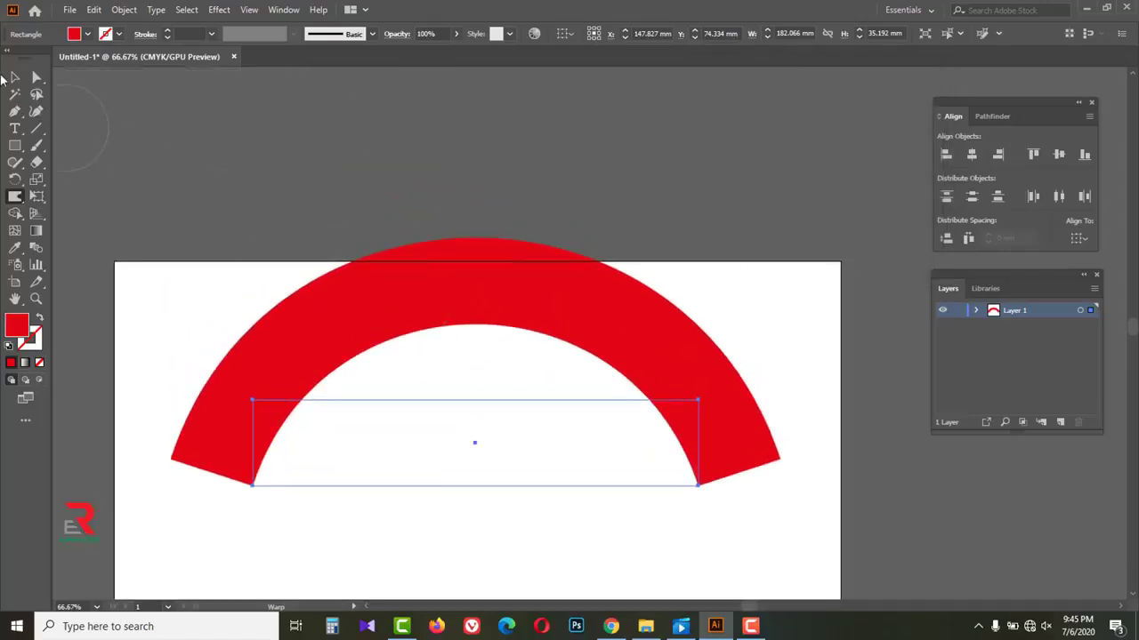
Move the warped red arch lower on the artboard.
{"action": "left_click", "coordinate": [14, 77]}
{"action": "left_click_drag", "start_coordinate": [444, 355], "coordinate": [448, 199]}
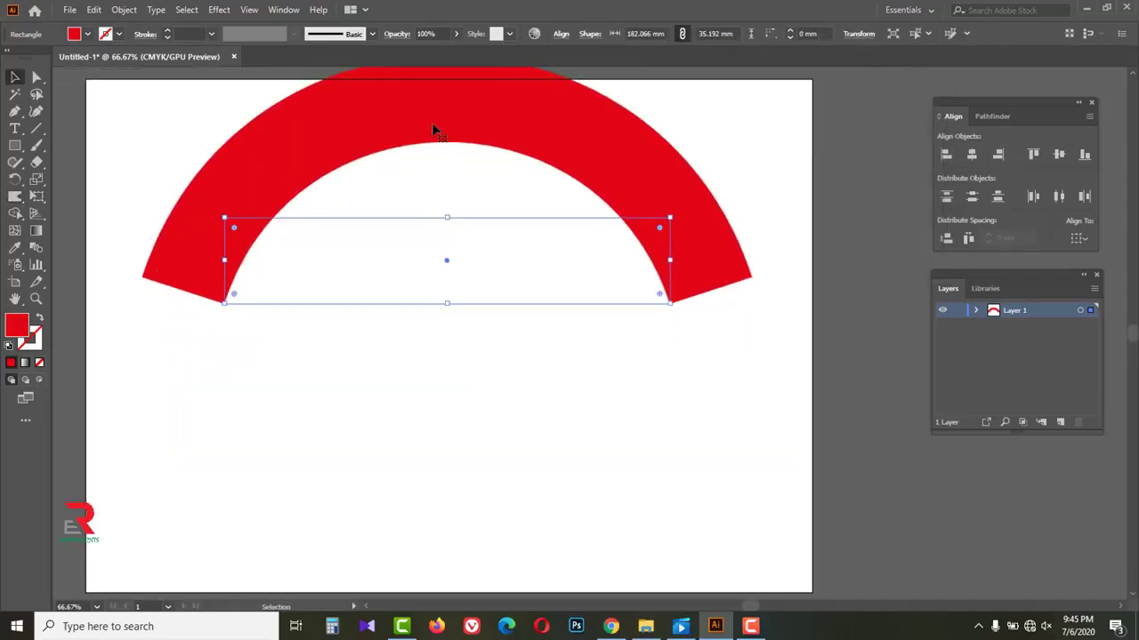
{"action": "left_click_drag", "start_coordinate": [431, 123], "coordinate": [439, 264]}
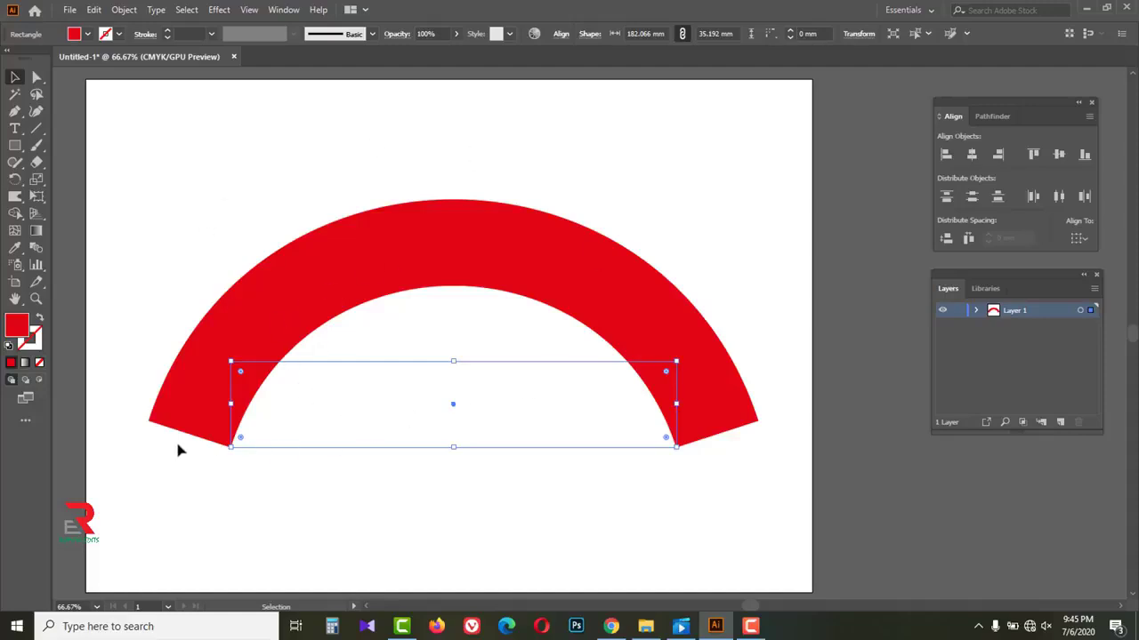
Type the title 'ROMAN EDITS PHOTSHOP' as horizontal text above the arch.
{"action": "left_click", "coordinate": [237, 171]}
{"action": "left_click", "coordinate": [15, 130]}
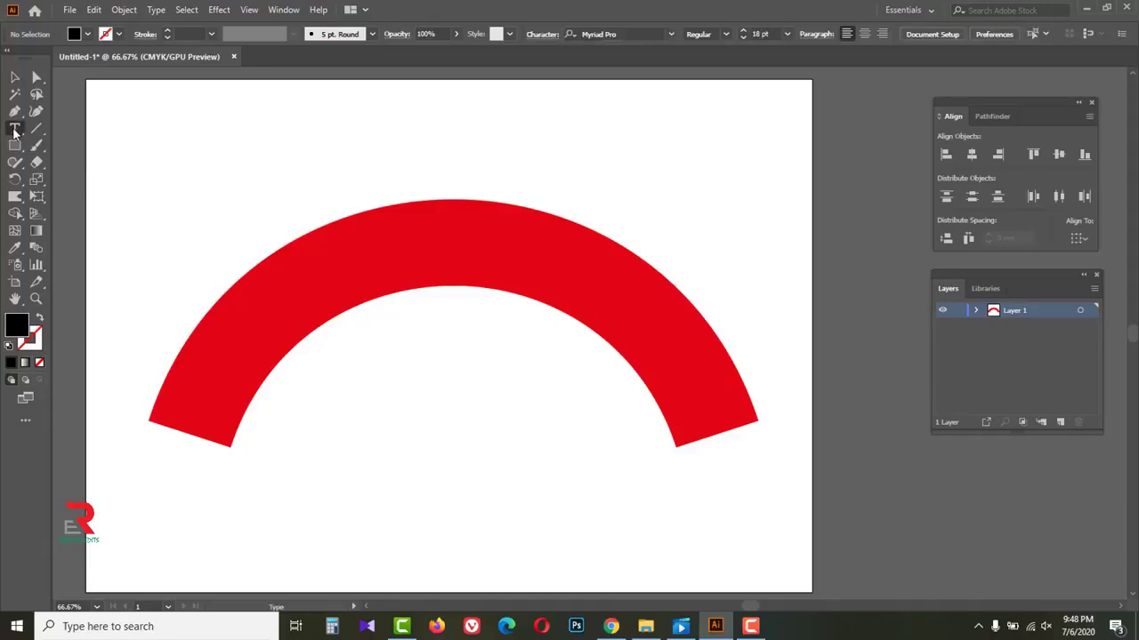
{"action": "left_click_drag", "start_coordinate": [15, 130], "coordinate": [102, 128]}
{"action": "left_click", "coordinate": [203, 169]}
{"action": "type", "text": "ROMA"}
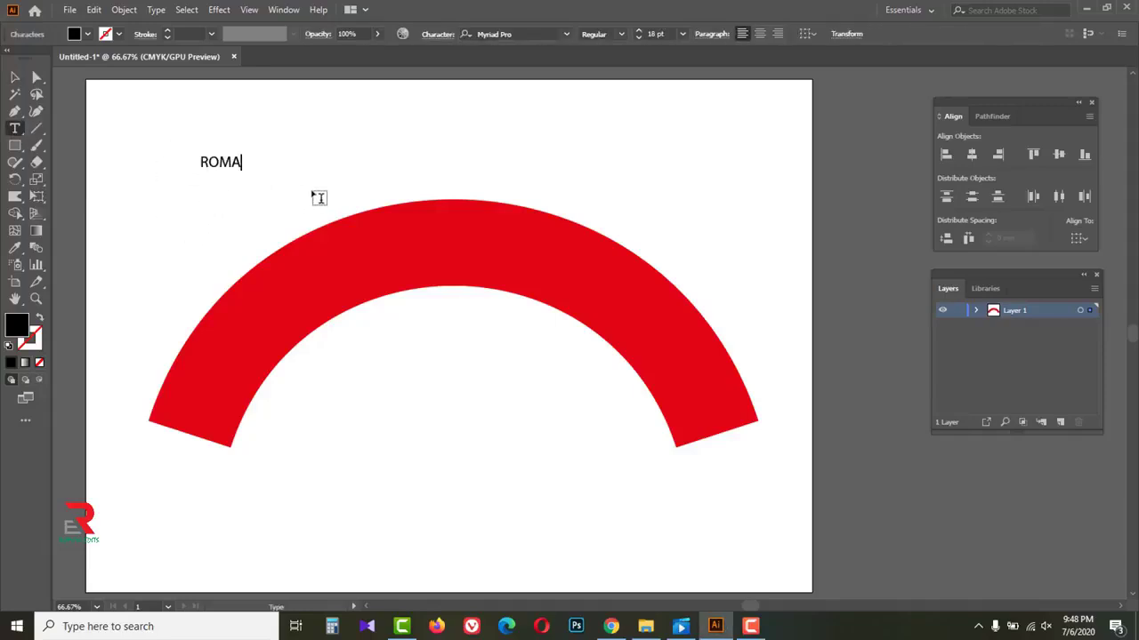
{"action": "type", "text": "N EDITS PHOTSHOP"}
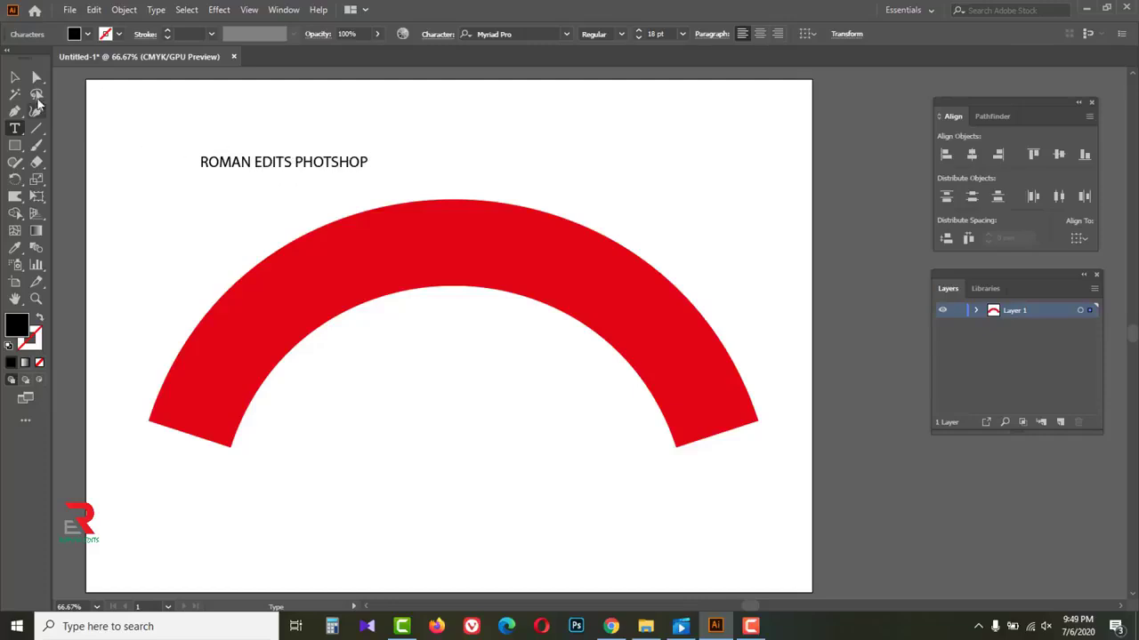
Enlarge the title proportionally from its centre and set it in Bahnschrift Bold.
{"action": "left_click", "coordinate": [16, 80]}
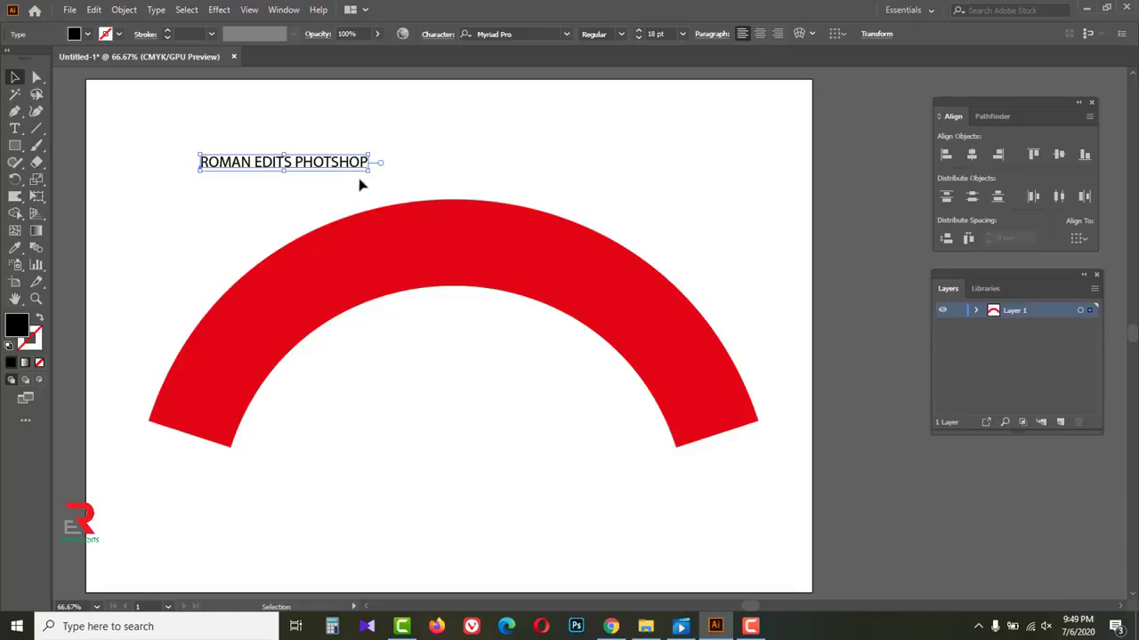
{"action": "key", "text": "shift+alt"}
{"action": "left_click_drag", "start_coordinate": [368, 173], "coordinate": [580, 189]}
{"action": "left_click_drag", "start_coordinate": [507, 174], "coordinate": [532, 170]}
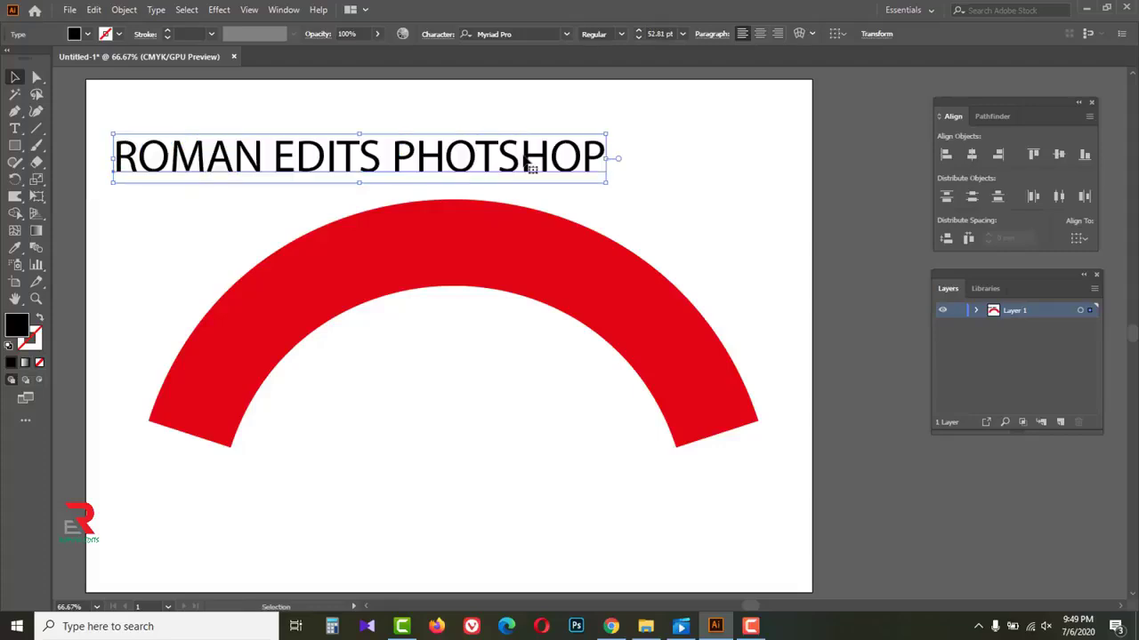
{"action": "left_click", "coordinate": [566, 34]}
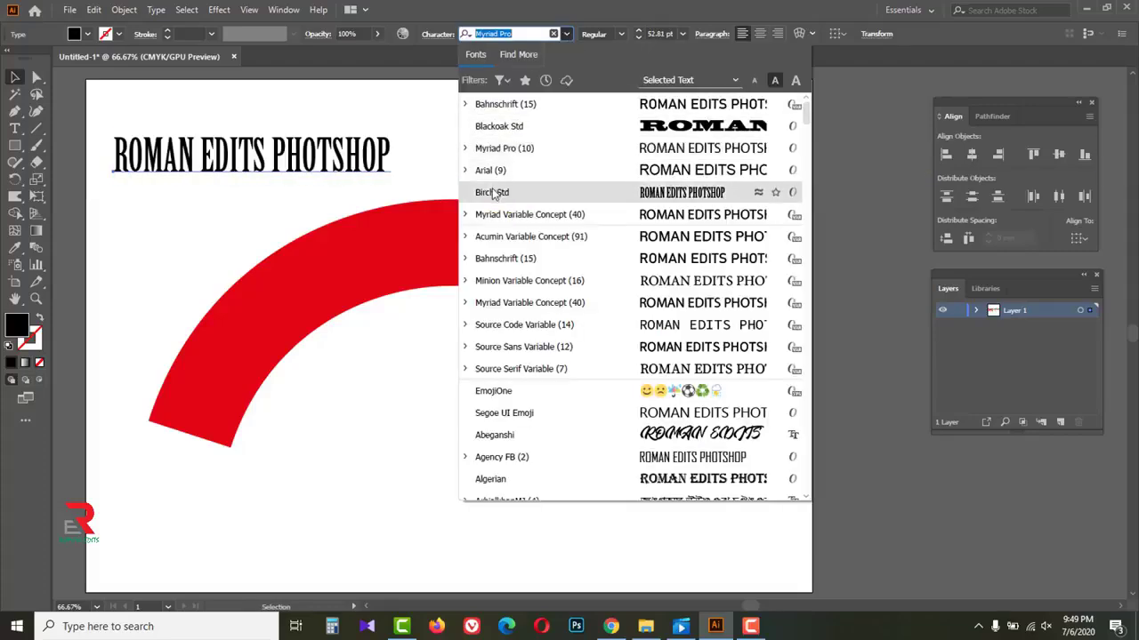
{"action": "left_click", "coordinate": [498, 260]}
{"action": "left_click", "coordinate": [681, 34]}
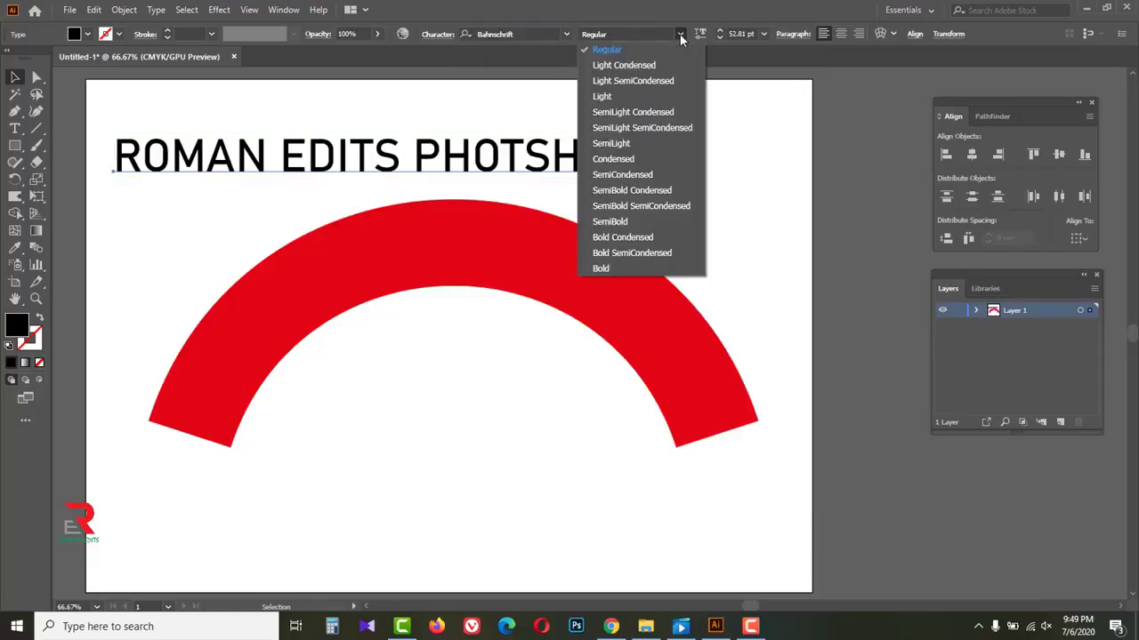
{"action": "left_click", "coordinate": [612, 267]}
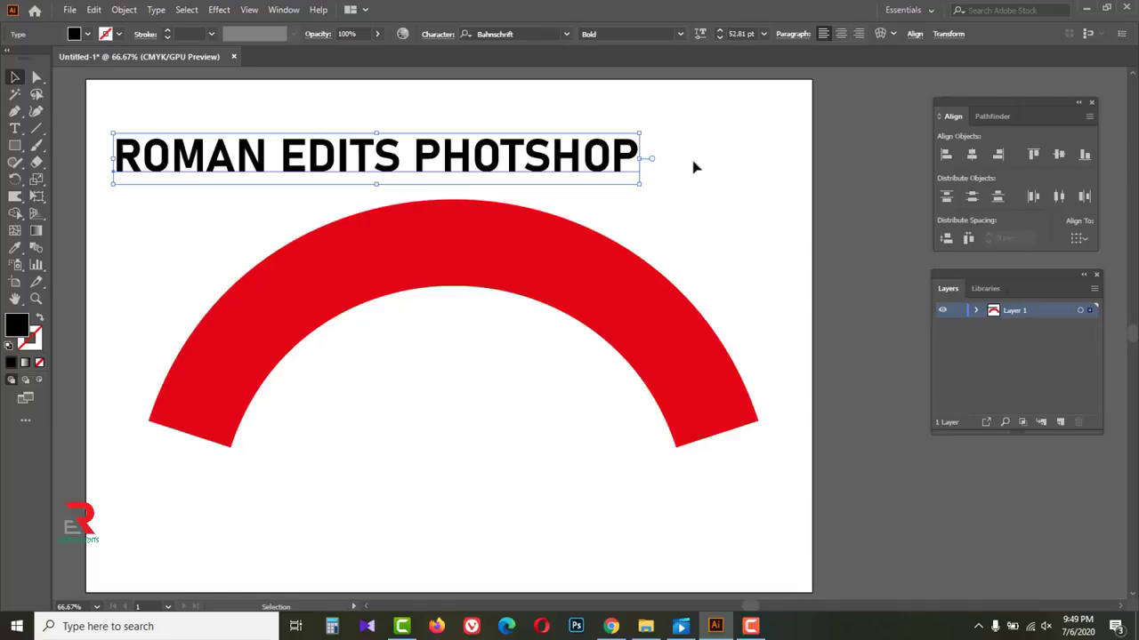
Check the title's Arc warp options, then cancel without warping it.
{"action": "left_click", "coordinate": [881, 33]}
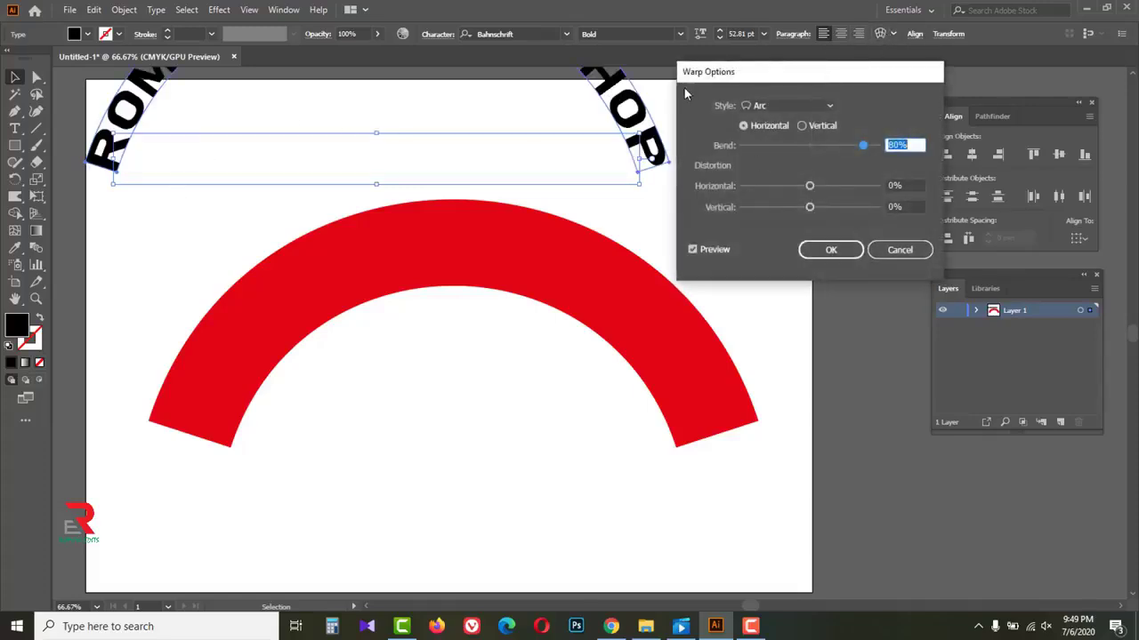
{"action": "left_click", "coordinate": [829, 106]}
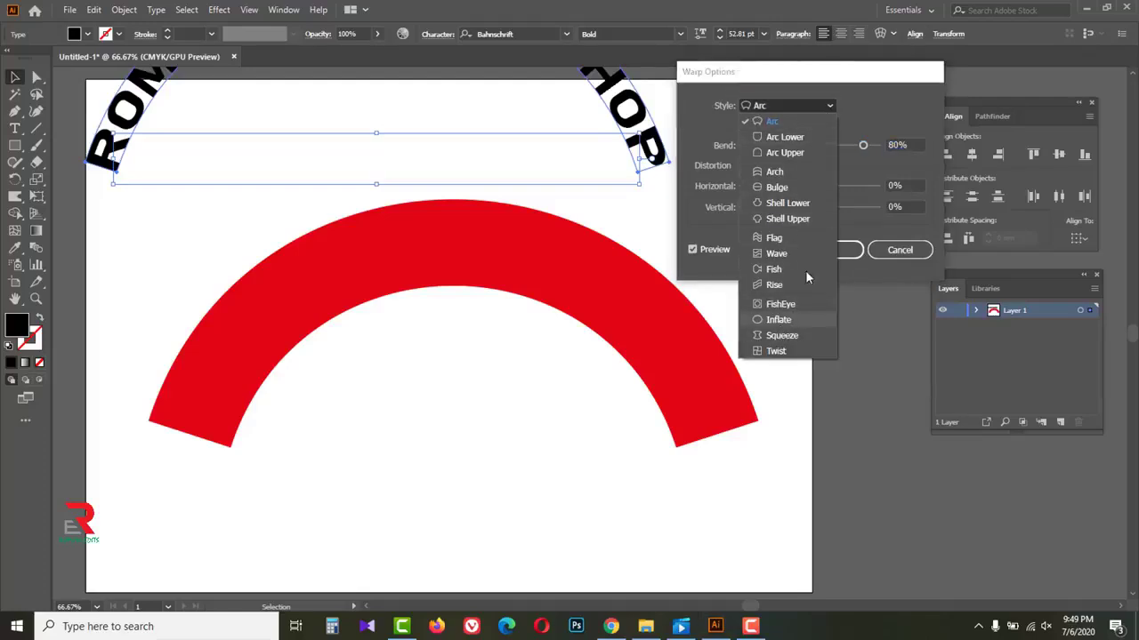
{"action": "left_click", "coordinate": [881, 105]}
{"action": "left_click", "coordinate": [897, 250]}
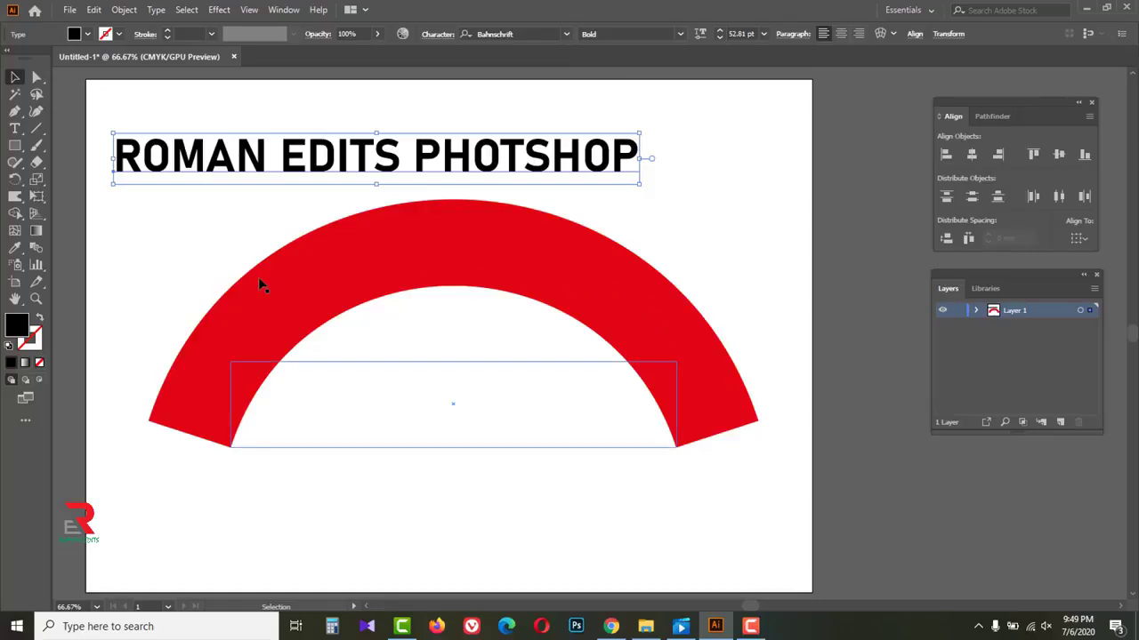
Select the red arch, browse the Effect menu, then reselect the title.
{"action": "left_click", "coordinate": [278, 292]}
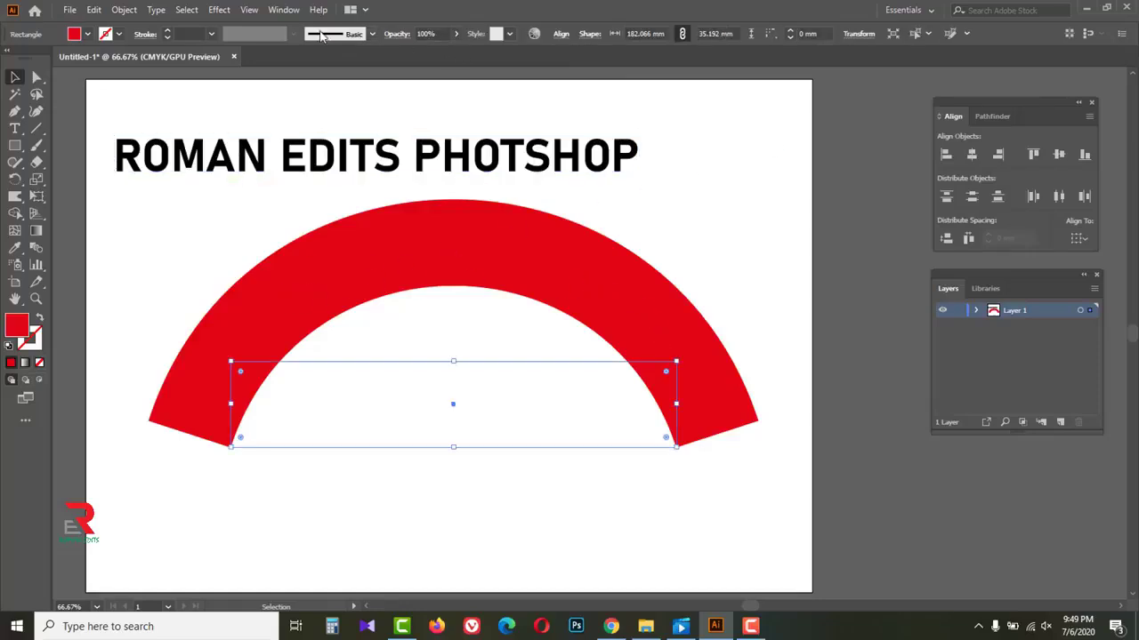
{"action": "left_click", "coordinate": [219, 10]}
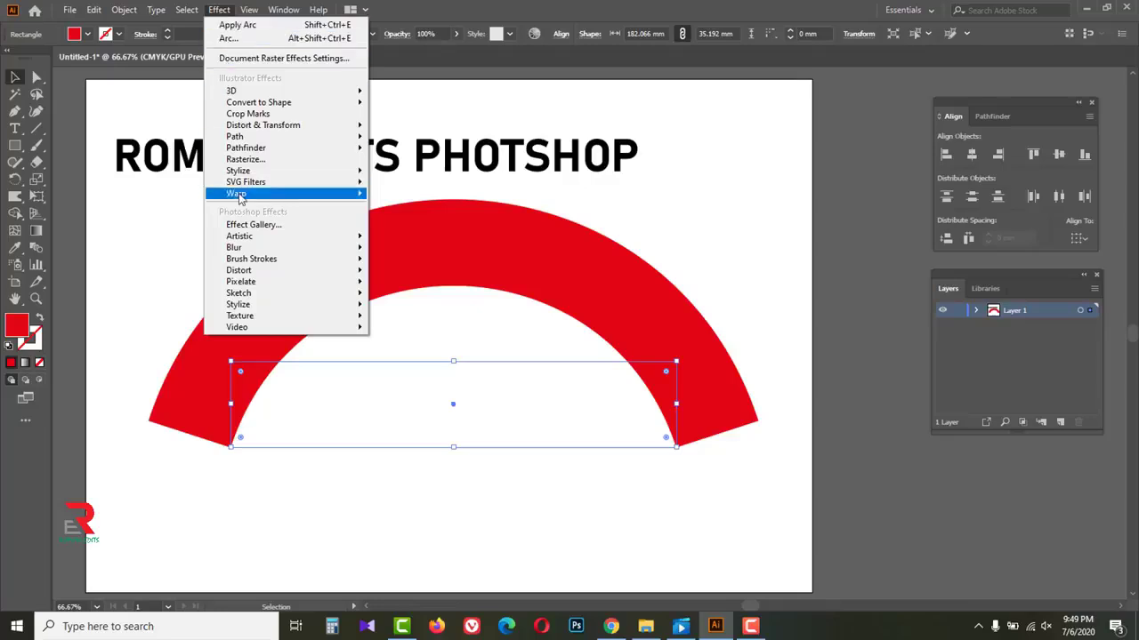
{"action": "mouse_move", "coordinate": [336, 193]}
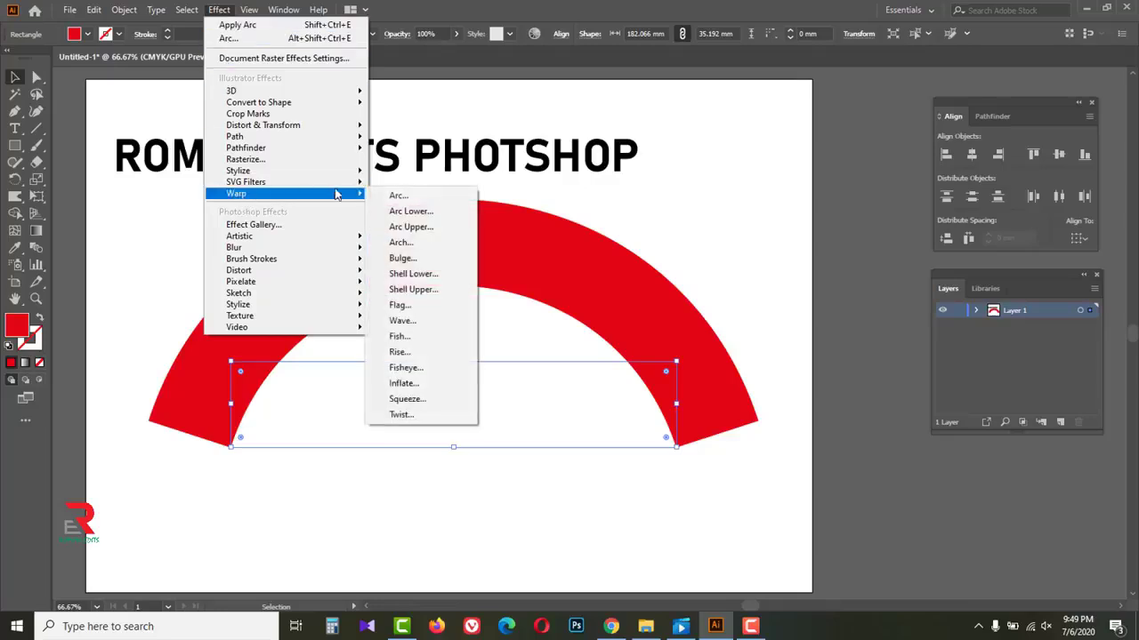
{"action": "left_click", "coordinate": [749, 147]}
{"action": "key", "text": "ctrl+z"}
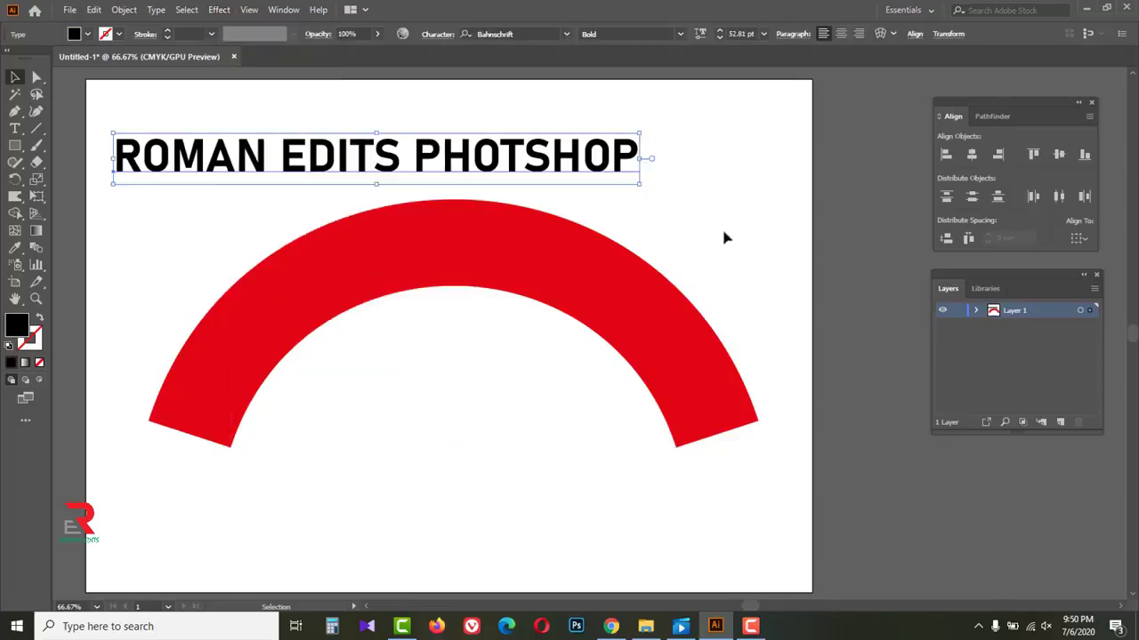
Warp the title with an 80% Arc bend and drag it onto the red arch.
{"action": "left_click", "coordinate": [880, 34]}
{"action": "left_click", "coordinate": [903, 145]}
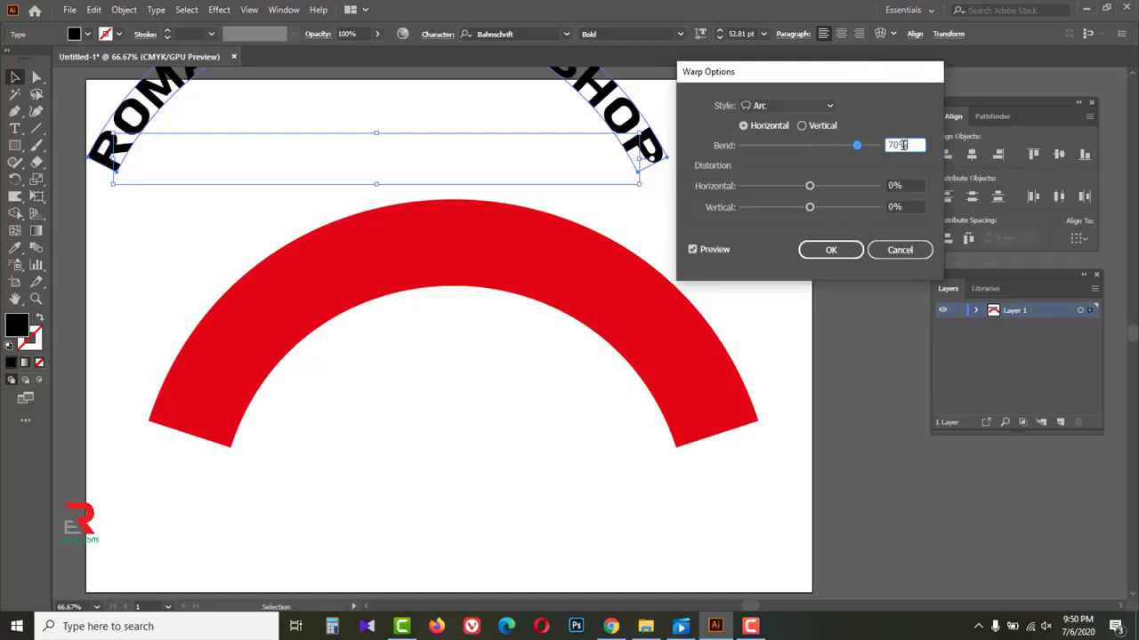
{"action": "type", "text": "80"}
{"action": "left_click", "coordinate": [831, 250]}
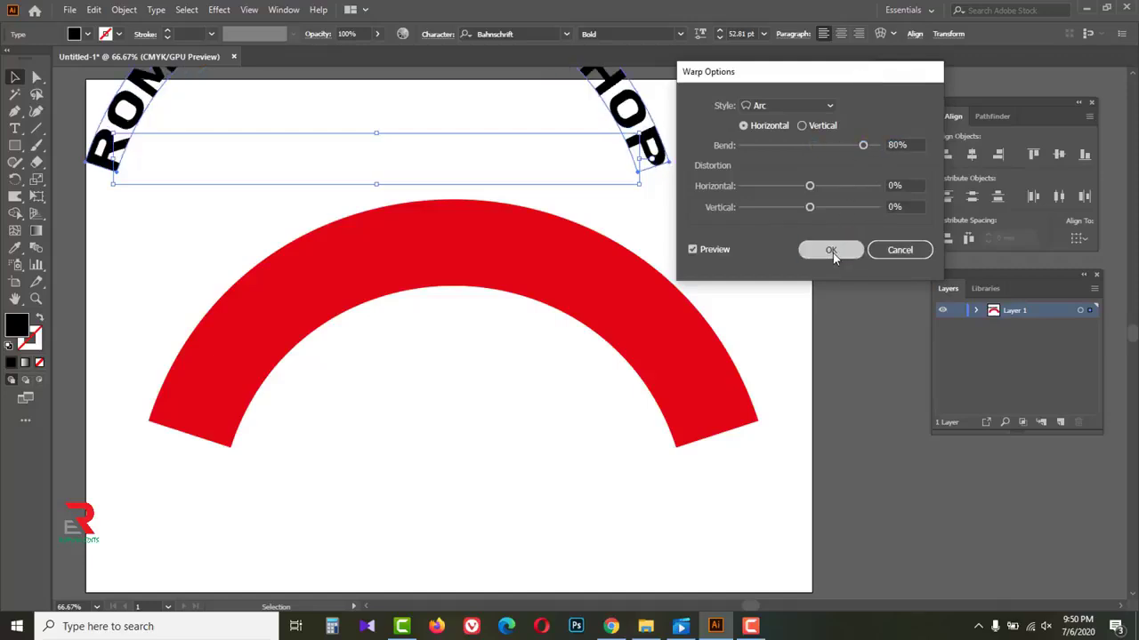
{"action": "left_click_drag", "start_coordinate": [633, 109], "coordinate": [699, 365]}
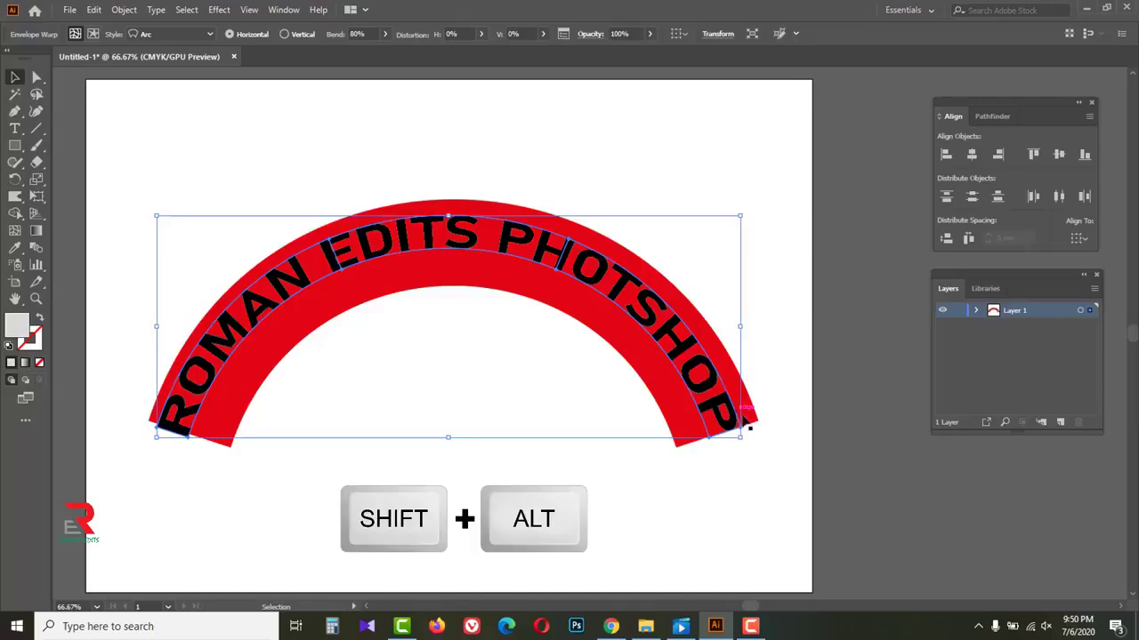
Shrink the arched title and widen it rightward to fit the red band, then edit its contents.
{"action": "left_click_drag", "start_coordinate": [743, 439], "coordinate": [717, 428]}
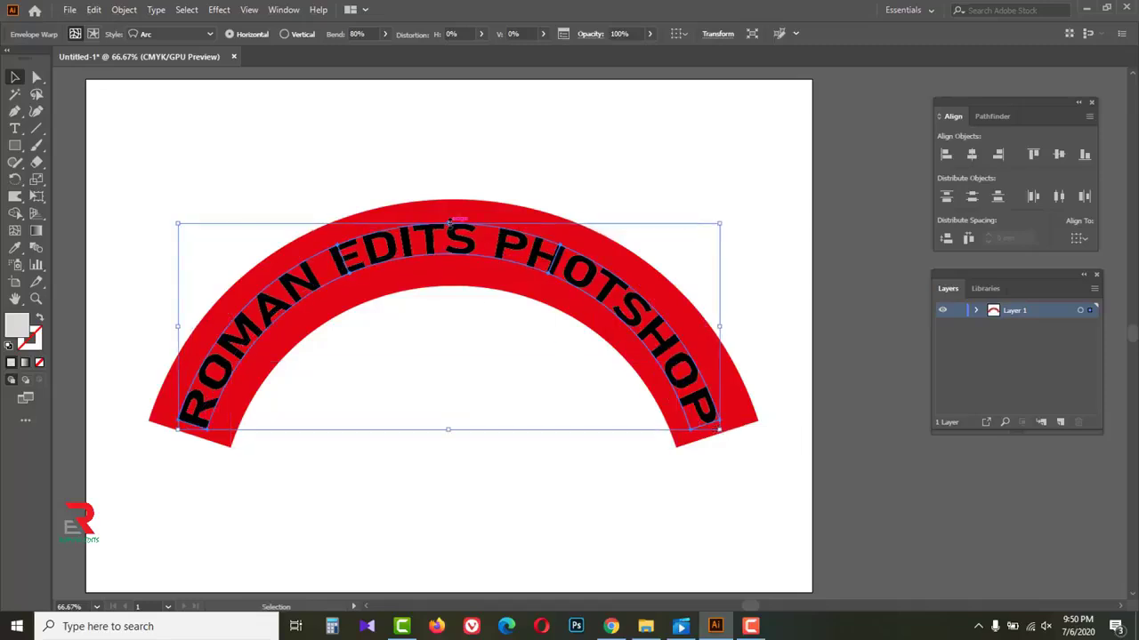
{"action": "left_click_drag", "start_coordinate": [450, 219], "coordinate": [450, 193]}
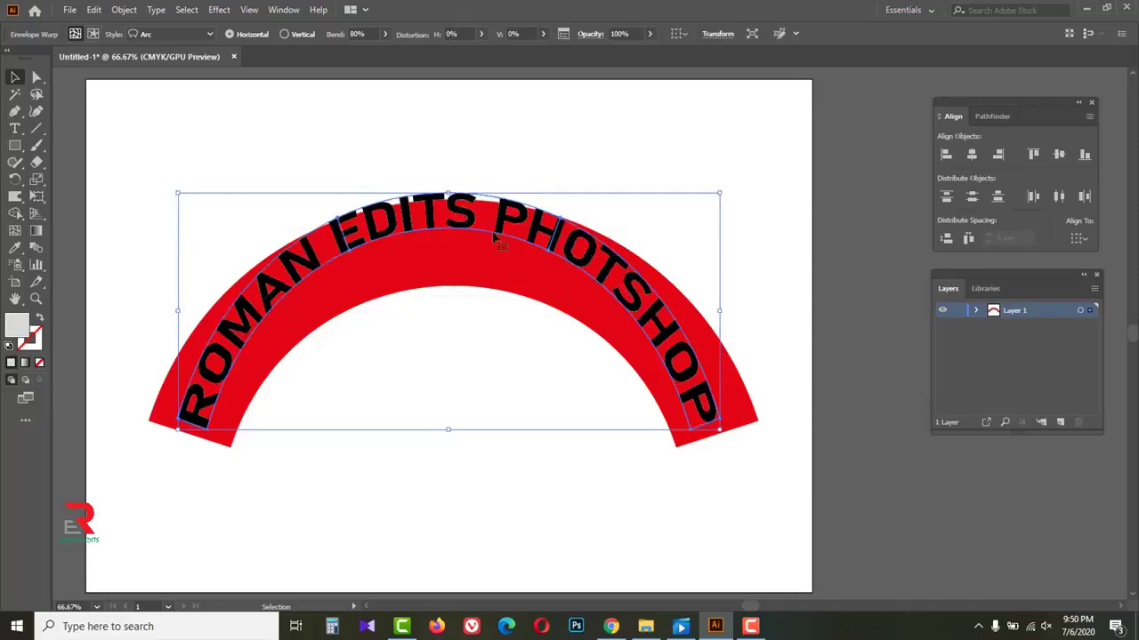
{"action": "key", "text": "ctrl+z"}
{"action": "left_click_drag", "start_coordinate": [718, 326], "coordinate": [751, 330]}
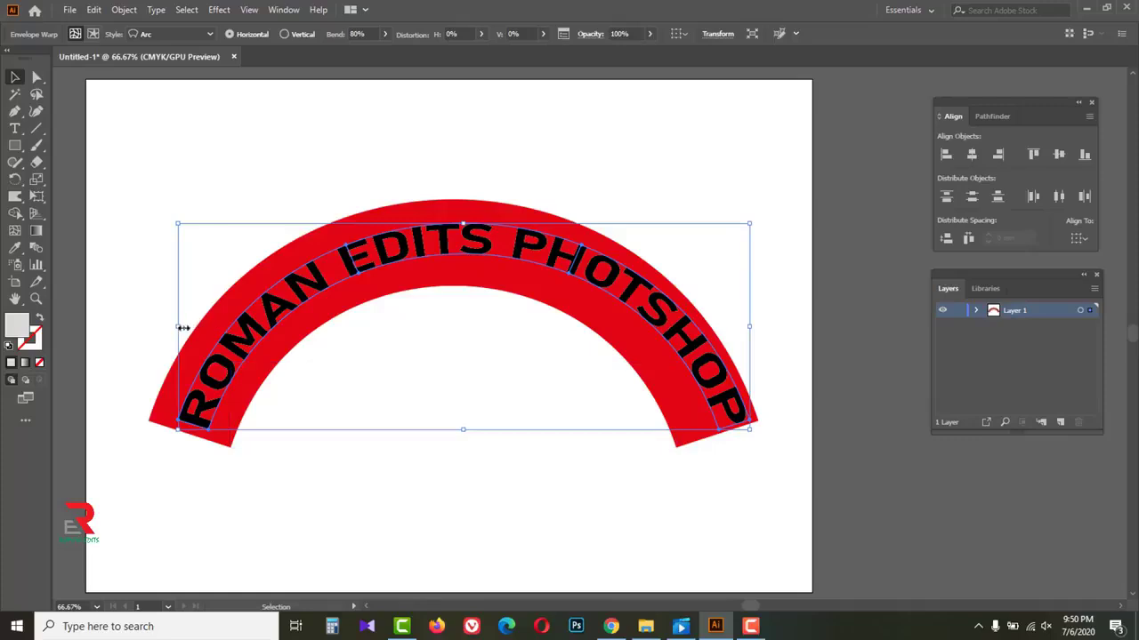
{"action": "left_click_drag", "start_coordinate": [181, 327], "coordinate": [135, 326]}
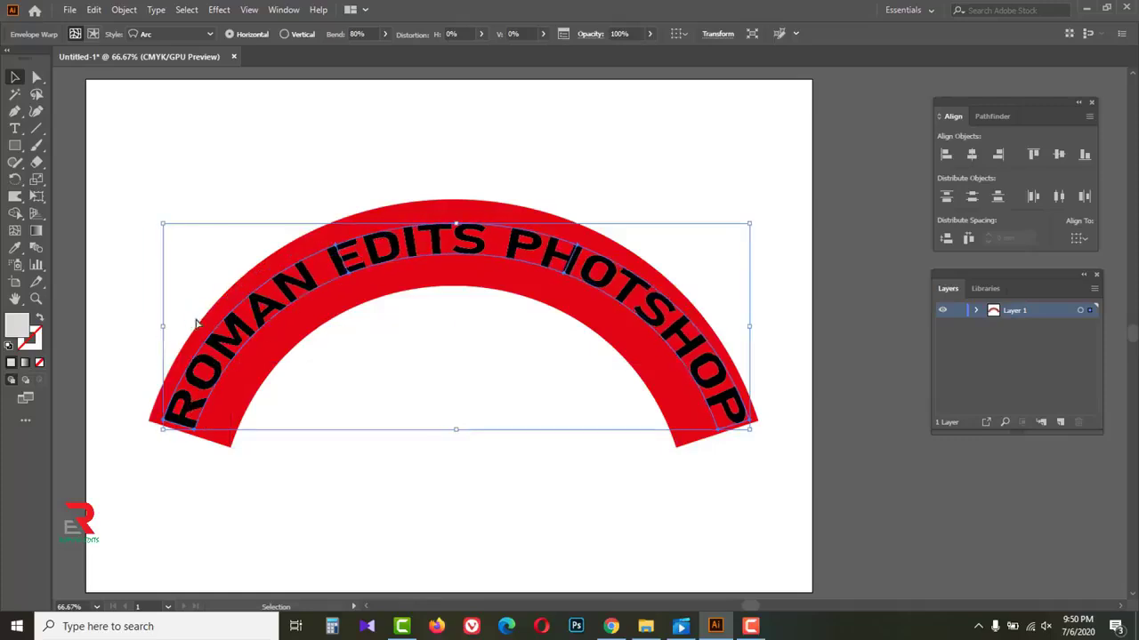
{"action": "key", "text": "a"}
{"action": "key", "text": "ctrl+z"}
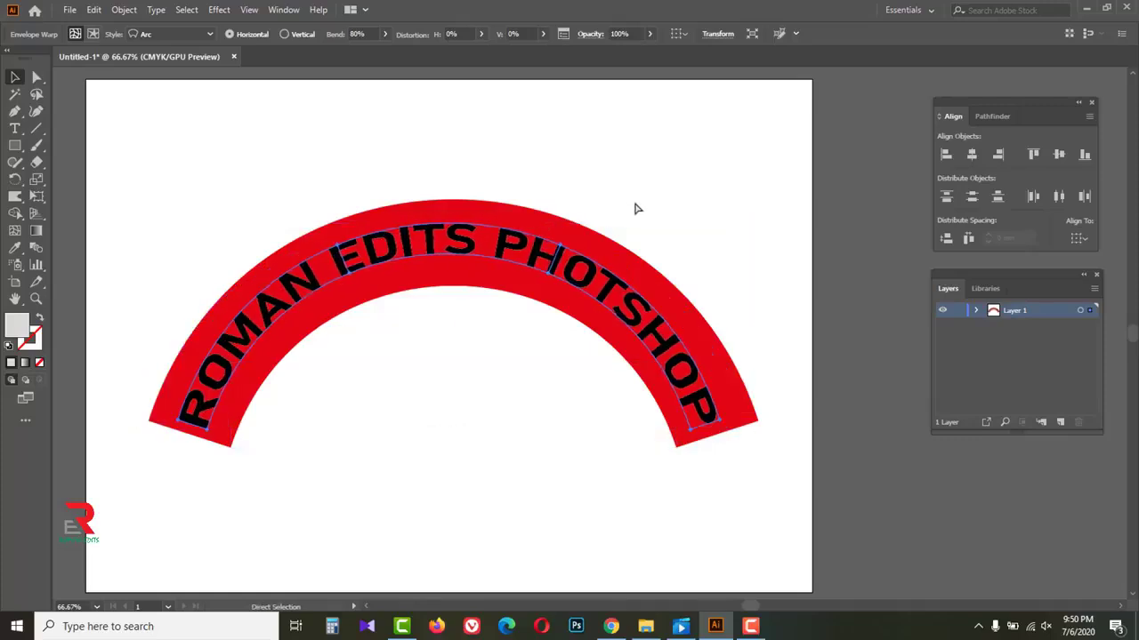
{"action": "key", "text": "v"}
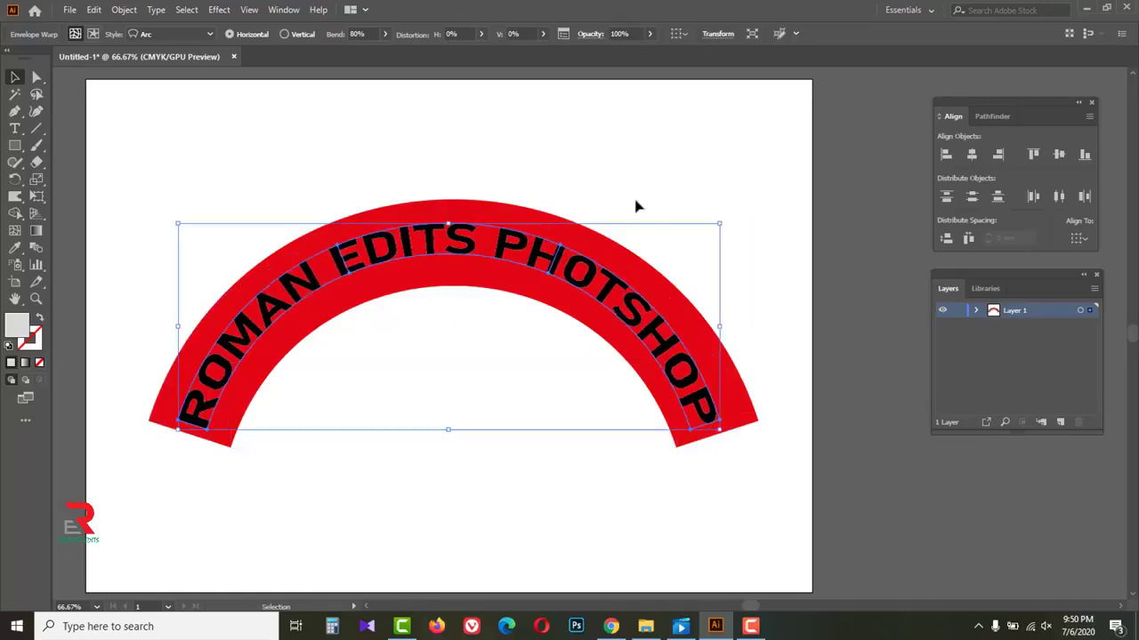
{"action": "double_click", "coordinate": [385, 260]}
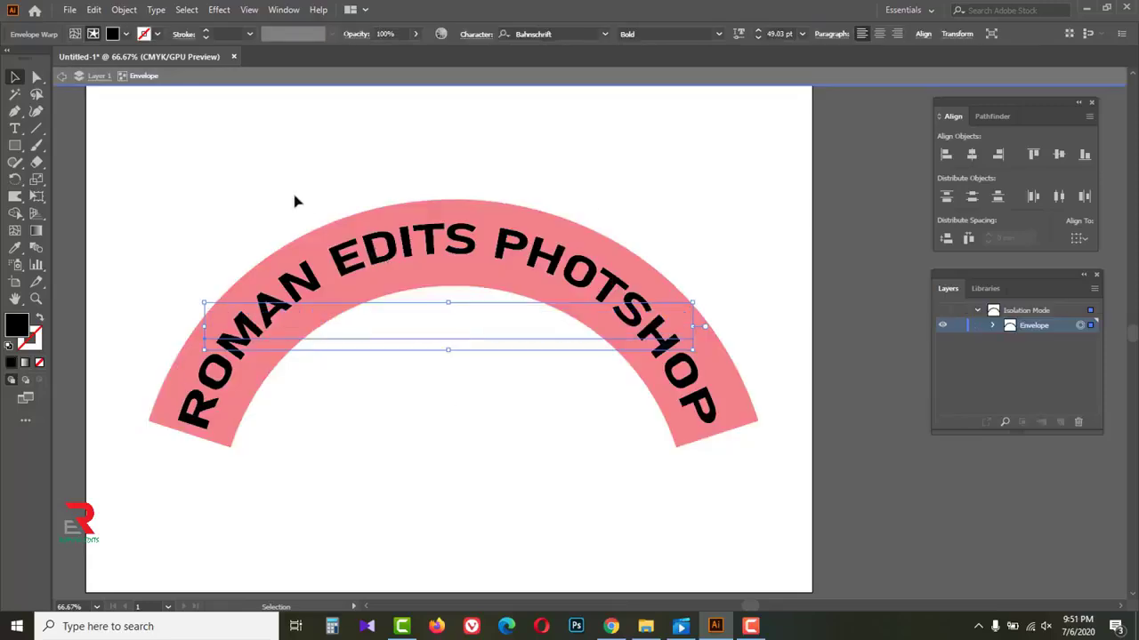
Fill the title text white, exit envelope editing, and select the arc artwork.
{"action": "left_click", "coordinate": [127, 34]}
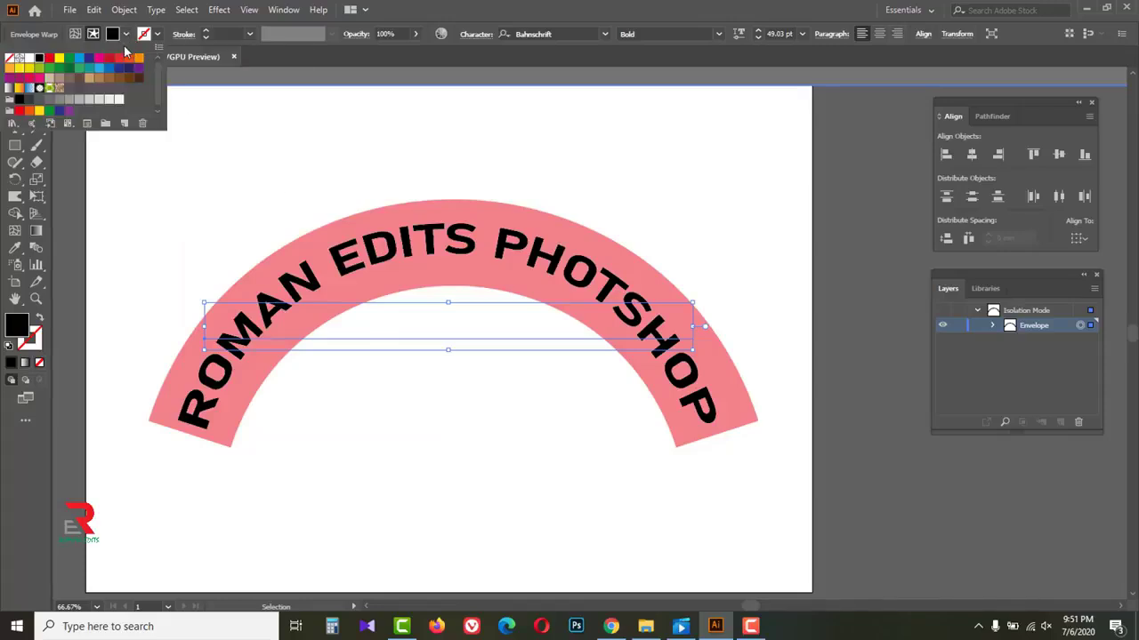
{"action": "left_click", "coordinate": [30, 59]}
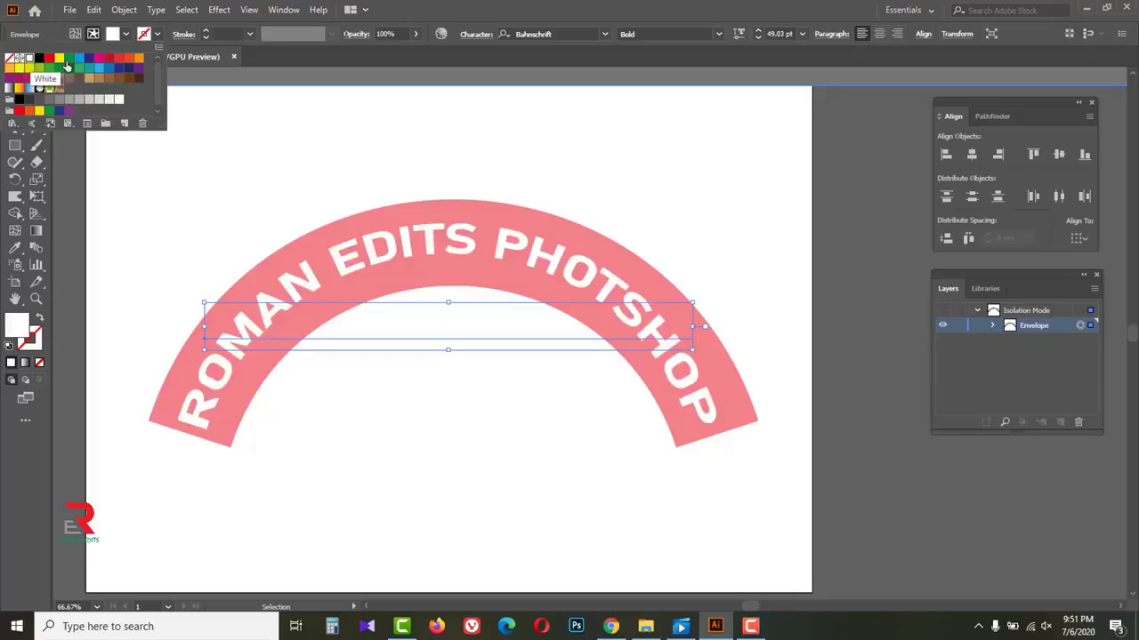
{"action": "left_click", "coordinate": [328, 168]}
{"action": "double_click", "coordinate": [329, 151]}
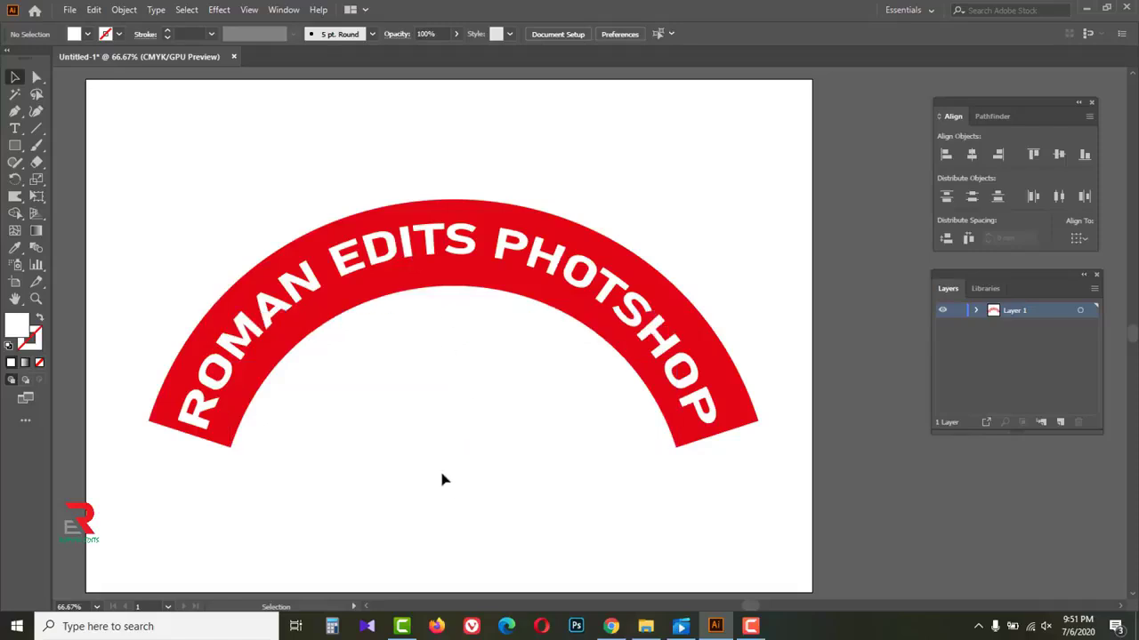
{"action": "left_click", "coordinate": [383, 381]}
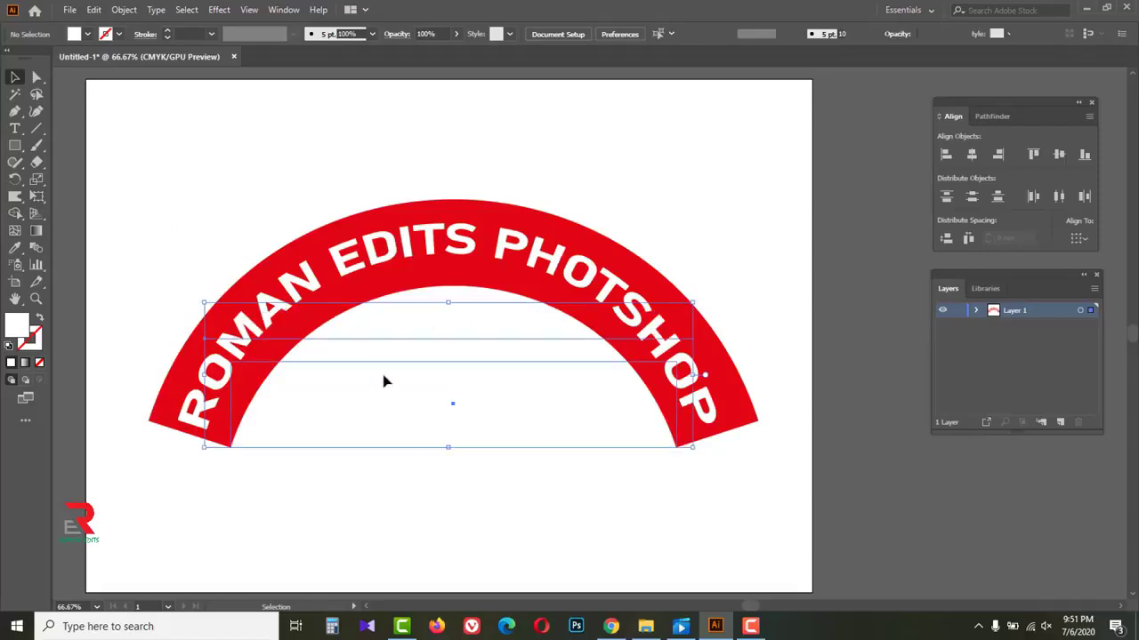
Delete the arc artwork and type ROMAN as new text on the artboard.
{"action": "key", "text": "Delete"}
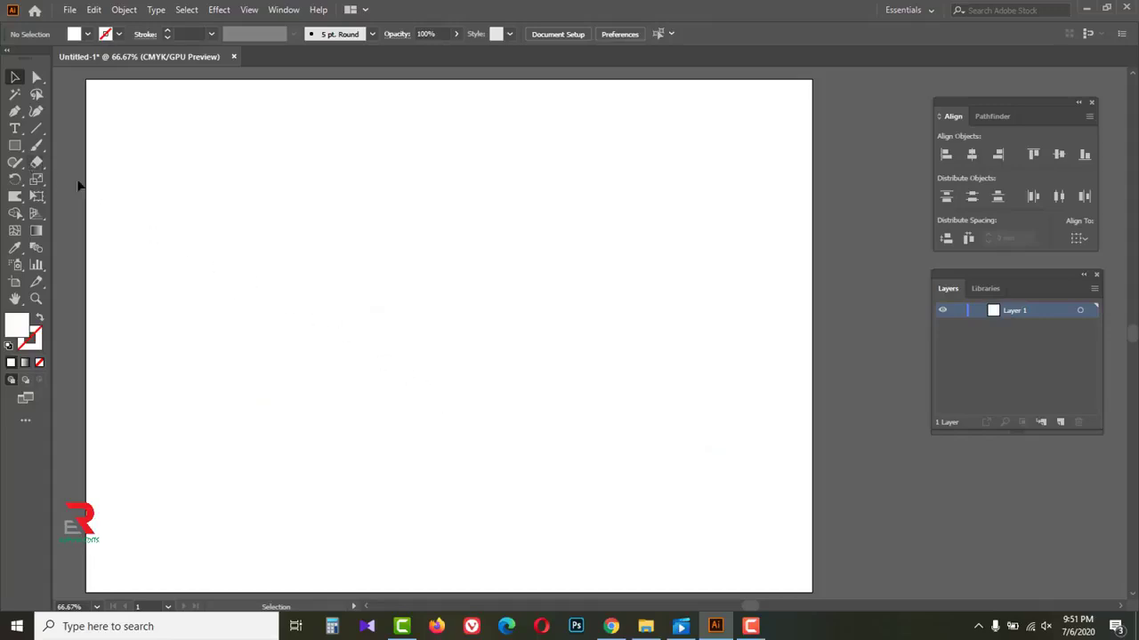
{"action": "left_click", "coordinate": [15, 128]}
{"action": "left_click", "coordinate": [323, 264]}
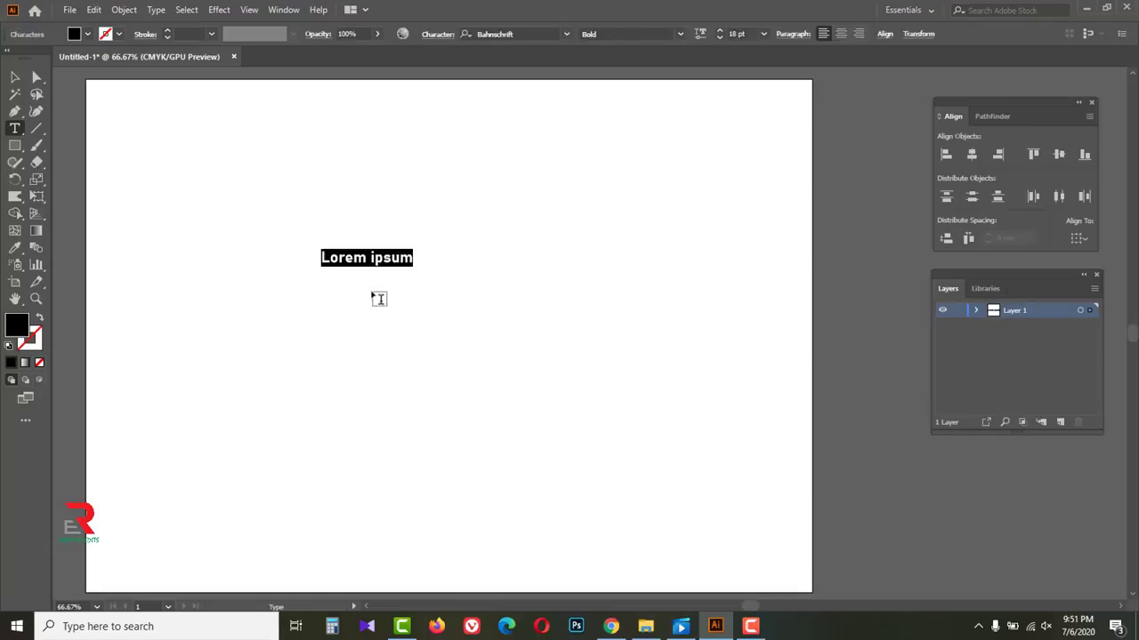
{"action": "type", "text": "ROMAN"}
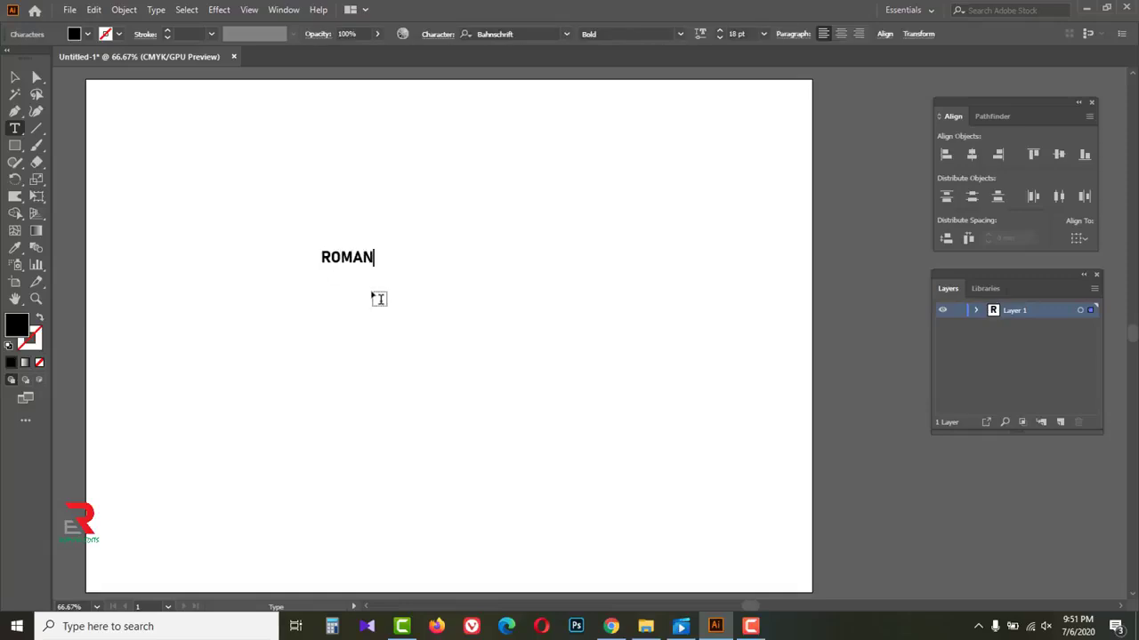
Scale ROMAN up and draw a wide 164.324 × 51.769 mm rectangle above it.
{"action": "left_click", "coordinate": [15, 77]}
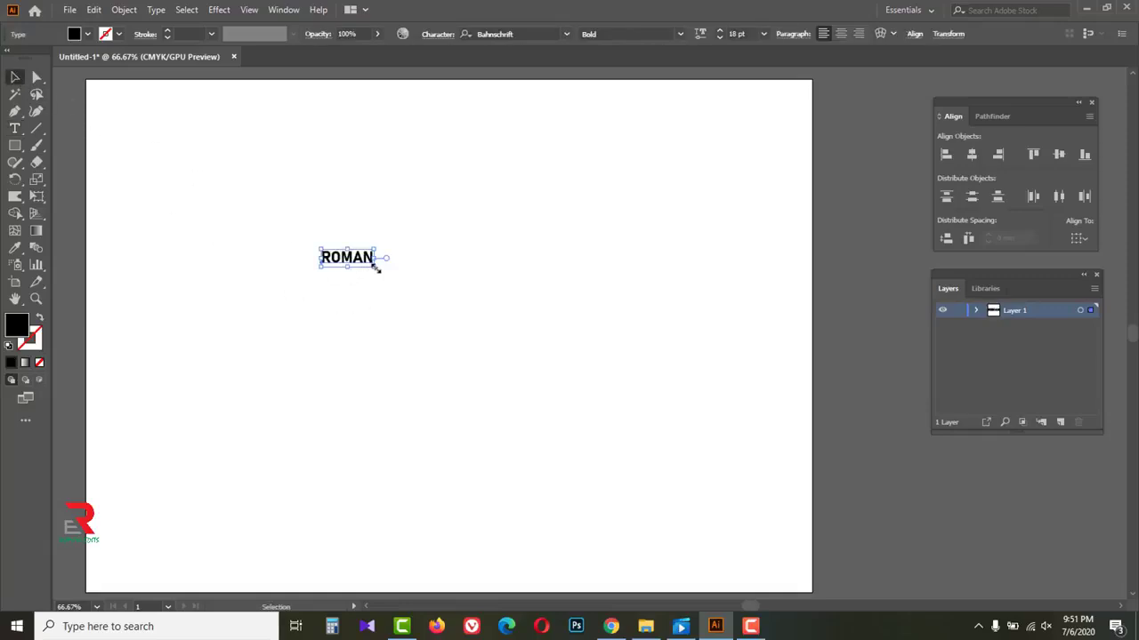
{"action": "left_click_drag", "start_coordinate": [374, 264], "coordinate": [432, 422]}
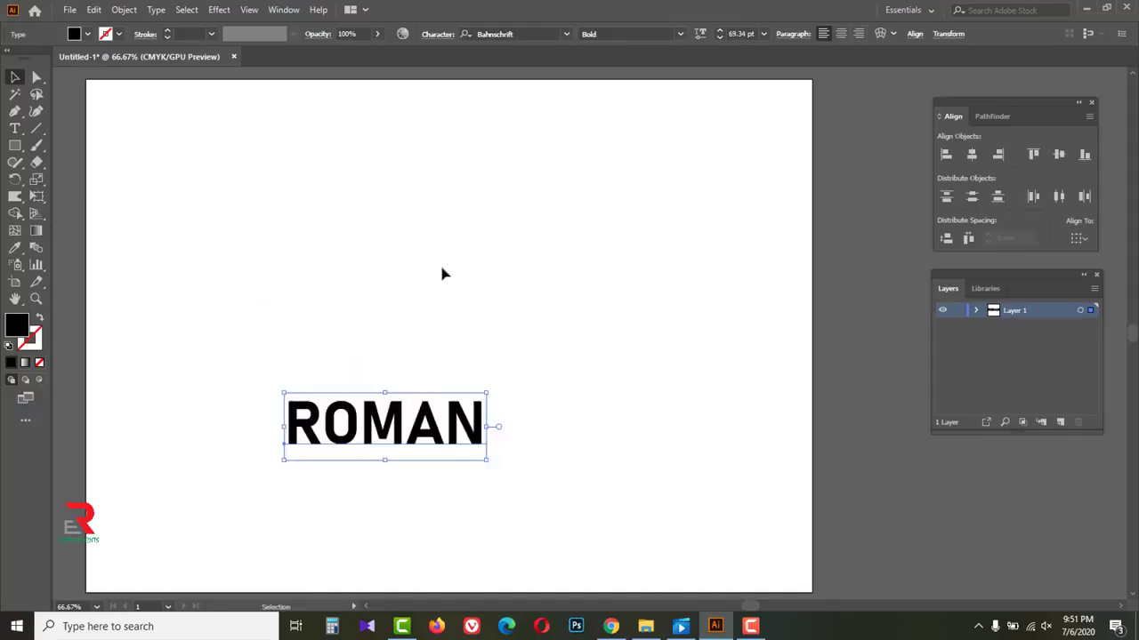
{"action": "left_click", "coordinate": [343, 247]}
{"action": "left_click_drag", "start_coordinate": [15, 145], "coordinate": [74, 152]}
{"action": "left_click_drag", "start_coordinate": [277, 205], "coordinate": [681, 331]}
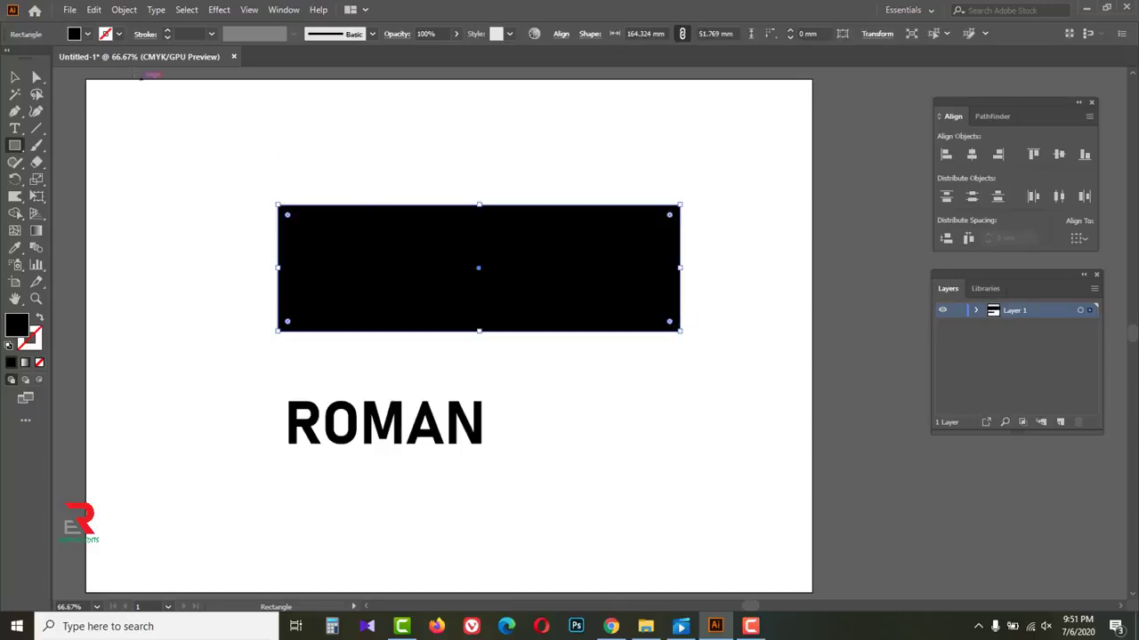
Give the rectangle no fill and a magenta stroke, then taper its left corners into a wedge.
{"action": "left_click", "coordinate": [87, 35]}
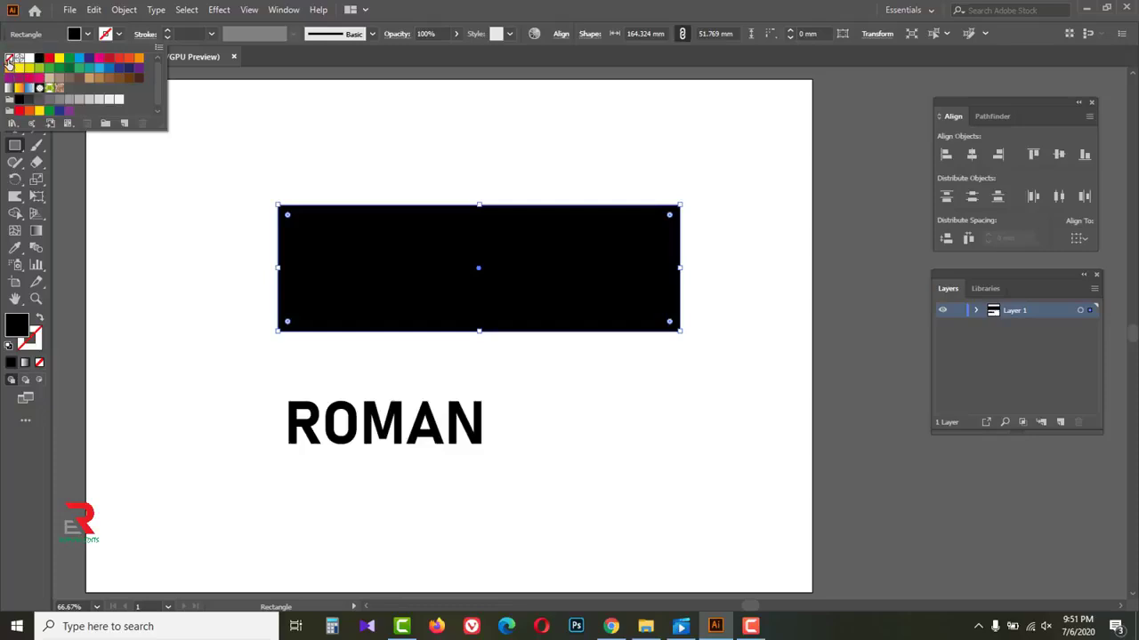
{"action": "left_click", "coordinate": [9, 59]}
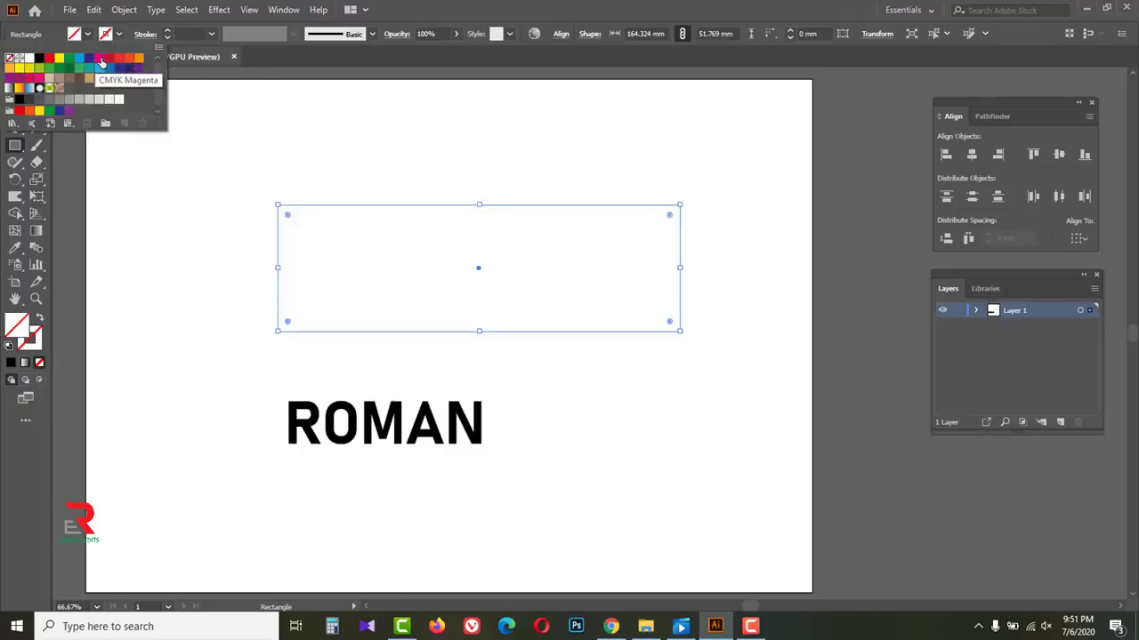
{"action": "left_click", "coordinate": [100, 60]}
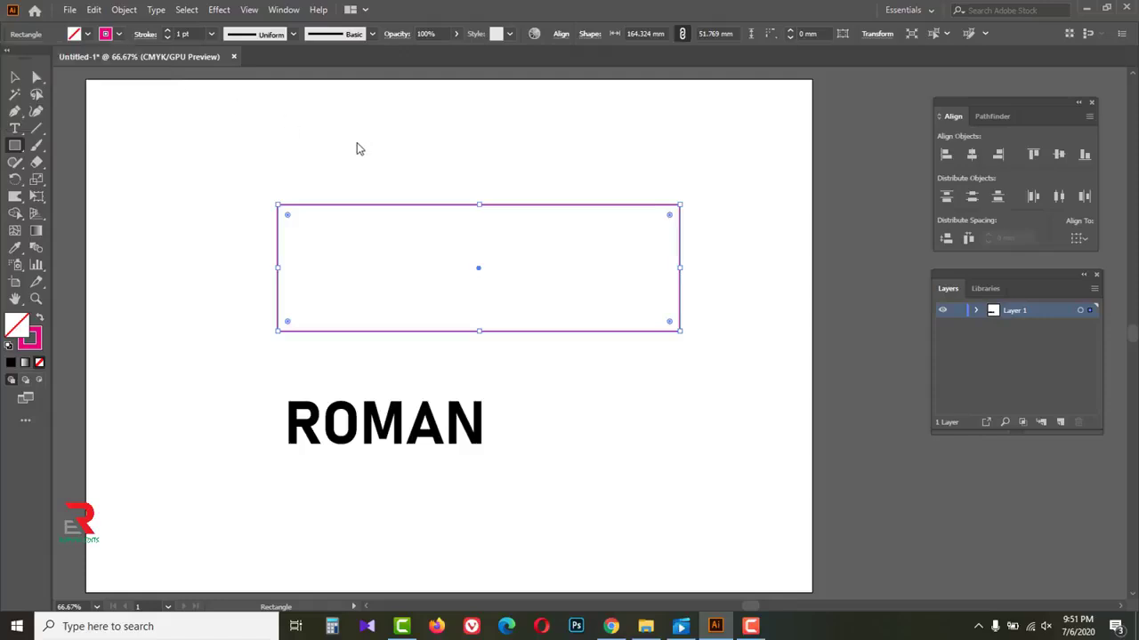
{"action": "left_click", "coordinate": [36, 77]}
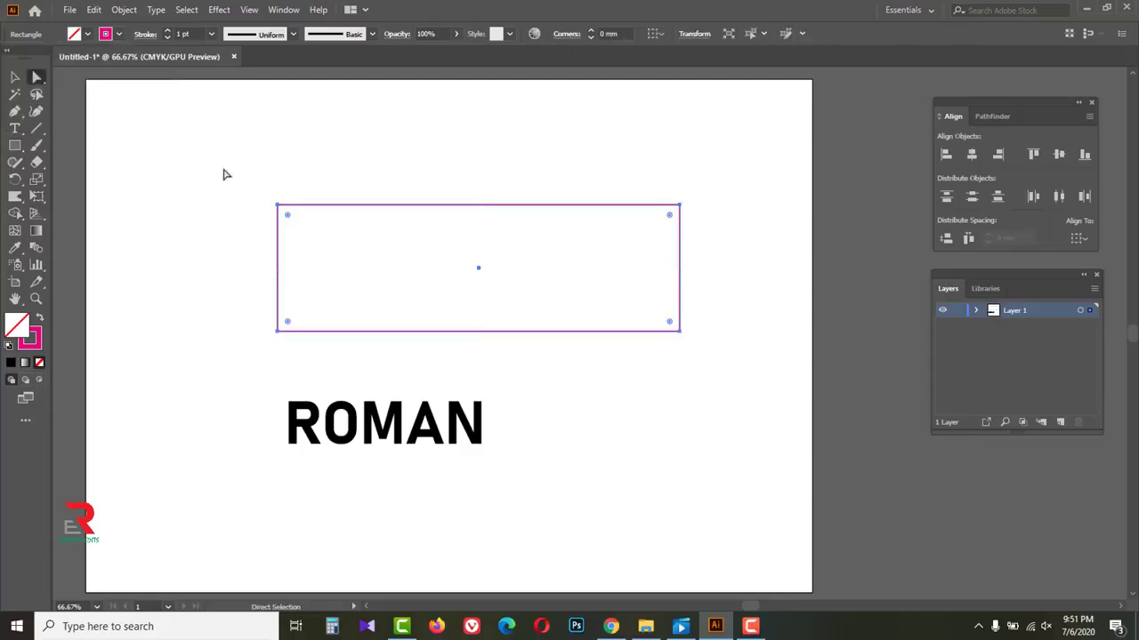
{"action": "left_click_drag", "start_coordinate": [233, 165], "coordinate": [288, 266]}
{"action": "left_click_drag", "start_coordinate": [281, 331], "coordinate": [290, 285]}
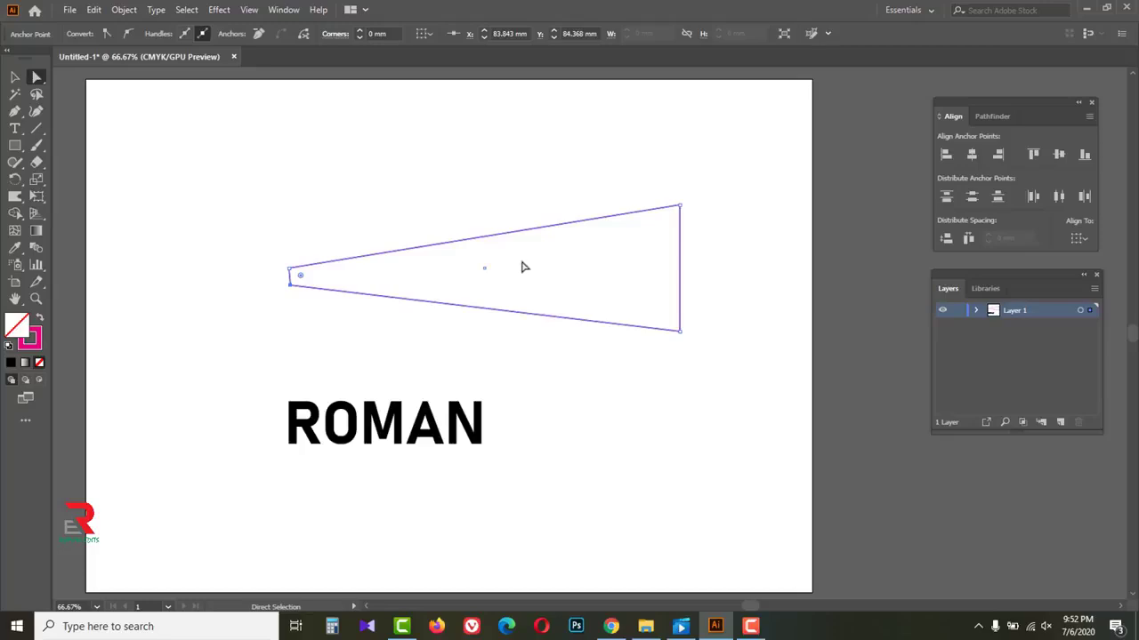
Envelope-distort ROMAN into the wedge with Make with Top Object.
{"action": "left_click", "coordinate": [16, 78]}
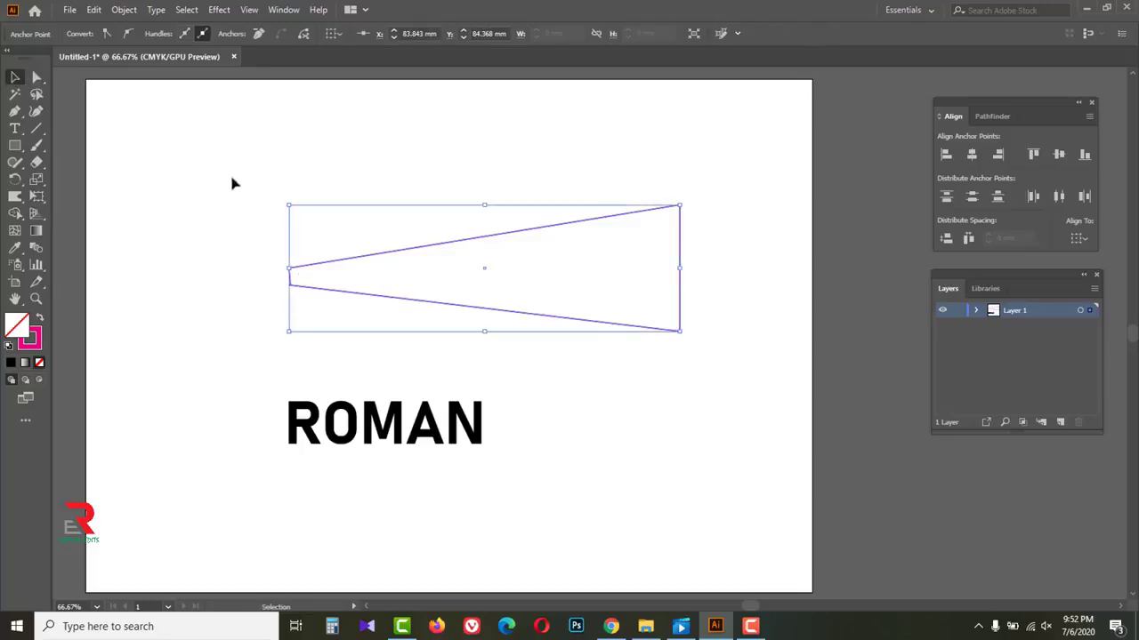
{"action": "left_click_drag", "start_coordinate": [231, 178], "coordinate": [461, 484]}
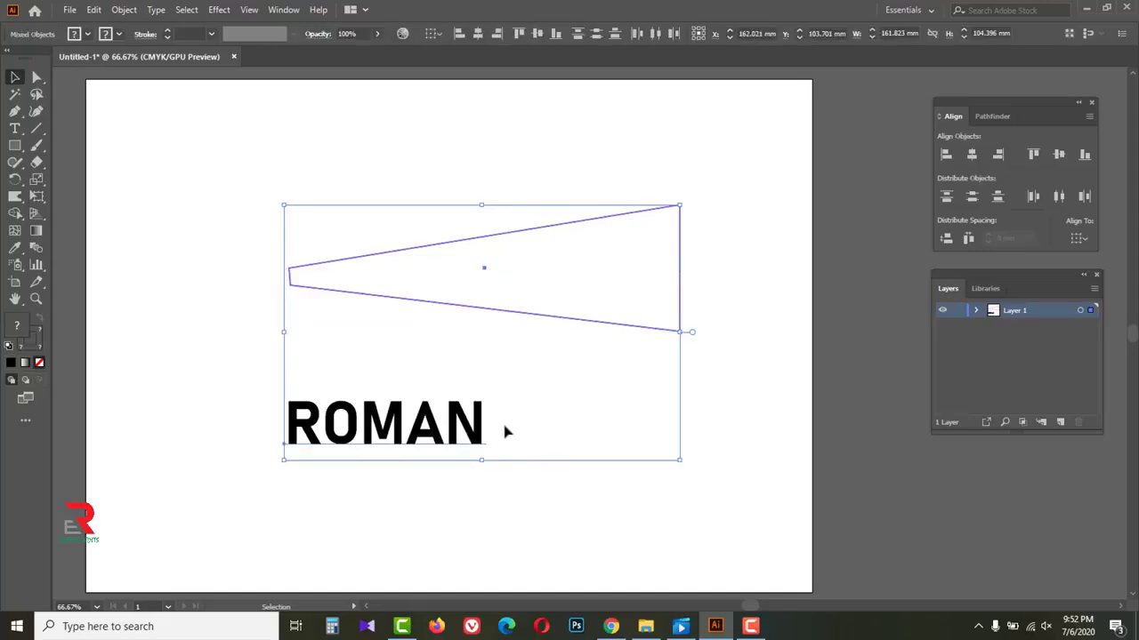
{"action": "left_click", "coordinate": [125, 10]}
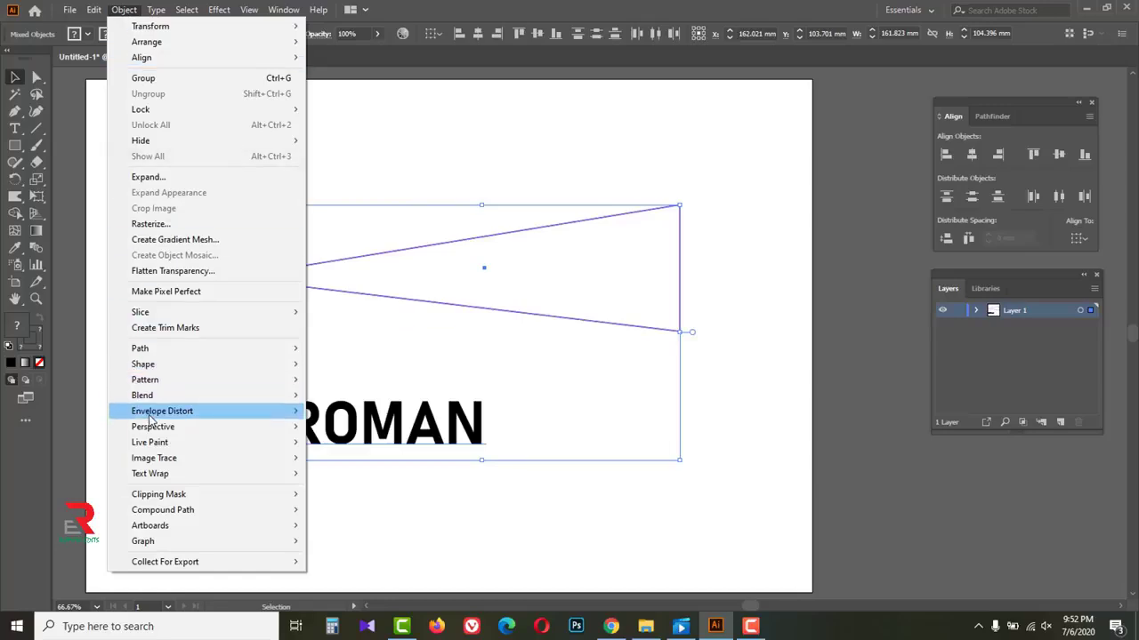
{"action": "mouse_move", "coordinate": [151, 414]}
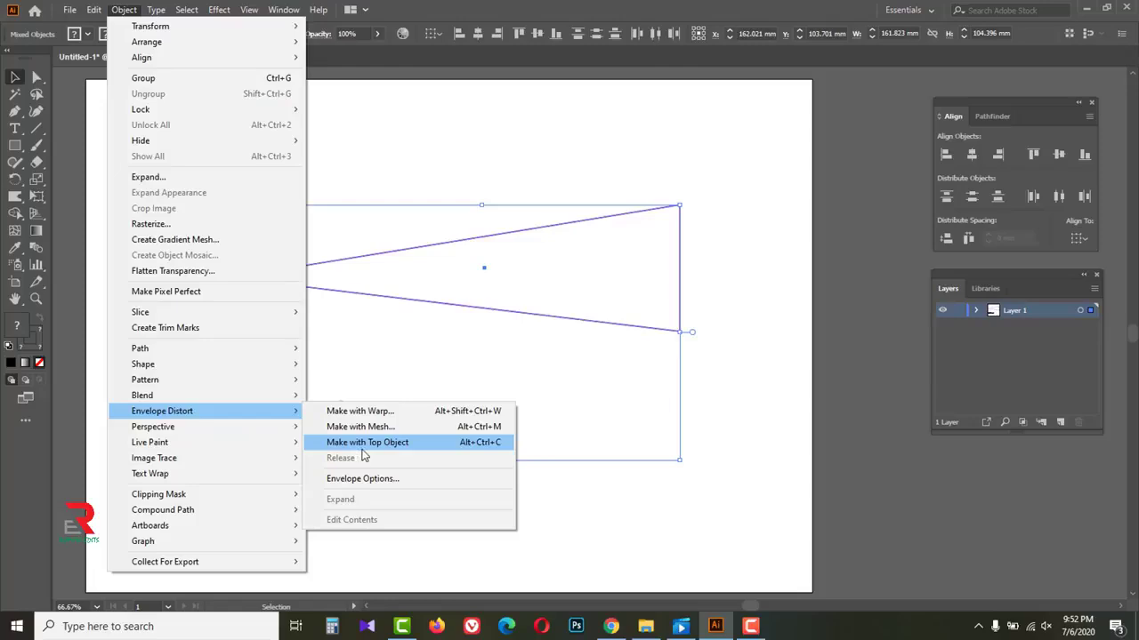
{"action": "left_click", "coordinate": [399, 443]}
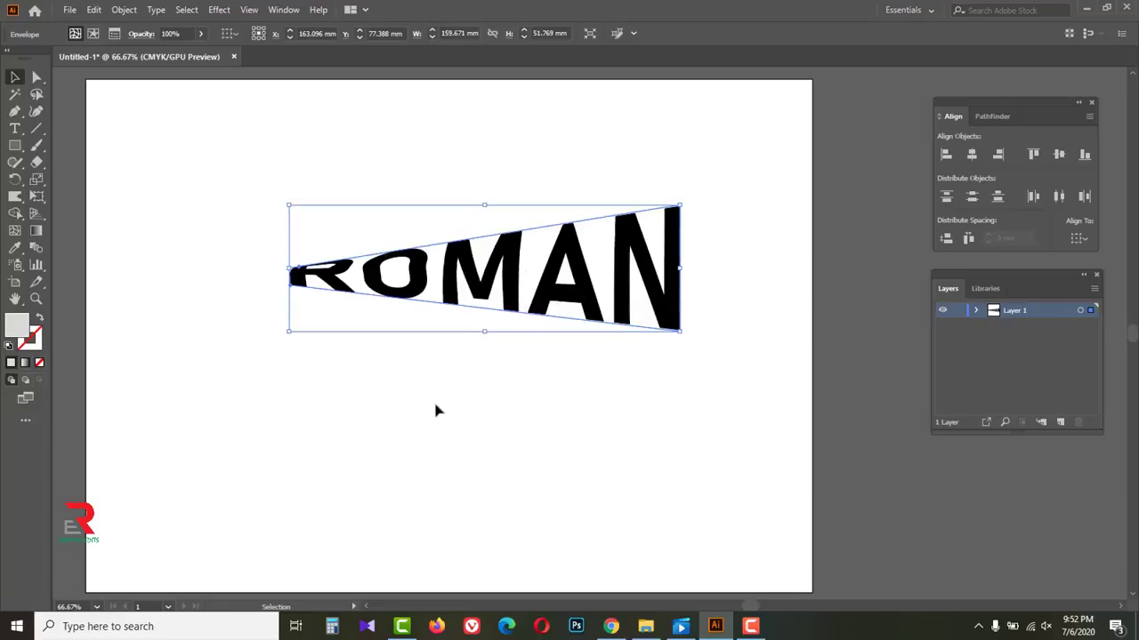
{"action": "left_click", "coordinate": [495, 390]}
Undo the wedge envelope, delete the wedge, and draw a wide ellipse above ROMAN.
{"action": "key", "text": "ctrl+z"}
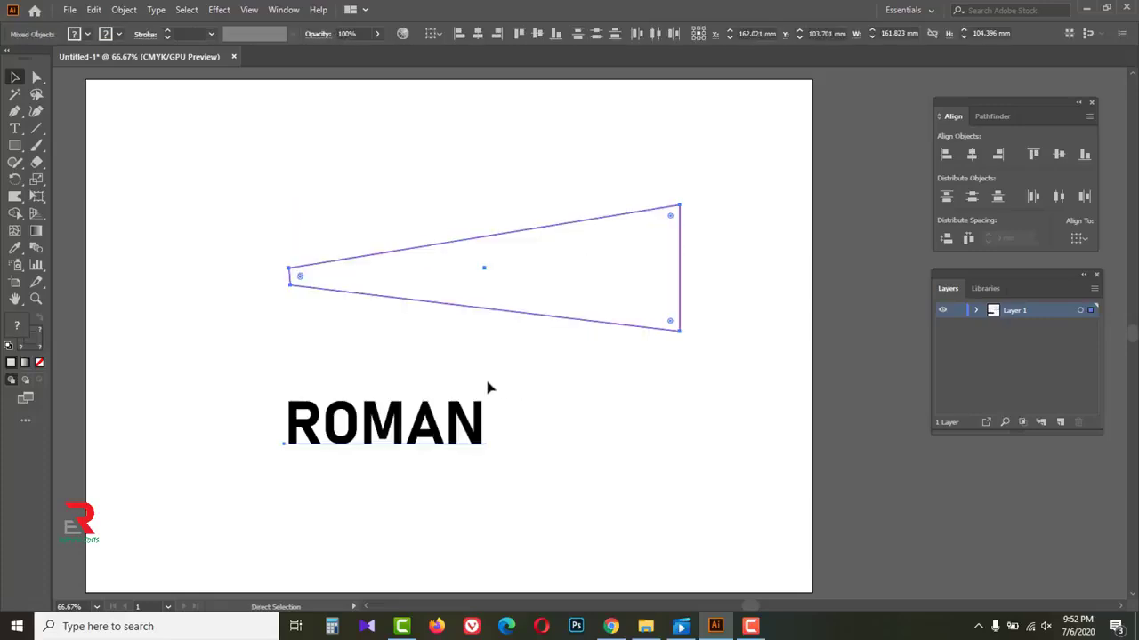
{"action": "left_click_drag", "start_coordinate": [231, 206], "coordinate": [589, 293]}
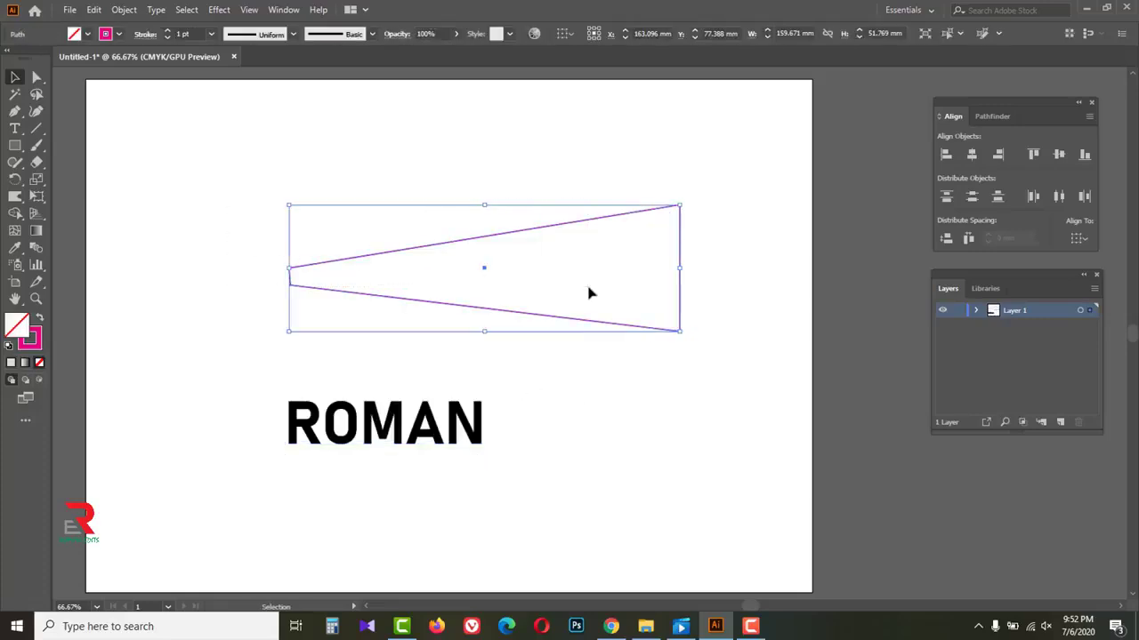
{"action": "key", "text": "Delete"}
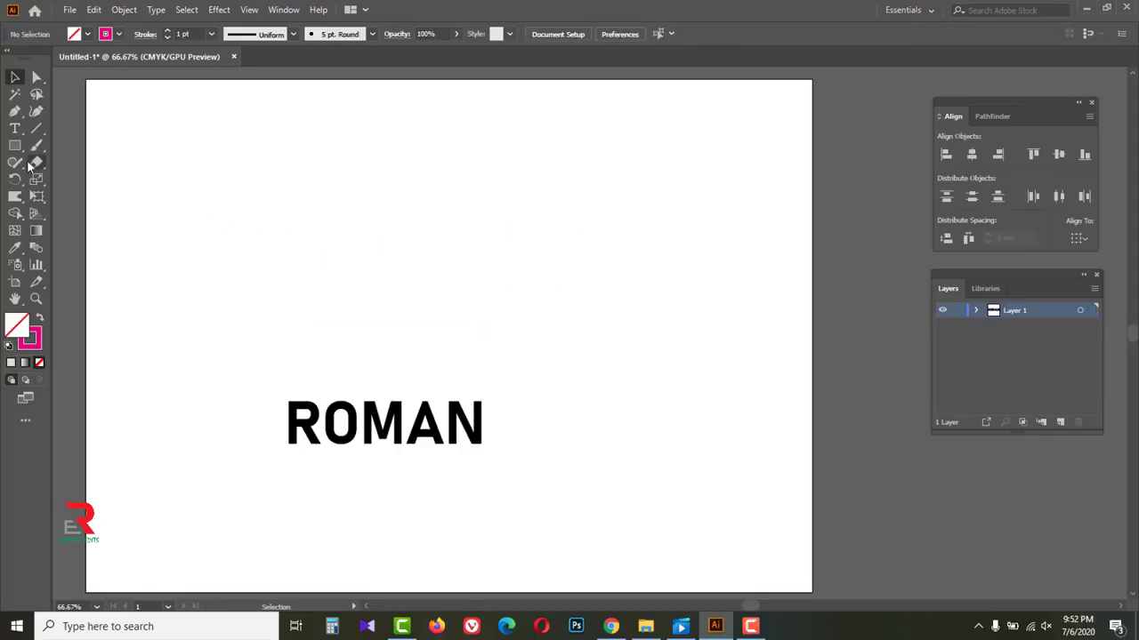
{"action": "left_click", "coordinate": [16, 147]}
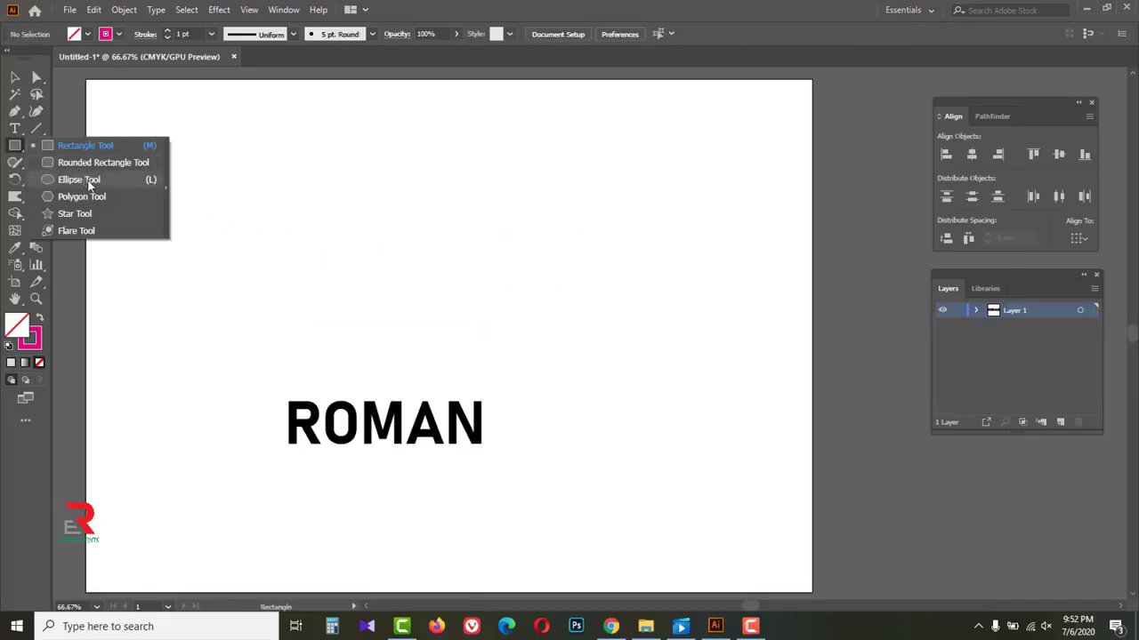
{"action": "left_click", "coordinate": [88, 181]}
{"action": "left_click_drag", "start_coordinate": [196, 189], "coordinate": [674, 305]}
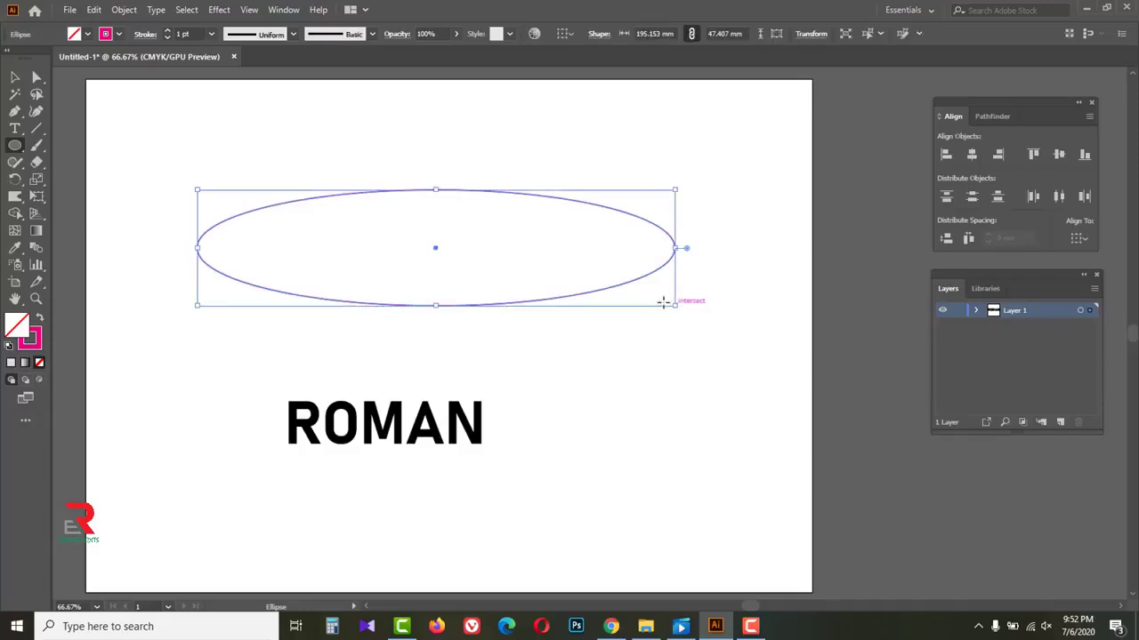
Trial-warp ROMAN into the ellipse with Make with Top Object, undo it, and select the ellipse alone.
{"action": "left_click", "coordinate": [15, 78]}
{"action": "left_click_drag", "start_coordinate": [139, 176], "coordinate": [205, 222]}
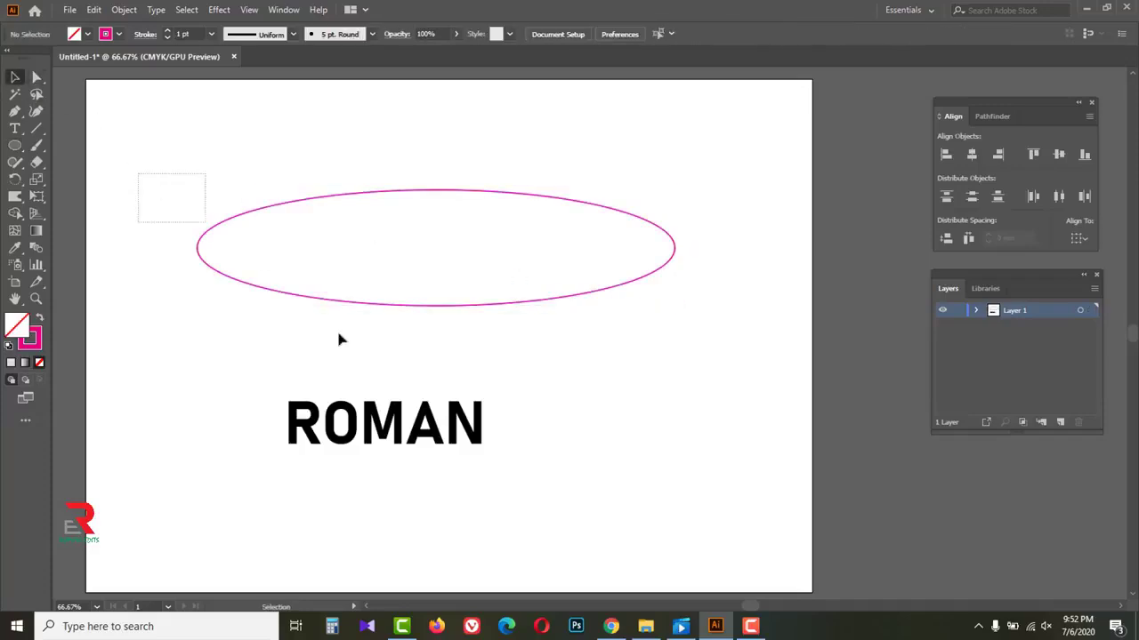
{"action": "left_click_drag", "start_coordinate": [338, 339], "coordinate": [587, 486]}
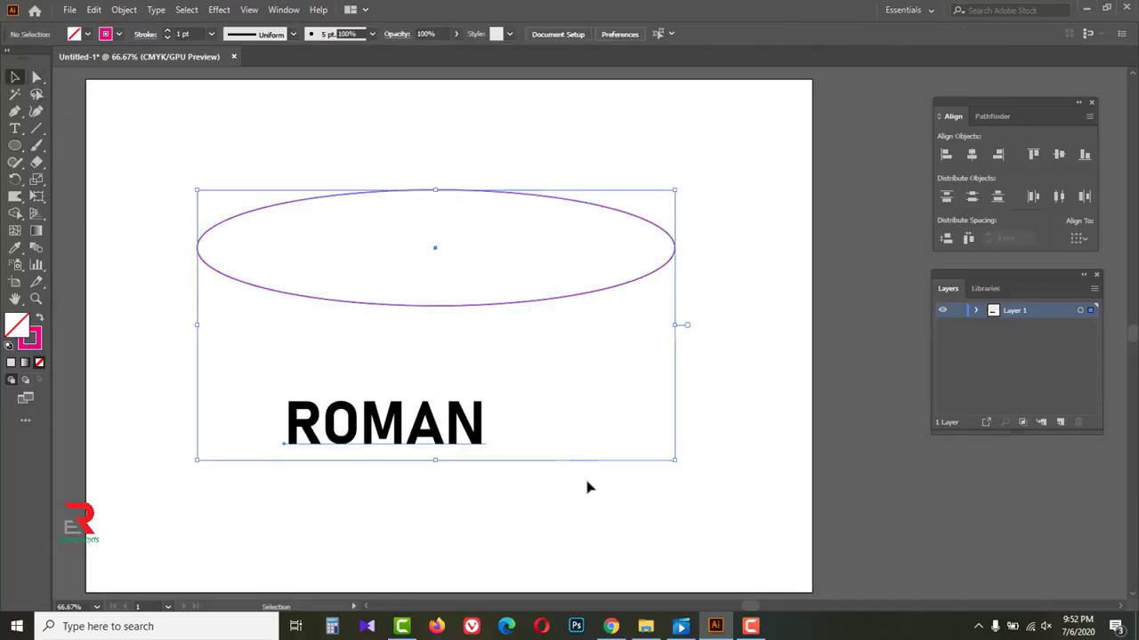
{"action": "left_click", "coordinate": [124, 11]}
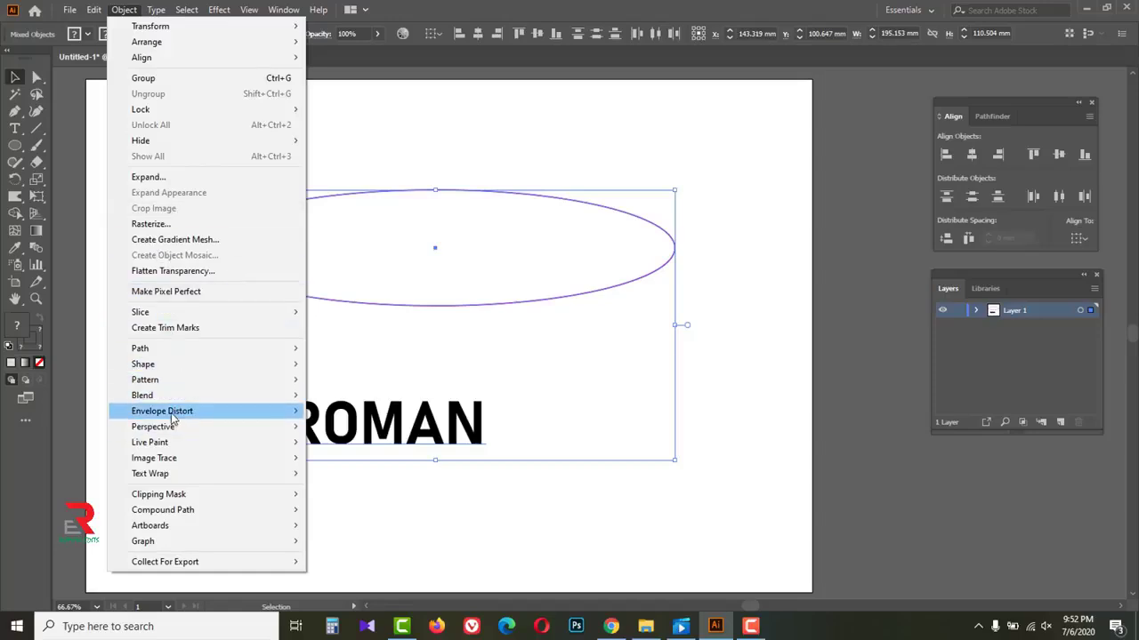
{"action": "mouse_move", "coordinate": [174, 419]}
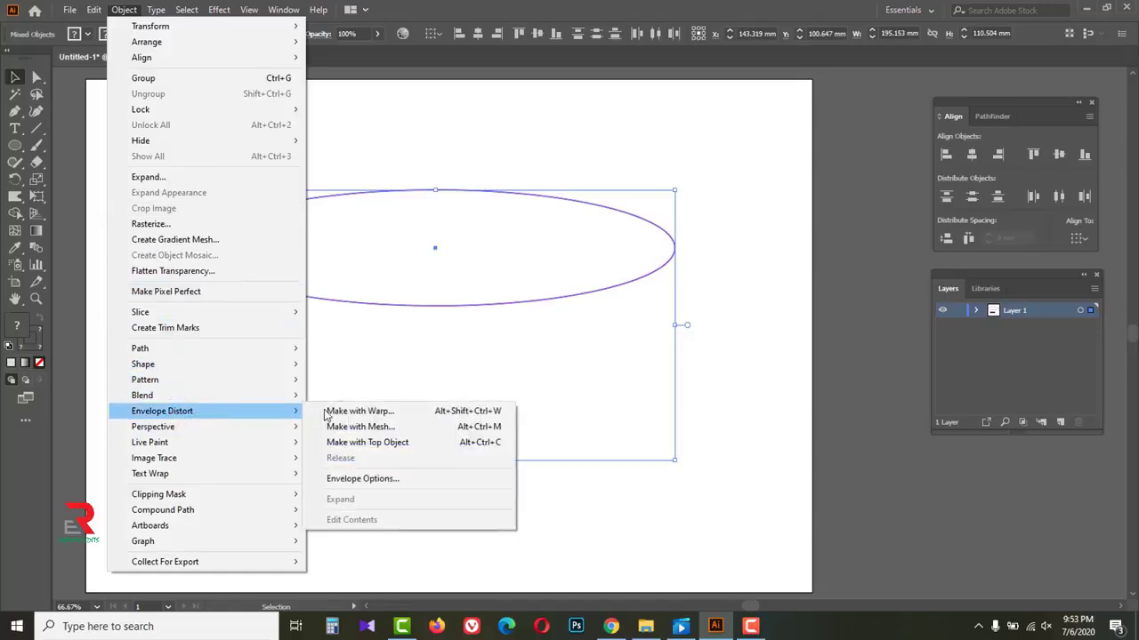
{"action": "left_click", "coordinate": [373, 444]}
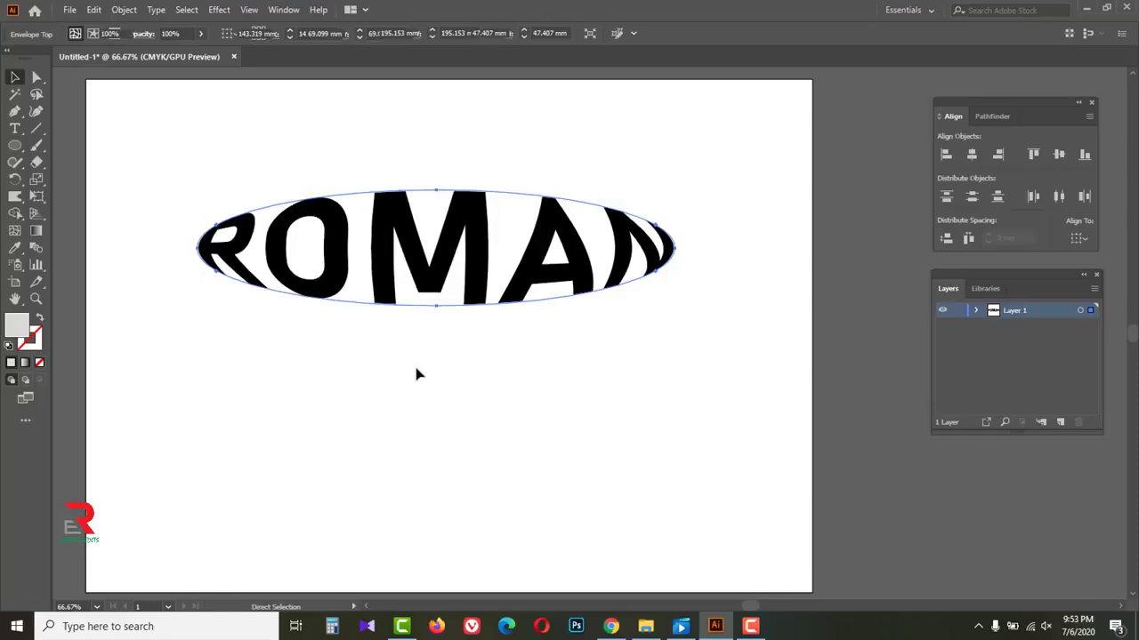
{"action": "key", "text": "ctrl+z"}
{"action": "left_click", "coordinate": [171, 275]}
{"action": "left_click", "coordinate": [229, 219]}
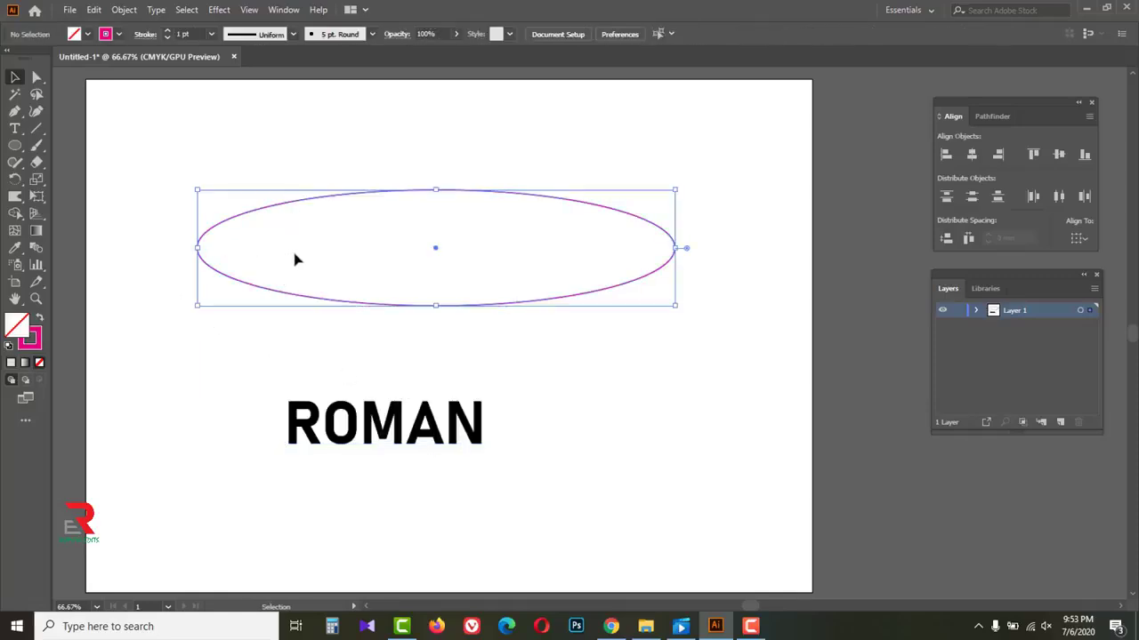
Replace the ellipse with a hexagon and place ROMAN just below it.
{"action": "key", "text": "Delete"}
{"action": "left_click_drag", "start_coordinate": [15, 145], "coordinate": [82, 196]}
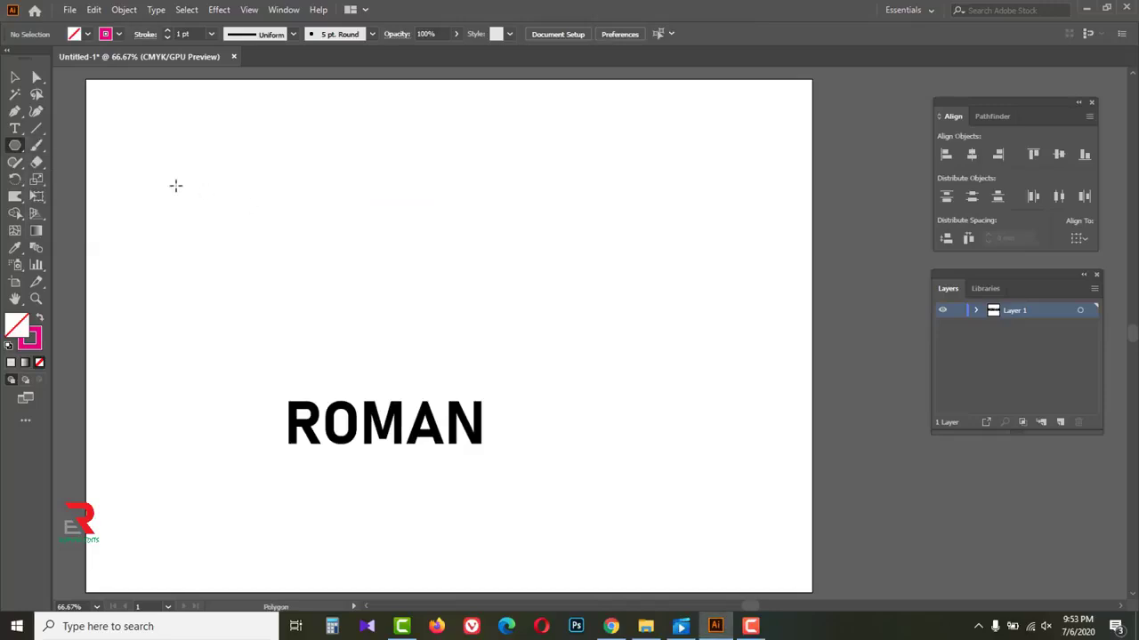
{"action": "left_click_drag", "start_coordinate": [411, 271], "coordinate": [552, 342]}
{"action": "left_click", "coordinate": [15, 77]}
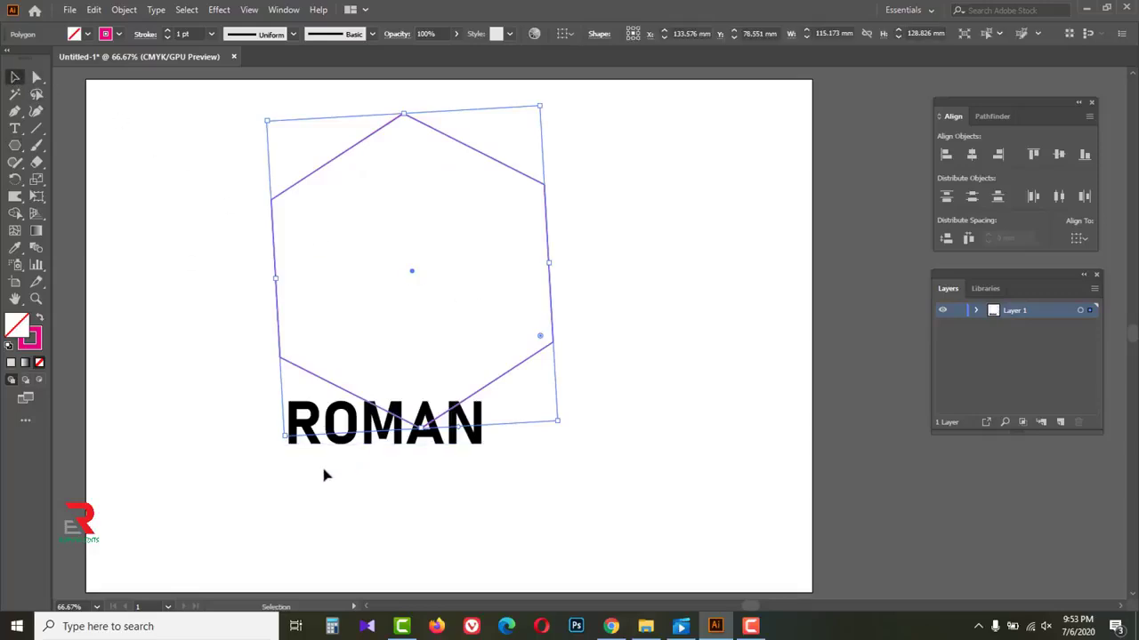
{"action": "left_click_drag", "start_coordinate": [325, 445], "coordinate": [312, 500]}
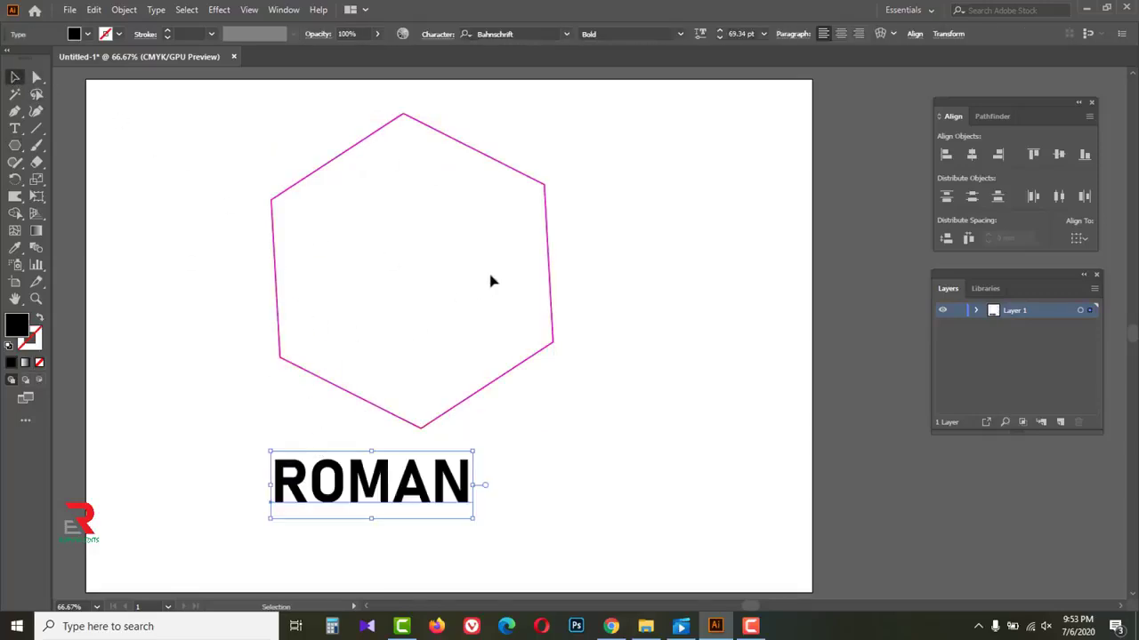
Envelope-distort ROMAN into the hexagon and move it to the artboard's upper right.
{"action": "left_click_drag", "start_coordinate": [202, 275], "coordinate": [515, 509]}
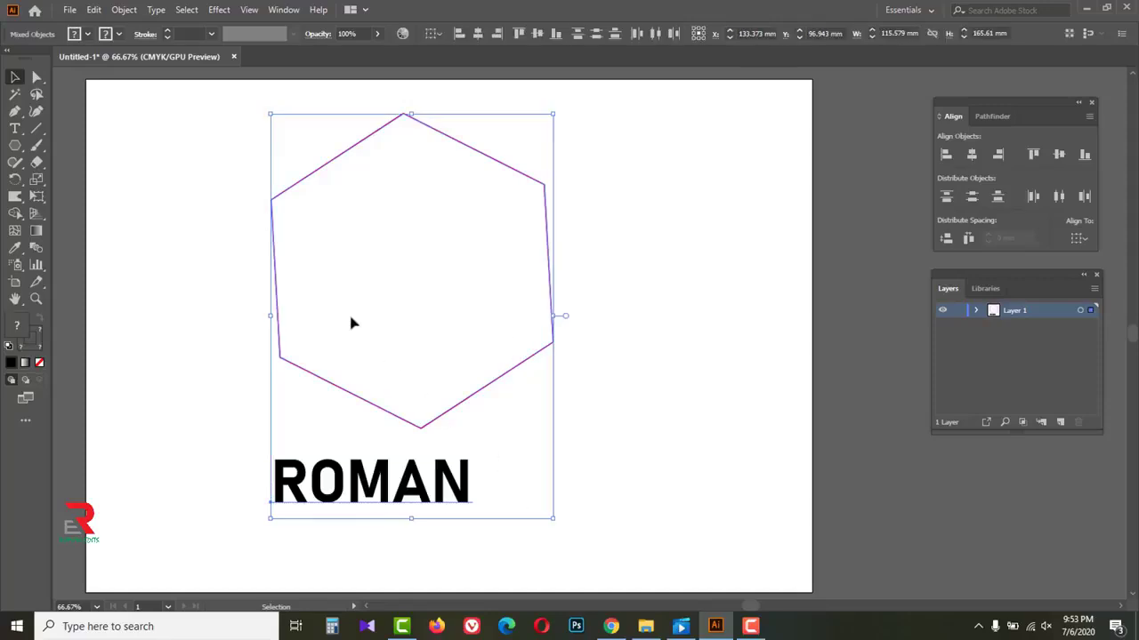
{"action": "left_click", "coordinate": [124, 10]}
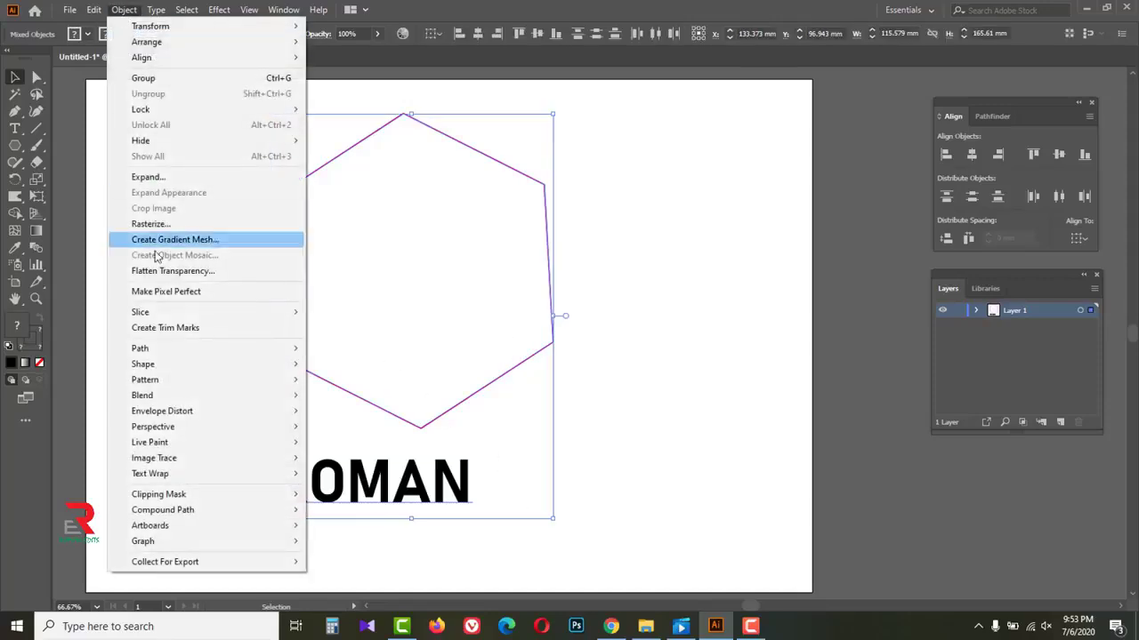
{"action": "mouse_move", "coordinate": [160, 414]}
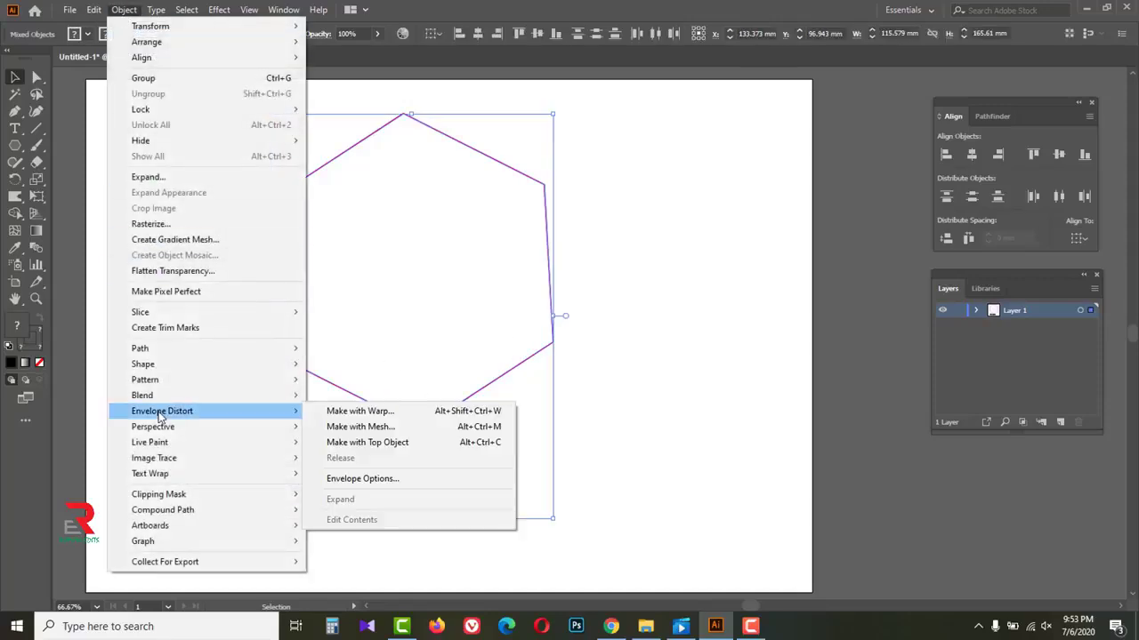
{"action": "left_click", "coordinate": [389, 444]}
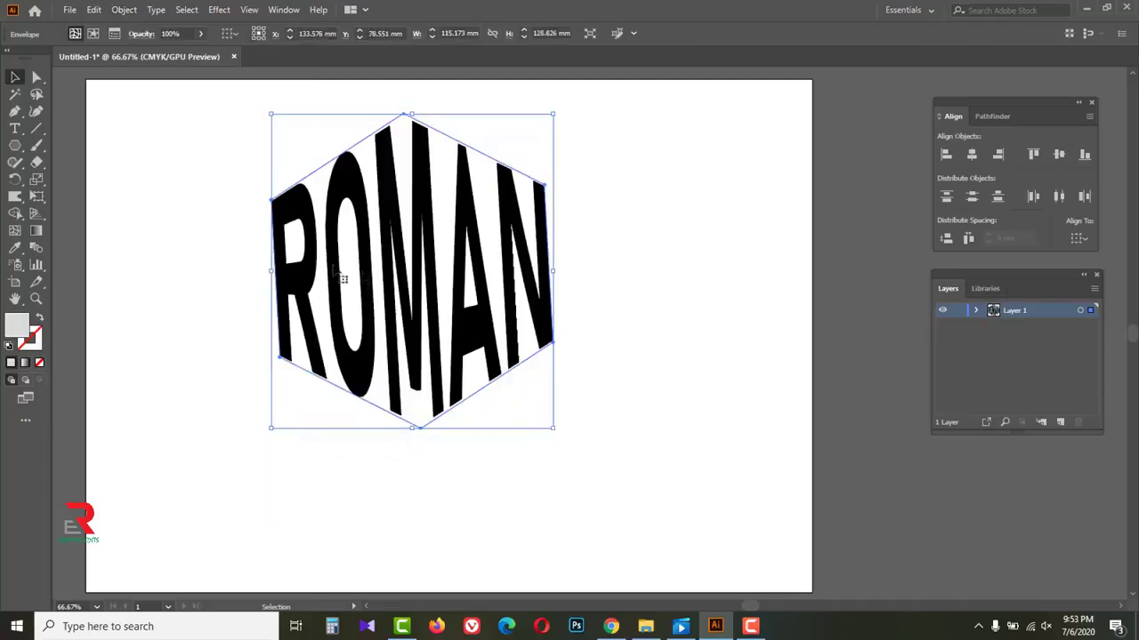
{"action": "left_click", "coordinate": [646, 302]}
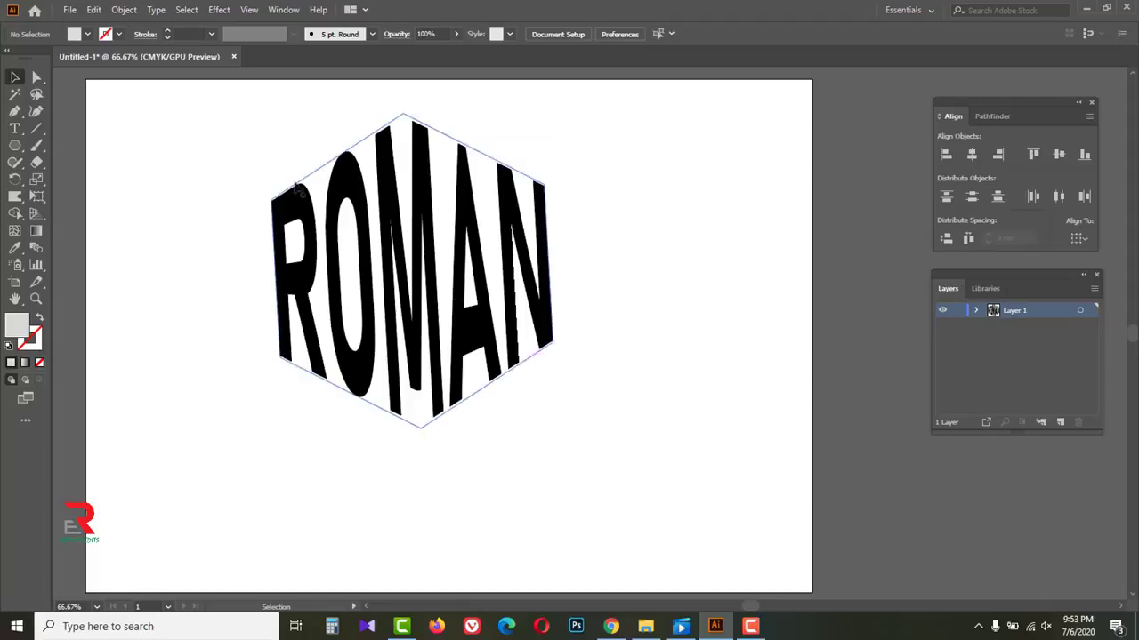
{"action": "left_click_drag", "start_coordinate": [352, 297], "coordinate": [564, 261]}
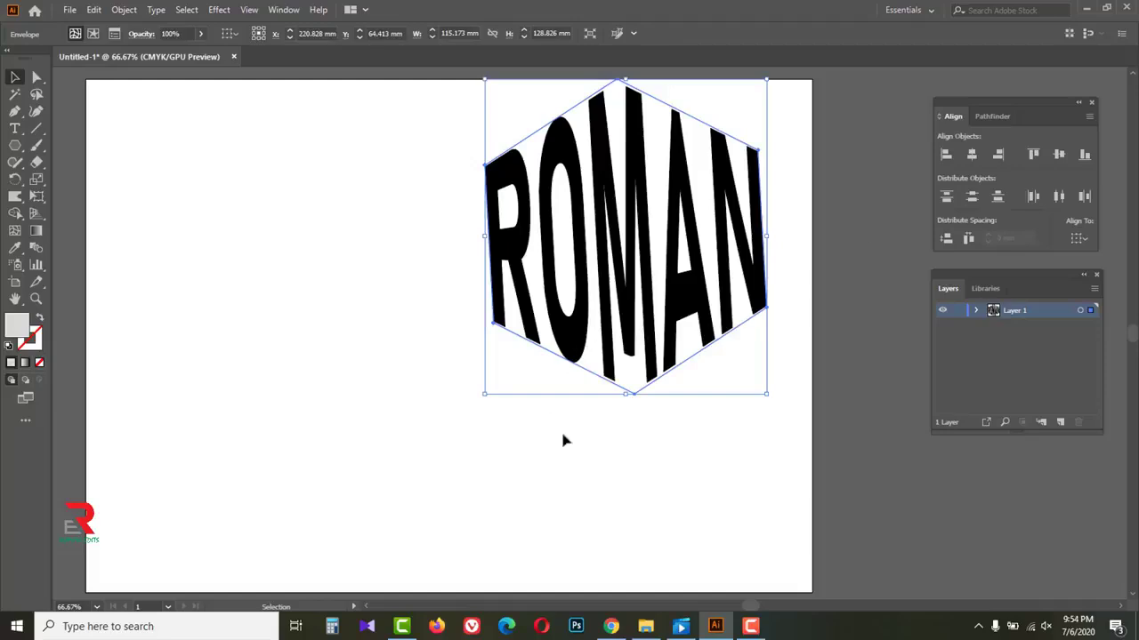
Delete the warped ROMAN text and close the empty Untitled-2 document.
{"action": "key", "text": "Delete"}
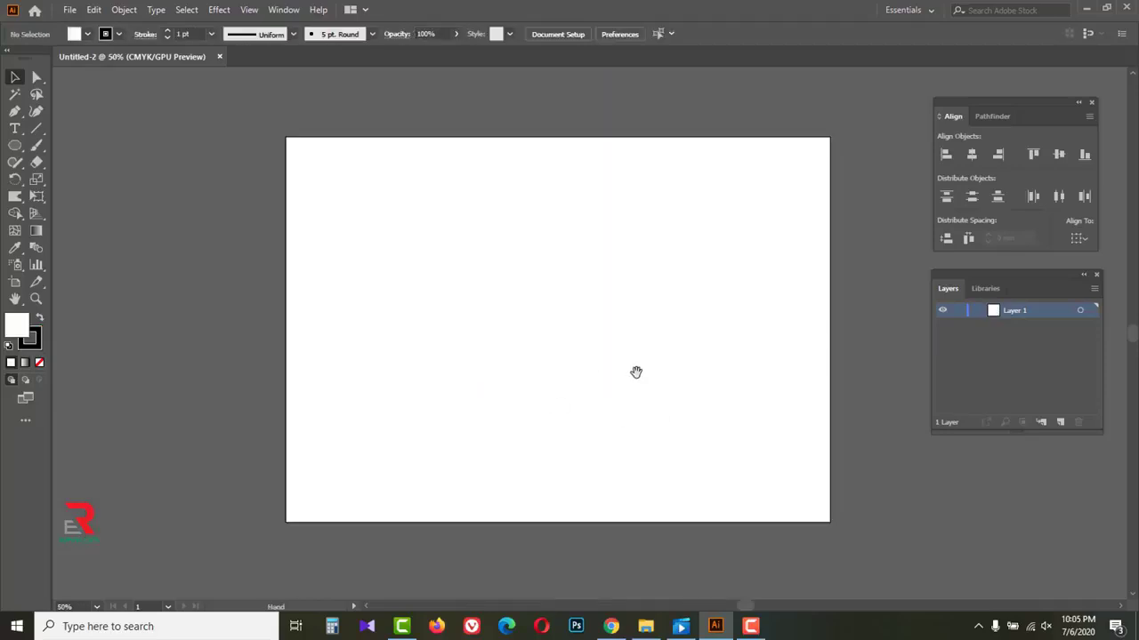
{"action": "left_click_drag", "start_coordinate": [635, 373], "coordinate": [481, 350]}
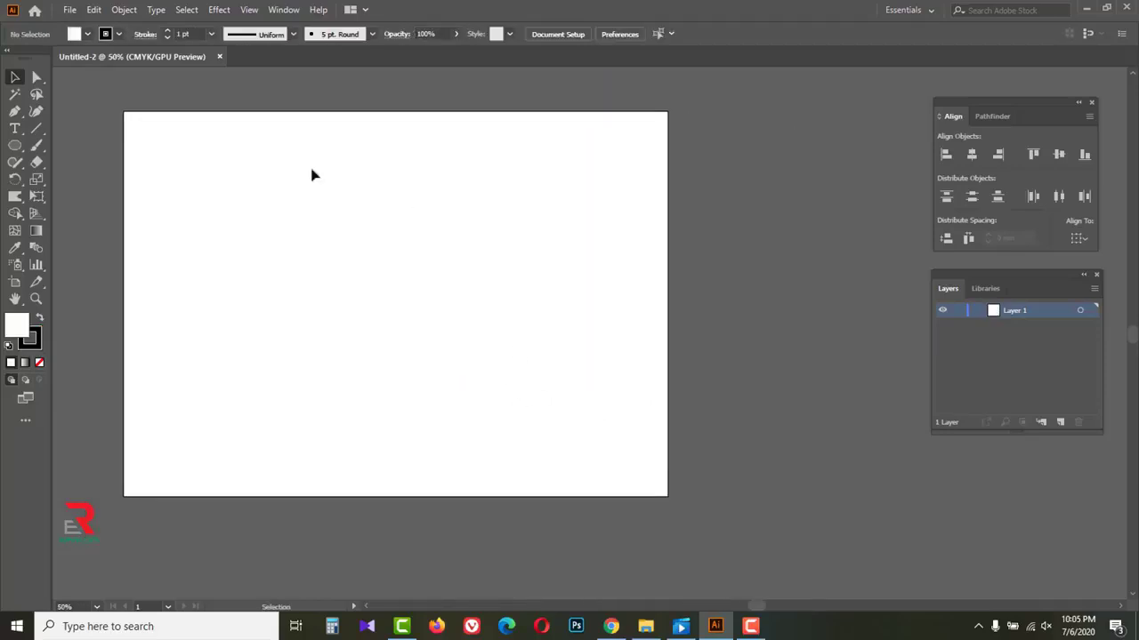
{"action": "left_click", "coordinate": [220, 57]}
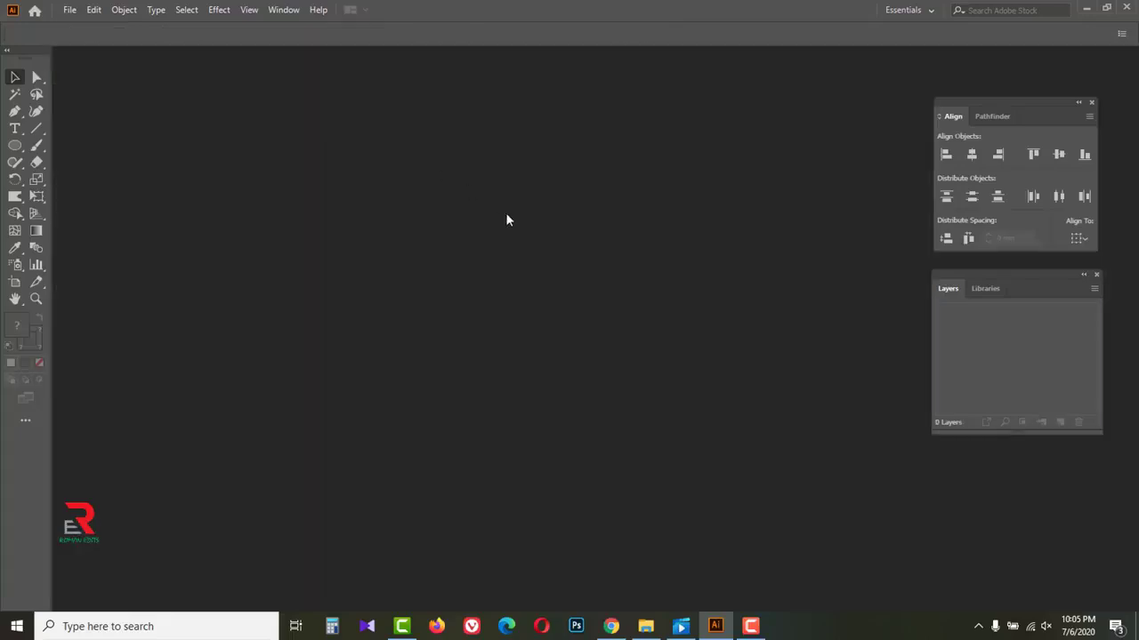
Create a new blank A4 document in portrait orientation.
{"action": "left_click", "coordinate": [70, 10]}
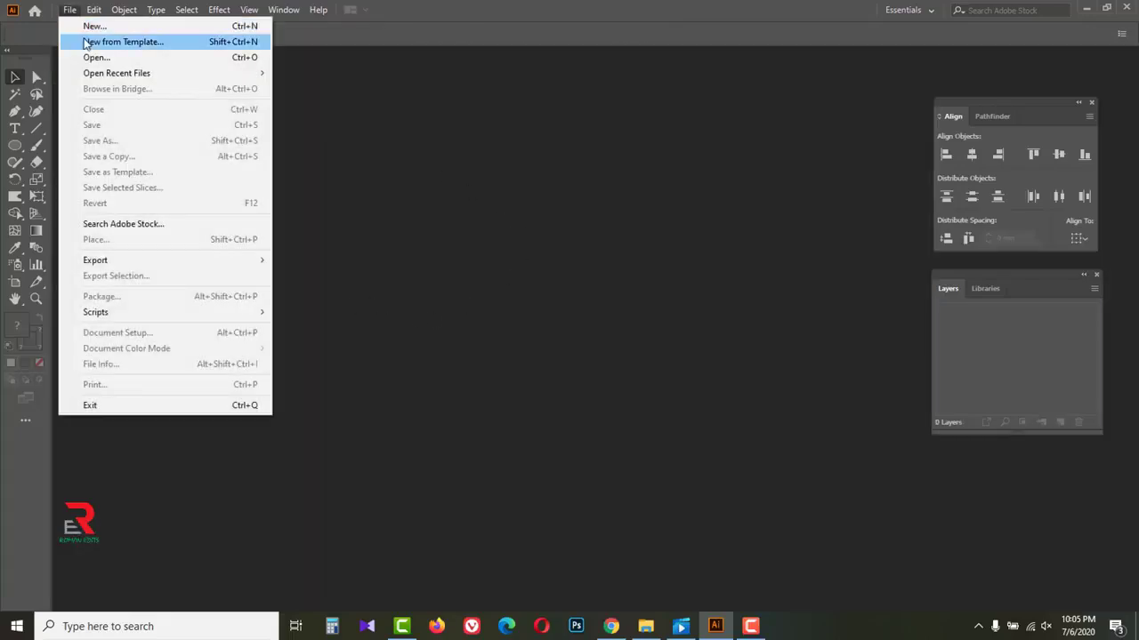
{"action": "left_click", "coordinate": [97, 26]}
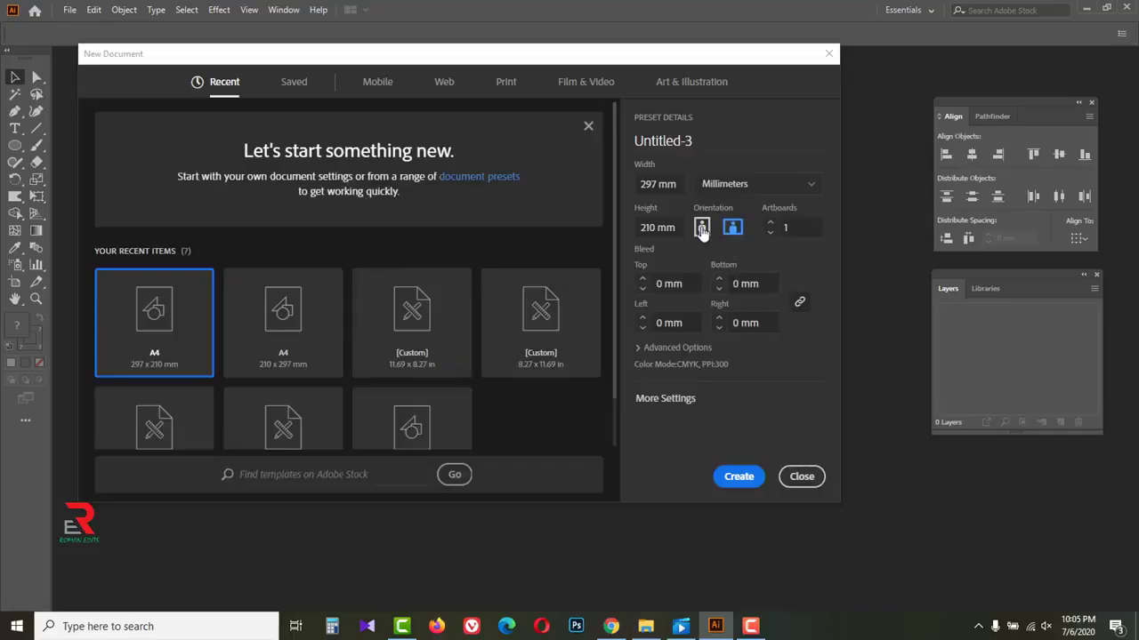
{"action": "left_click", "coordinate": [701, 228]}
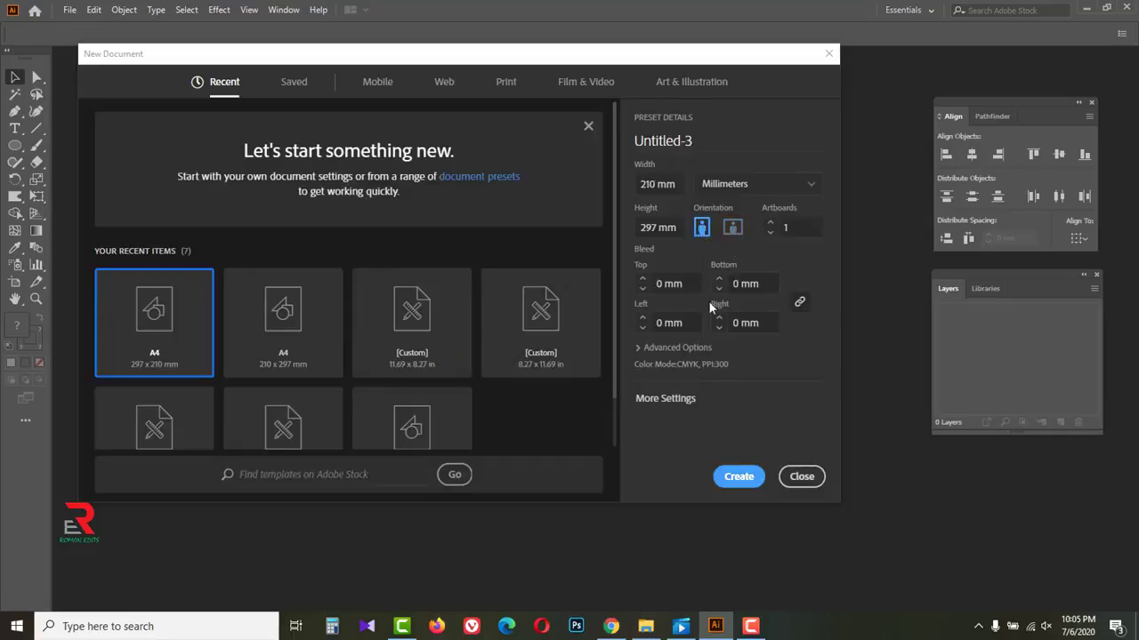
{"action": "left_click", "coordinate": [735, 477]}
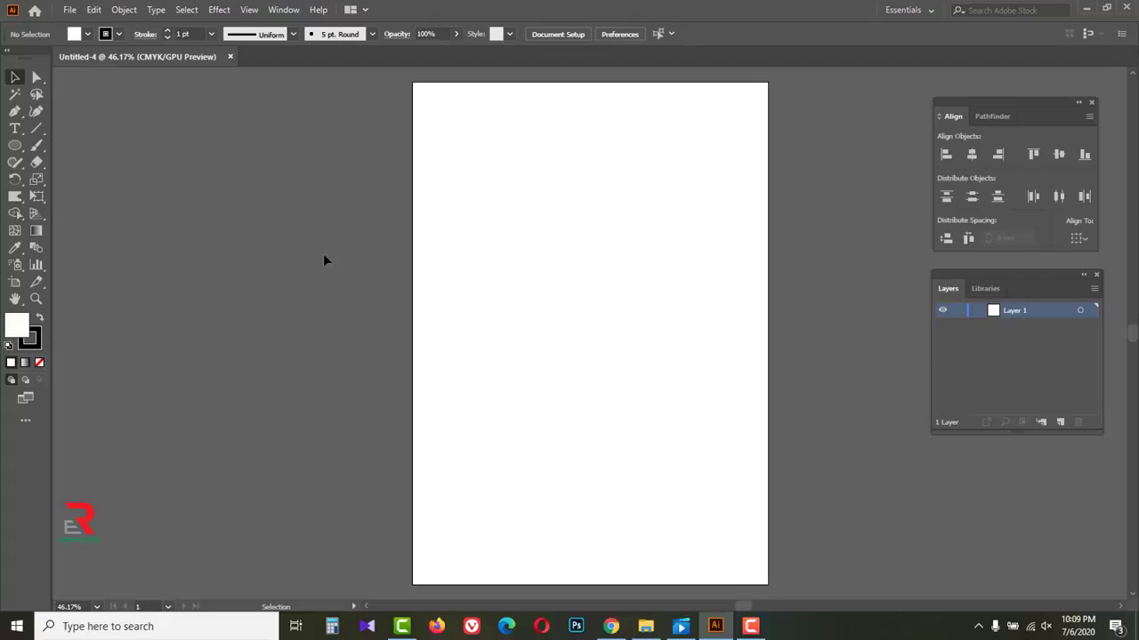
Copy the first 'What is Lorem Ipsum' paragraph from the lipsum.com page in Chrome.
{"action": "left_click", "coordinate": [611, 627]}
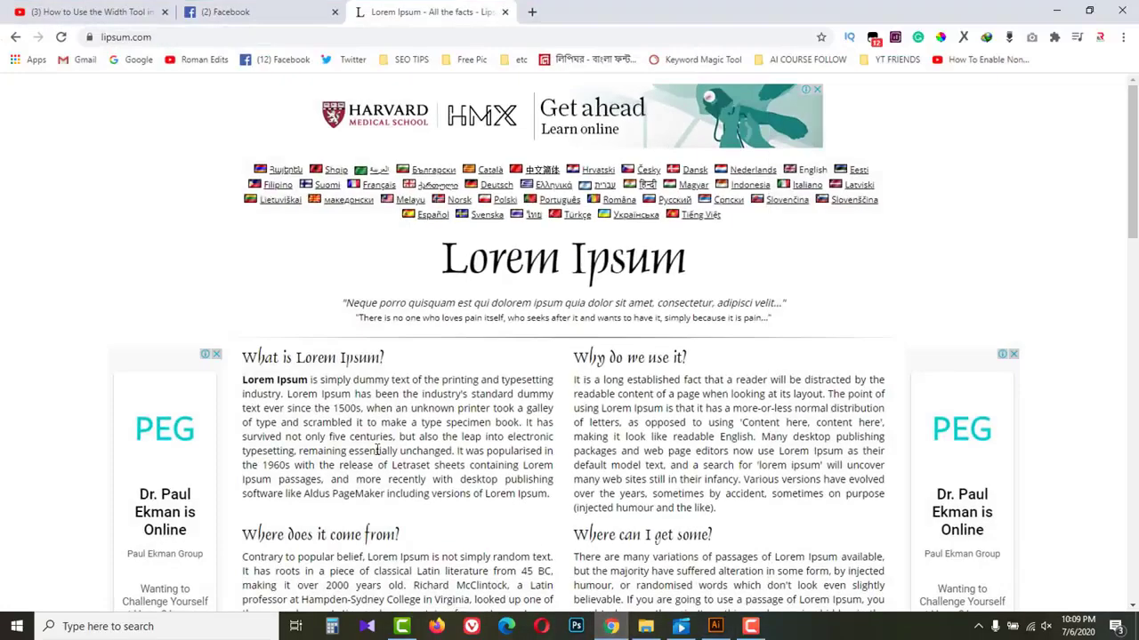
{"action": "left_click_drag", "start_coordinate": [242, 379], "coordinate": [551, 494]}
{"action": "key", "text": "ctrl+c"}
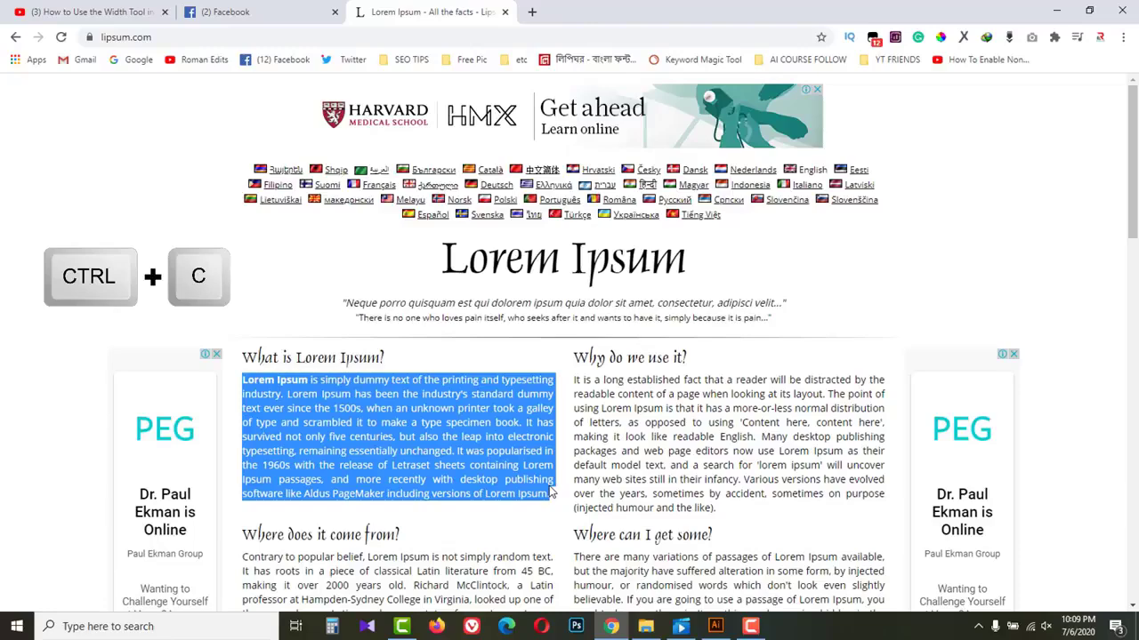
Draw a wide area-type frame across the top of the Untitled-4 artboard holding the Lorem ipsum paragraphs.
{"action": "left_click", "coordinate": [1056, 10]}
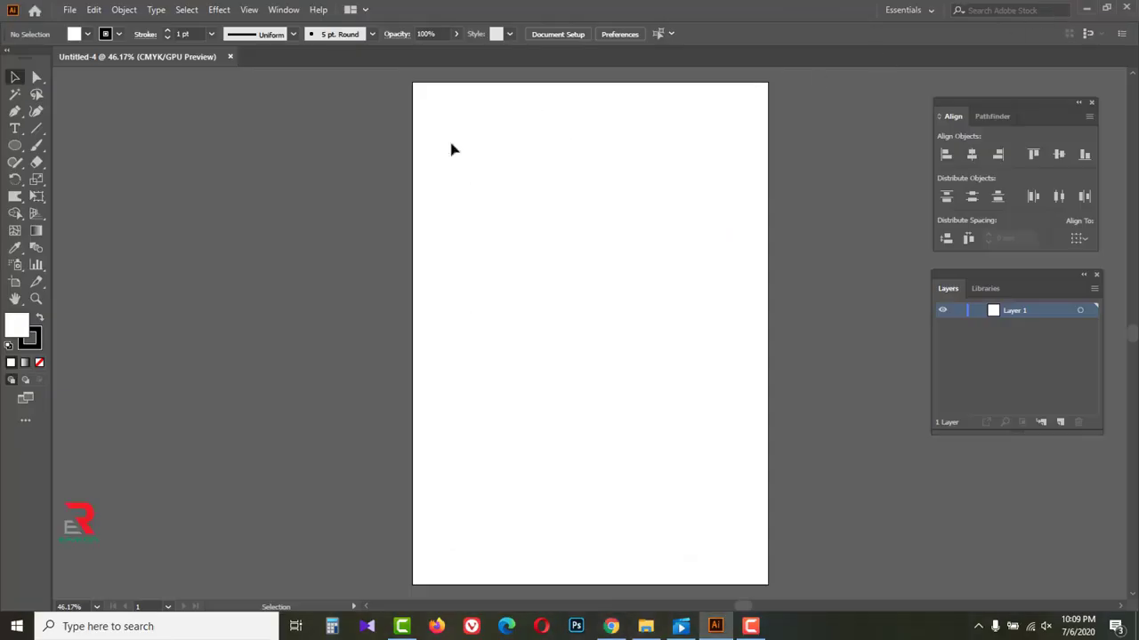
{"action": "left_click_drag", "start_coordinate": [18, 130], "coordinate": [77, 135]}
{"action": "left_click_drag", "start_coordinate": [419, 110], "coordinate": [749, 202]}
{"action": "left_click", "coordinate": [663, 146]}
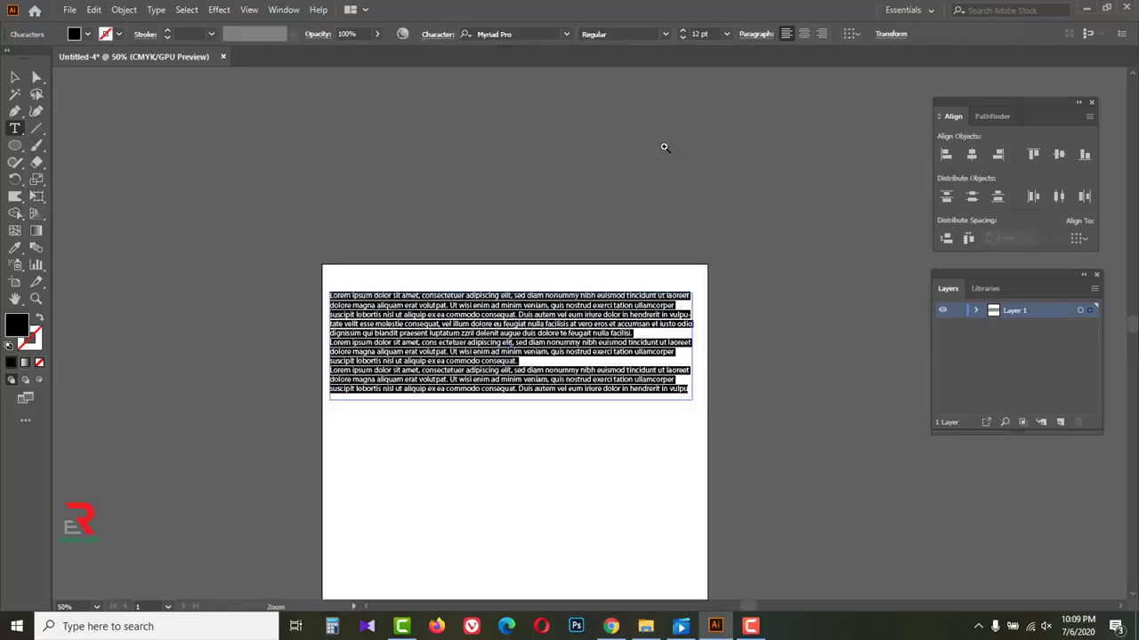
{"action": "left_click", "coordinate": [594, 314]}
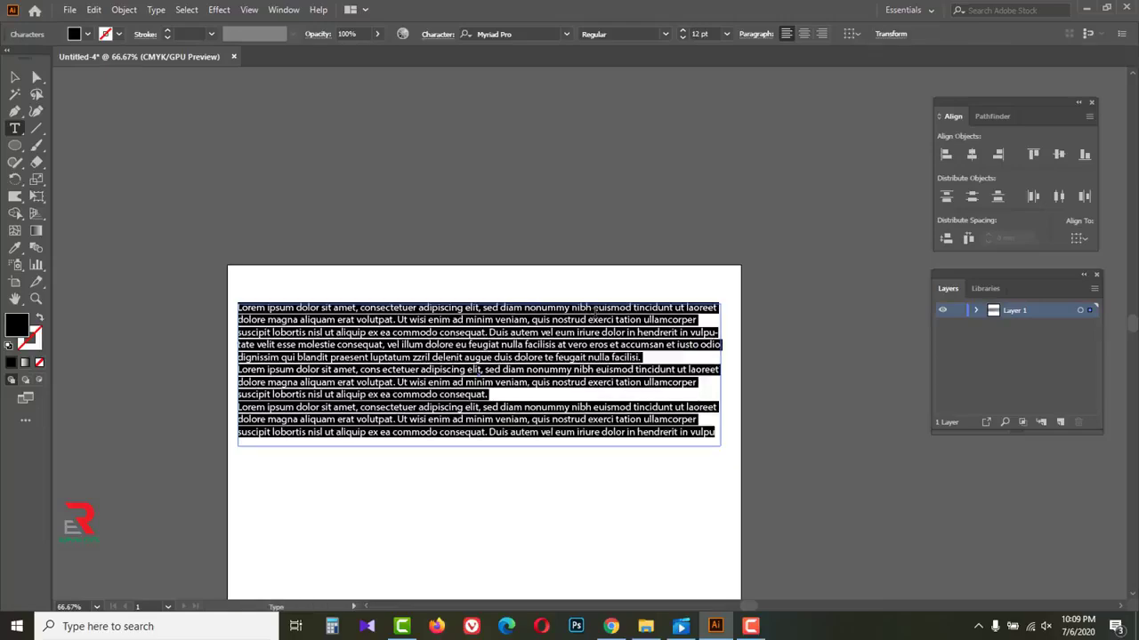
{"action": "left_click", "coordinate": [15, 77]}
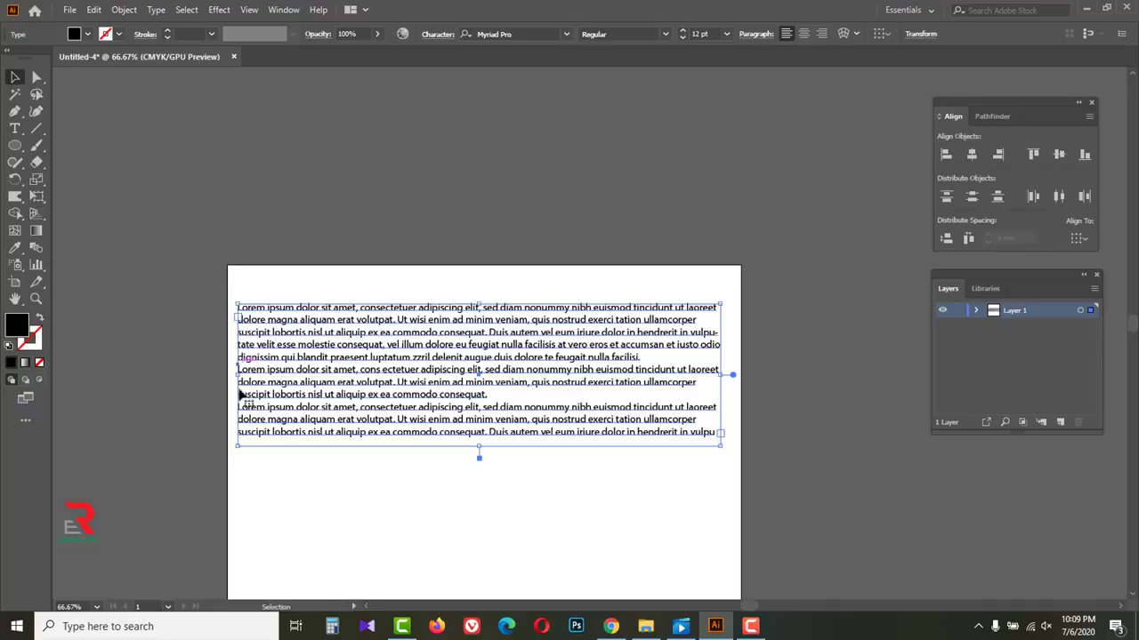
Justify the Lorem ipsum paragraphs in the text frame with Ctrl+Shift+J.
{"action": "key", "text": "ctrl+shift+j"}
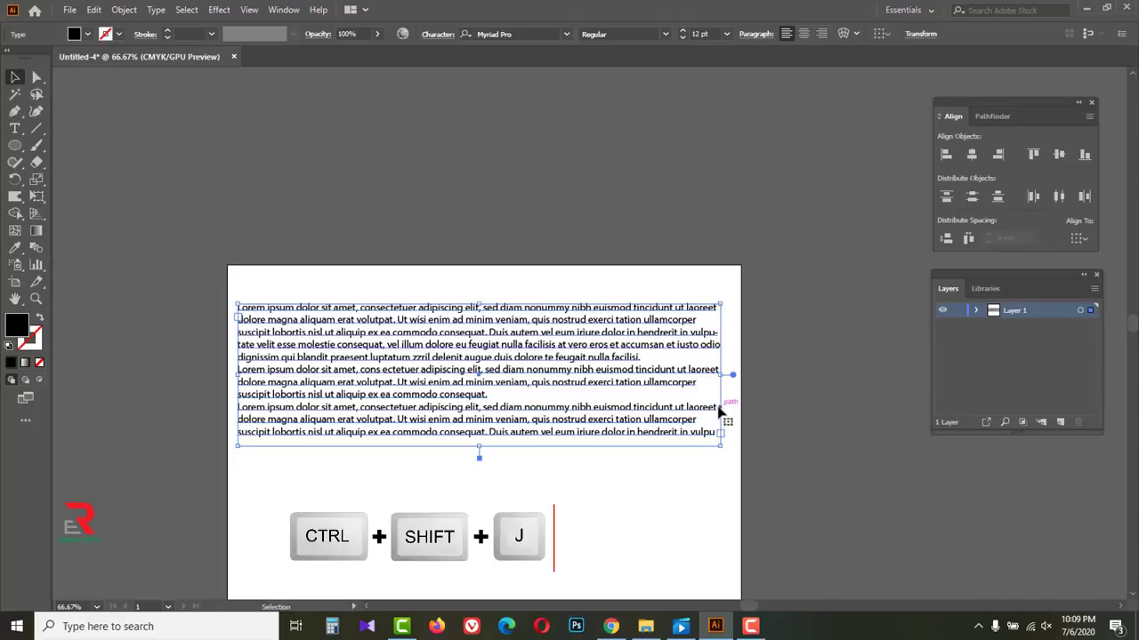
{"action": "key", "text": "a"}
{"action": "key", "text": "ctrl"}
At 100% zoom, stretch the text frame's bottom edge much further down the page.
{"action": "key", "text": "ctrl+1"}
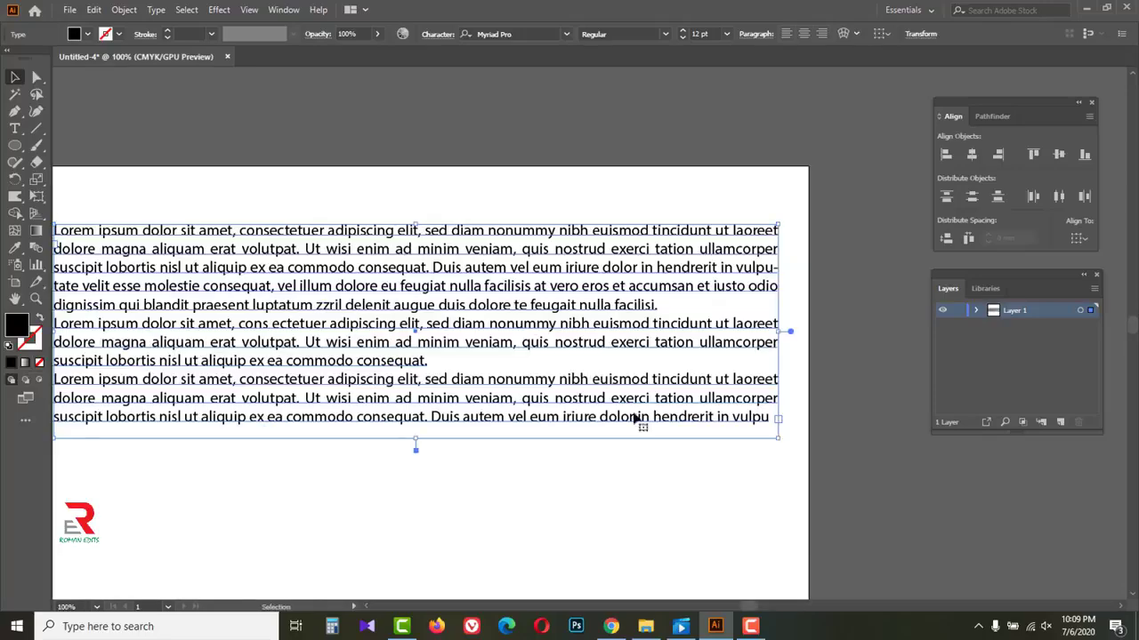
{"action": "scroll", "coordinate": [550, 409], "scroll_direction": "down", "scroll_amount": 2}
{"action": "scroll", "coordinate": [550, 410], "scroll_direction": "left", "scroll_amount": 2}
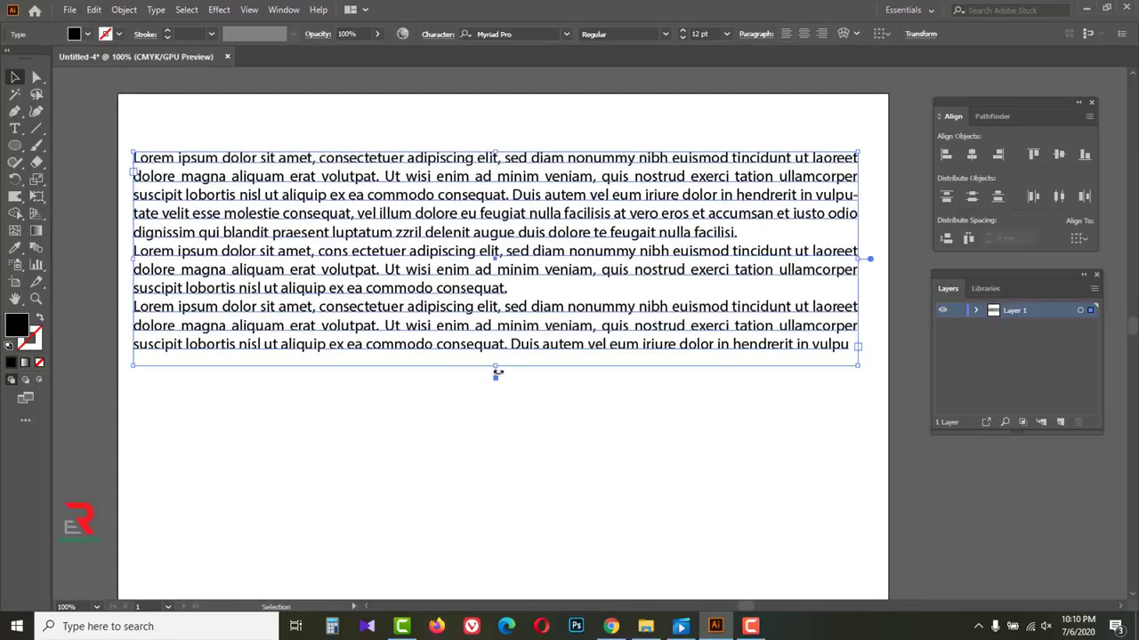
{"action": "left_click_drag", "start_coordinate": [495, 368], "coordinate": [487, 558]}
{"action": "scroll", "coordinate": [526, 489], "scroll_direction": "down", "scroll_amount": 3}
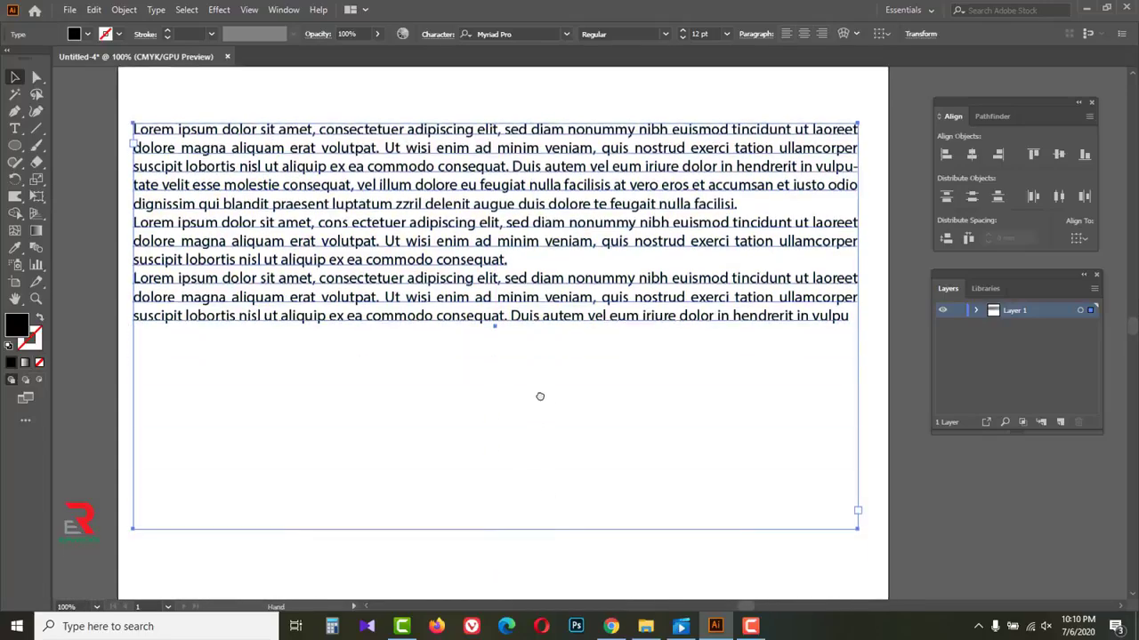
{"action": "left_click_drag", "start_coordinate": [489, 457], "coordinate": [493, 548]}
{"action": "left_click_drag", "start_coordinate": [579, 294], "coordinate": [578, 405]}
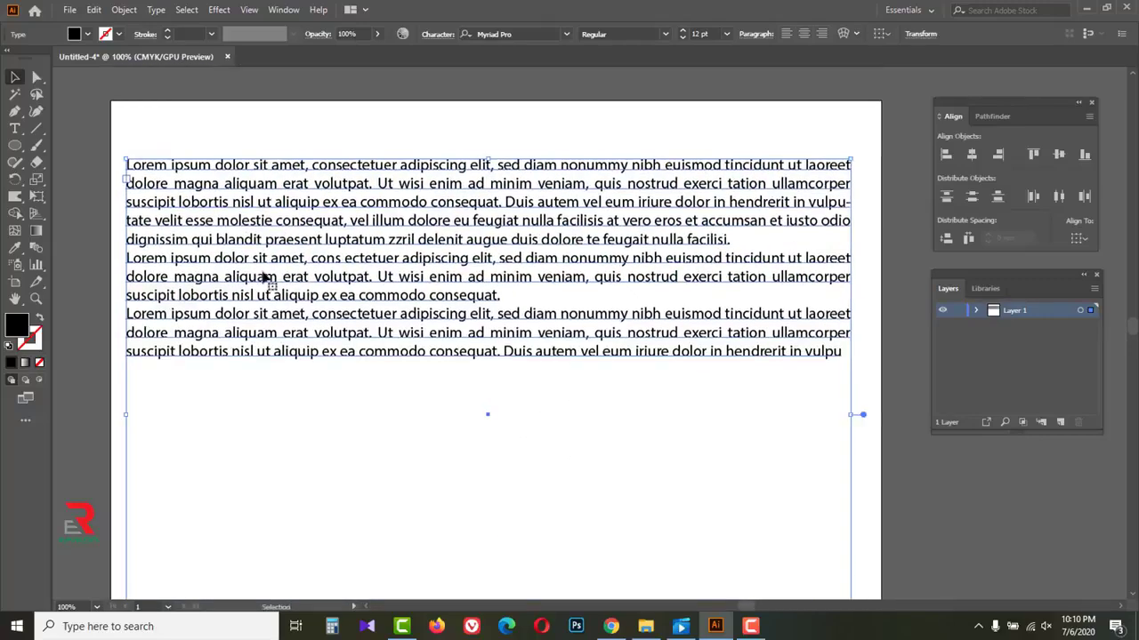
Join the second and third paragraphs onto the first to form one paragraph.
{"action": "triple_click", "coordinate": [130, 260]}
{"action": "left_click", "coordinate": [125, 258]}
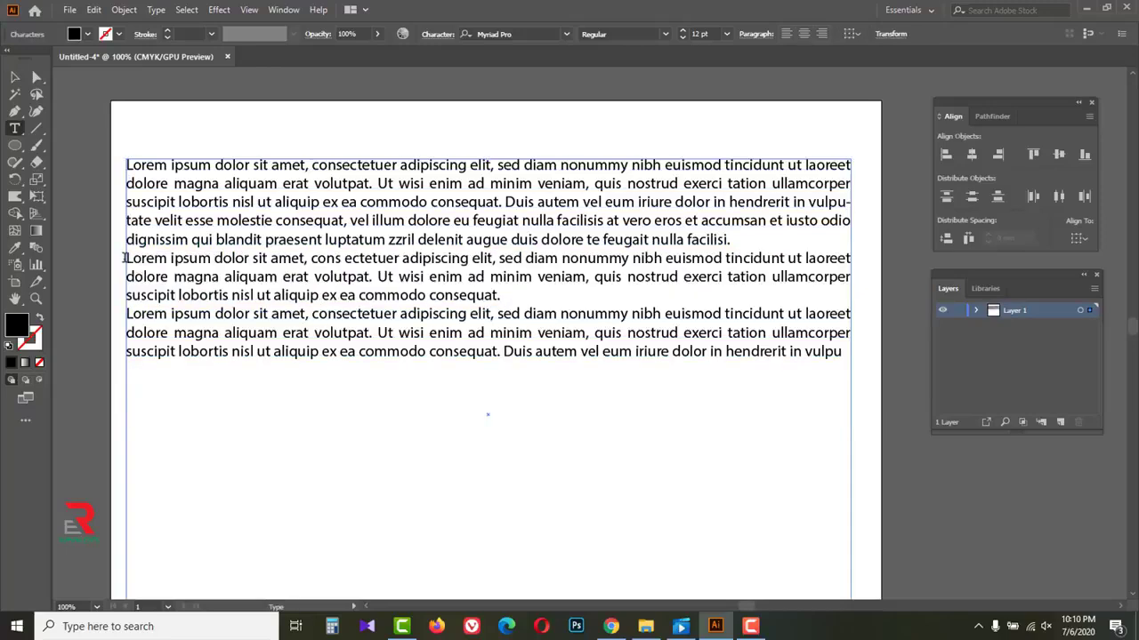
{"action": "key", "text": "BackSpace"}
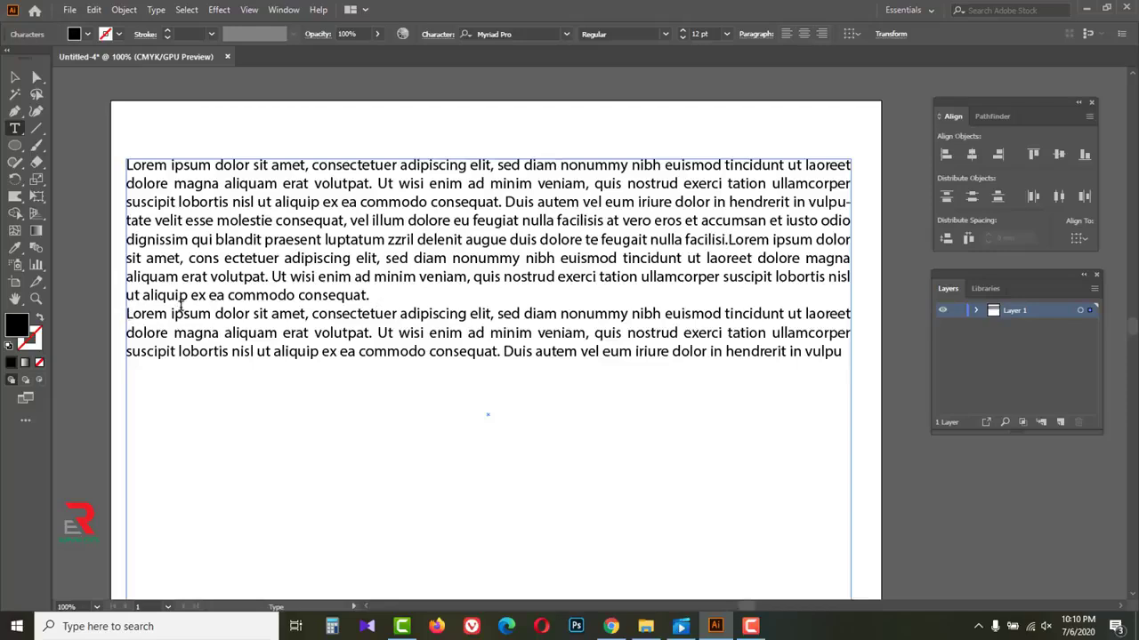
{"action": "key", "text": "BackSpace"}
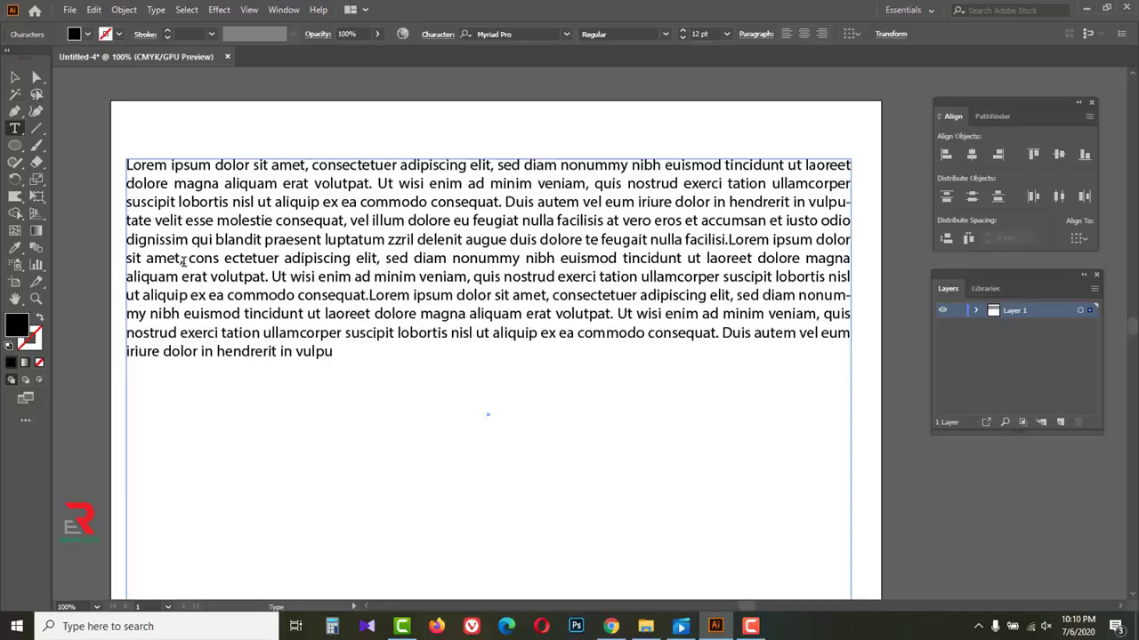
Copy the whole paragraph and paste a second copy after its last word 'vulpu'.
{"action": "left_click_drag", "start_coordinate": [332, 354], "coordinate": [125, 166]}
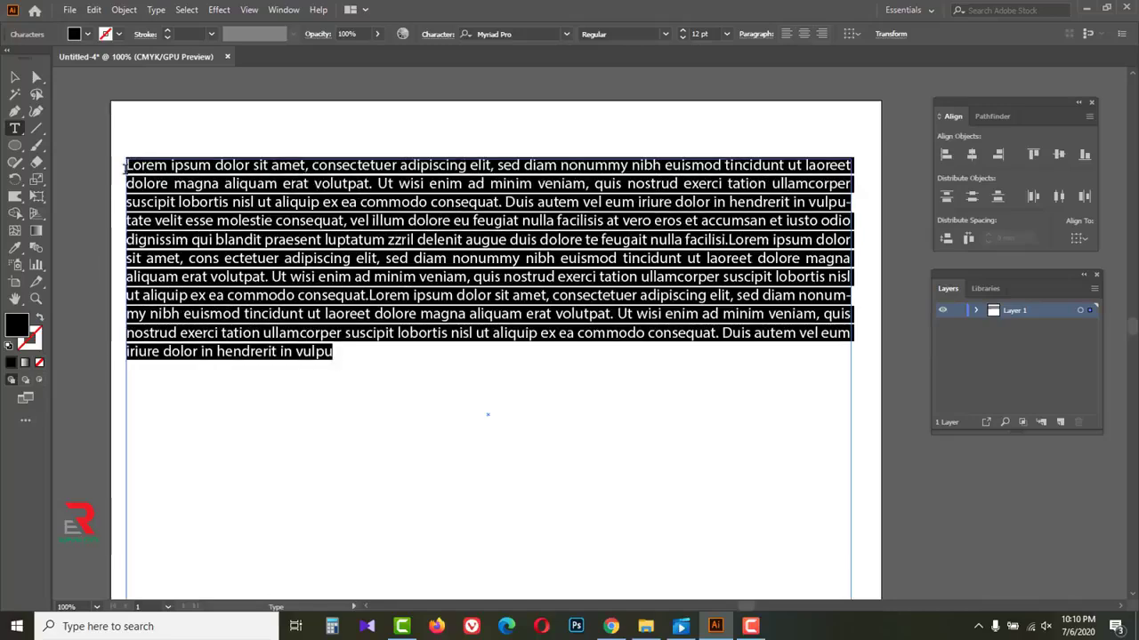
{"action": "key", "text": "ctrl+c"}
{"action": "left_click", "coordinate": [336, 351]}
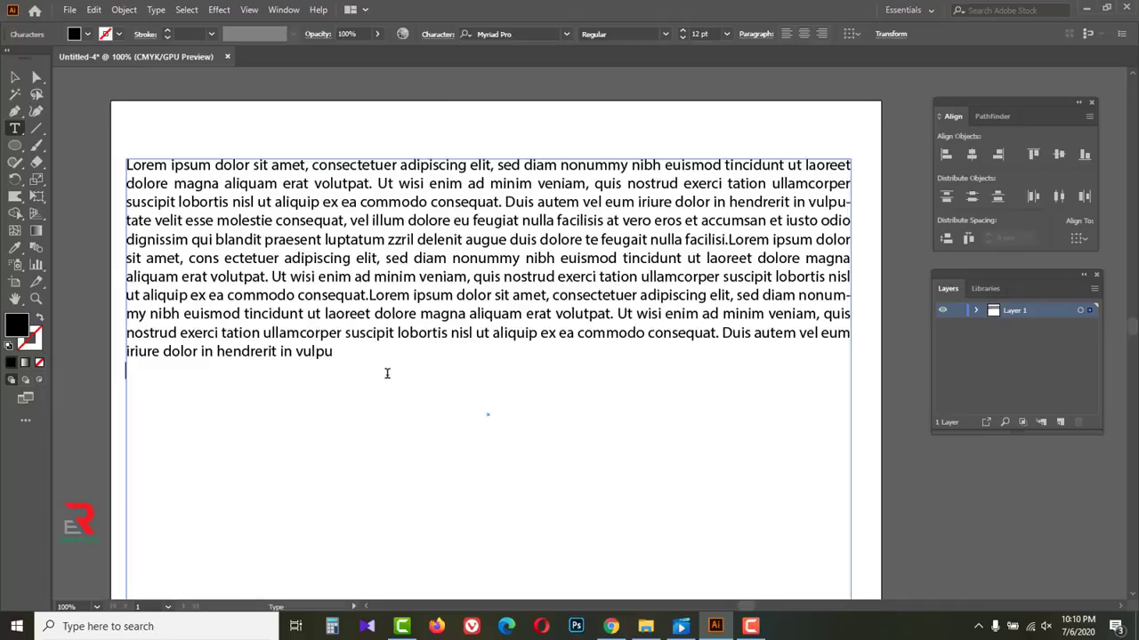
{"action": "key", "text": "ctrl+v"}
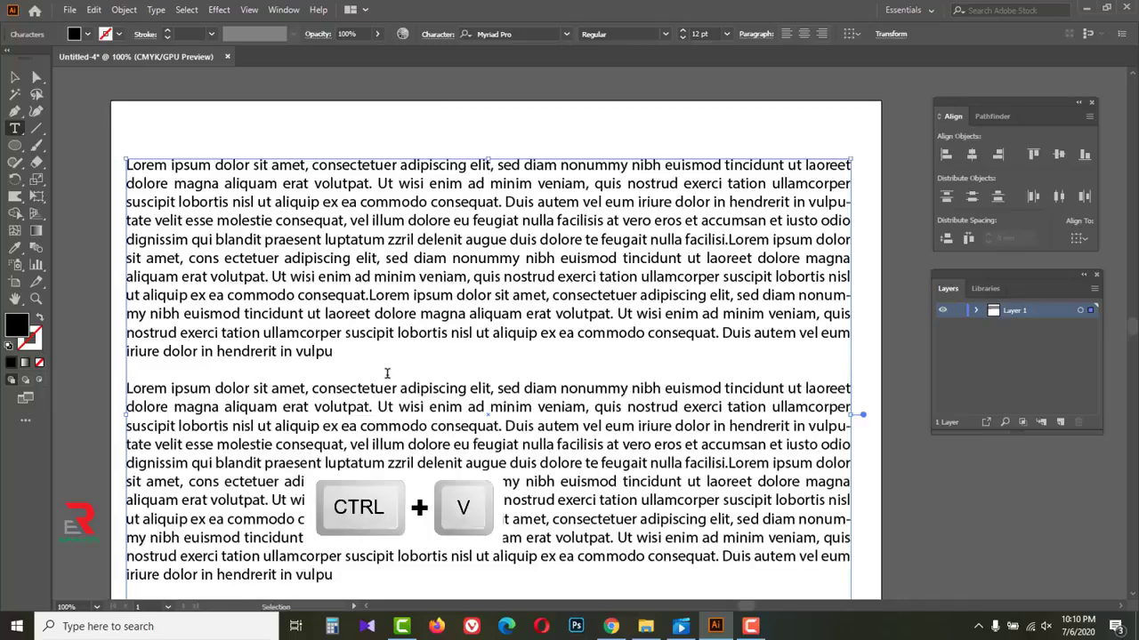
{"action": "key", "text": "Escape"}
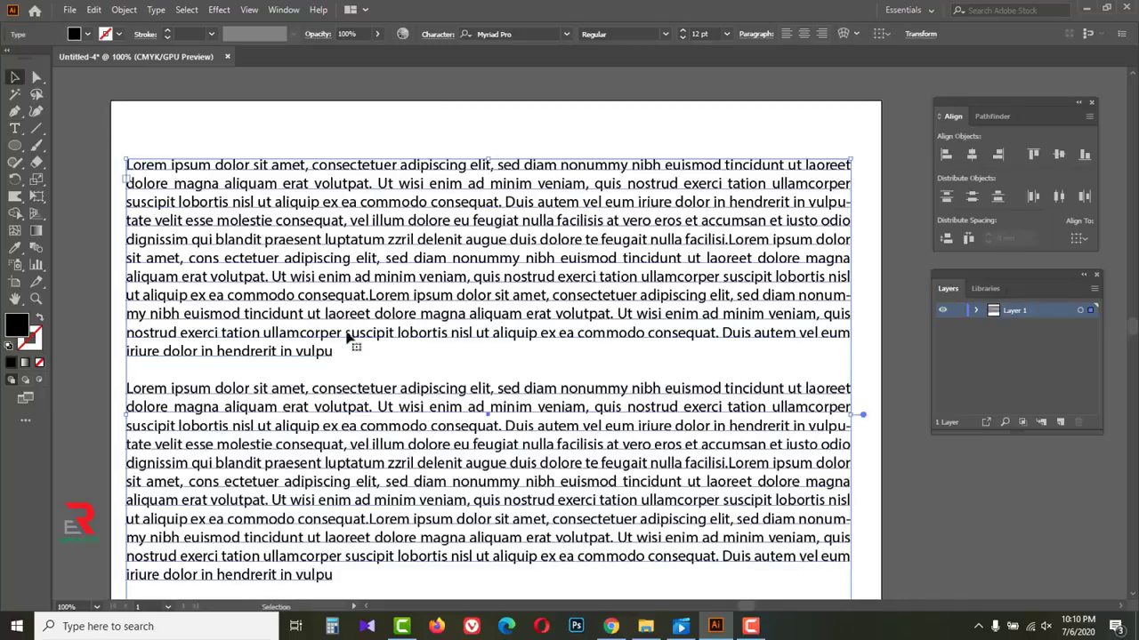
Remove the blank line between the two paragraph copies.
{"action": "key", "text": "ctrl+minus"}
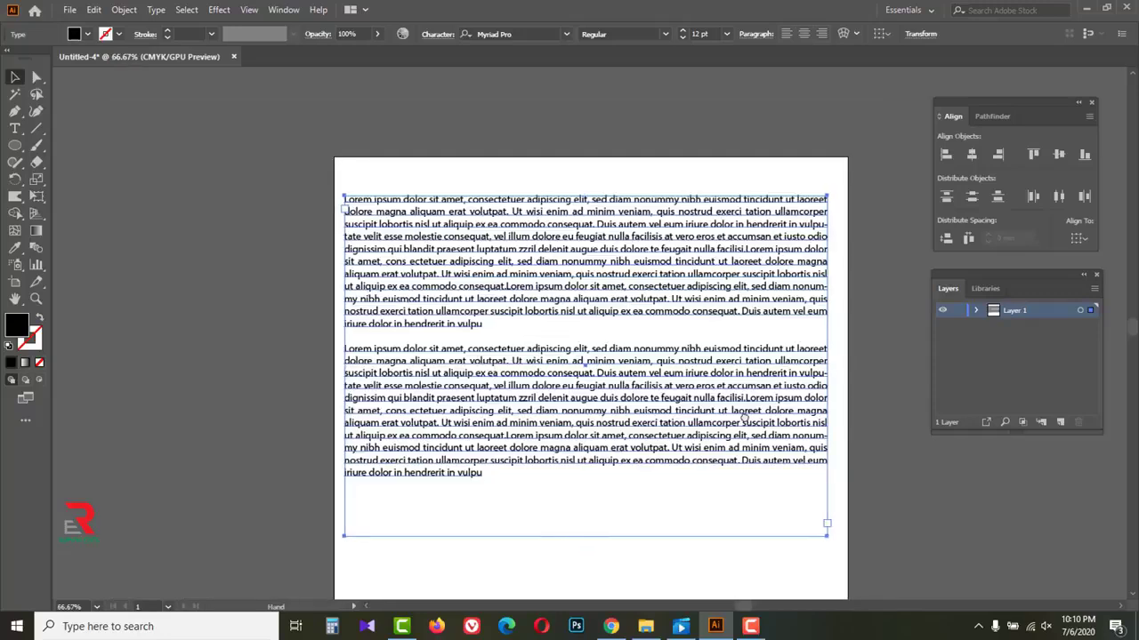
{"action": "scroll", "coordinate": [826, 445], "scroll_direction": "right", "scroll_amount": 3}
{"action": "key", "text": "t"}
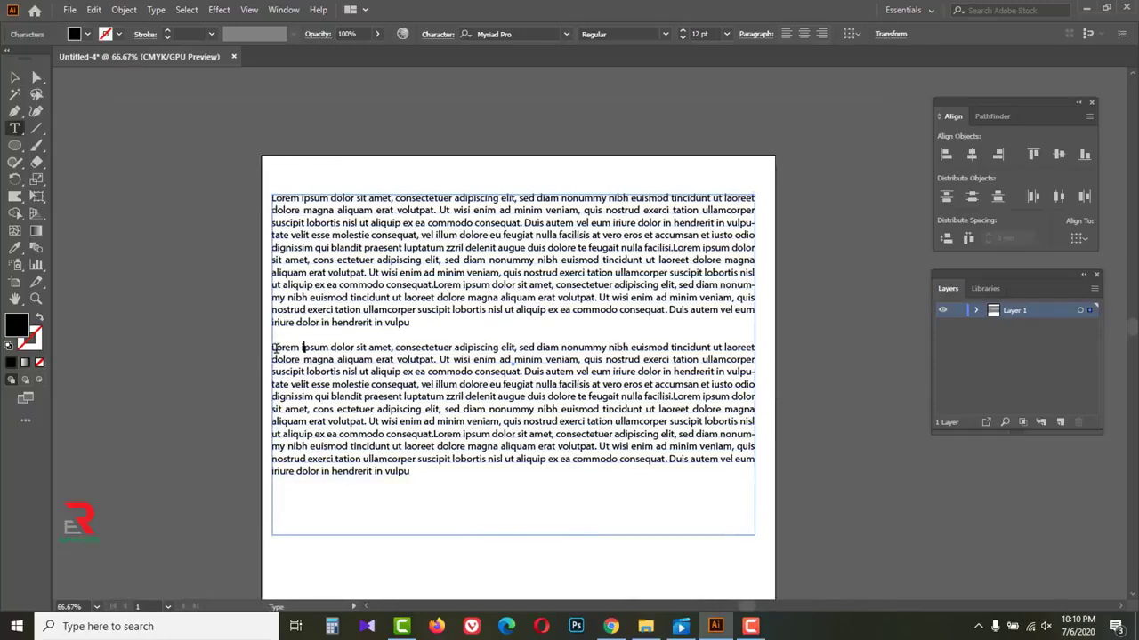
{"action": "key", "text": "BackSpace"}
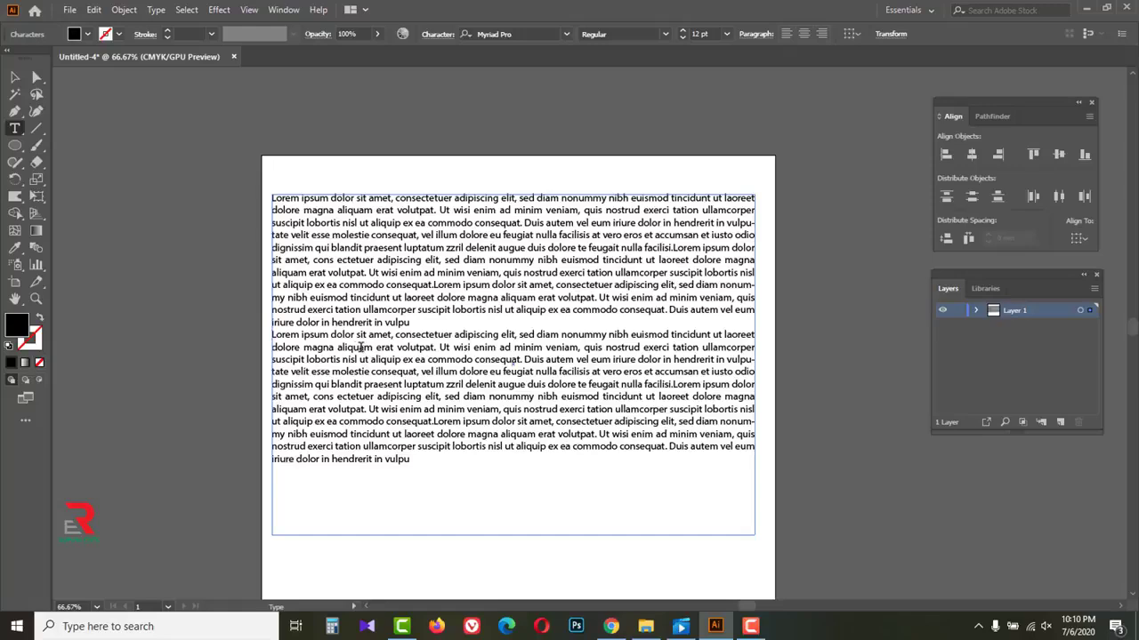
{"action": "left_click", "coordinate": [15, 78]}
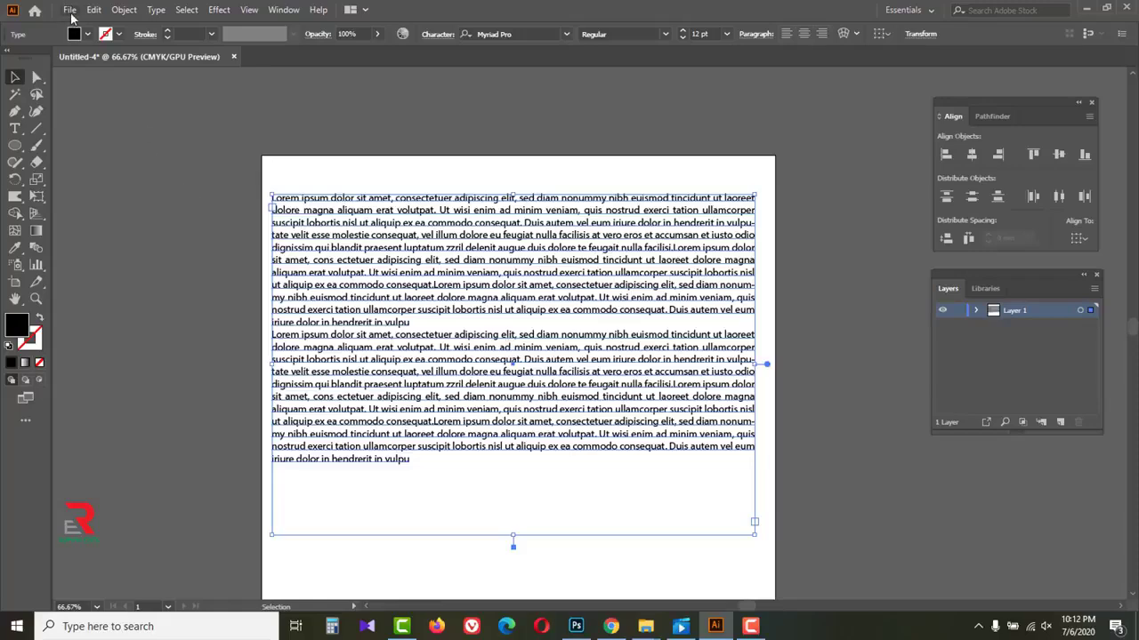
Open the portrait photo JPG from the Desktop as its own document and zoom out to view it.
{"action": "left_click", "coordinate": [70, 11]}
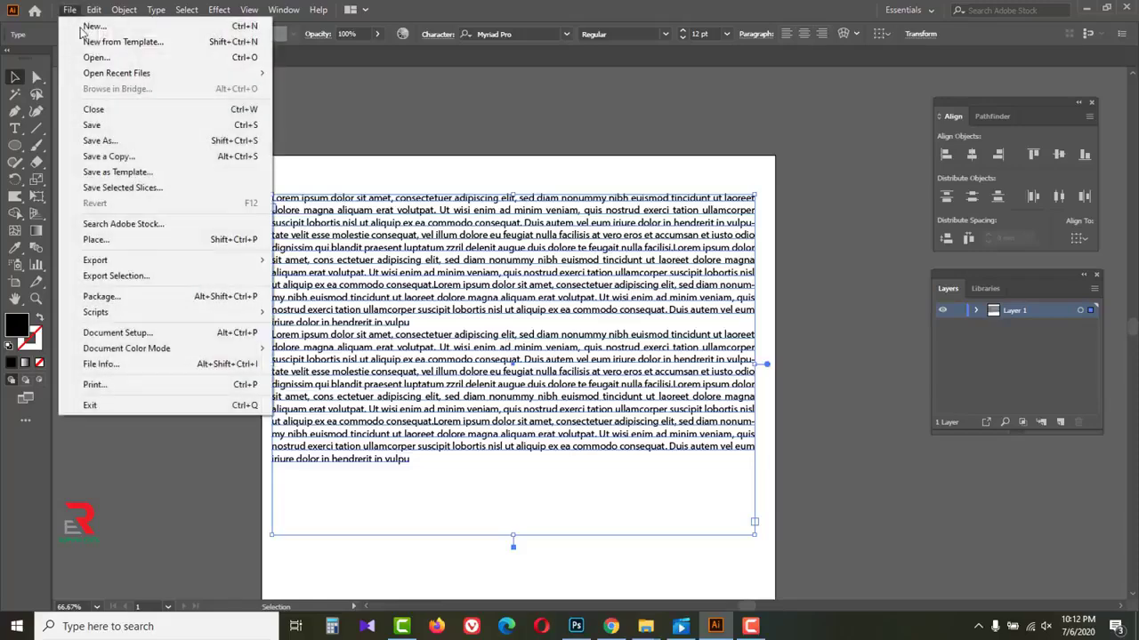
{"action": "left_click", "coordinate": [98, 55]}
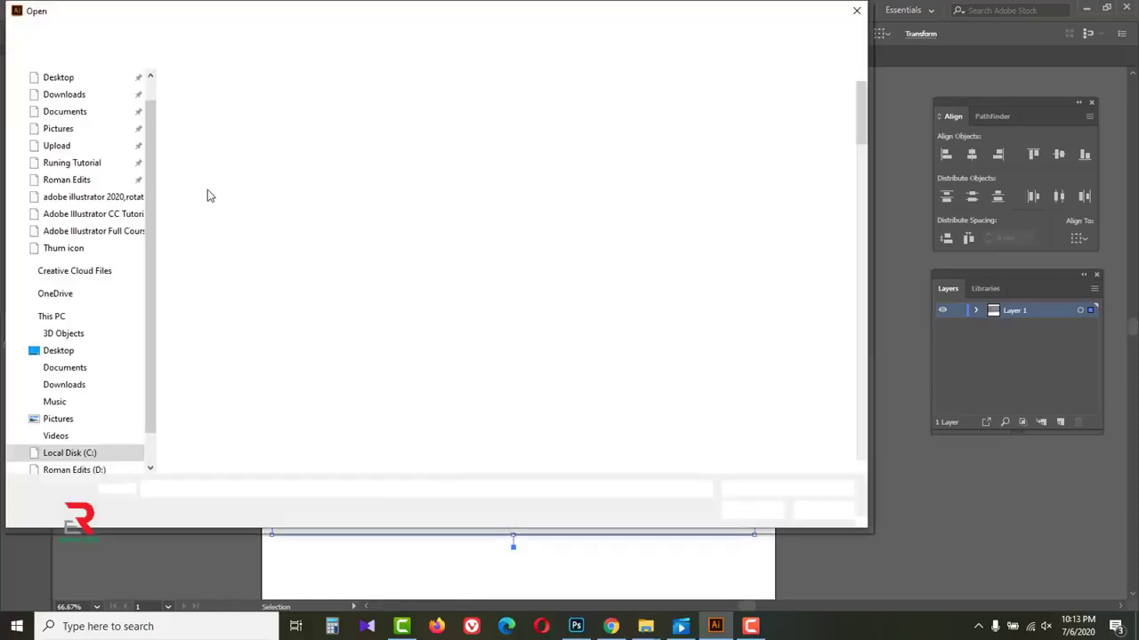
{"action": "scroll", "coordinate": [146, 169], "scroll_direction": "up", "scroll_amount": 1}
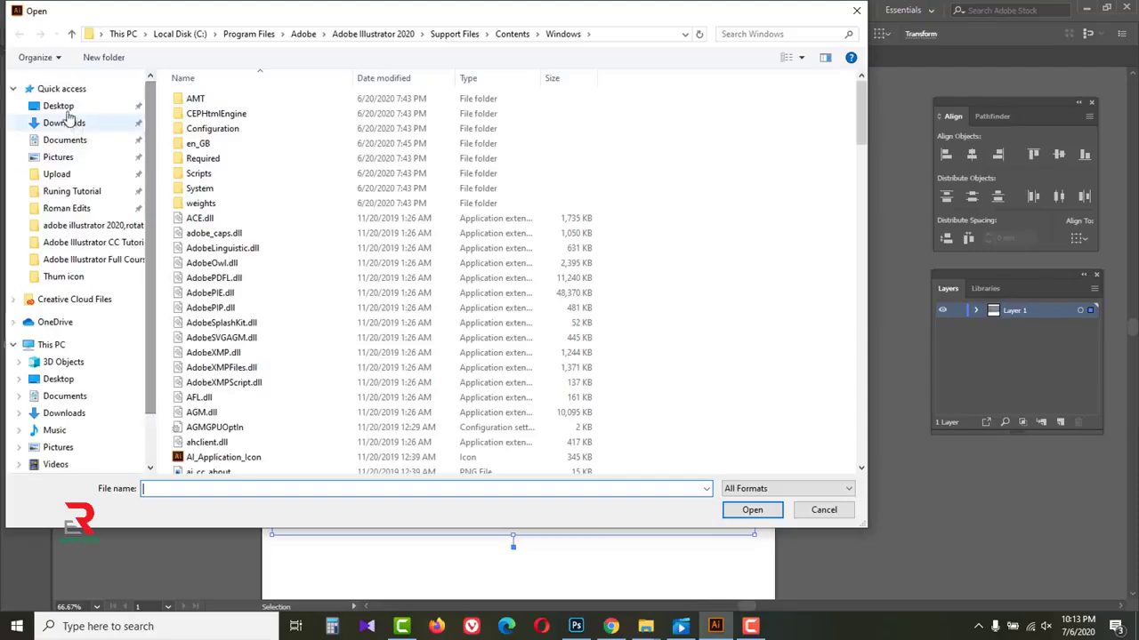
{"action": "left_click", "coordinate": [58, 106]}
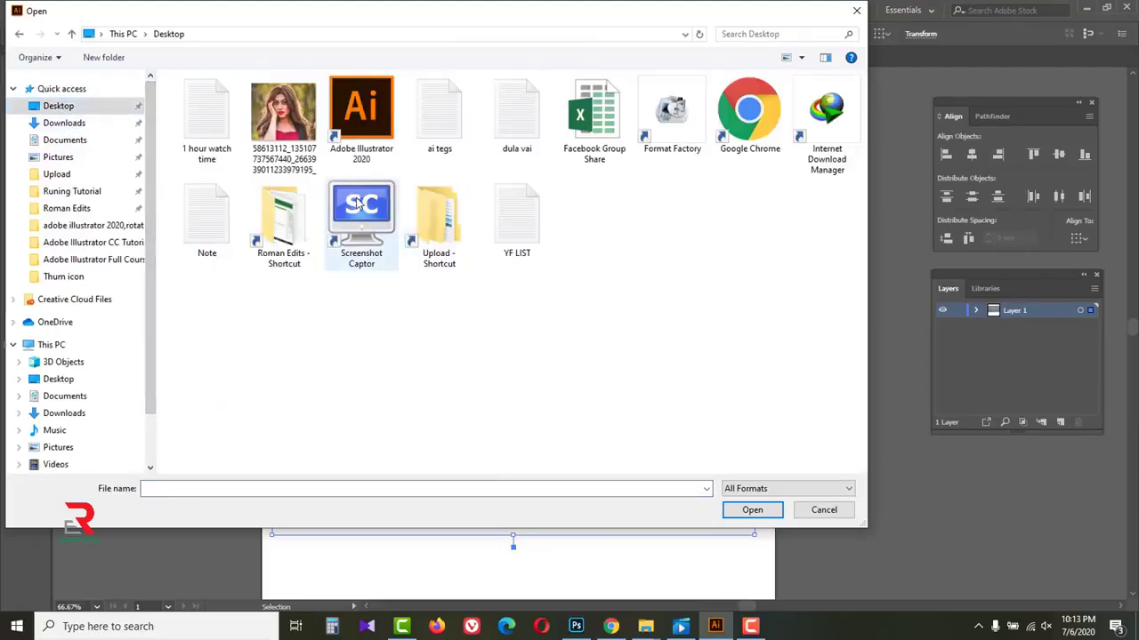
{"action": "left_click", "coordinate": [283, 114]}
{"action": "left_click", "coordinate": [752, 510]}
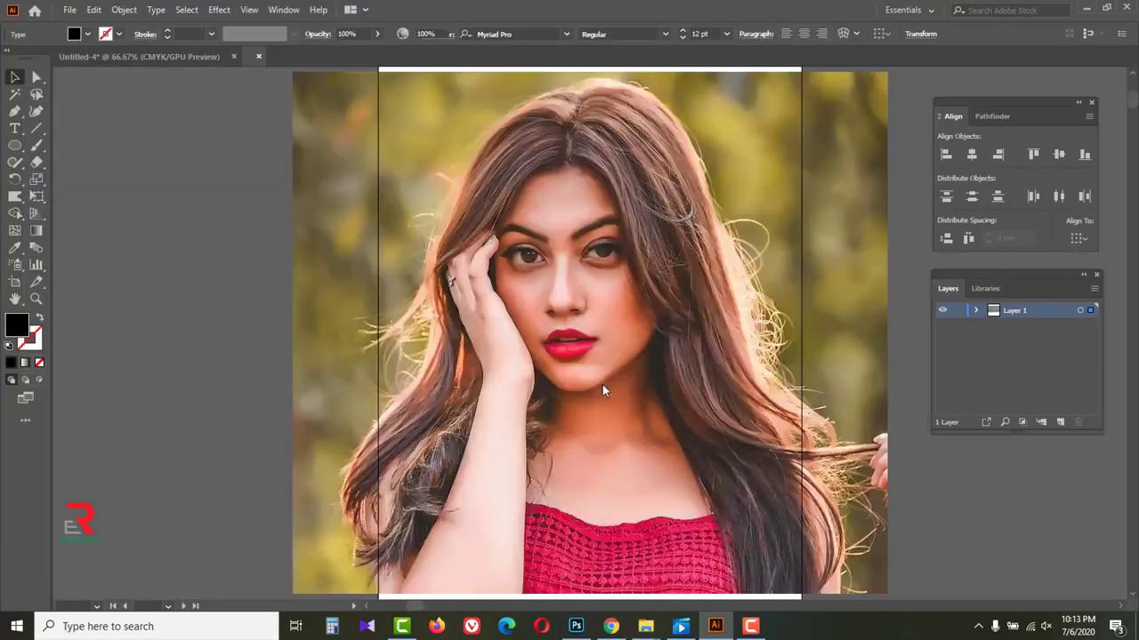
{"action": "left_click", "coordinate": [562, 322], "text": "ctrl+alt"}
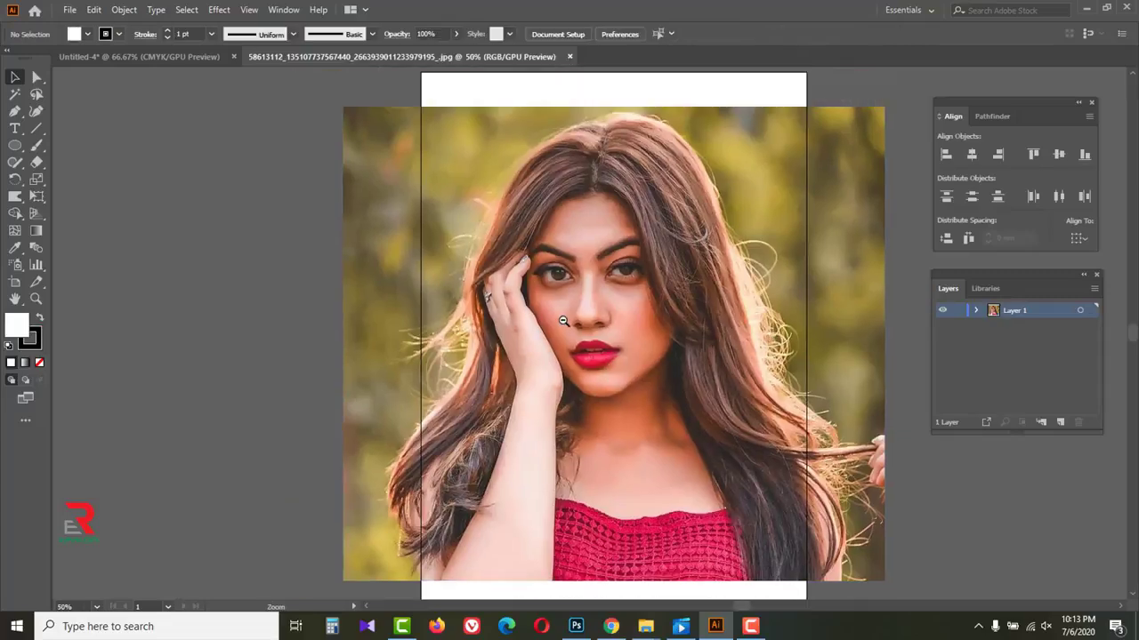
{"action": "left_click", "coordinate": [562, 322], "text": "ctrl+alt"}
{"action": "left_click", "coordinate": [618, 352]}
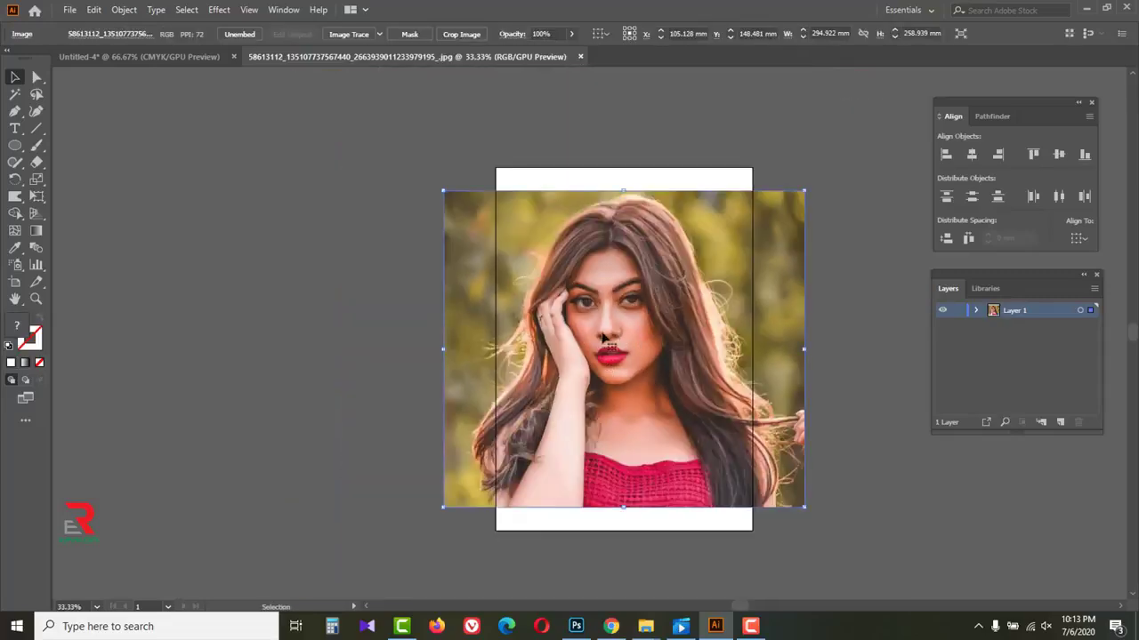
Move the photo onto the Untitled-4 artboard and scale it to about 66 × 58 mm over the text.
{"action": "left_click_drag", "start_coordinate": [582, 311], "coordinate": [480, 326]}
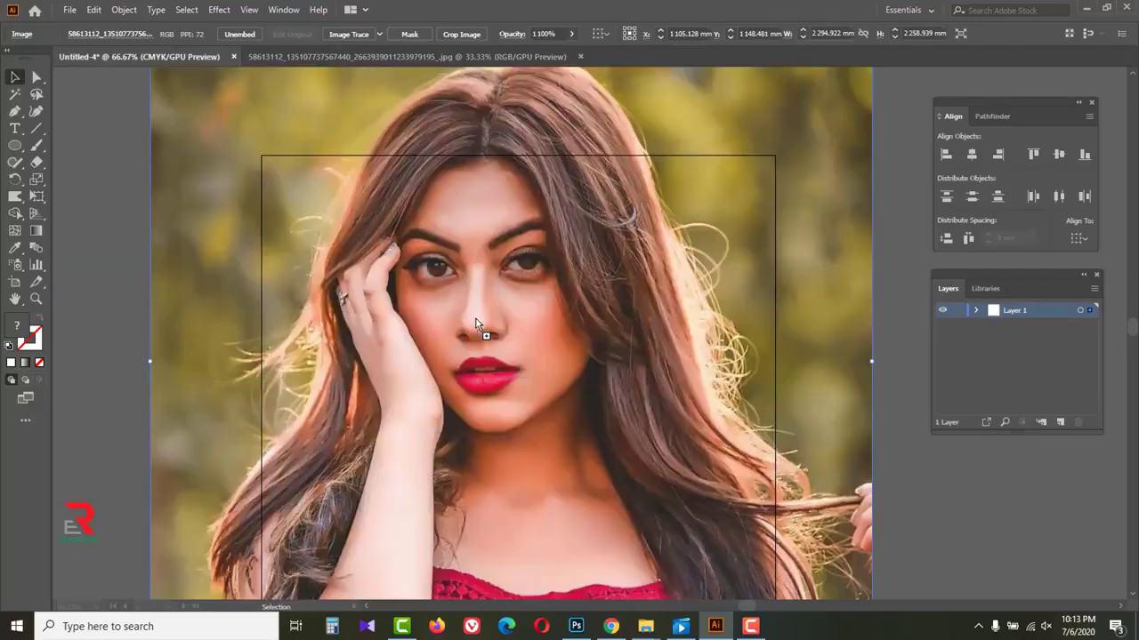
{"action": "key", "text": "ctrl+minus"}
{"action": "key", "text": "ctrl+minus"}
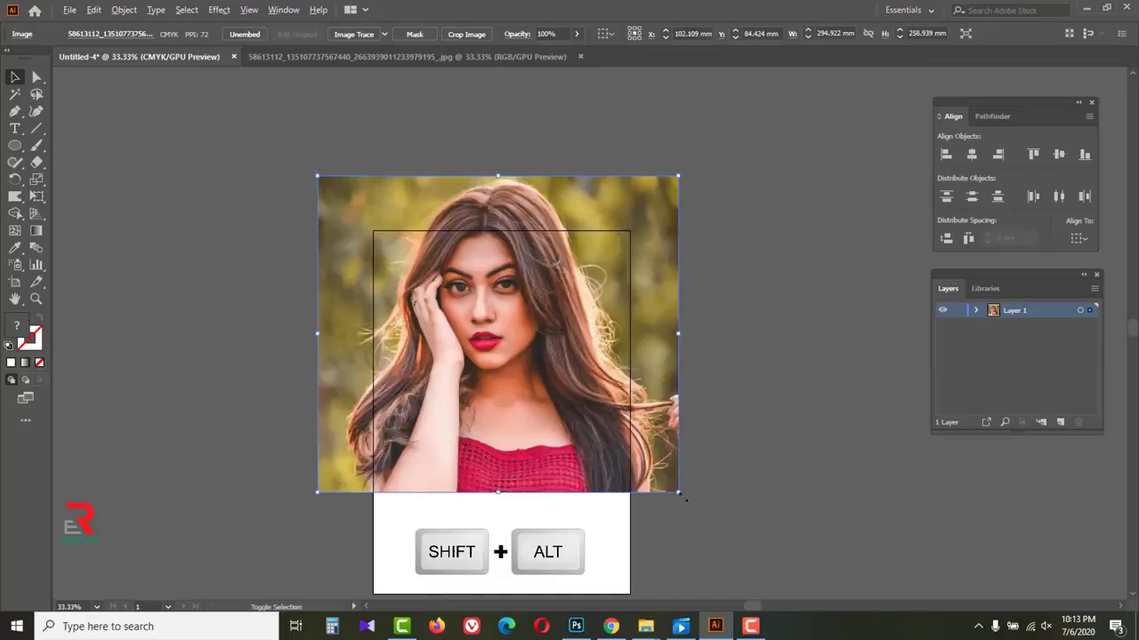
{"action": "left_click_drag", "start_coordinate": [685, 499], "coordinate": [545, 380]}
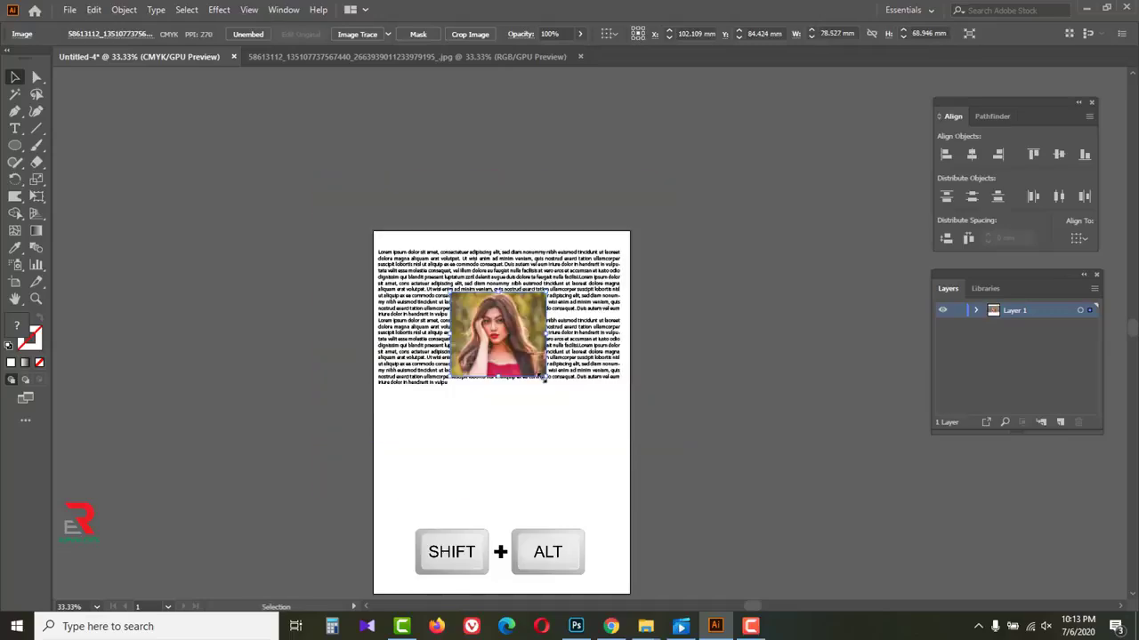
{"action": "key", "text": "ctrl+plus"}
{"action": "key", "text": "ctrl+plus"}
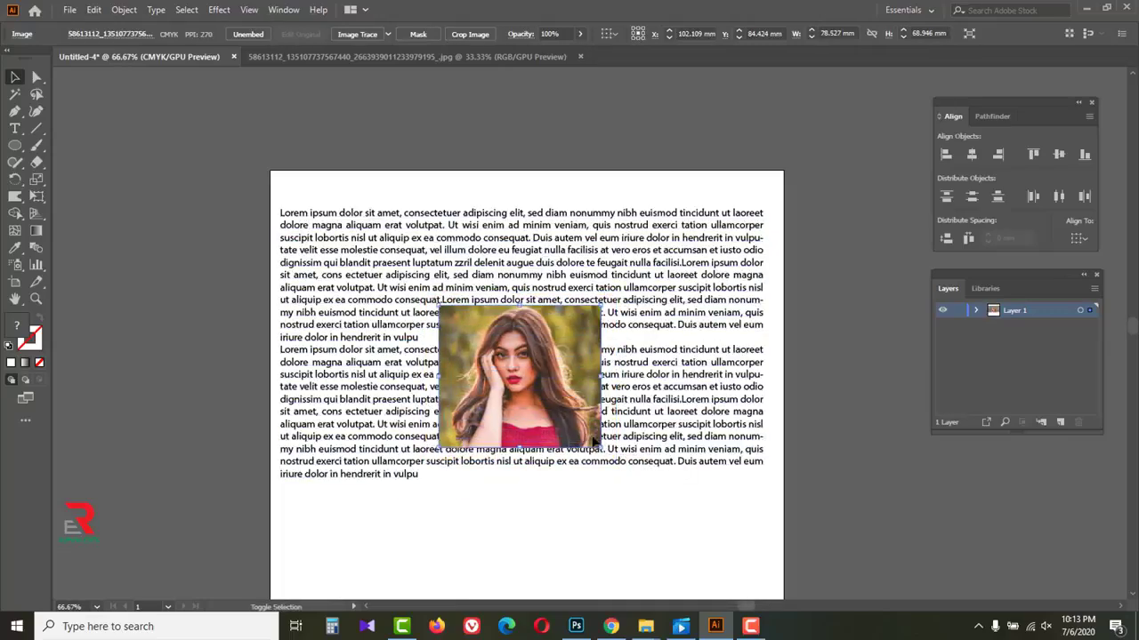
{"action": "key", "text": "ctrl+z"}
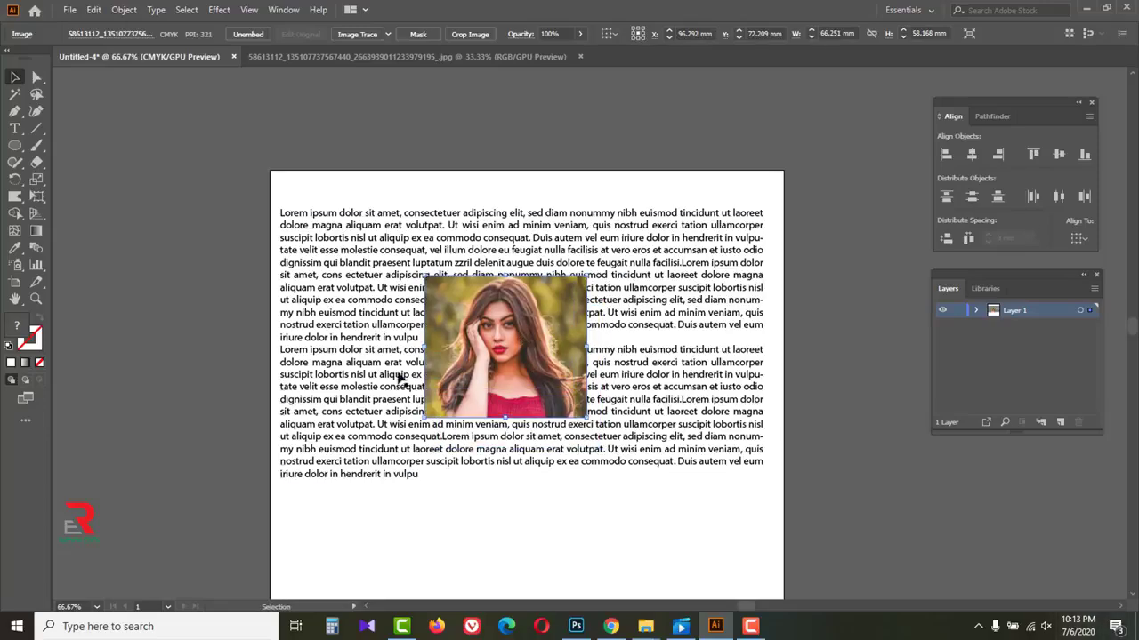
Apply Object > Text Wrap > Make to the photo and text frame, then view at 100%.
{"action": "left_click", "coordinate": [331, 286], "text": "shift"}
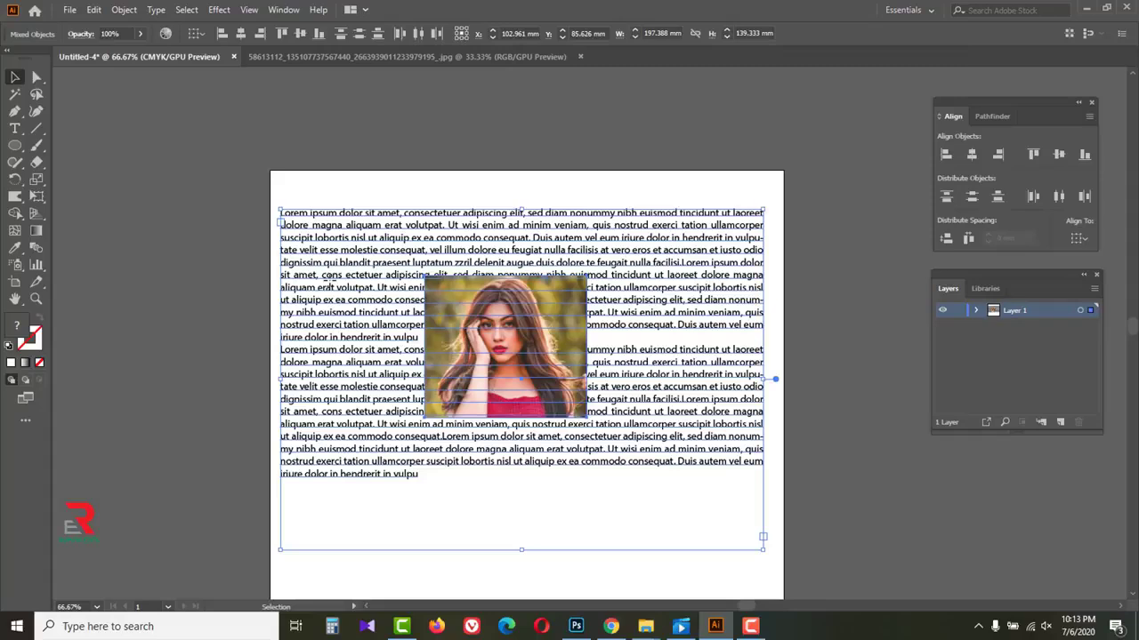
{"action": "left_click", "coordinate": [124, 10]}
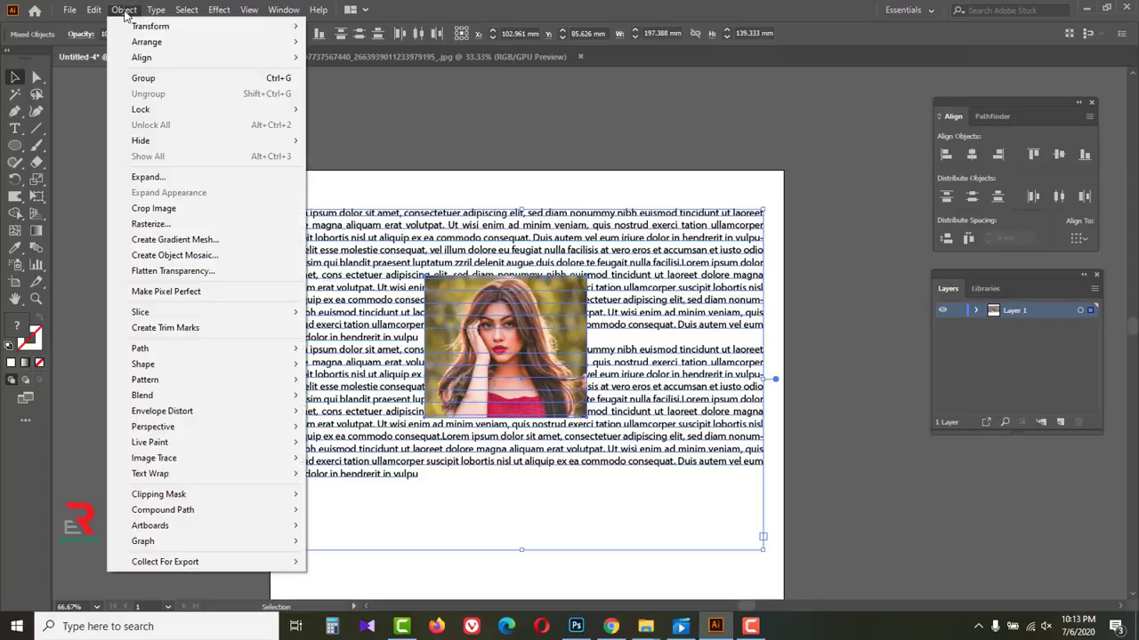
{"action": "mouse_move", "coordinate": [158, 476]}
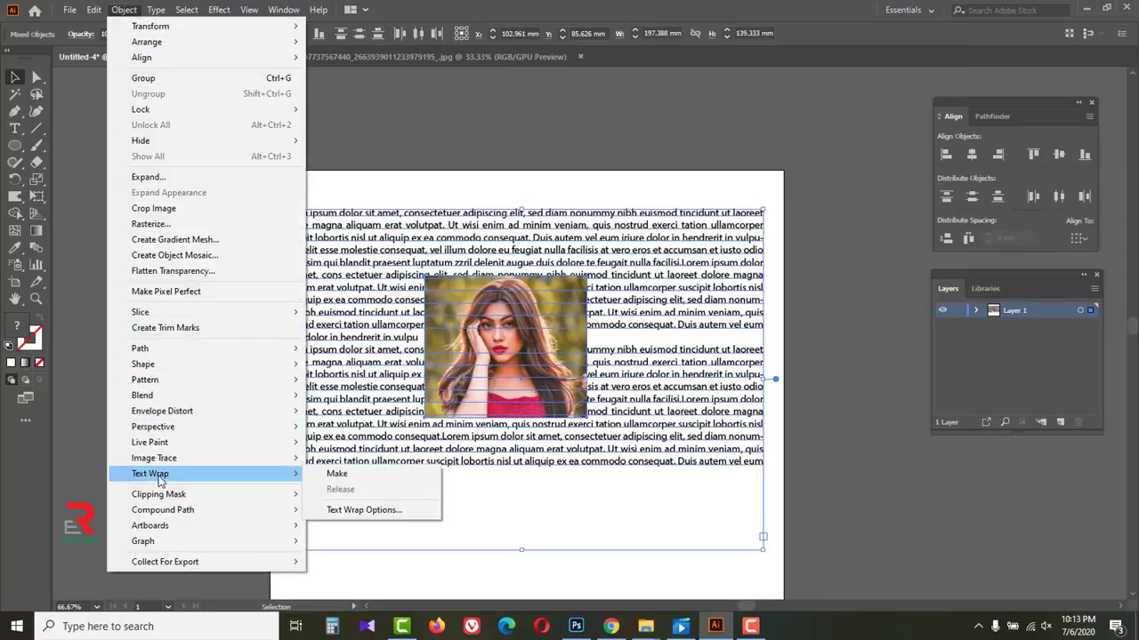
{"action": "left_click", "coordinate": [339, 475]}
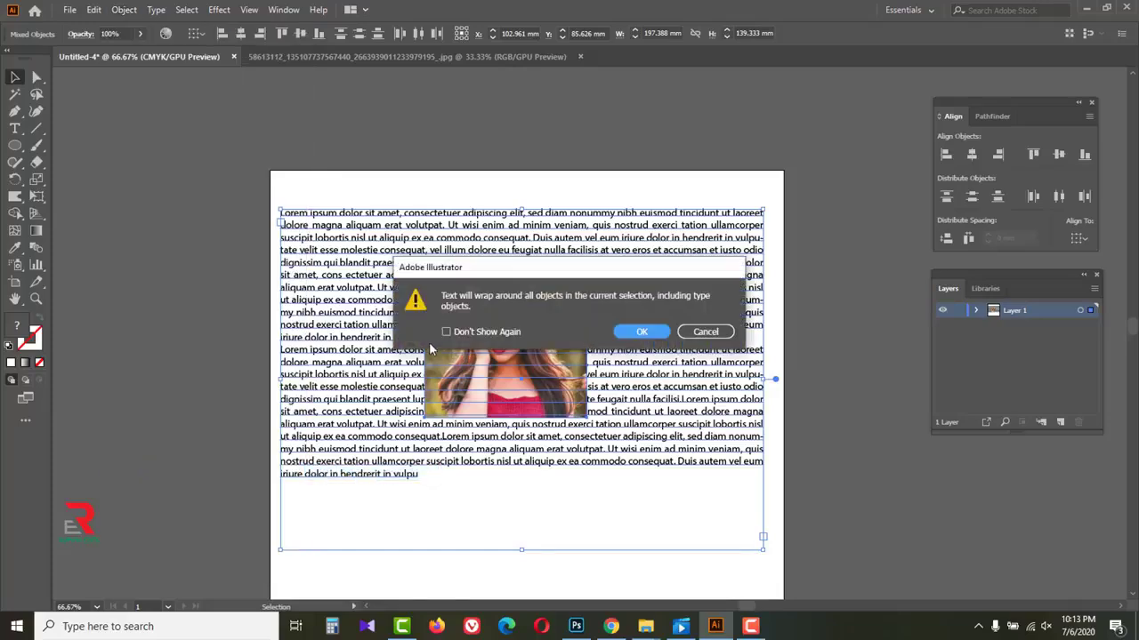
{"action": "left_click", "coordinate": [647, 332]}
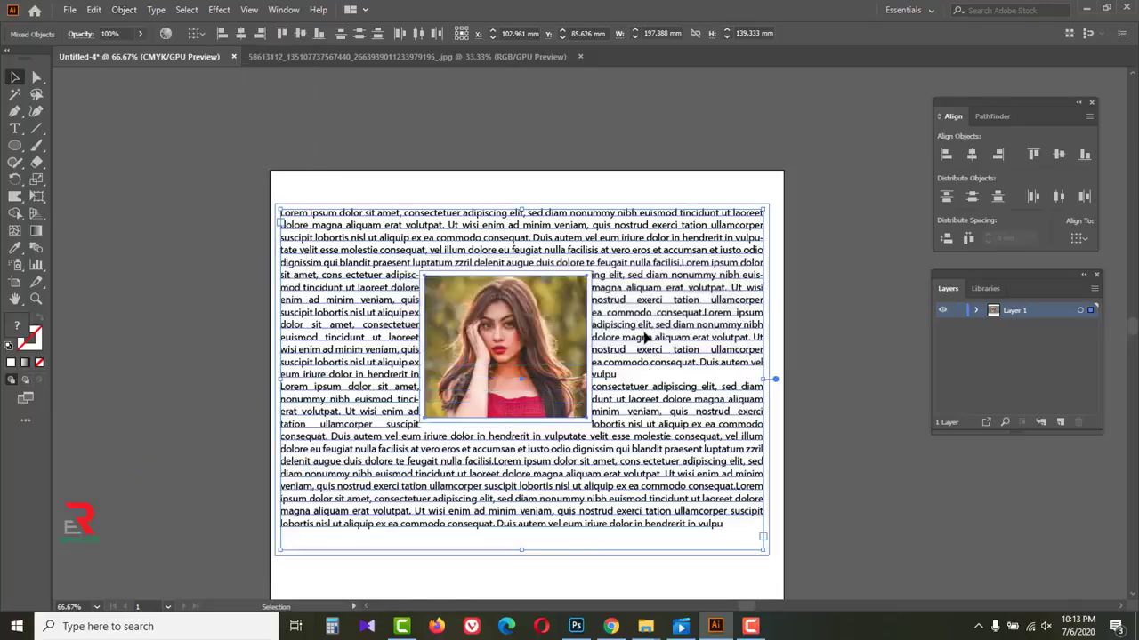
{"action": "left_click", "coordinate": [811, 346]}
{"action": "key", "text": "ctrl+space"}
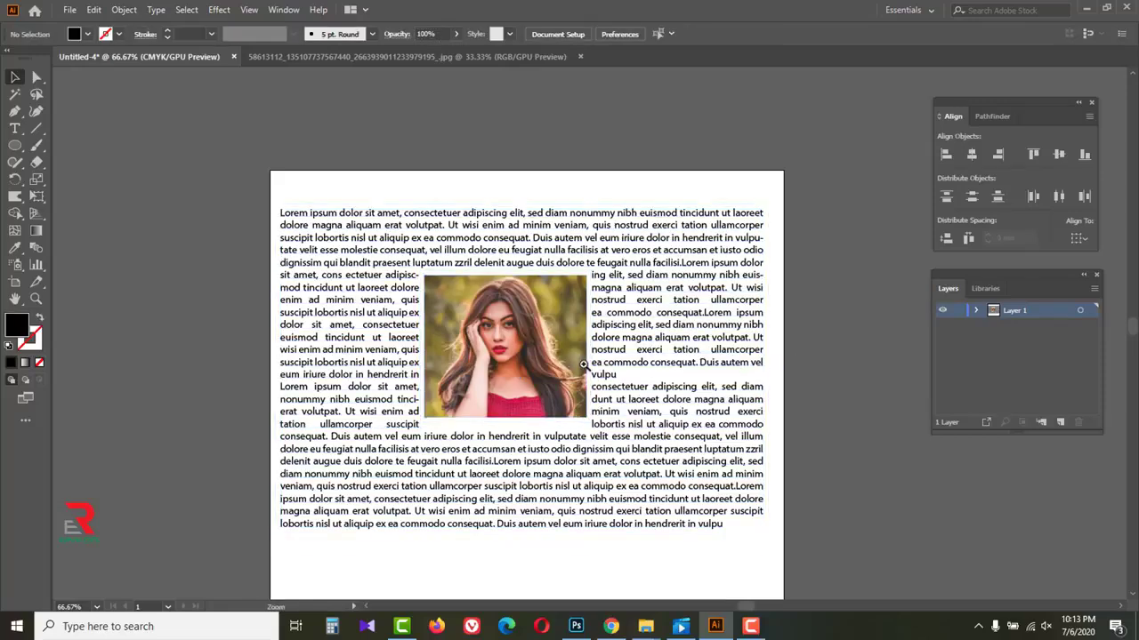
{"action": "left_click", "coordinate": [584, 364]}
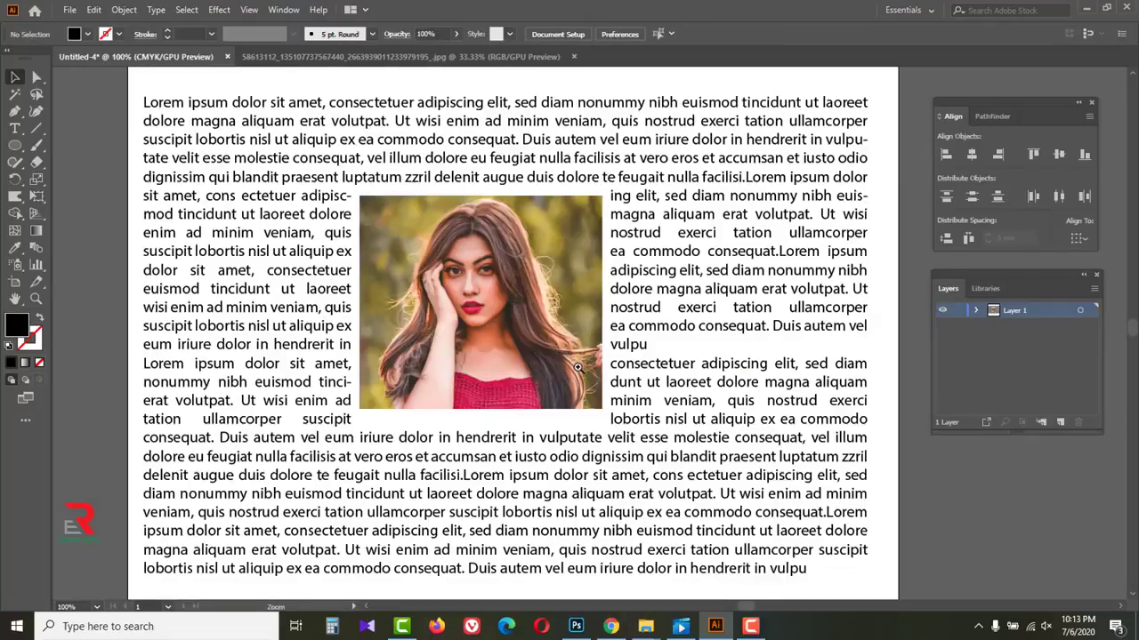
{"action": "left_click", "coordinate": [464, 276]}
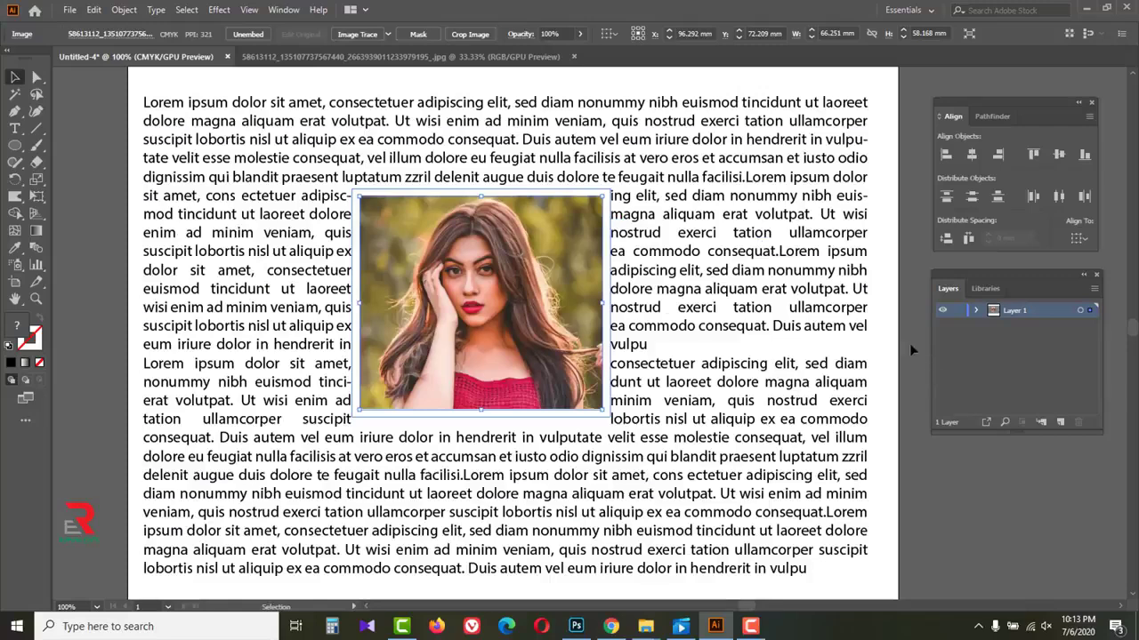
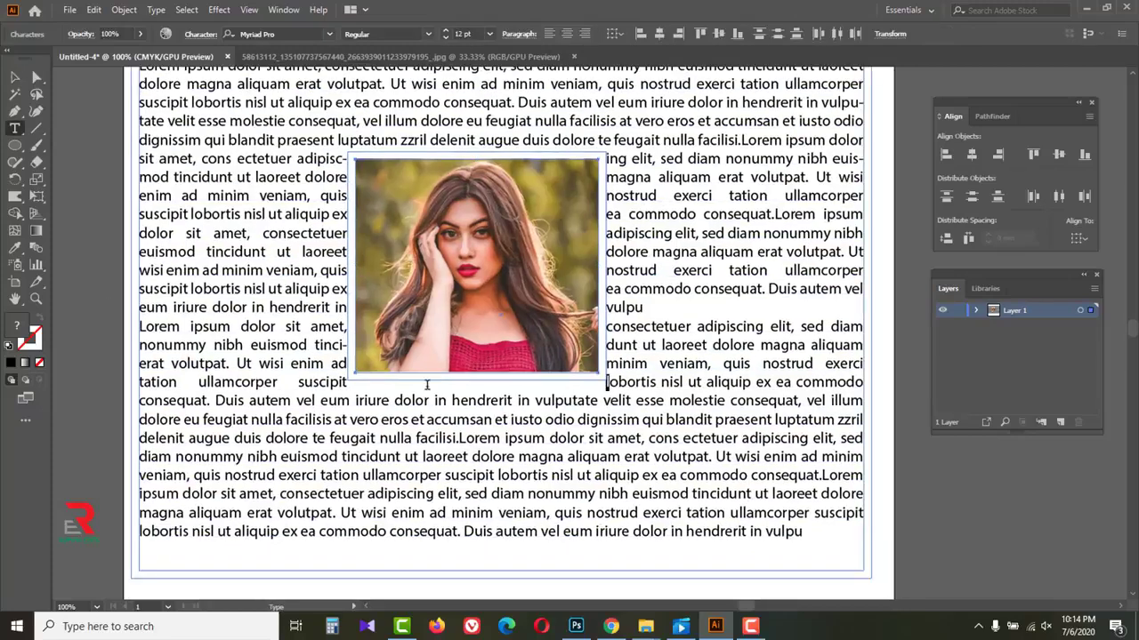
Select just the portrait and scale it down to about 59.98 × 51.091 mm so text reflows around it.
{"action": "double_click", "coordinate": [430, 421]}
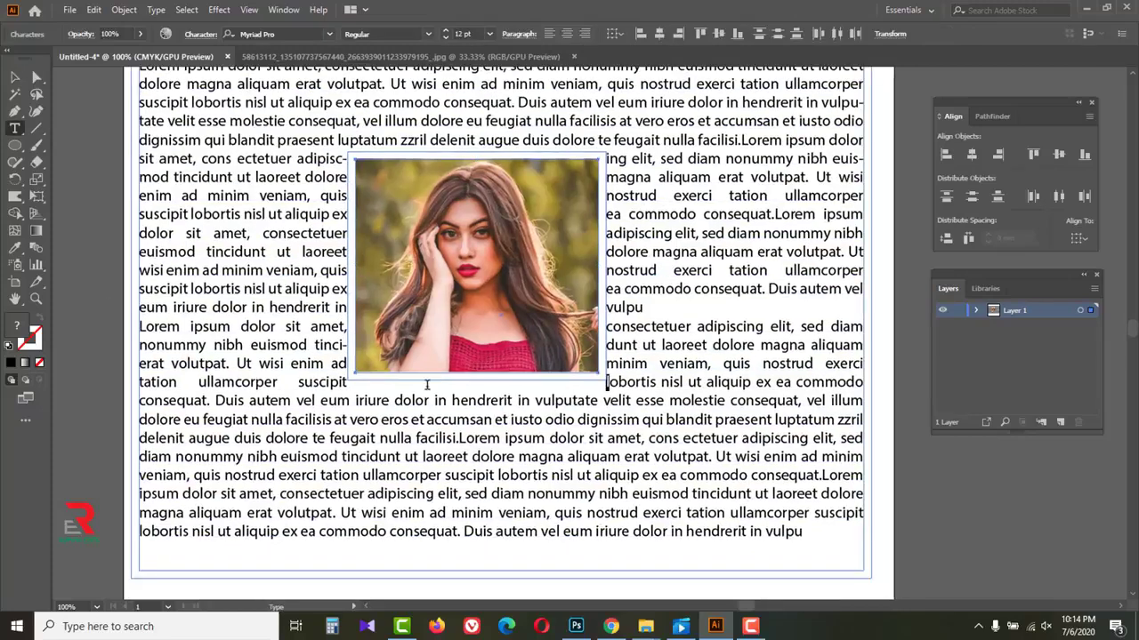
{"action": "left_click", "coordinate": [16, 77]}
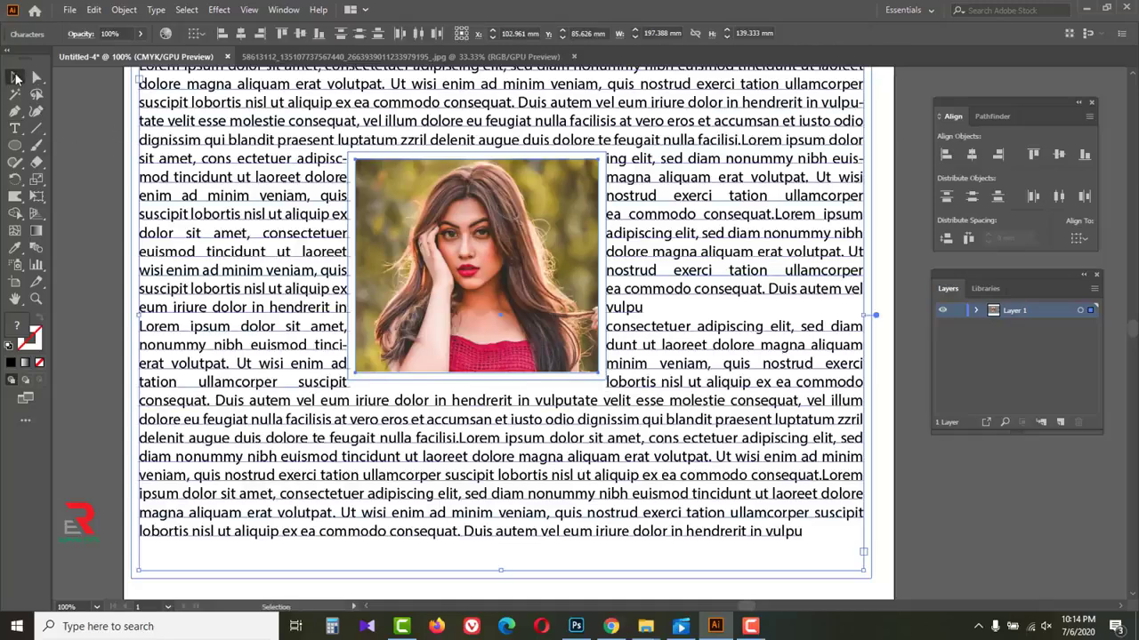
{"action": "left_click", "coordinate": [539, 332]}
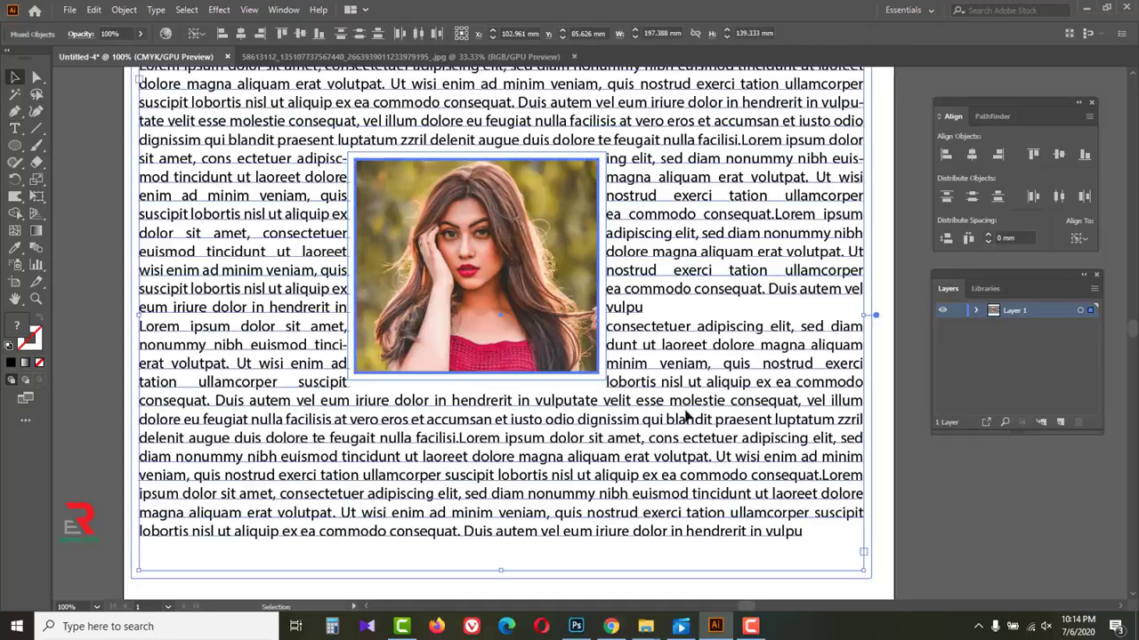
{"action": "left_click", "coordinate": [925, 488]}
{"action": "left_click", "coordinate": [594, 359]}
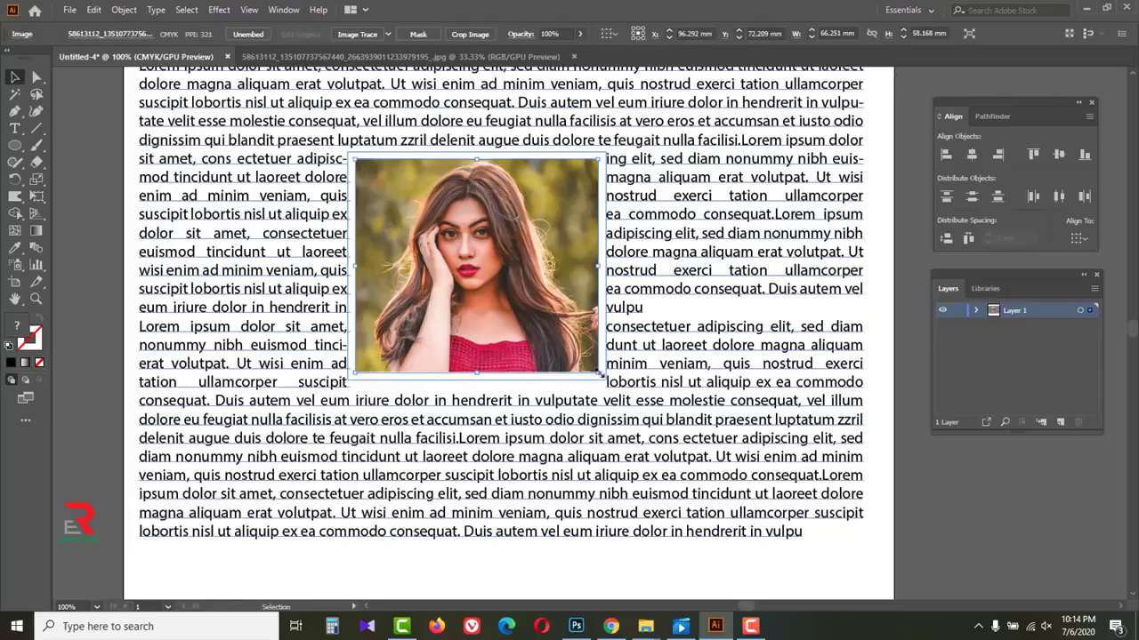
{"action": "left_click_drag", "start_coordinate": [596, 374], "coordinate": [576, 347]}
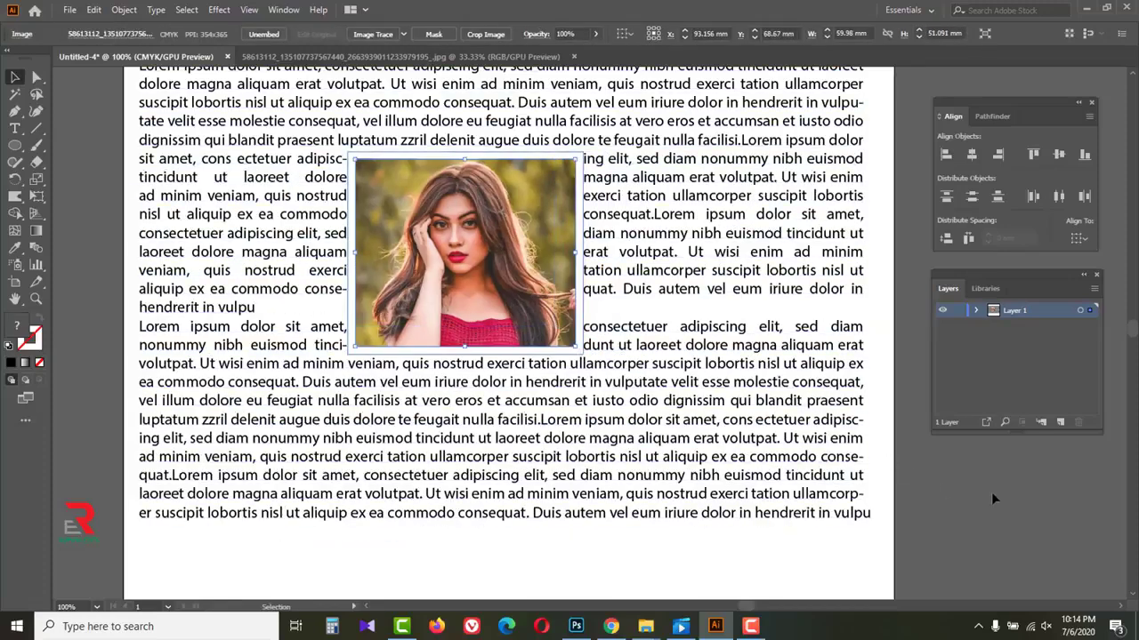
{"action": "key", "text": "ctrl+minus"}
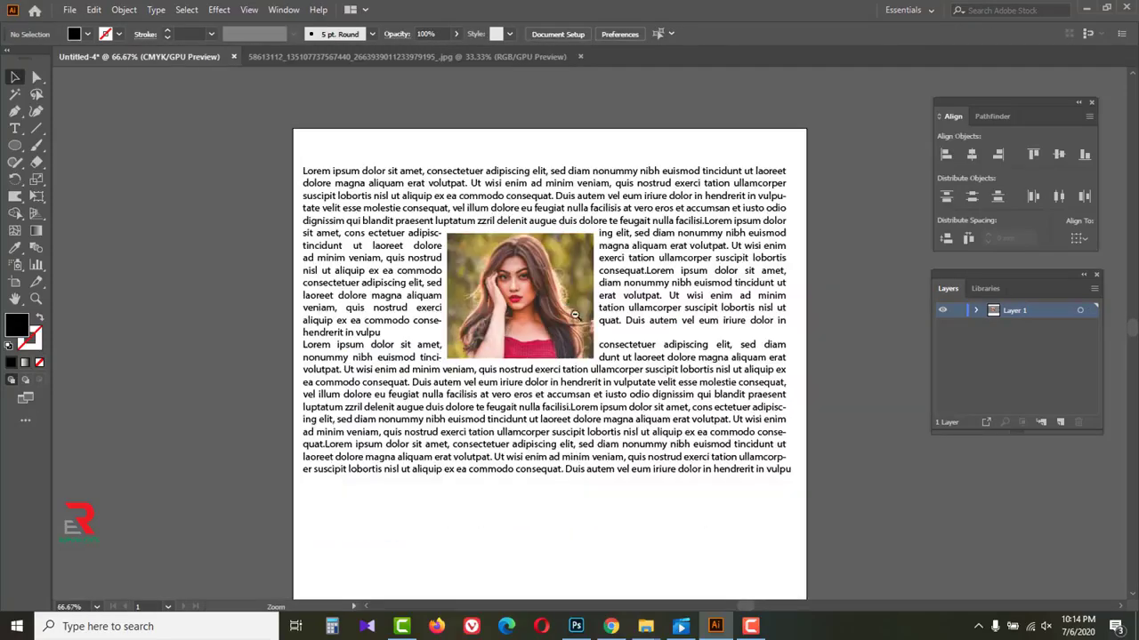
{"action": "left_click", "coordinate": [818, 480]}
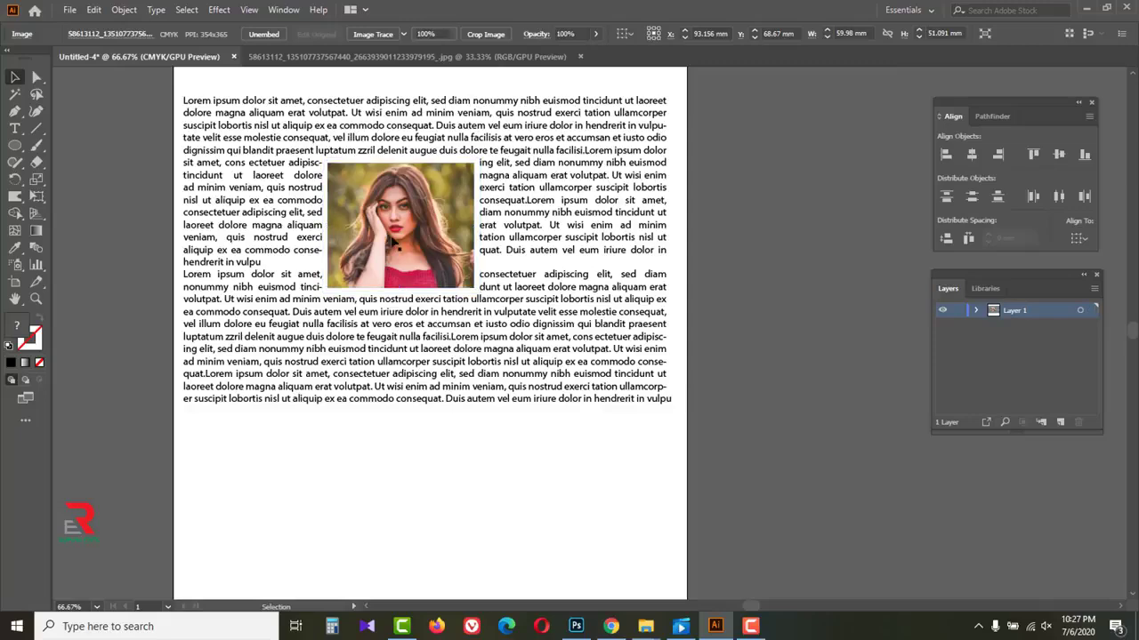
{"action": "left_click", "coordinate": [392, 218]}
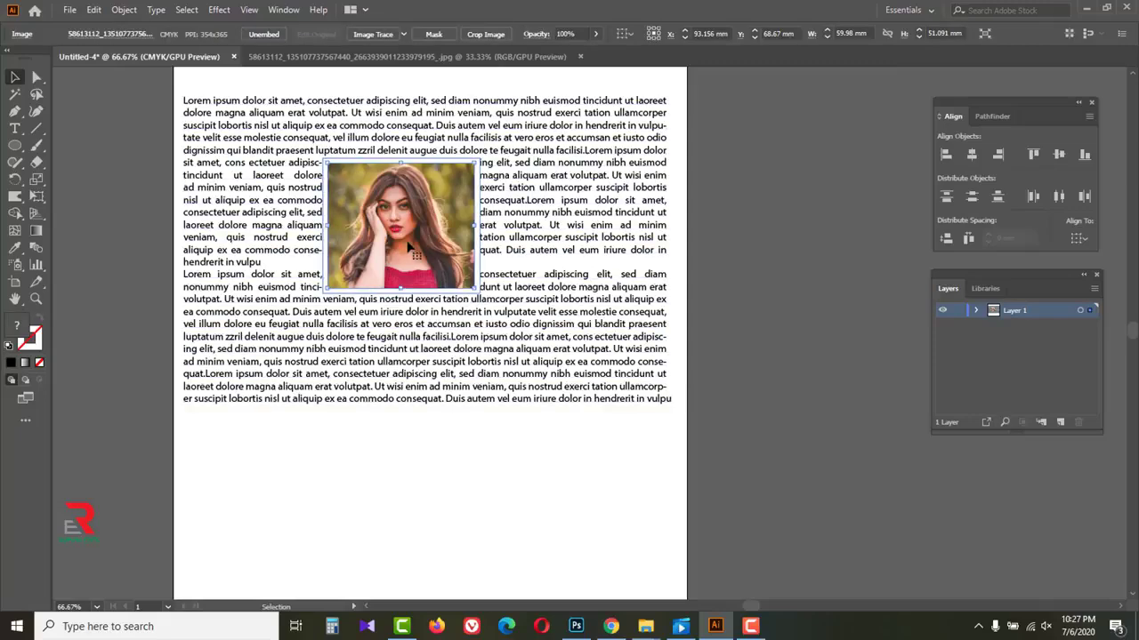
Move the portrait to the page's bottom-right corner and release its text wrap.
{"action": "left_click_drag", "start_coordinate": [403, 230], "coordinate": [595, 514]}
{"action": "left_click", "coordinate": [124, 9]}
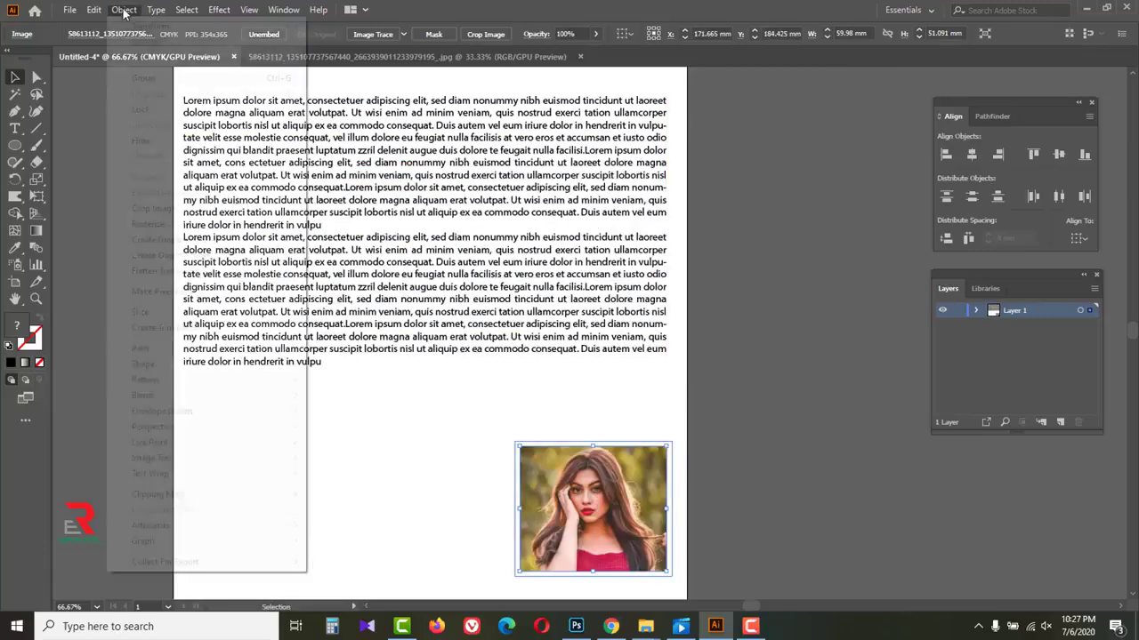
{"action": "mouse_move", "coordinate": [167, 479]}
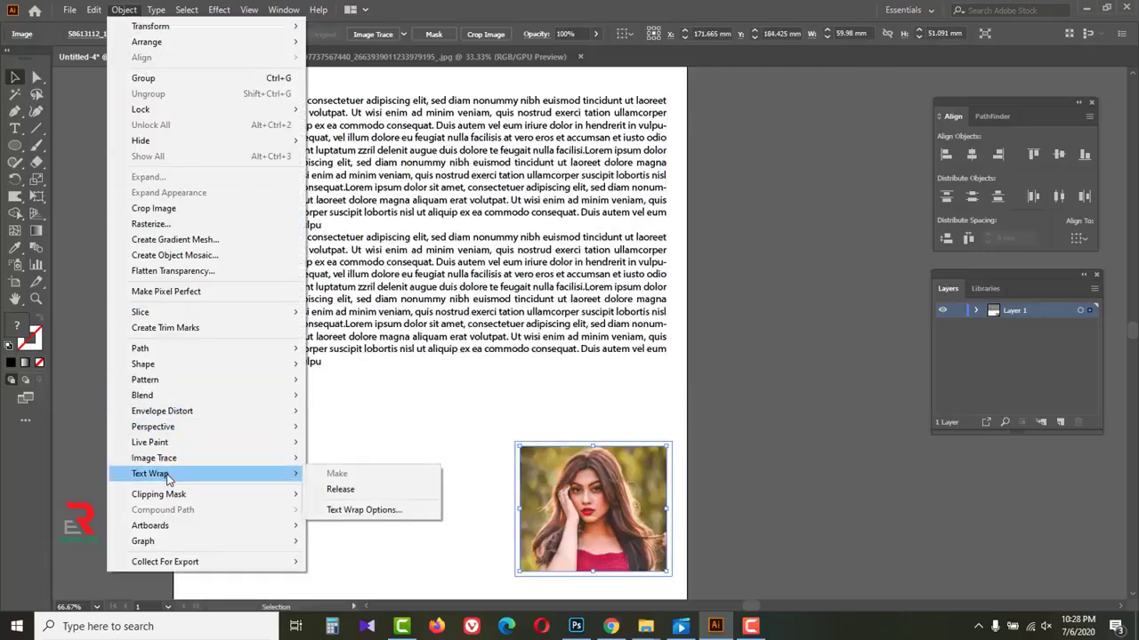
{"action": "left_click", "coordinate": [342, 490]}
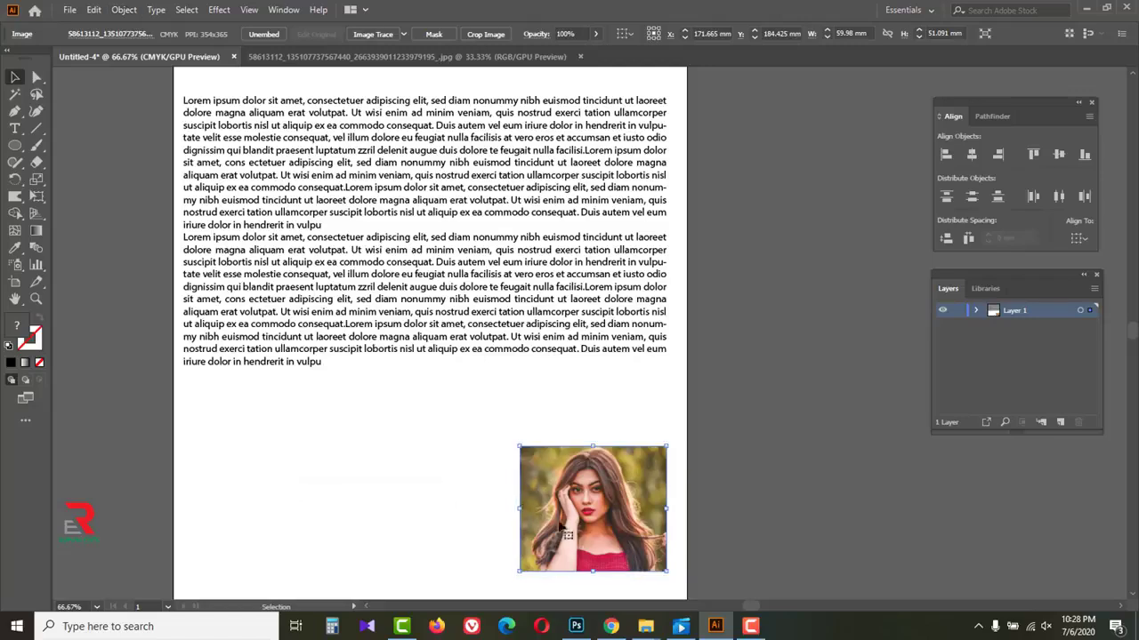
{"action": "left_click_drag", "start_coordinate": [605, 509], "coordinate": [621, 510]}
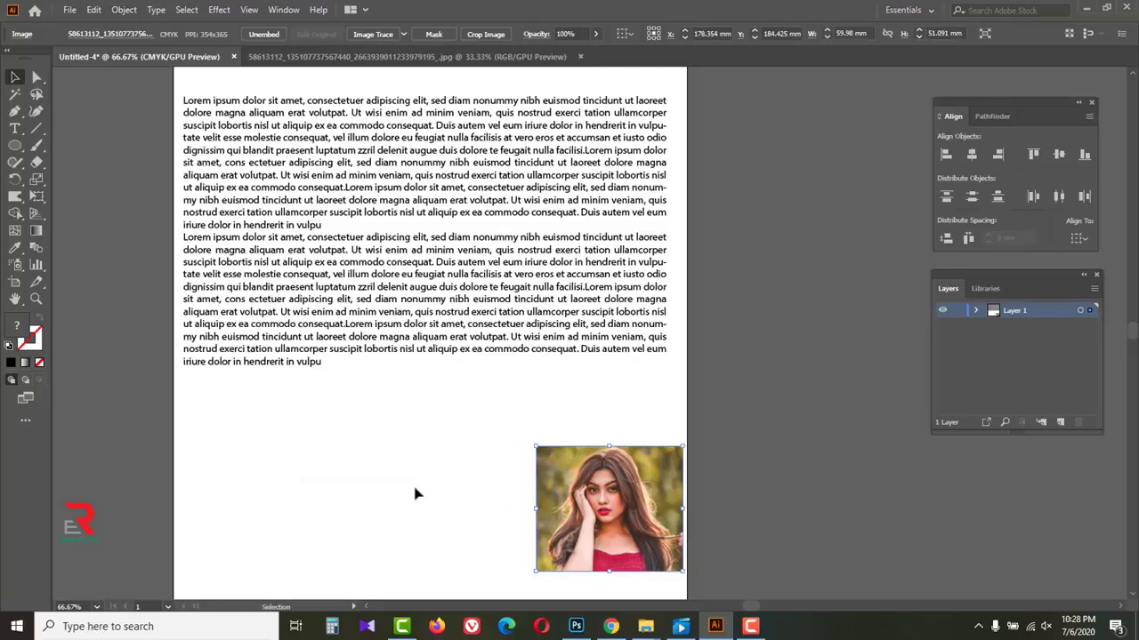
{"action": "left_click", "coordinate": [414, 494]}
{"action": "left_click_drag", "start_coordinate": [18, 148], "coordinate": [72, 180]}
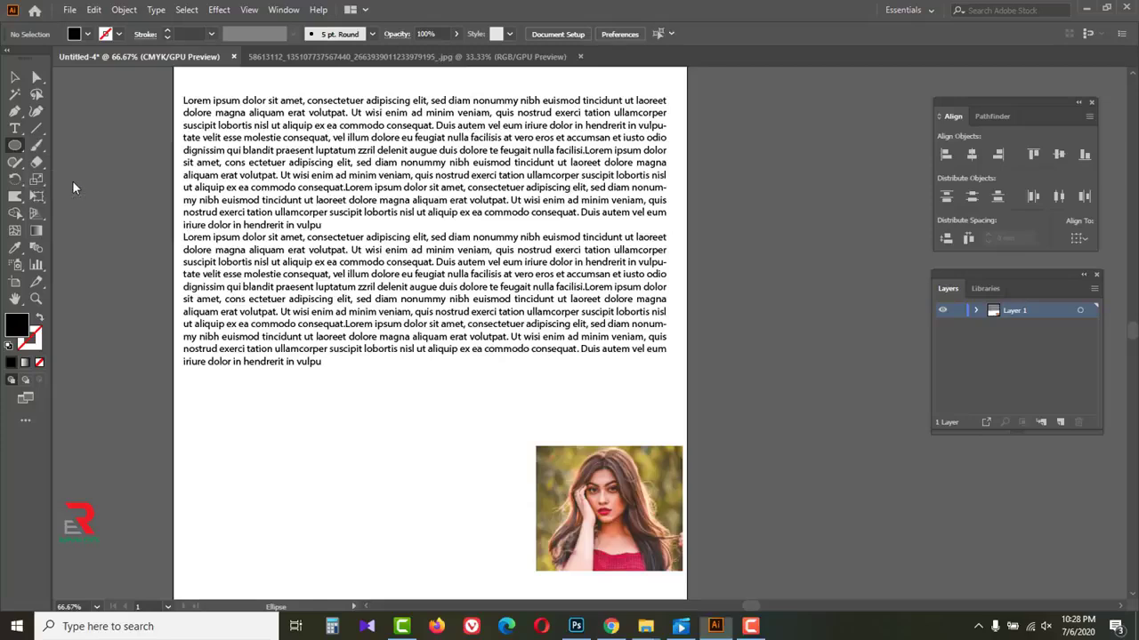
Draw a black circle and move it below the text.
{"action": "mouse_move", "coordinate": [406, 221]}
{"action": "left_mouse_down"}
{"action": "mouse_move", "coordinate": [445, 244]}
{"action": "mouse_move", "coordinate": [487, 301]}
{"action": "left_mouse_up"}
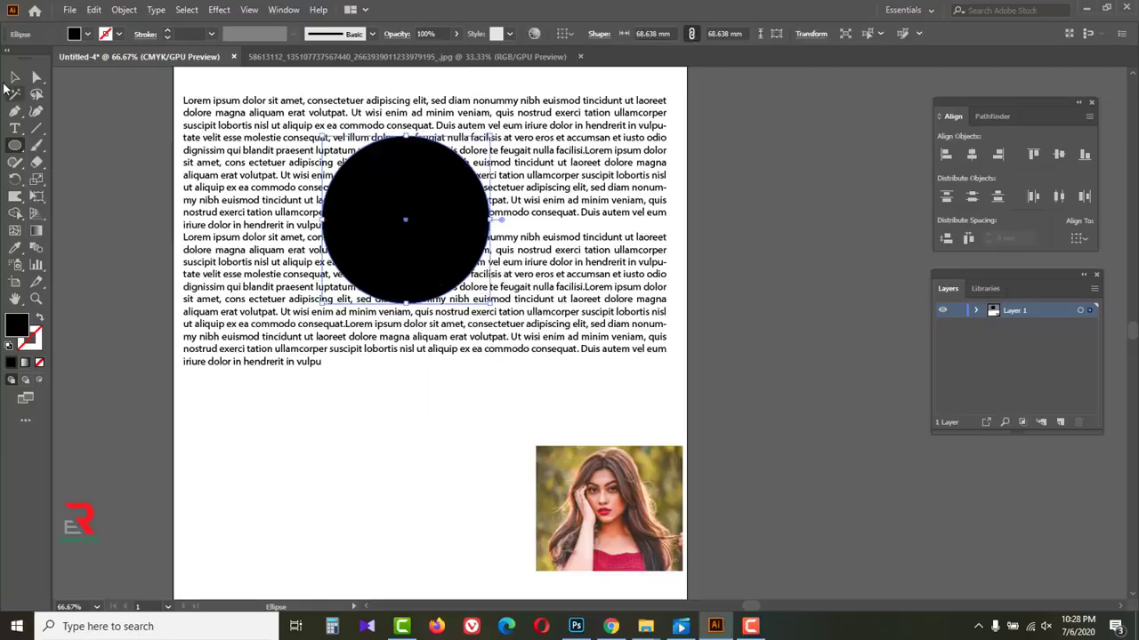
{"action": "key", "text": "v"}
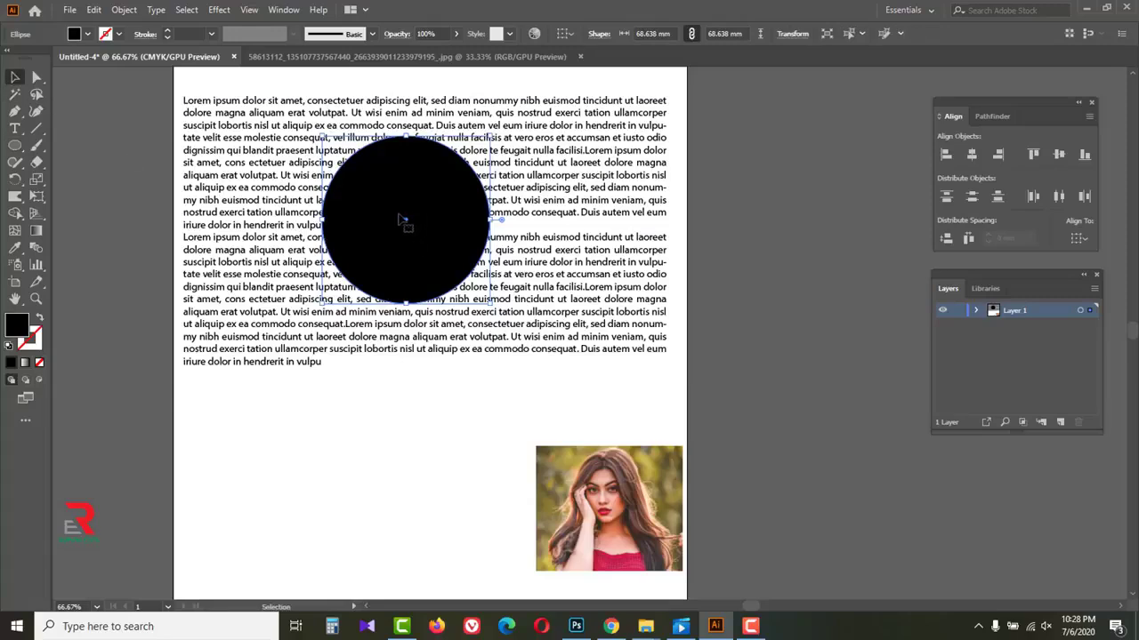
{"action": "left_click_drag", "start_coordinate": [398, 199], "coordinate": [402, 461]}
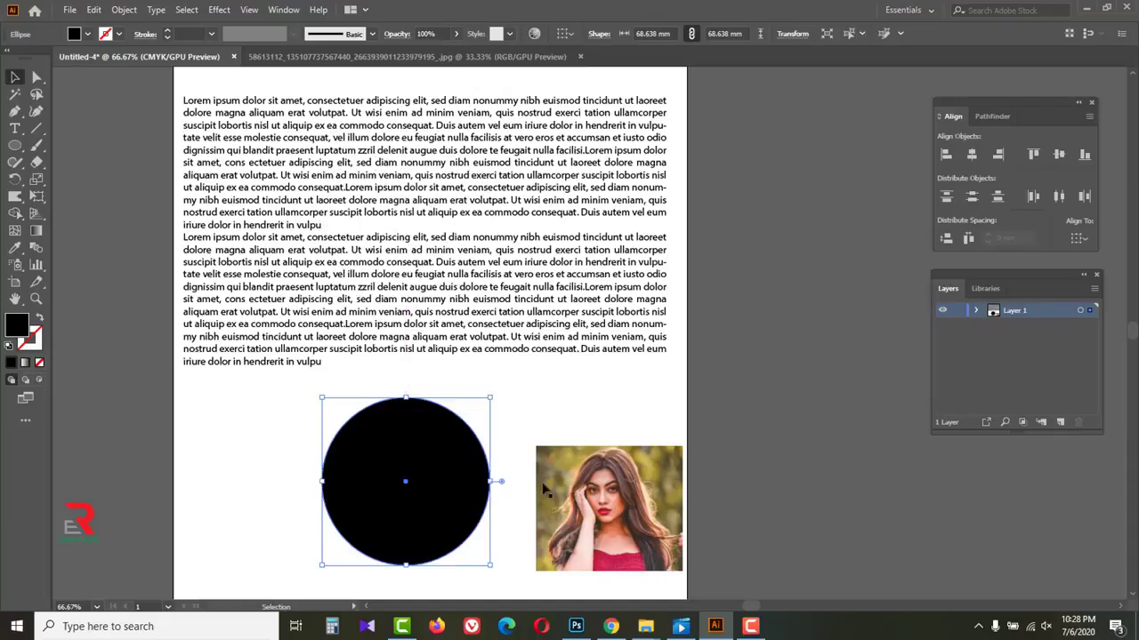
Enlarge the portrait behind the circle, centre the face, and apply Make Clipping Mask.
{"action": "left_click_drag", "start_coordinate": [566, 498], "coordinate": [373, 461]}
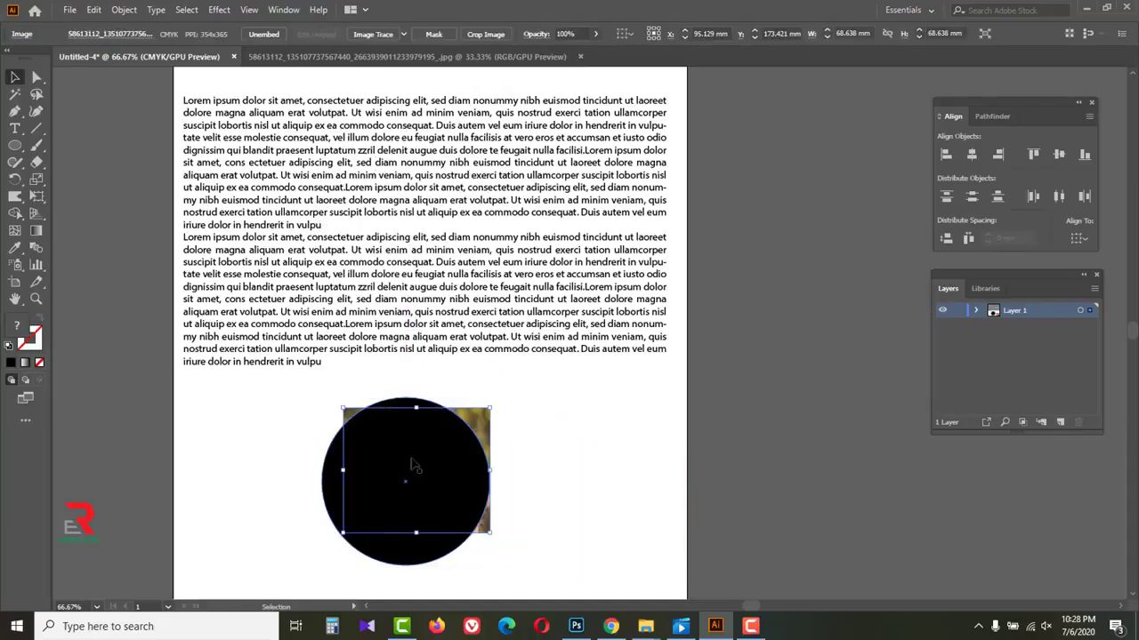
{"action": "left_click_drag", "start_coordinate": [492, 534], "coordinate": [557, 567]}
{"action": "left_click_drag", "start_coordinate": [503, 534], "coordinate": [488, 539]}
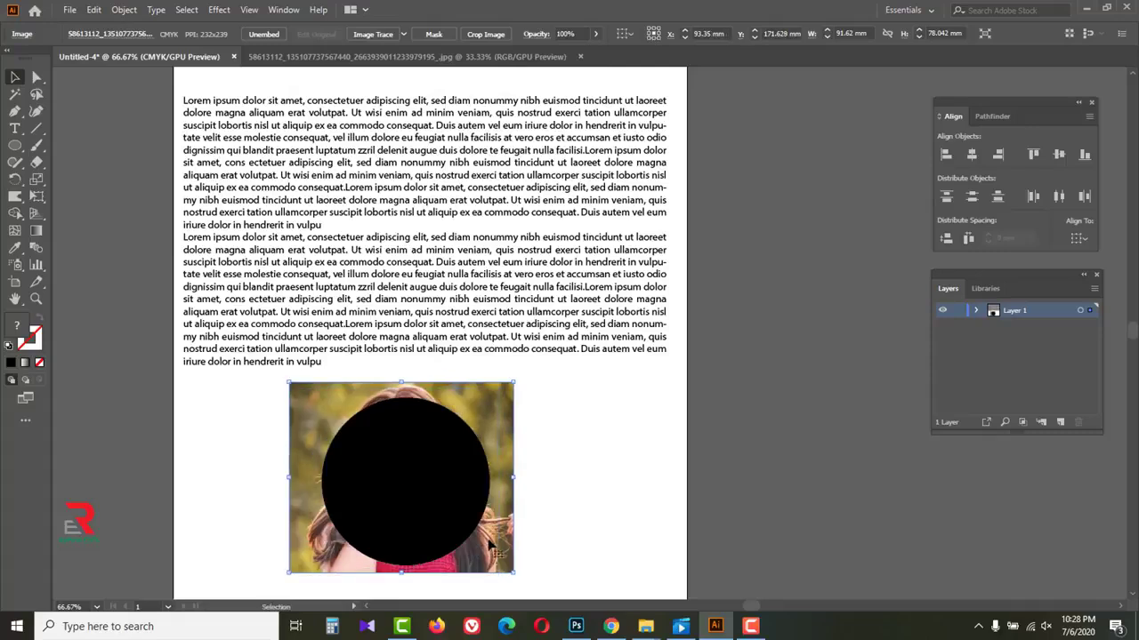
{"action": "left_click", "coordinate": [566, 525]}
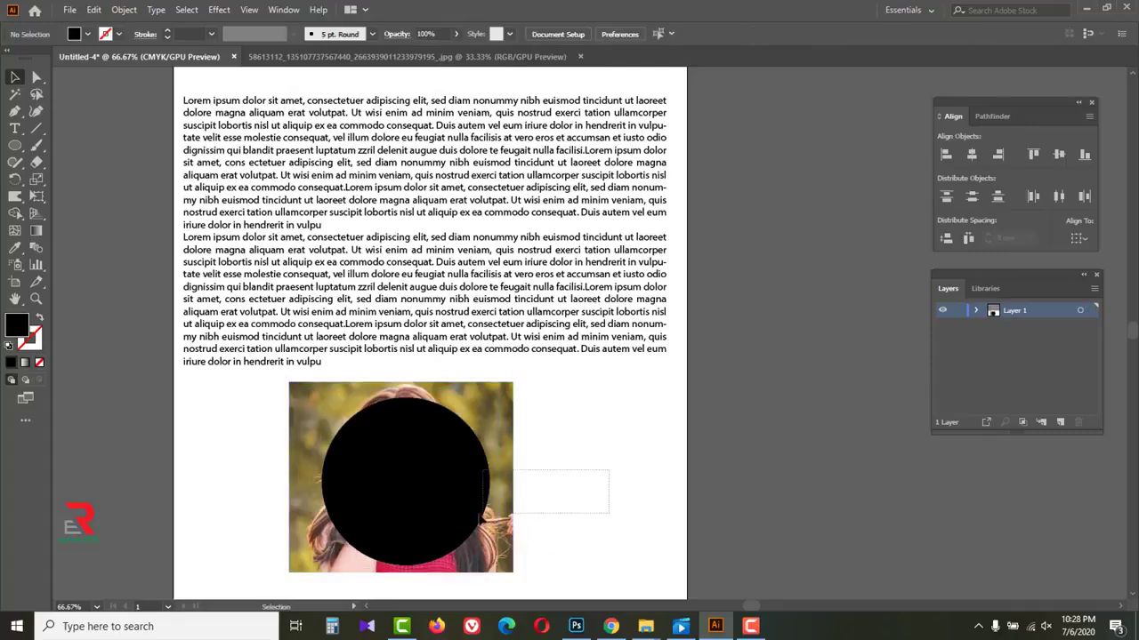
{"action": "left_click_drag", "start_coordinate": [483, 514], "coordinate": [450, 522]}
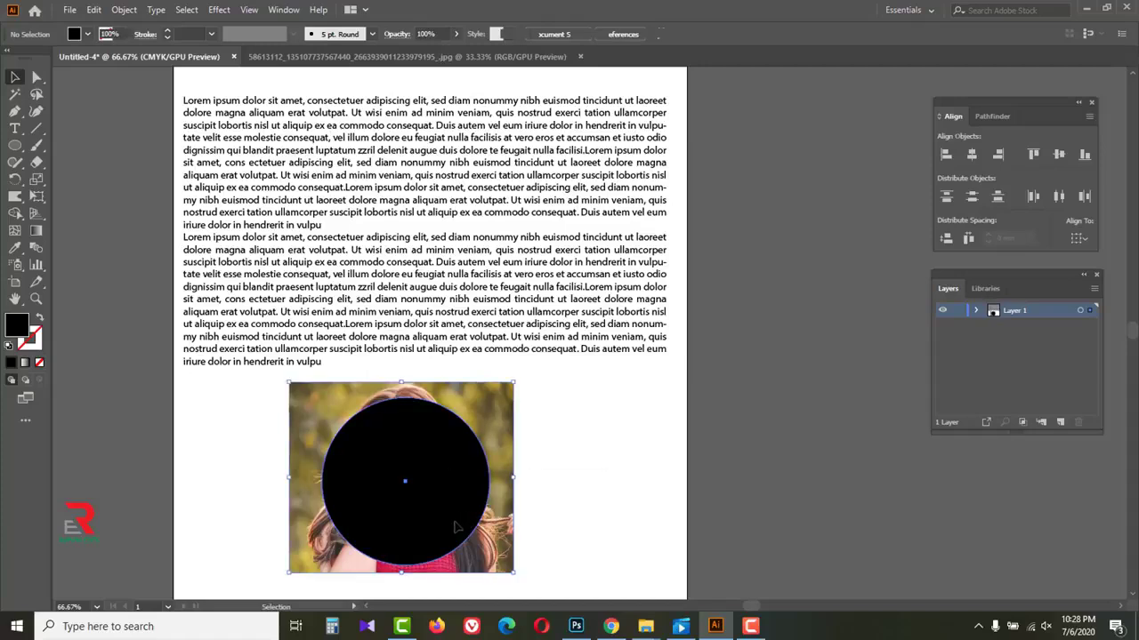
{"action": "right_click", "coordinate": [458, 458]}
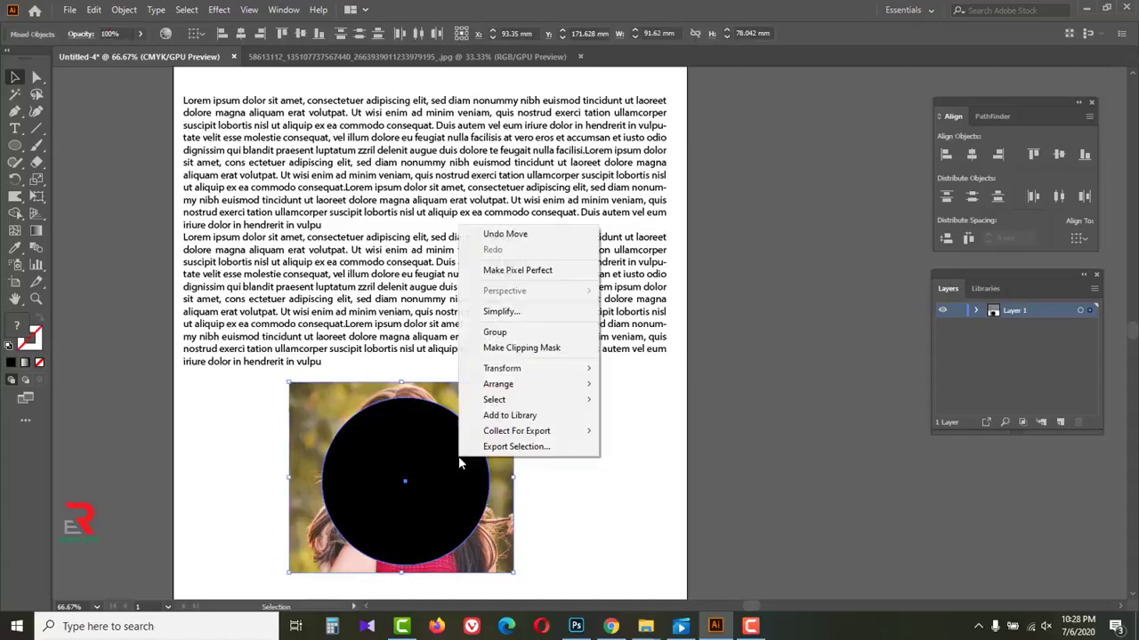
{"action": "left_click", "coordinate": [521, 347]}
{"action": "left_click", "coordinate": [564, 475]}
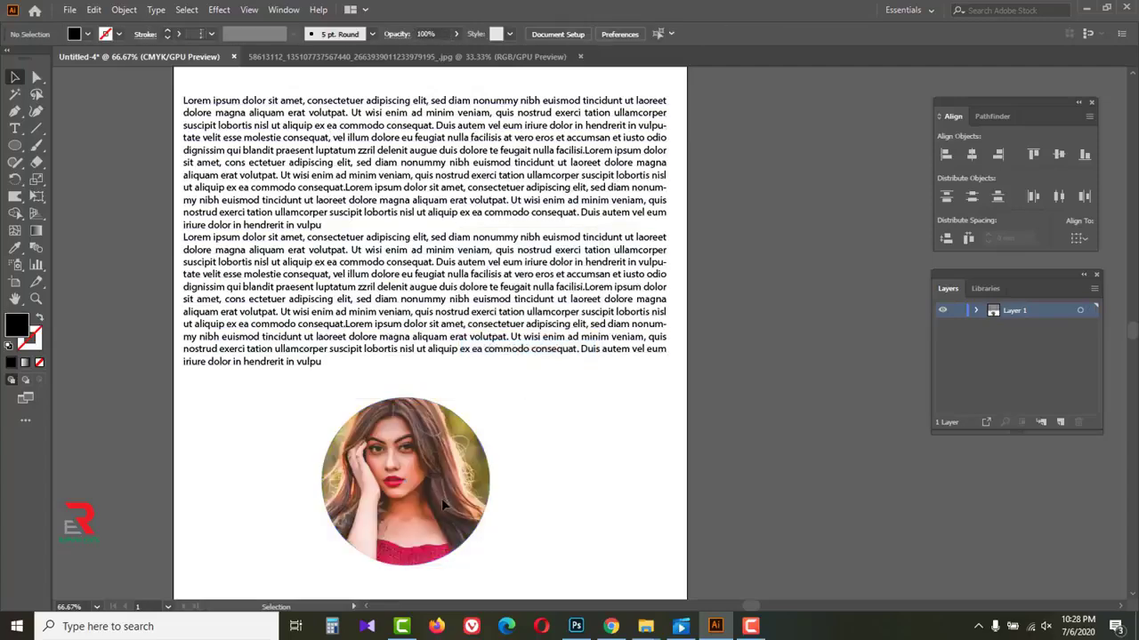
Move the circular portrait up into the text and apply Object > Text Wrap > Make.
{"action": "left_click_drag", "start_coordinate": [413, 505], "coordinate": [420, 249]}
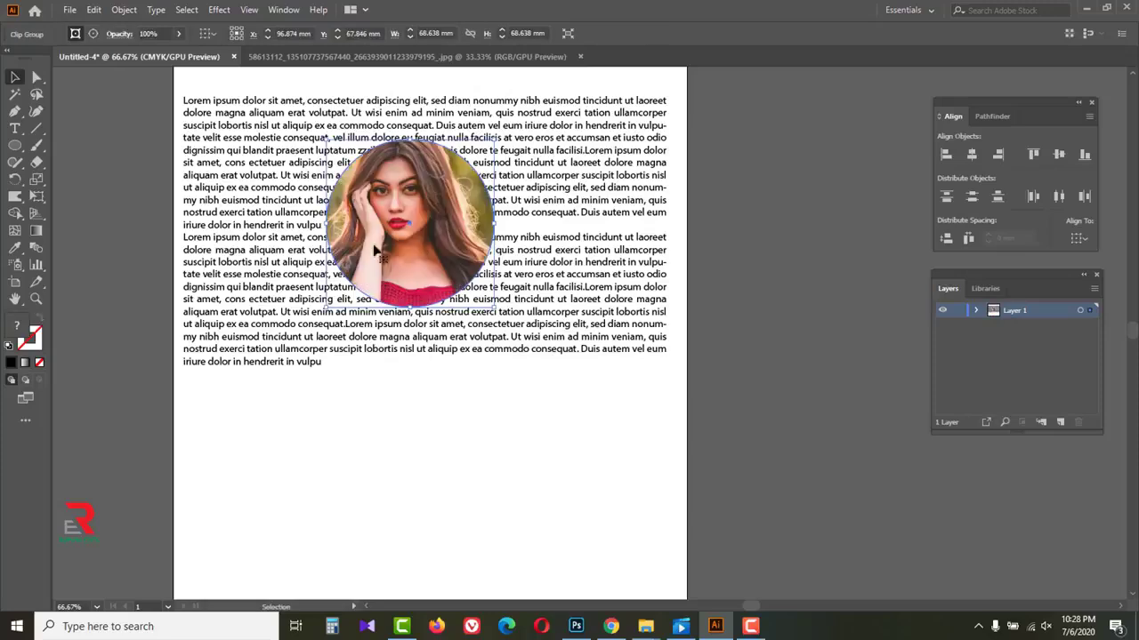
{"action": "left_click", "coordinate": [124, 10]}
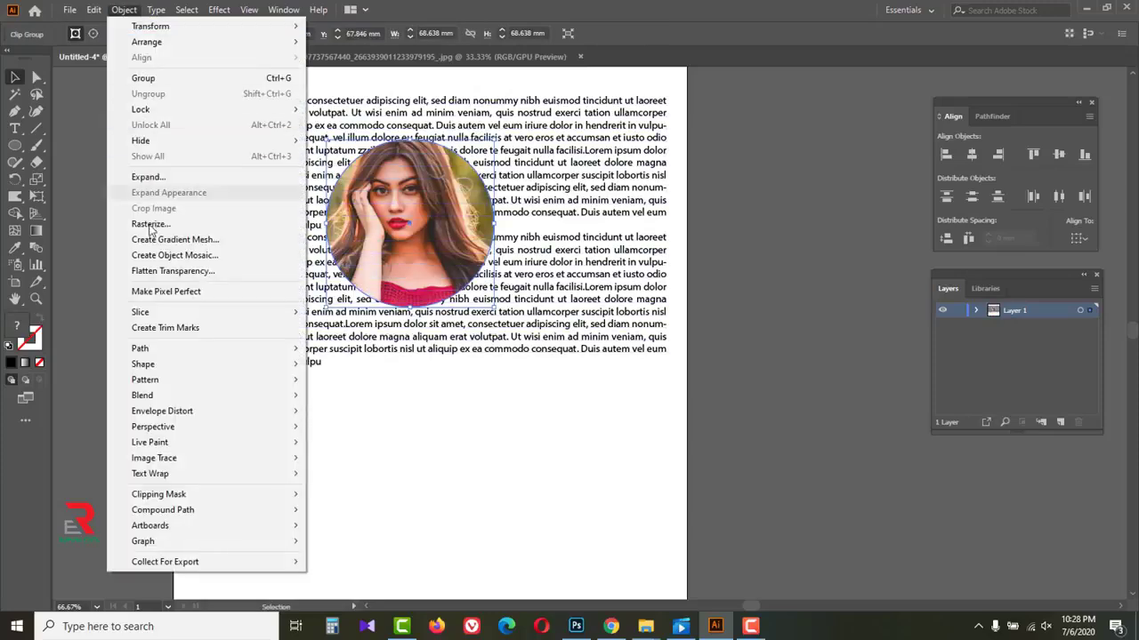
{"action": "mouse_move", "coordinate": [173, 480]}
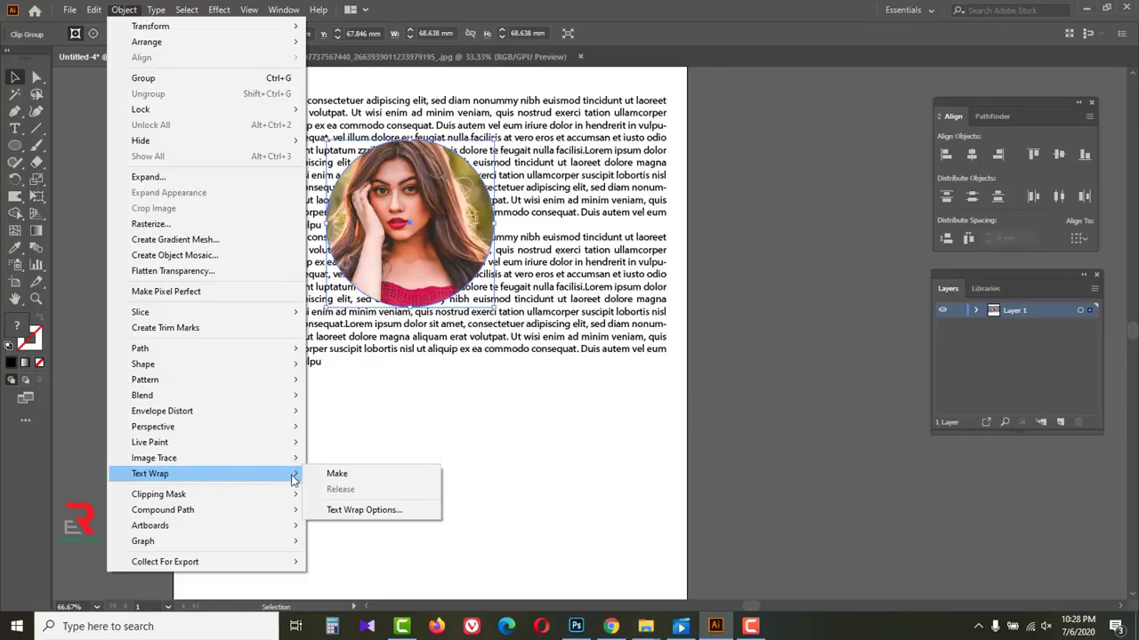
{"action": "left_click", "coordinate": [344, 476]}
{"action": "left_click", "coordinate": [465, 470]}
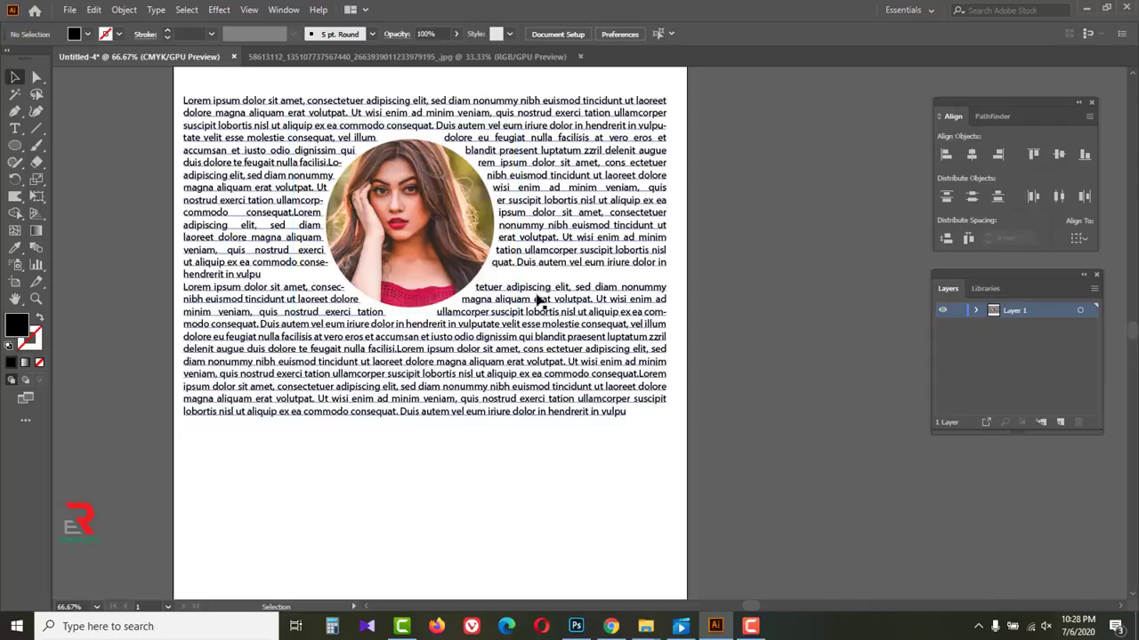
Delete the paragraph break after 'vulpu' to merge the two paragraphs into one.
{"action": "left_click", "coordinate": [517, 351]}
{"action": "left_click", "coordinate": [14, 128]}
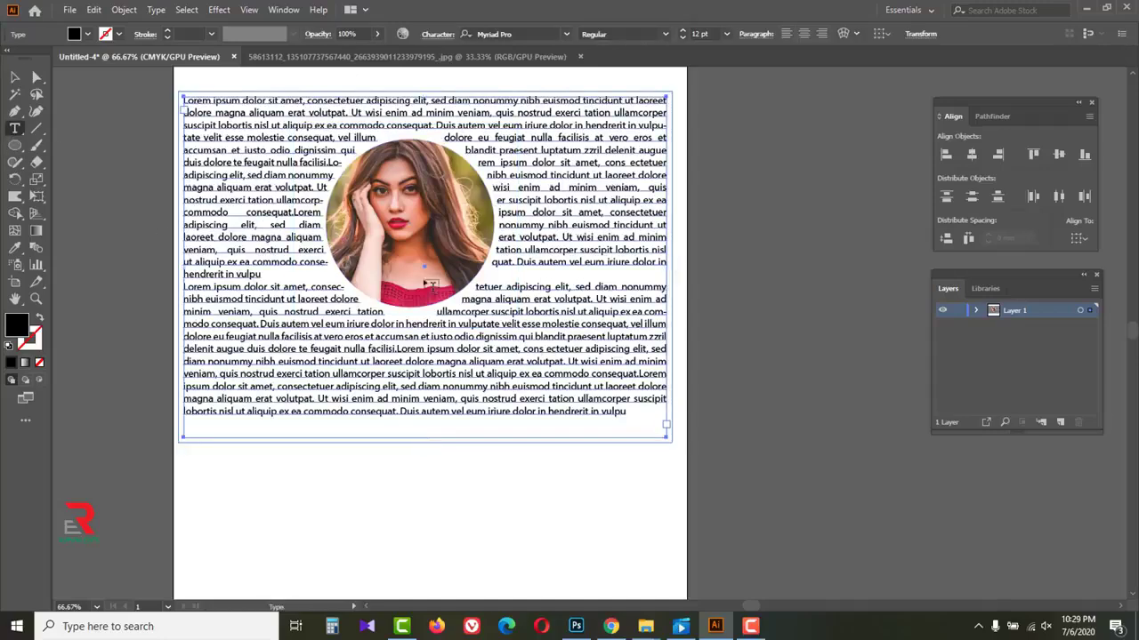
{"action": "left_click", "coordinate": [263, 278]}
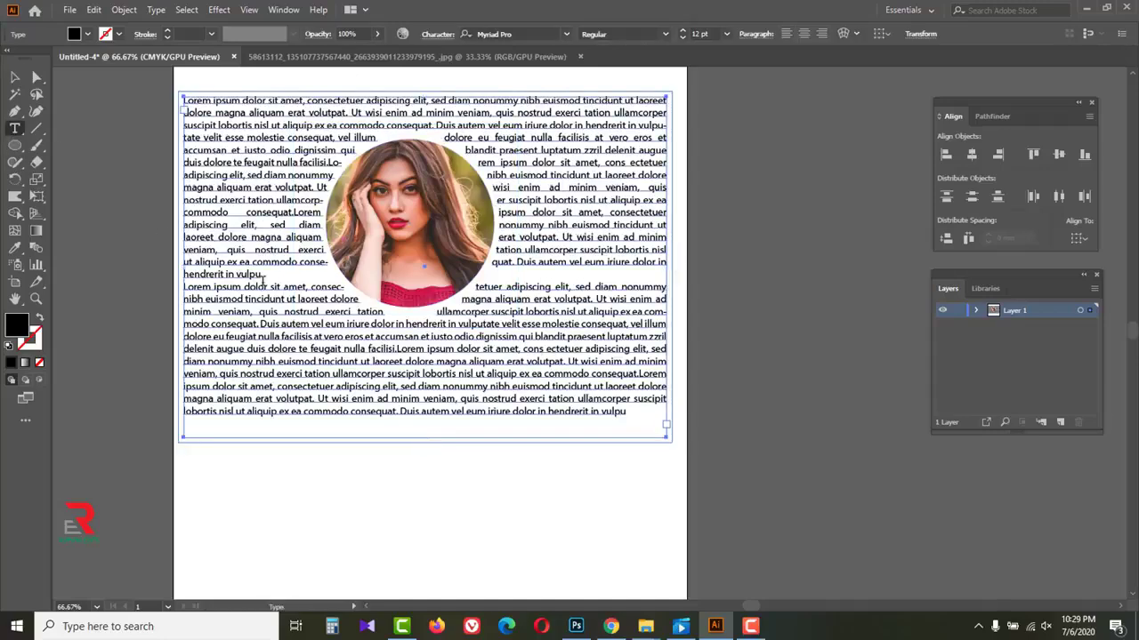
{"action": "left_click", "coordinate": [185, 287]}
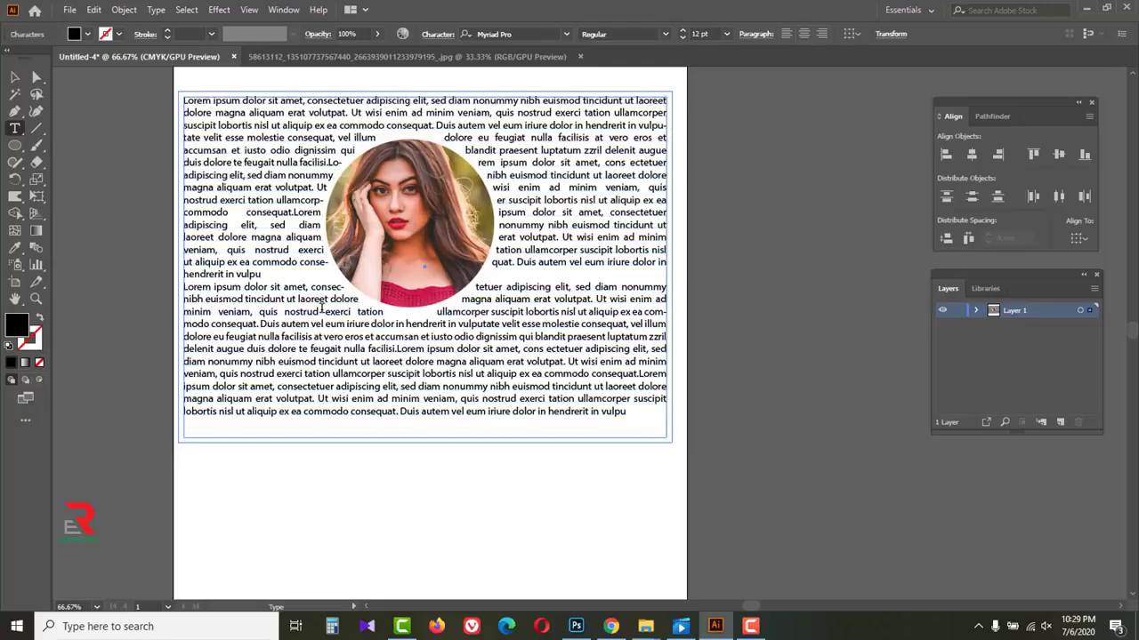
{"action": "key", "text": "BackSpace"}
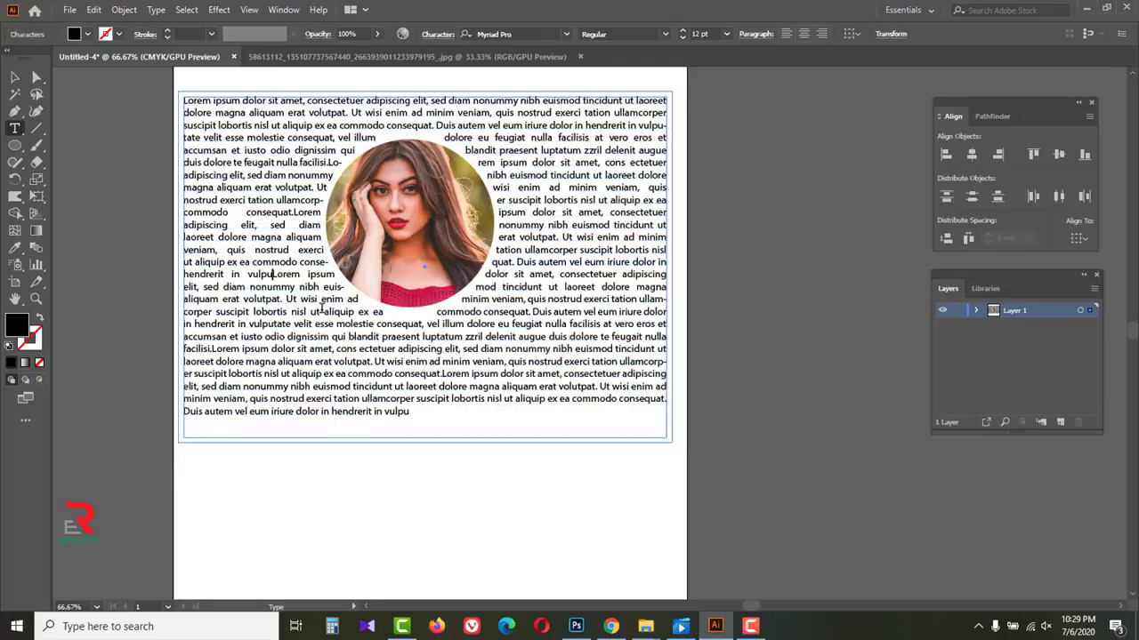
{"action": "key", "text": "Escape"}
{"action": "left_click", "coordinate": [520, 490]}
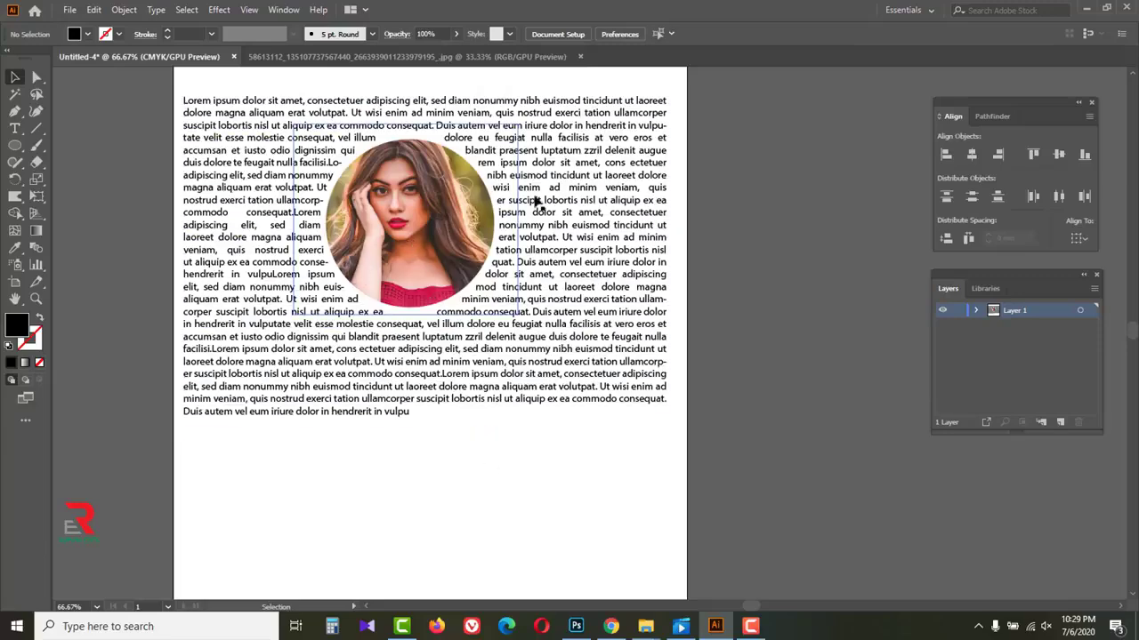
Zoom out to 50% to see the empty area below the text, and browse the Free Transform and Warp flyouts.
{"action": "key", "text": "ctrl+minus"}
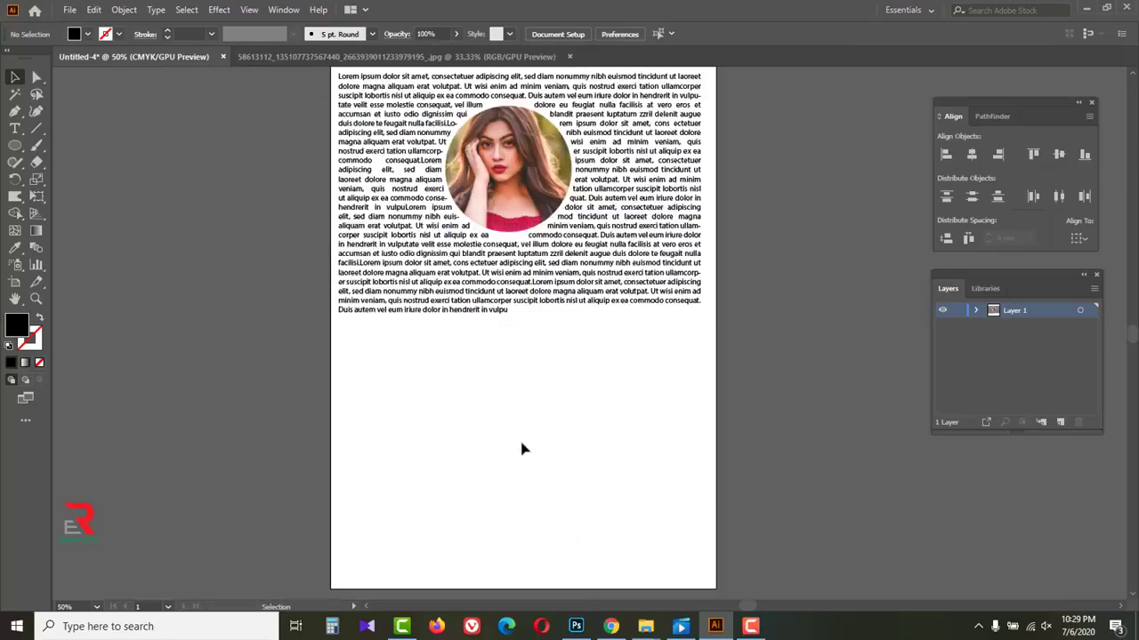
{"action": "left_click", "coordinate": [38, 199]}
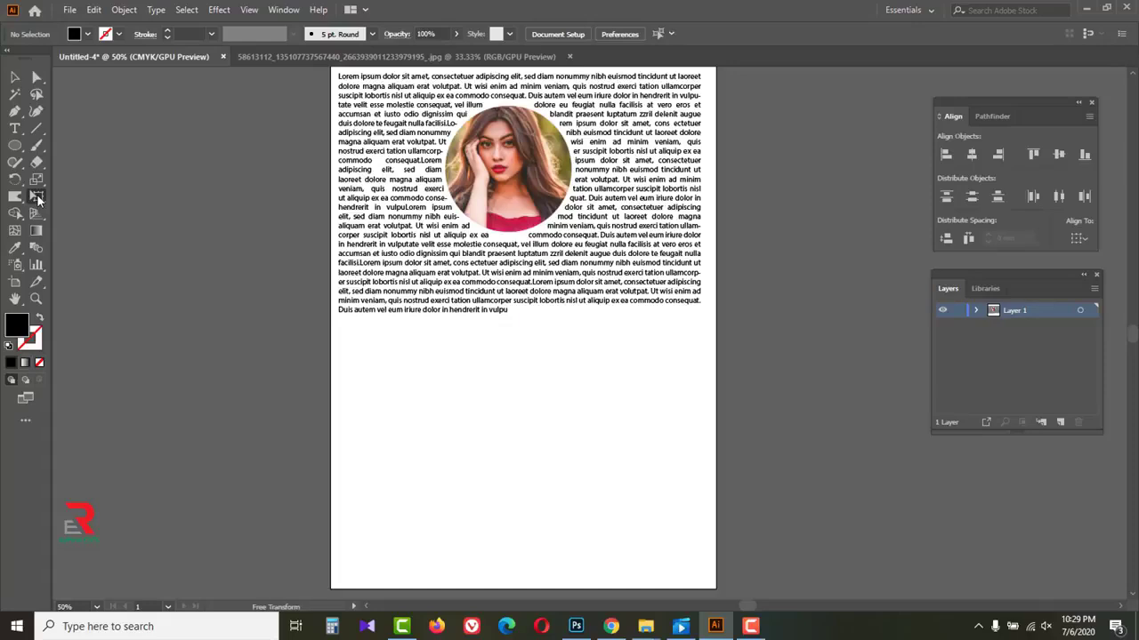
{"action": "left_click", "coordinate": [12, 199]}
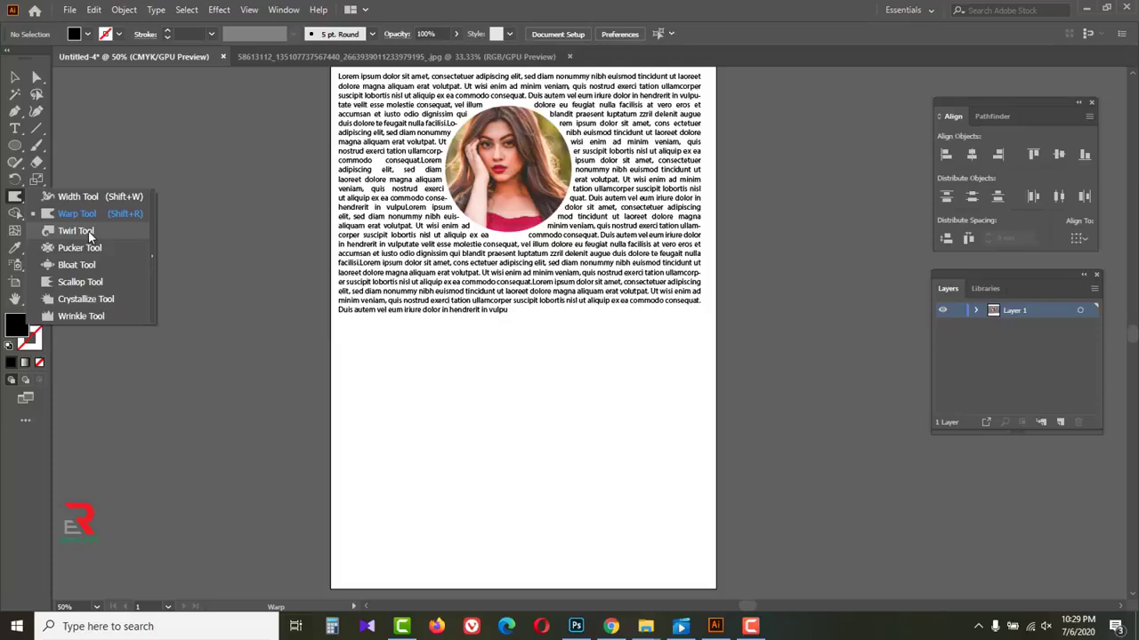
Draw a rectangle below the wrapped text and fill it with green.
{"action": "left_click", "coordinate": [14, 145]}
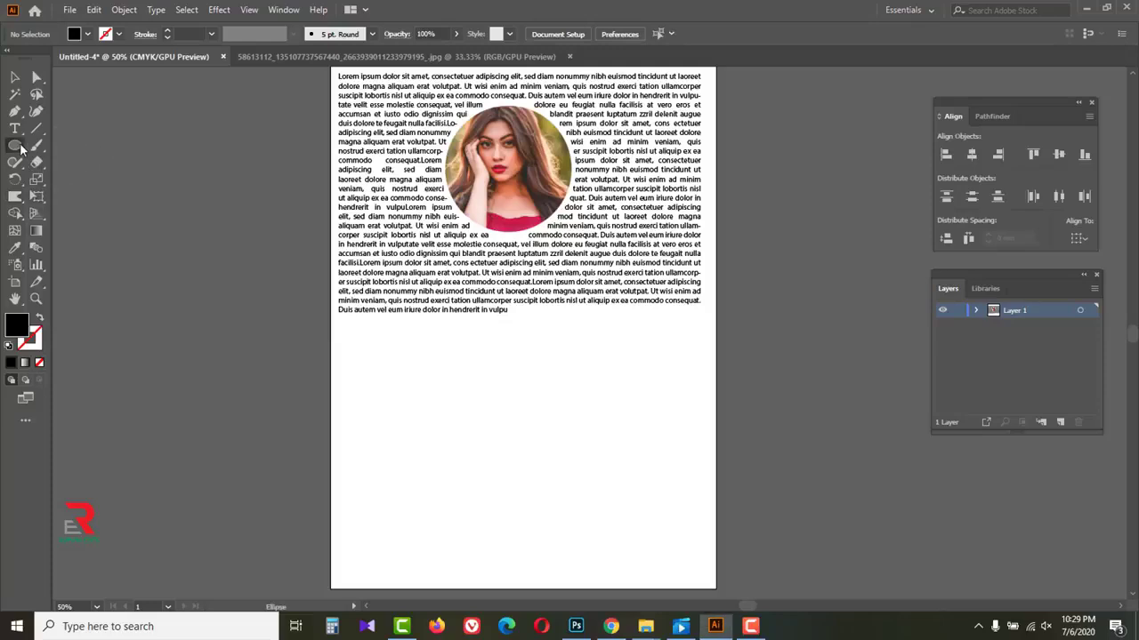
{"action": "left_click", "coordinate": [89, 145]}
{"action": "mouse_move", "coordinate": [347, 355]}
{"action": "left_mouse_down"}
{"action": "mouse_move", "coordinate": [453, 407]}
{"action": "mouse_move", "coordinate": [564, 431]}
{"action": "left_mouse_up"}
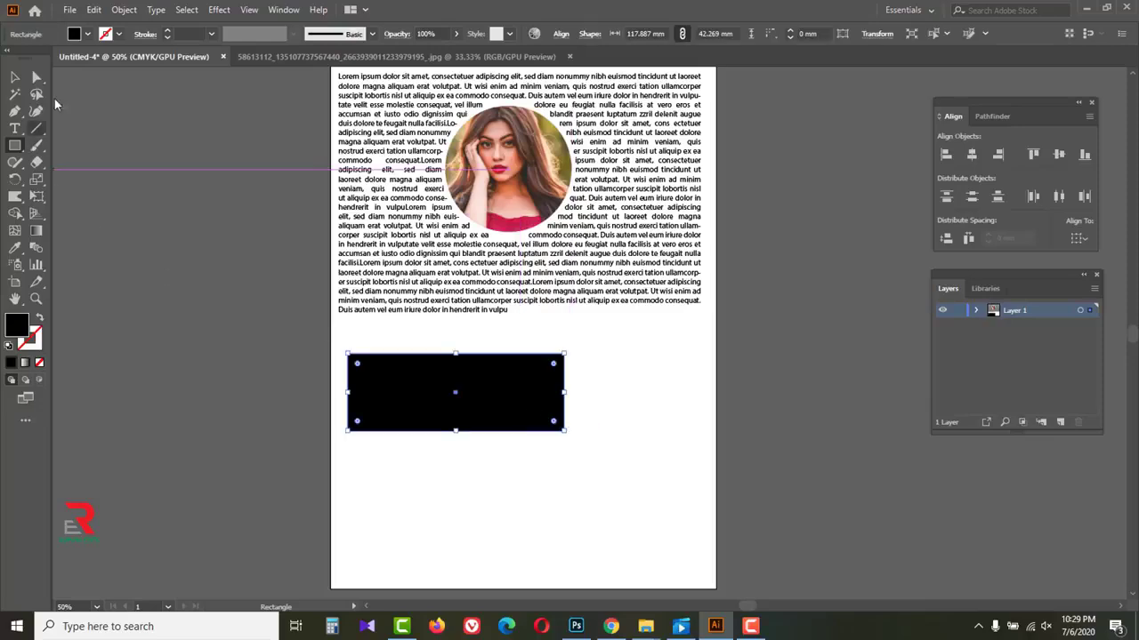
{"action": "left_click", "coordinate": [88, 34]}
{"action": "left_click", "coordinate": [70, 59]}
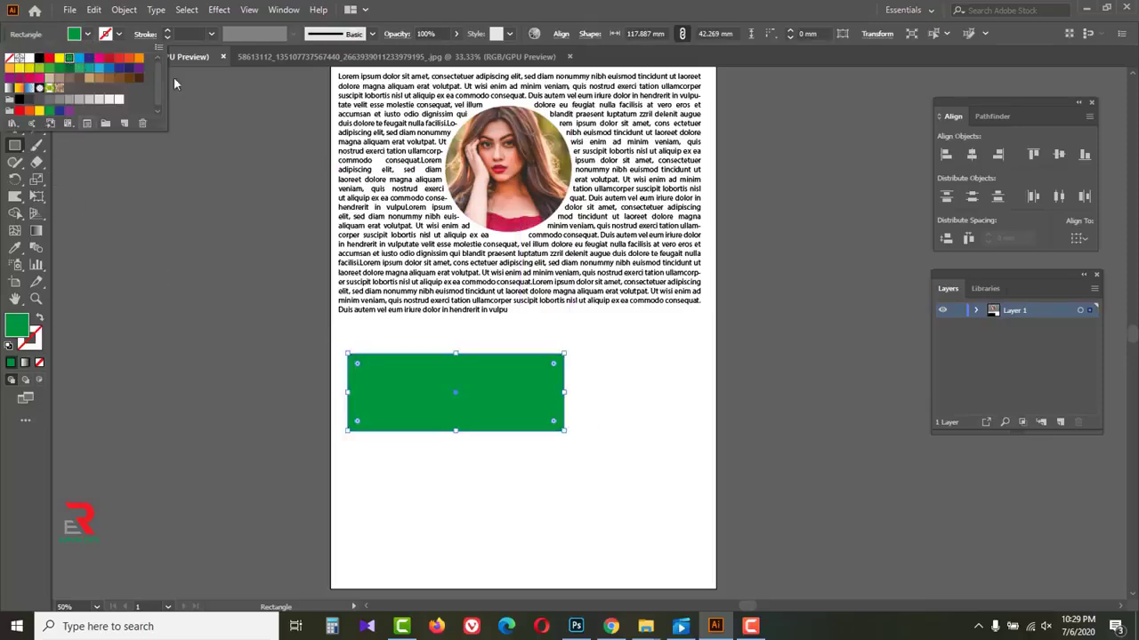
{"action": "left_click", "coordinate": [237, 358]}
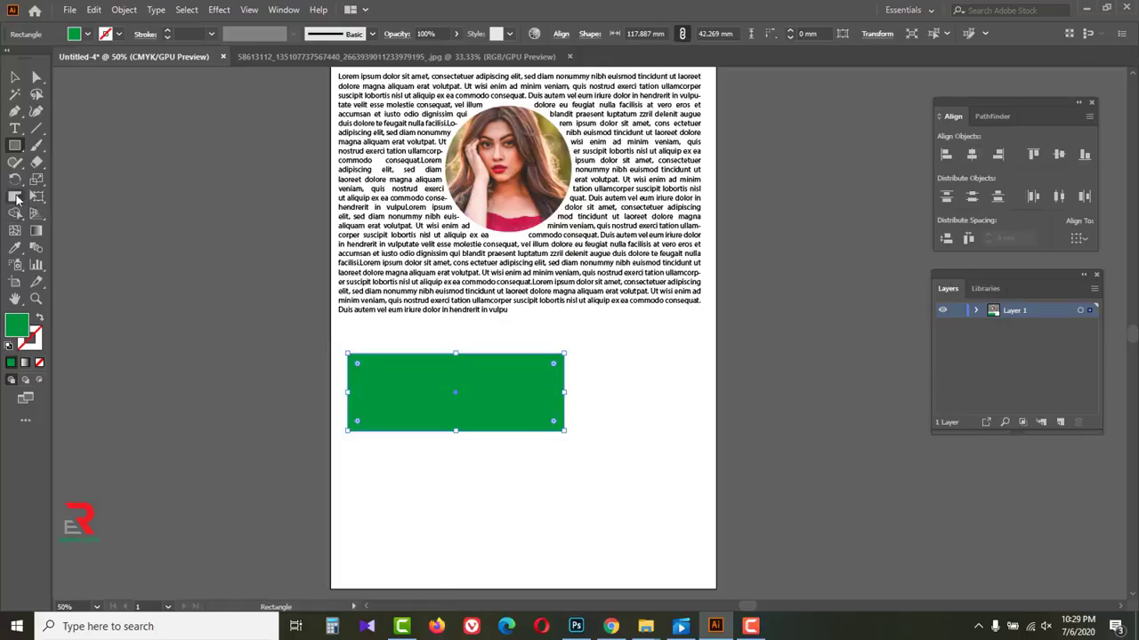
Twirl the rectangle's corners and top edge into spirals, then undo the twirls.
{"action": "left_click", "coordinate": [15, 196]}
{"action": "left_click", "coordinate": [87, 233]}
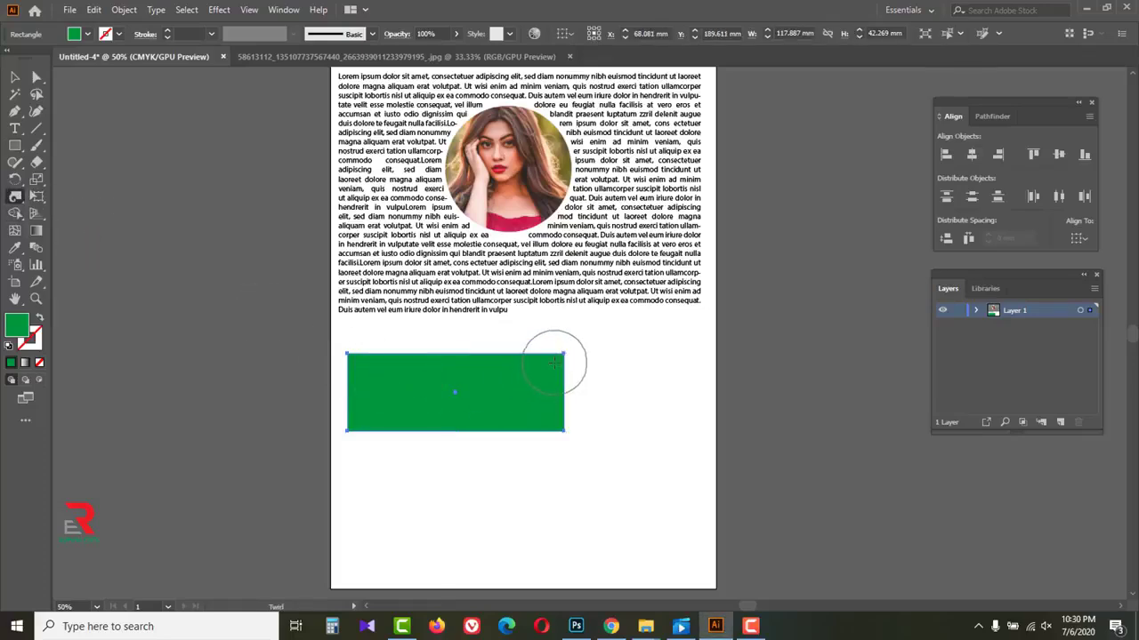
{"action": "left_click_drag", "start_coordinate": [556, 356], "coordinate": [558, 356]}
{"action": "left_click_drag", "start_coordinate": [353, 353], "coordinate": [354, 353]}
{"action": "left_click_drag", "start_coordinate": [453, 360], "coordinate": [454, 361]}
{"action": "left_click_drag", "start_coordinate": [537, 420], "coordinate": [538, 420]}
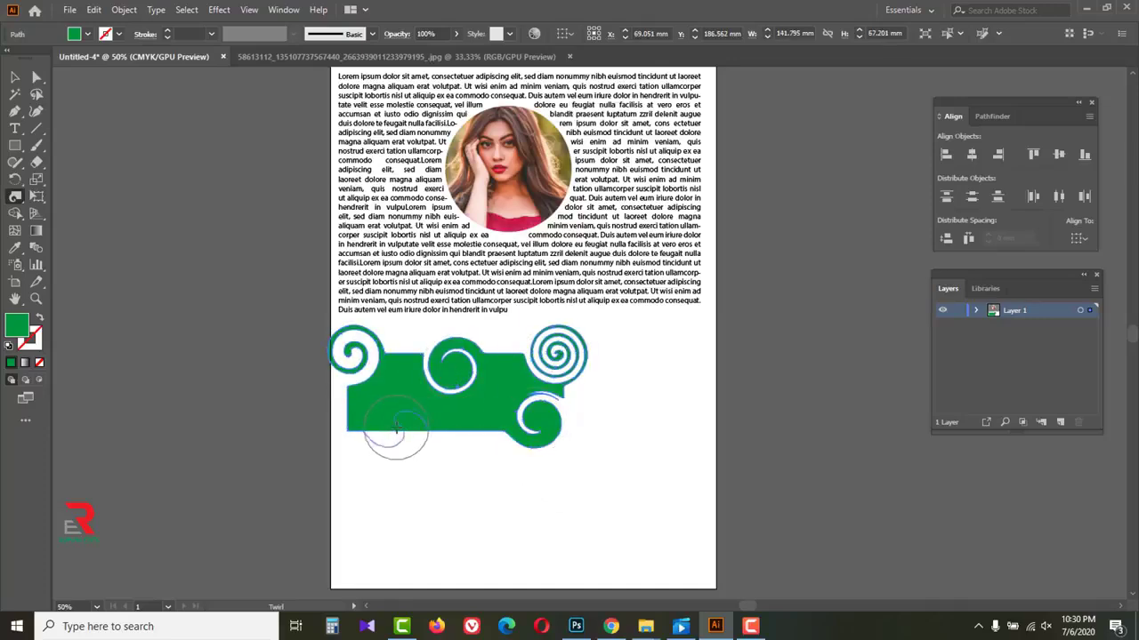
{"action": "left_click_drag", "start_coordinate": [394, 425], "coordinate": [395, 425]}
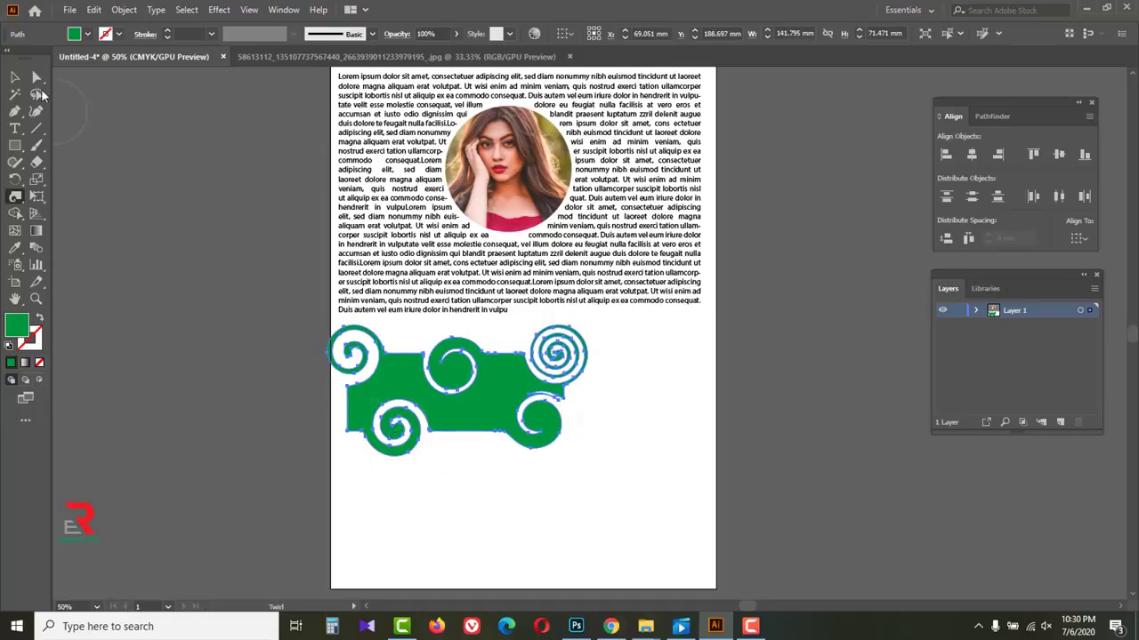
{"action": "key", "text": "ctrl+z"}
{"action": "key", "text": "ctrl+z"}
{"action": "key", "text": "ctrl+z"}
{"action": "key", "text": "ctrl+z"}
{"action": "key", "text": "ctrl+z"}
{"action": "key", "text": "ctrl+z"}
{"action": "key", "text": "ctrl+z"}
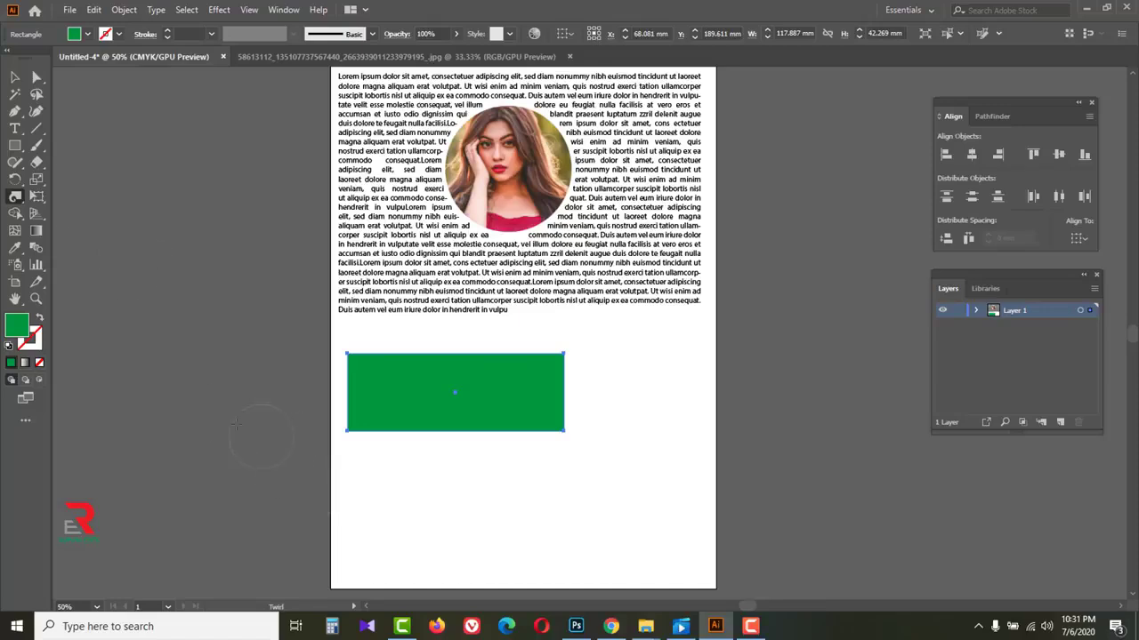
Pucker the green rectangle into leaf-like spikes with the Pucker Tool, then undo back to the rectangle.
{"action": "left_click", "coordinate": [16, 198]}
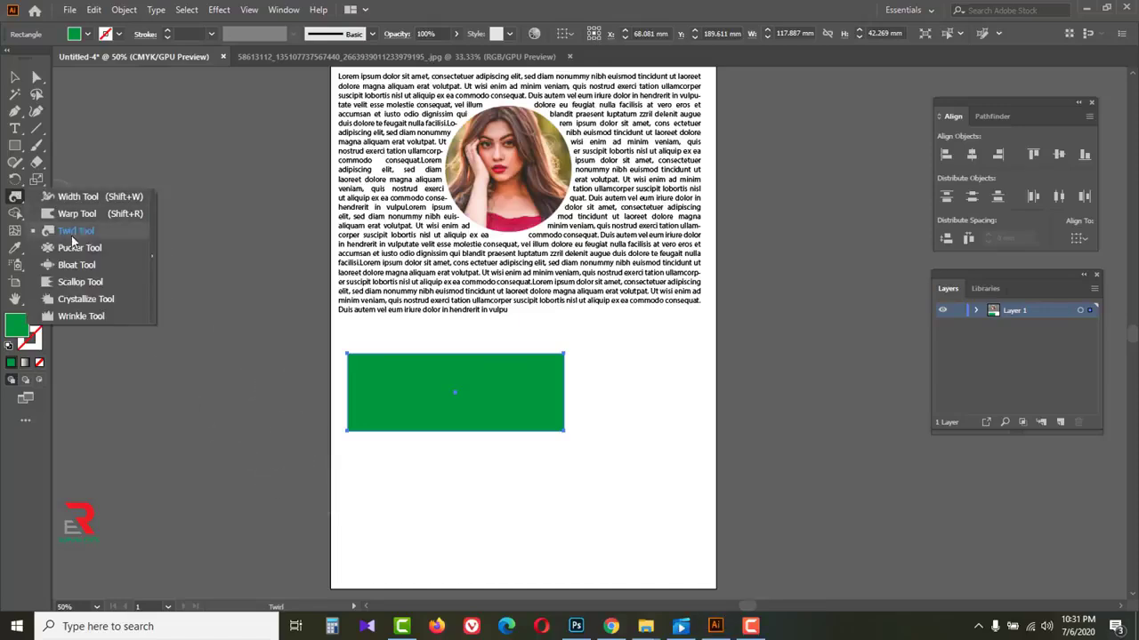
{"action": "left_click", "coordinate": [98, 245]}
{"action": "mouse_move", "coordinate": [498, 378]}
{"action": "left_mouse_down"}
{"action": "mouse_move", "coordinate": [545, 398]}
{"action": "mouse_move", "coordinate": [435, 375]}
{"action": "mouse_move", "coordinate": [394, 342]}
{"action": "mouse_move", "coordinate": [389, 427]}
{"action": "mouse_move", "coordinate": [352, 438]}
{"action": "mouse_move", "coordinate": [436, 424]}
{"action": "mouse_move", "coordinate": [431, 481]}
{"action": "mouse_move", "coordinate": [486, 426]}
{"action": "mouse_move", "coordinate": [540, 488]}
{"action": "mouse_move", "coordinate": [406, 438]}
{"action": "mouse_move", "coordinate": [347, 468]}
{"action": "mouse_move", "coordinate": [362, 409]}
{"action": "mouse_move", "coordinate": [347, 358]}
{"action": "mouse_move", "coordinate": [296, 361]}
{"action": "mouse_move", "coordinate": [497, 424]}
{"action": "mouse_move", "coordinate": [484, 389]}
{"action": "left_mouse_up"}
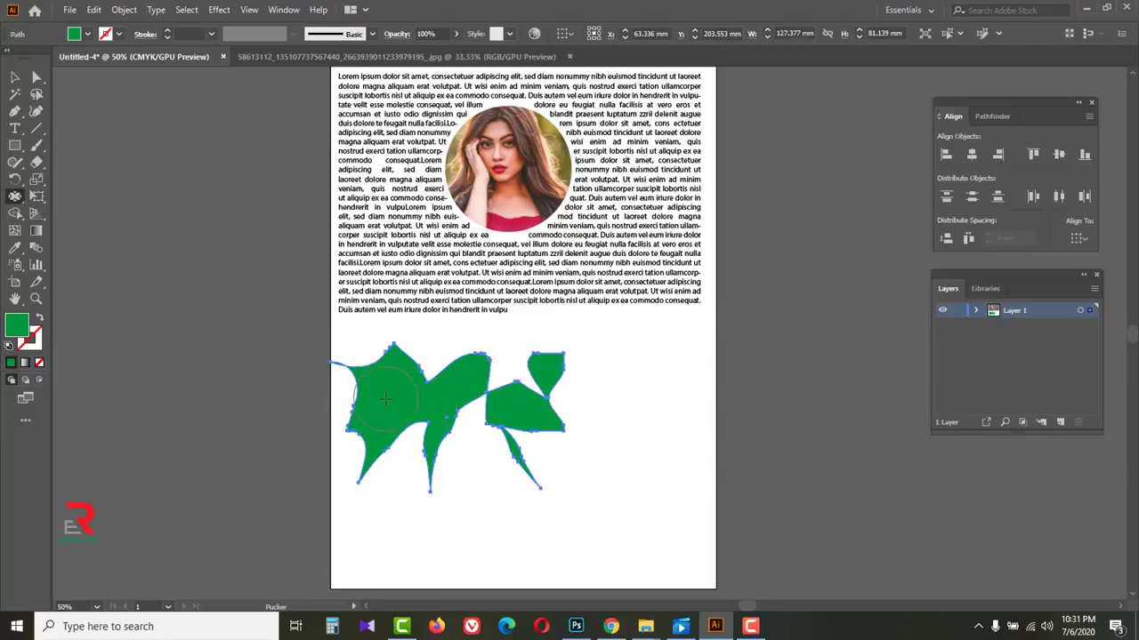
{"action": "mouse_move", "coordinate": [385, 397]}
{"action": "left_mouse_down"}
{"action": "mouse_move", "coordinate": [294, 458]}
{"action": "mouse_move", "coordinate": [382, 445]}
{"action": "mouse_move", "coordinate": [415, 569]}
{"action": "left_mouse_up"}
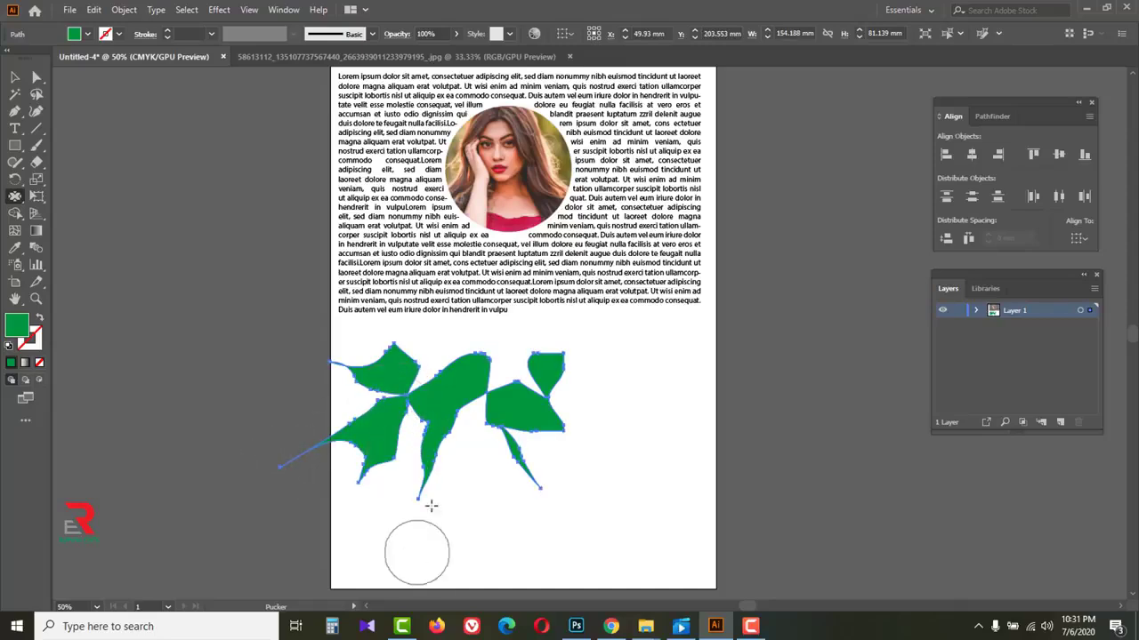
{"action": "mouse_move", "coordinate": [455, 393]}
{"action": "left_mouse_down"}
{"action": "mouse_move", "coordinate": [470, 409]}
{"action": "mouse_move", "coordinate": [478, 472]}
{"action": "mouse_move", "coordinate": [486, 430]}
{"action": "left_mouse_up"}
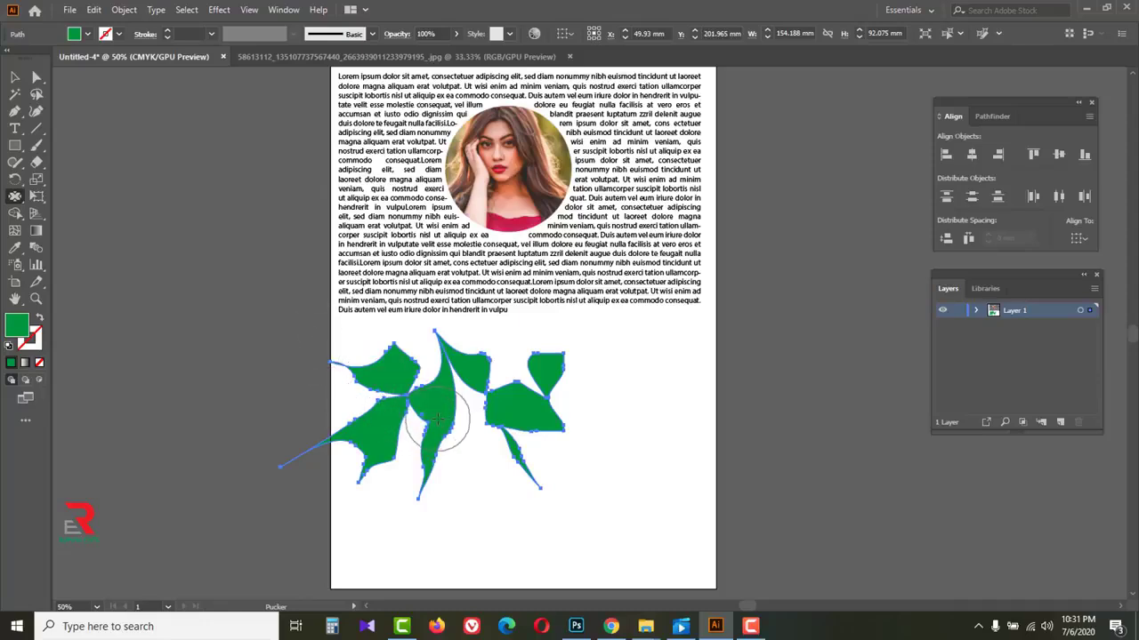
{"action": "mouse_move", "coordinate": [703, 554]}
{"action": "left_mouse_down"}
{"action": "mouse_move", "coordinate": [641, 411]}
{"action": "mouse_move", "coordinate": [529, 445]}
{"action": "mouse_move", "coordinate": [490, 427]}
{"action": "mouse_move", "coordinate": [445, 490]}
{"action": "mouse_move", "coordinate": [480, 508]}
{"action": "mouse_move", "coordinate": [441, 488]}
{"action": "left_mouse_up"}
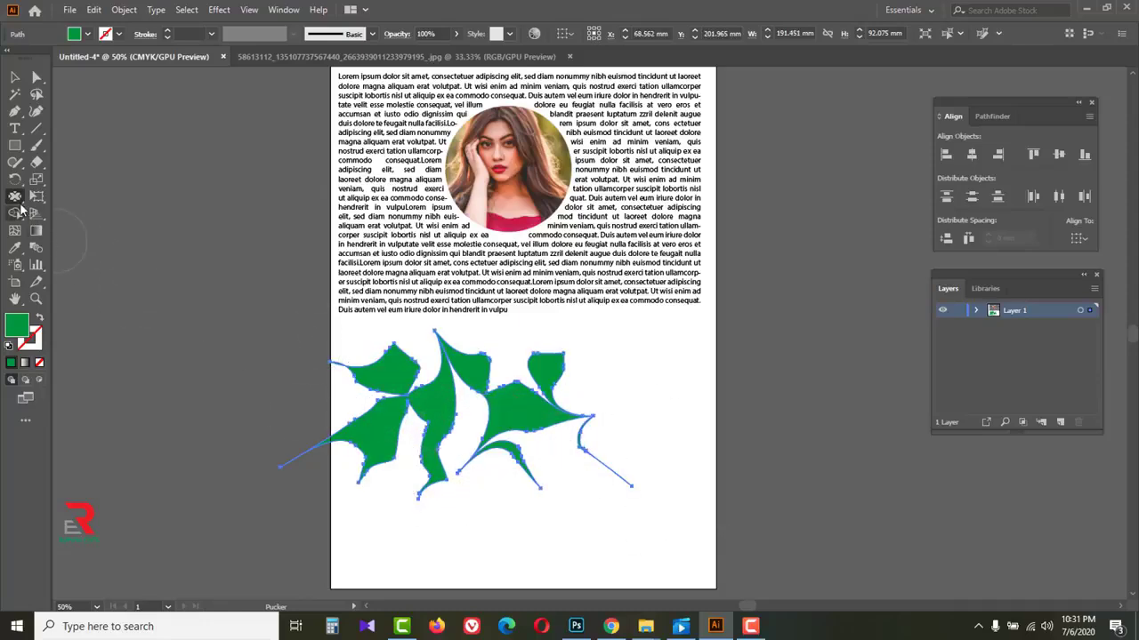
{"action": "key", "text": "ctrl+z"}
{"action": "key", "text": "ctrl+z"}
{"action": "key", "text": "ctrl+z"}
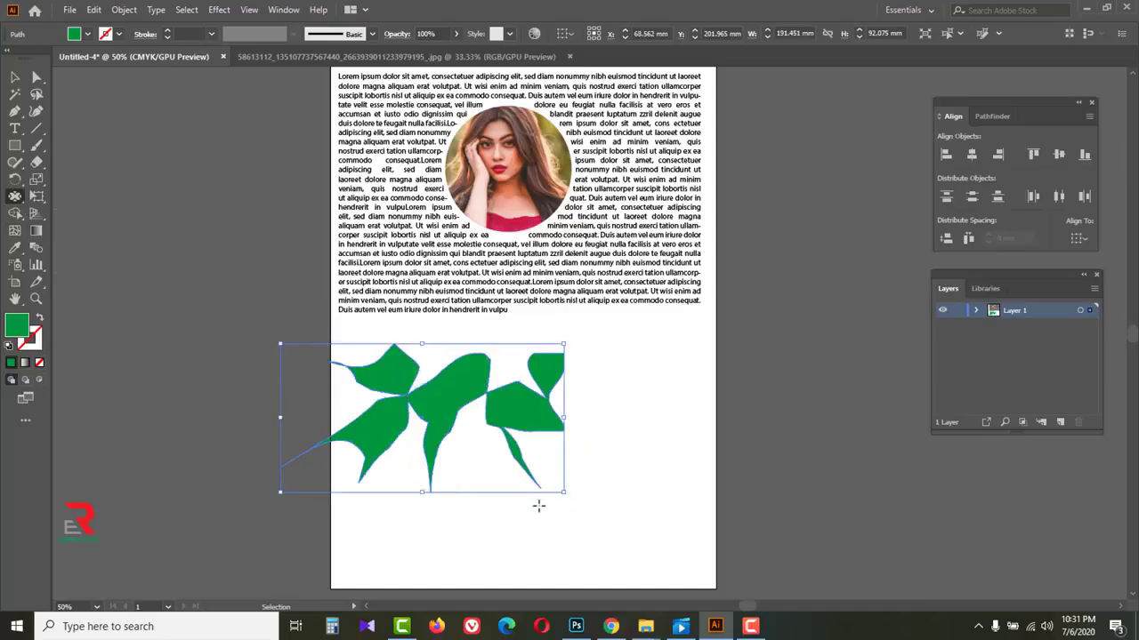
{"action": "key", "text": "ctrl+z"}
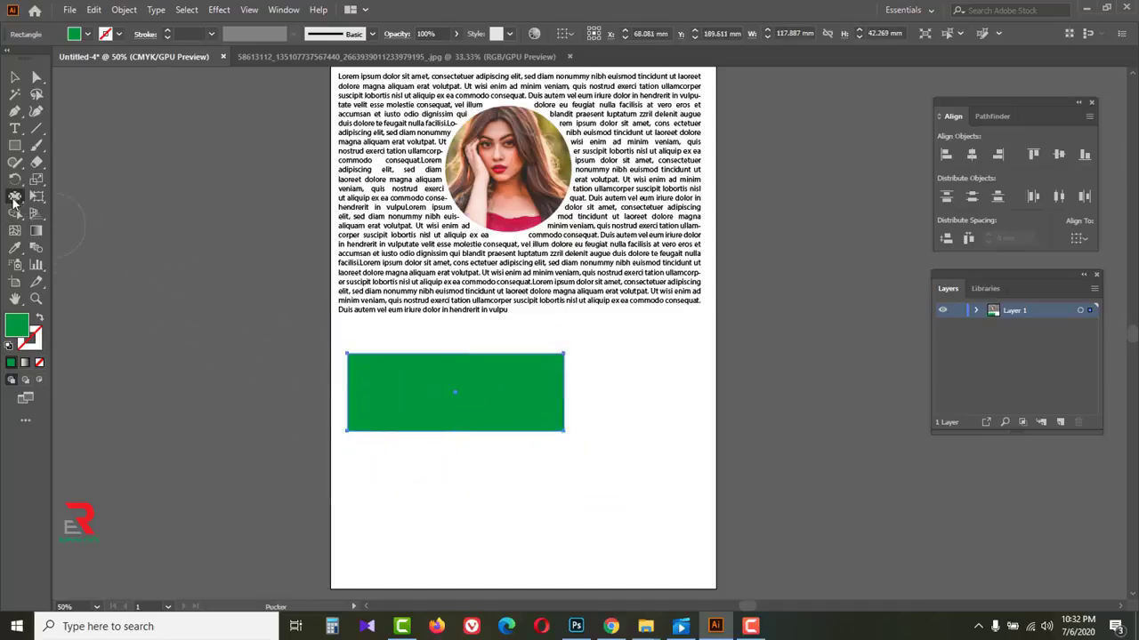
Bloat the green rectangle's corners and edges into rounded lobes, then delete the blob.
{"action": "left_click_drag", "start_coordinate": [14, 203], "coordinate": [87, 271]}
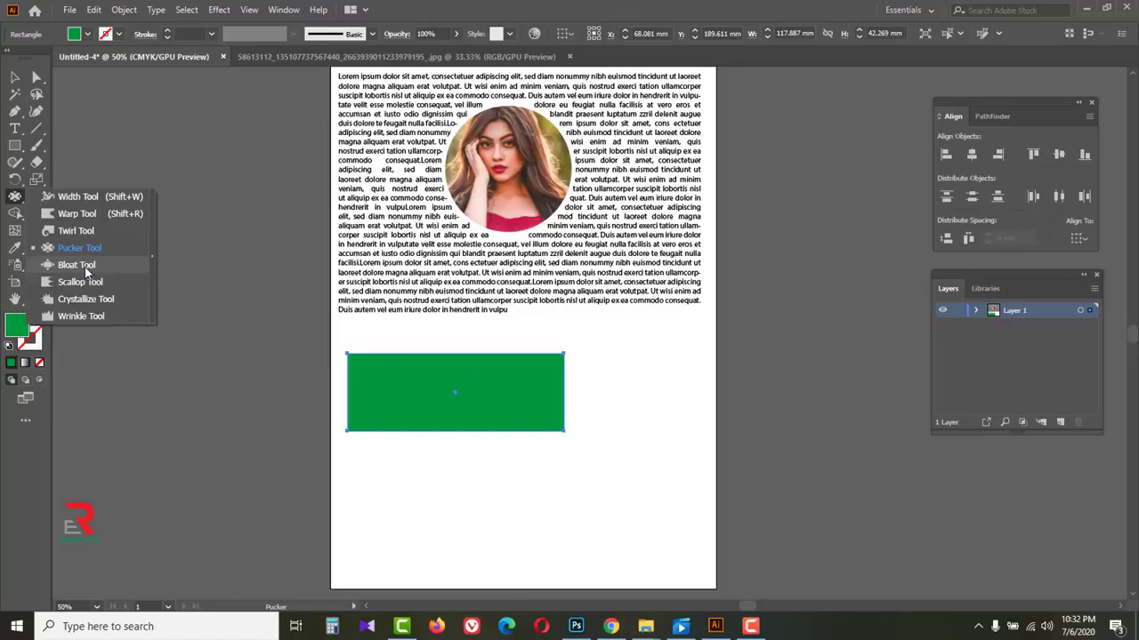
{"action": "left_click", "coordinate": [76, 265]}
{"action": "mouse_move", "coordinate": [565, 396]}
{"action": "left_mouse_down"}
{"action": "mouse_move", "coordinate": [603, 464]}
{"action": "mouse_move", "coordinate": [571, 391]}
{"action": "left_mouse_up"}
{"action": "left_click", "coordinate": [458, 445]}
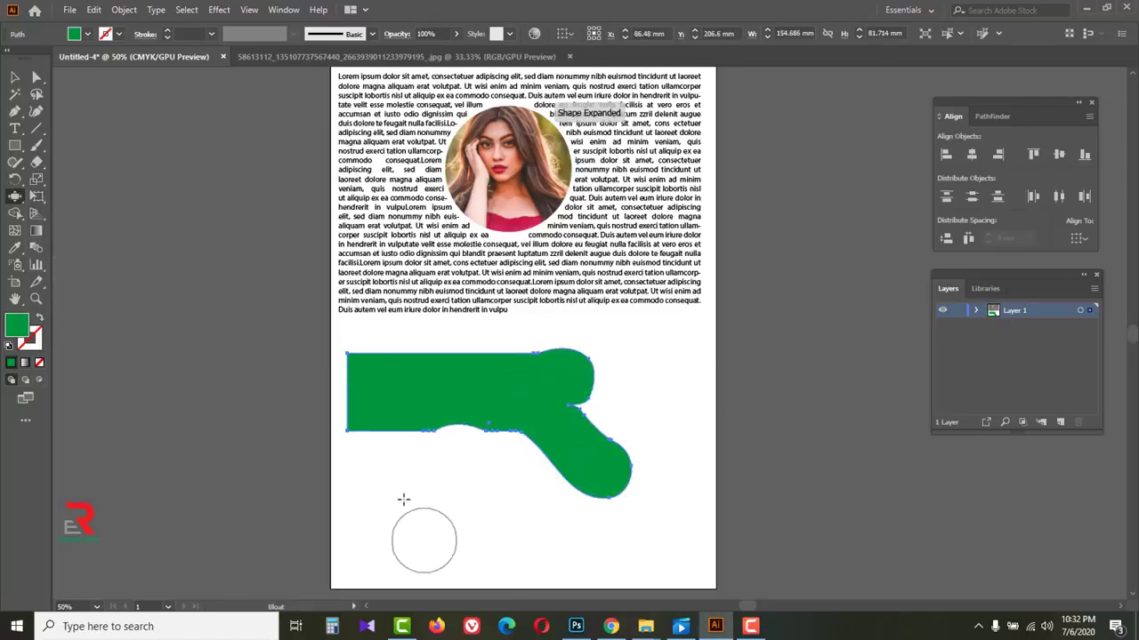
{"action": "left_click_drag", "start_coordinate": [389, 419], "coordinate": [392, 396]}
{"action": "left_click_drag", "start_coordinate": [485, 356], "coordinate": [498, 356]}
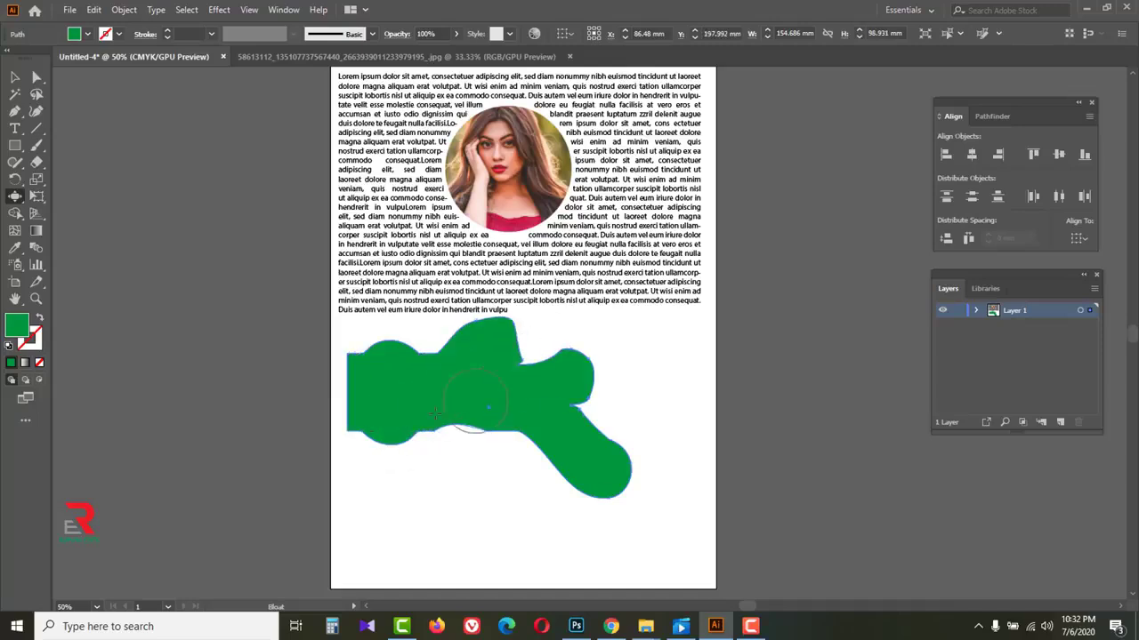
{"action": "left_click_drag", "start_coordinate": [427, 418], "coordinate": [352, 388]}
{"action": "left_click", "coordinate": [319, 388]}
{"action": "key", "text": "F7"}
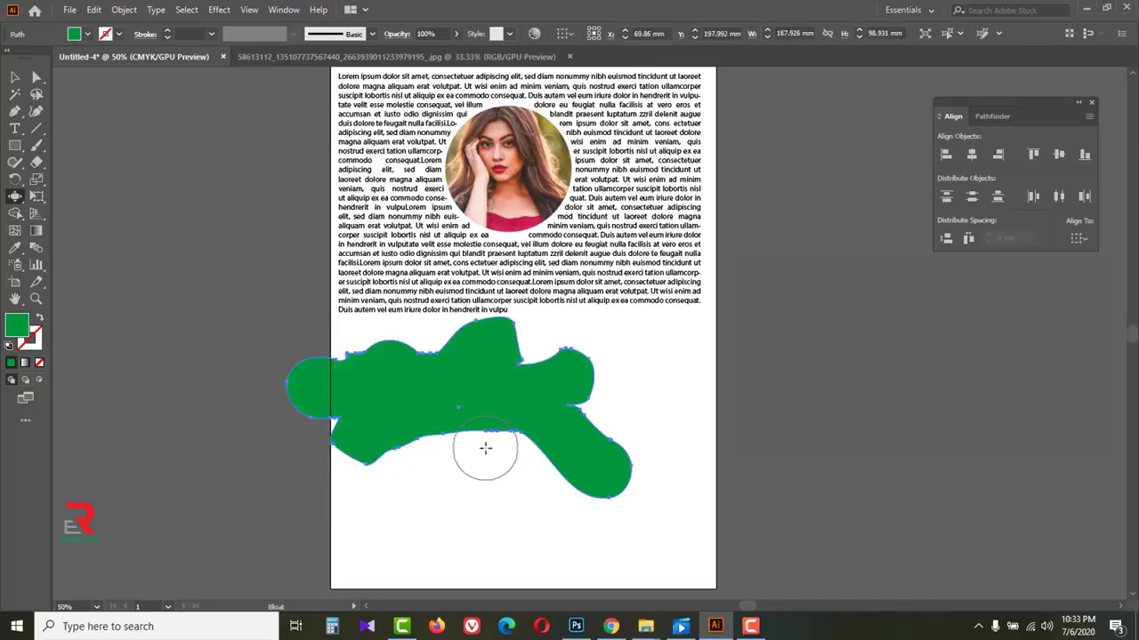
{"action": "key", "text": "Delete"}
{"action": "left_click", "coordinate": [15, 146]}
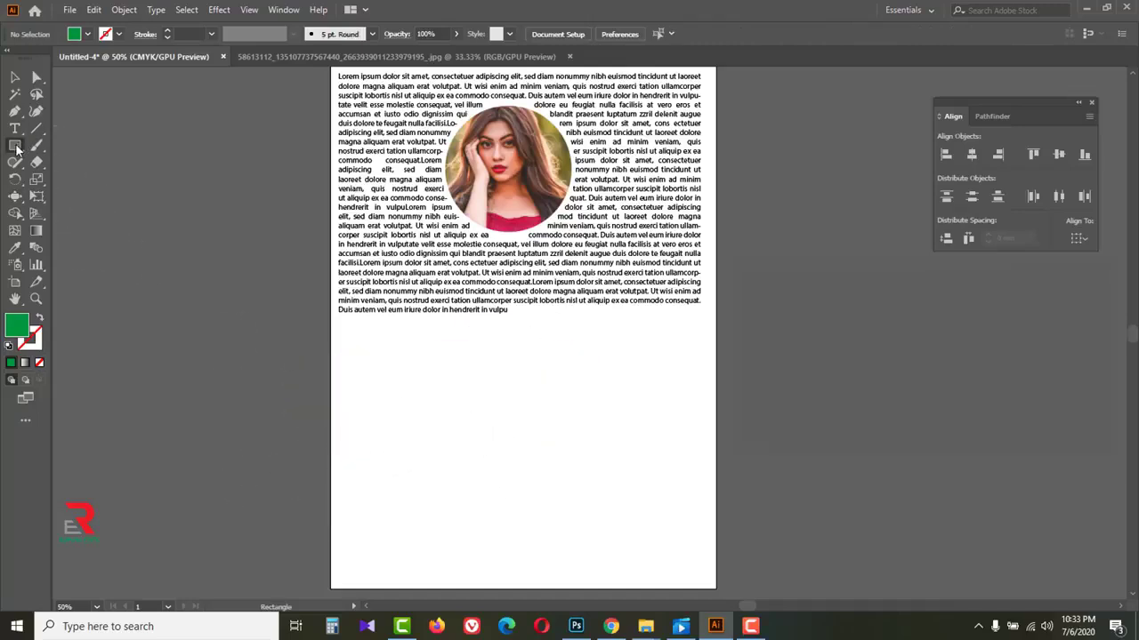
{"action": "left_click", "coordinate": [16, 147]}
{"action": "left_click_drag", "start_coordinate": [338, 376], "coordinate": [596, 478]}
{"action": "left_click", "coordinate": [15, 195]}
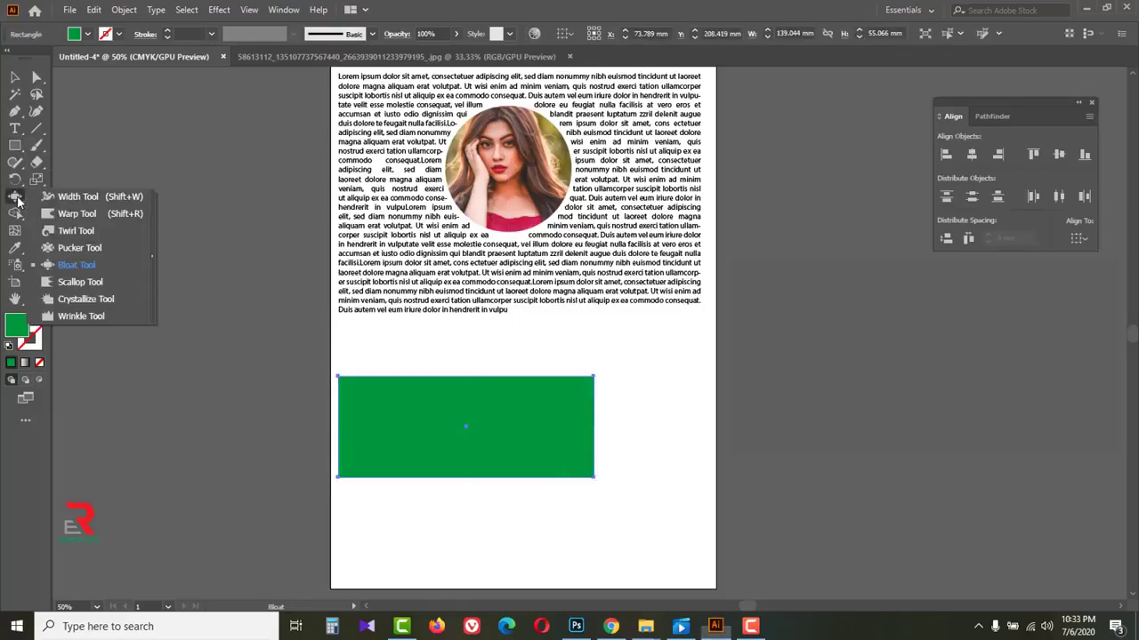
{"action": "left_click", "coordinate": [94, 282]}
{"action": "mouse_move", "coordinate": [388, 381]}
{"action": "left_mouse_down"}
{"action": "mouse_move", "coordinate": [552, 372]}
{"action": "mouse_move", "coordinate": [579, 384]}
{"action": "mouse_move", "coordinate": [356, 381]}
{"action": "left_mouse_up"}
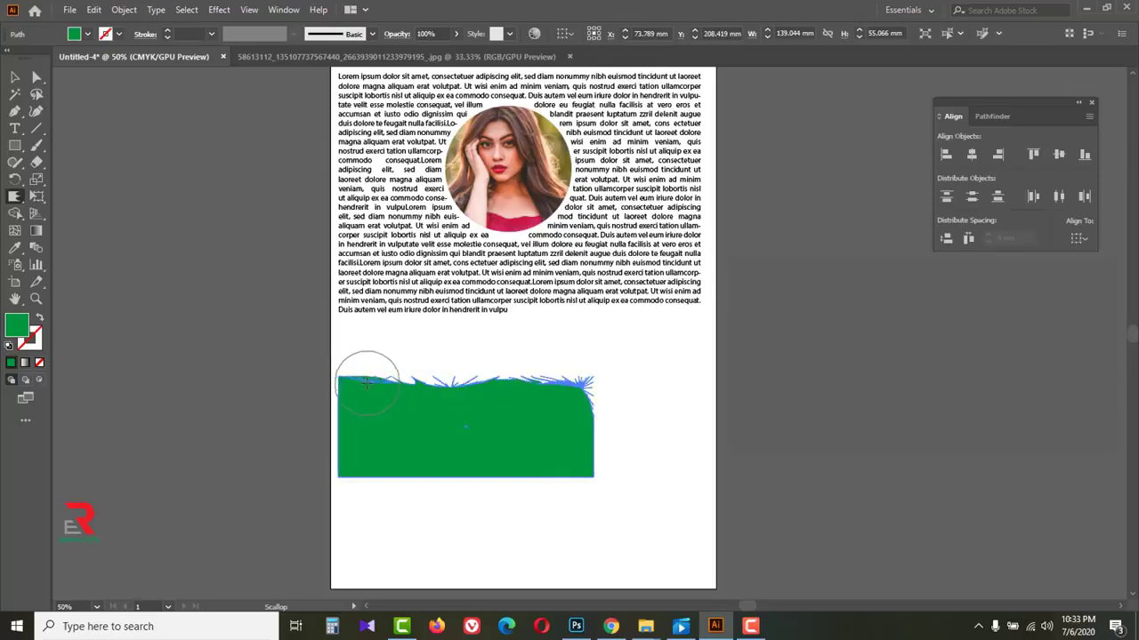
{"action": "left_click", "coordinate": [14, 76]}
{"action": "left_click", "coordinate": [623, 396]}
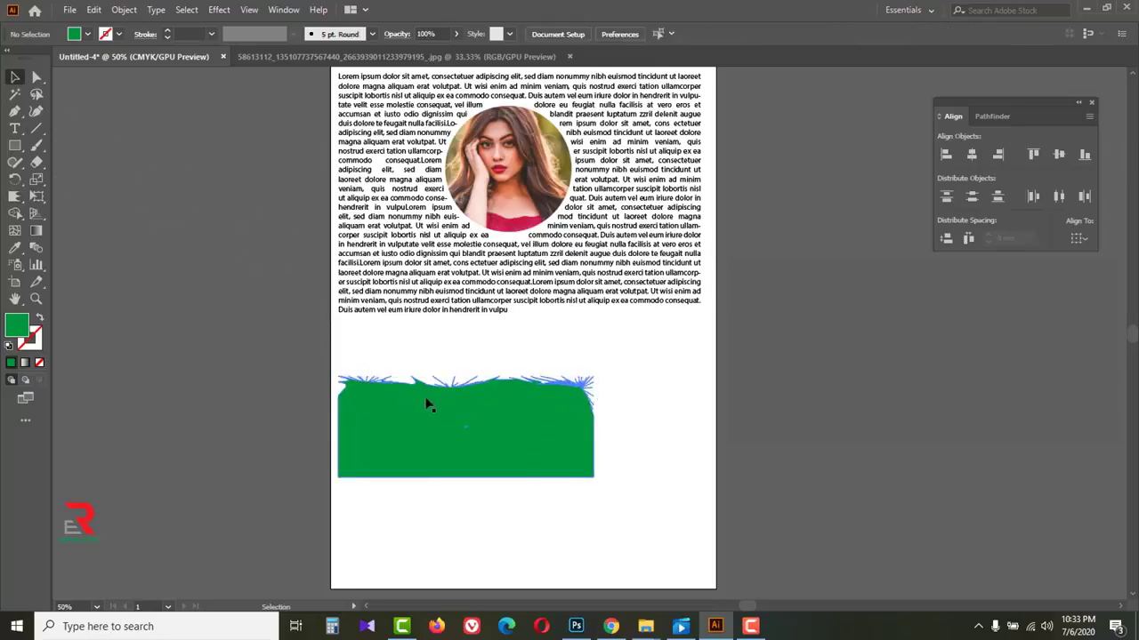
{"action": "left_click", "coordinate": [448, 418]}
Delete the scalloped shape and draw a new rectangle, about 118.663 × 51.576 mm, below the text.
{"action": "key", "text": "Delete"}
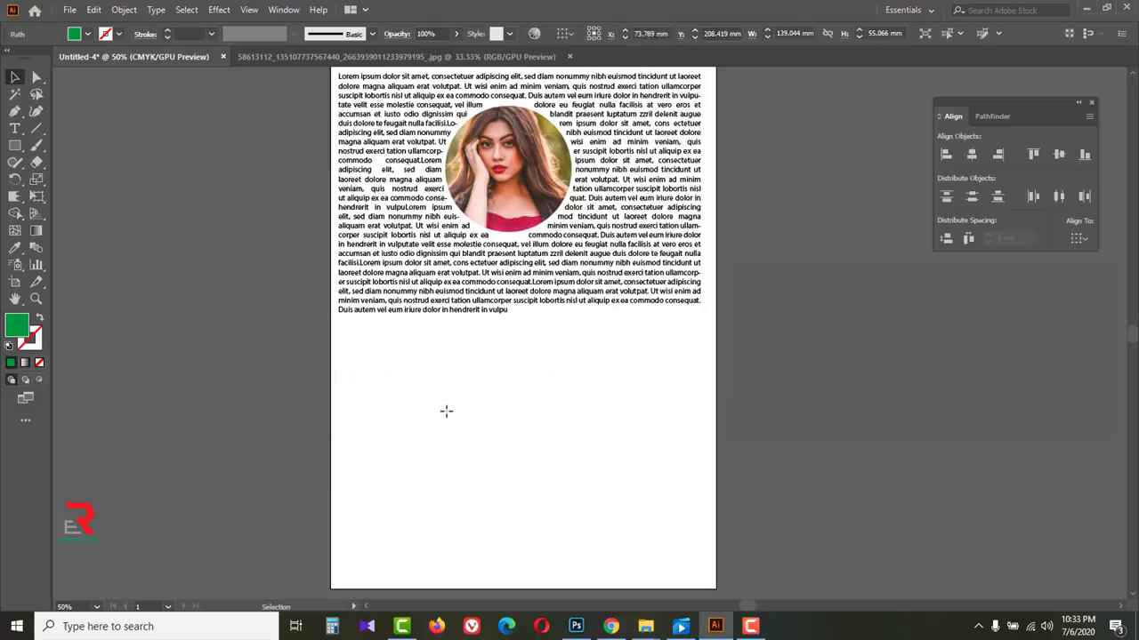
{"action": "left_click_drag", "start_coordinate": [14, 145], "coordinate": [105, 146]}
{"action": "left_click_drag", "start_coordinate": [372, 361], "coordinate": [593, 487]}
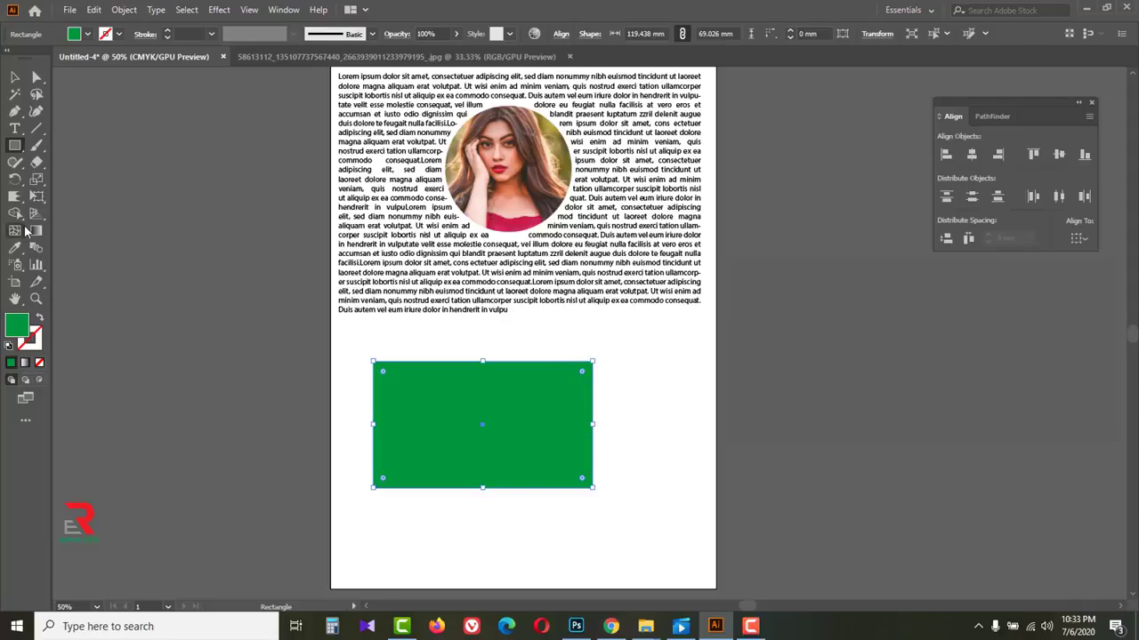
Drag the Crystallize Tool along the rectangle's edges to add spikes, then undo them.
{"action": "left_click_drag", "start_coordinate": [16, 203], "coordinate": [100, 306]}
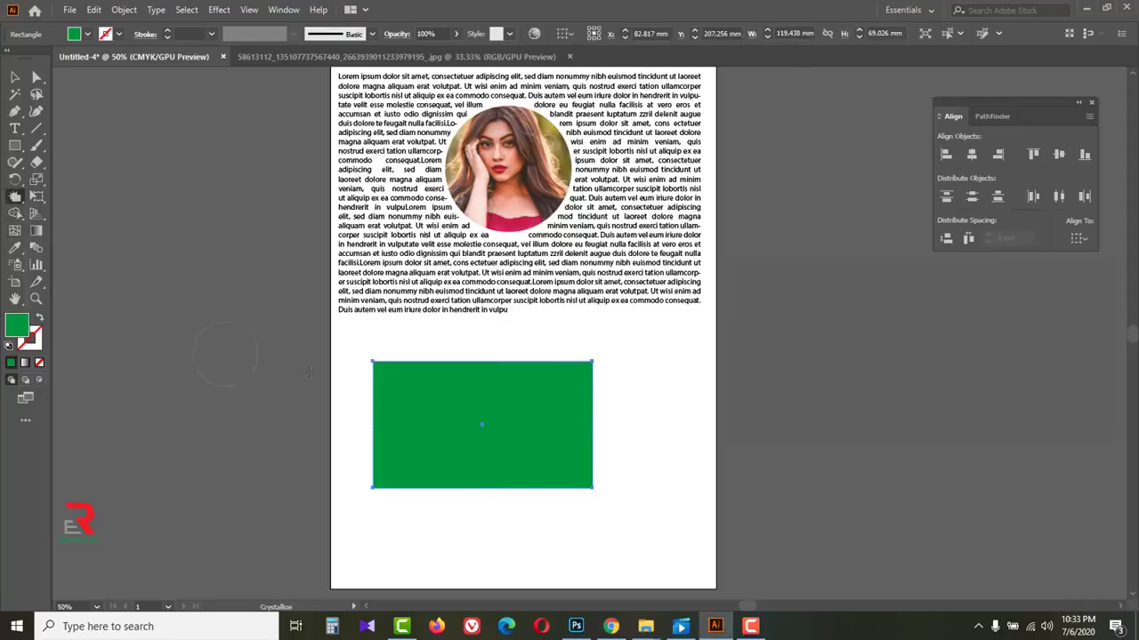
{"action": "mouse_move", "coordinate": [389, 378]}
{"action": "left_mouse_down"}
{"action": "mouse_move", "coordinate": [494, 354]}
{"action": "mouse_move", "coordinate": [586, 370]}
{"action": "left_mouse_up"}
{"action": "mouse_move", "coordinate": [587, 445]}
{"action": "left_mouse_down"}
{"action": "mouse_move", "coordinate": [478, 501]}
{"action": "mouse_move", "coordinate": [356, 451]}
{"action": "mouse_move", "coordinate": [356, 412]}
{"action": "mouse_move", "coordinate": [314, 384]}
{"action": "left_mouse_up"}
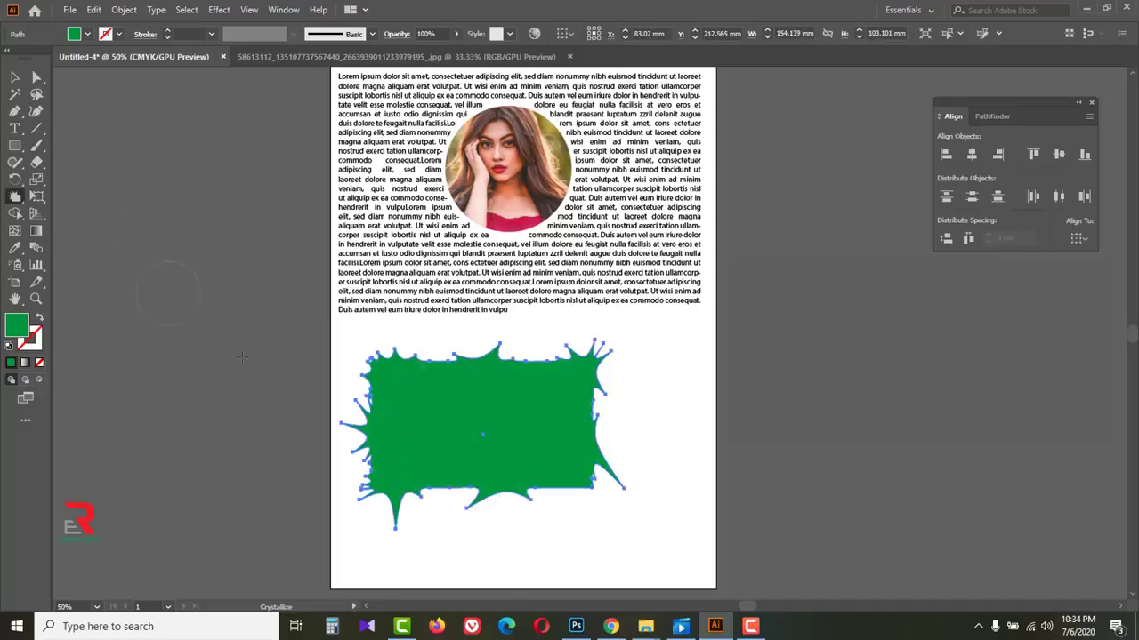
{"action": "key", "text": "ctrl+z"}
{"action": "key", "text": "ctrl+z"}
{"action": "key", "text": "ctrl+z"}
{"action": "key", "text": "ctrl+z"}
{"action": "key", "text": "ctrl+z"}
{"action": "key", "text": "ctrl+z"}
{"action": "key", "text": "ctrl+z"}
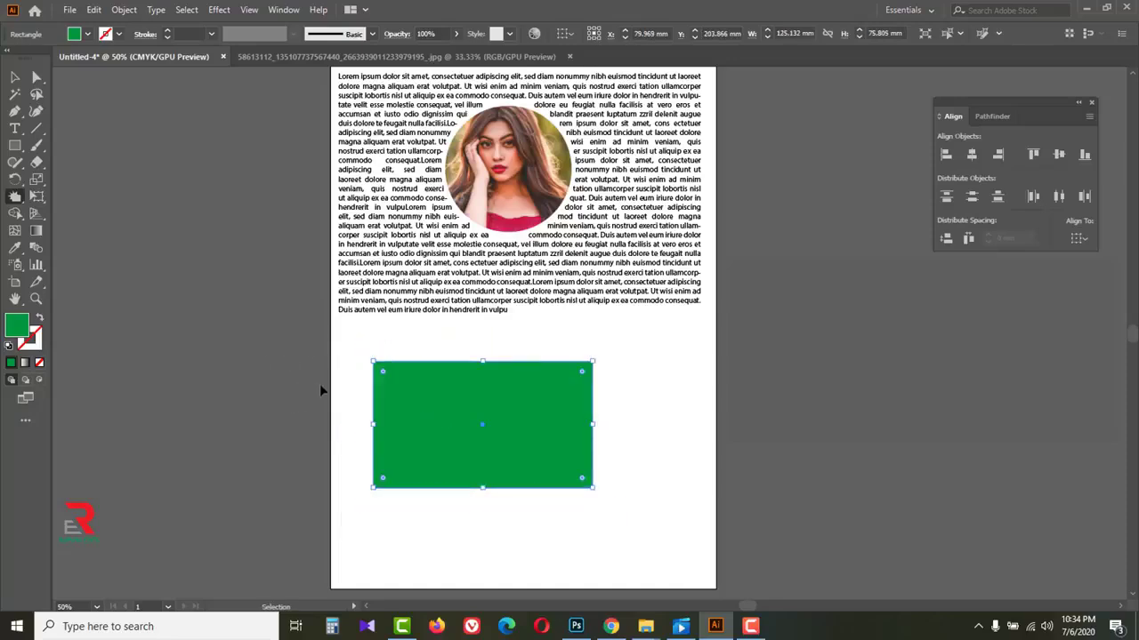
{"action": "left_click", "coordinate": [15, 197], "text": "alt"}
{"action": "left_click", "coordinate": [15, 198]}
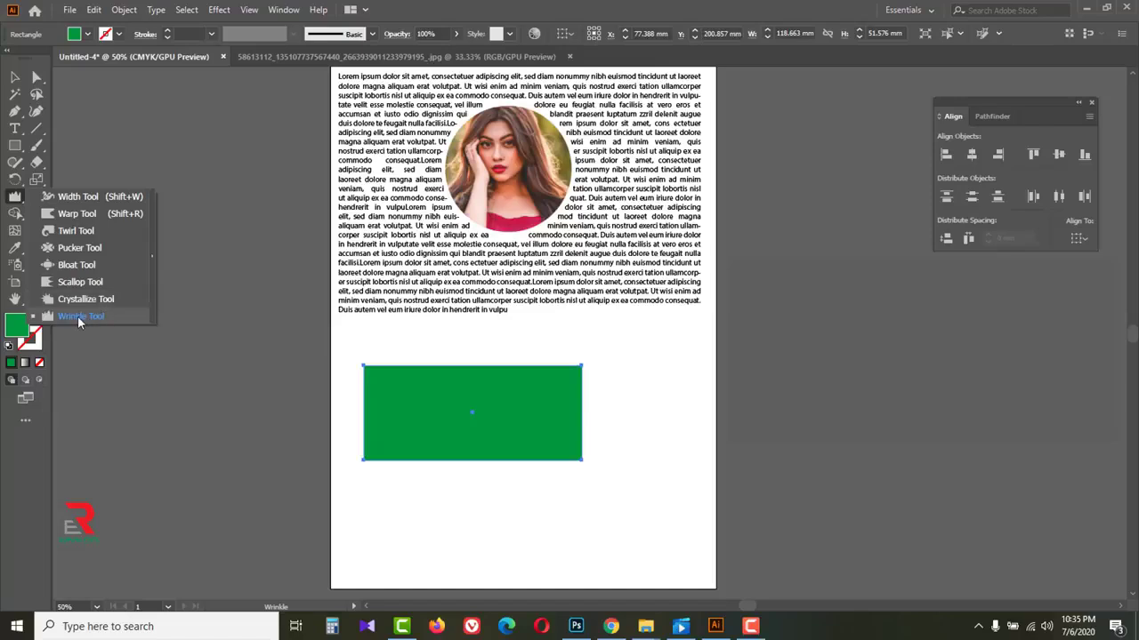
Wrinkle the rectangle's top and bottom edges and set its fill to None.
{"action": "left_click", "coordinate": [81, 317]}
{"action": "left_click_drag", "start_coordinate": [396, 354], "coordinate": [527, 357]}
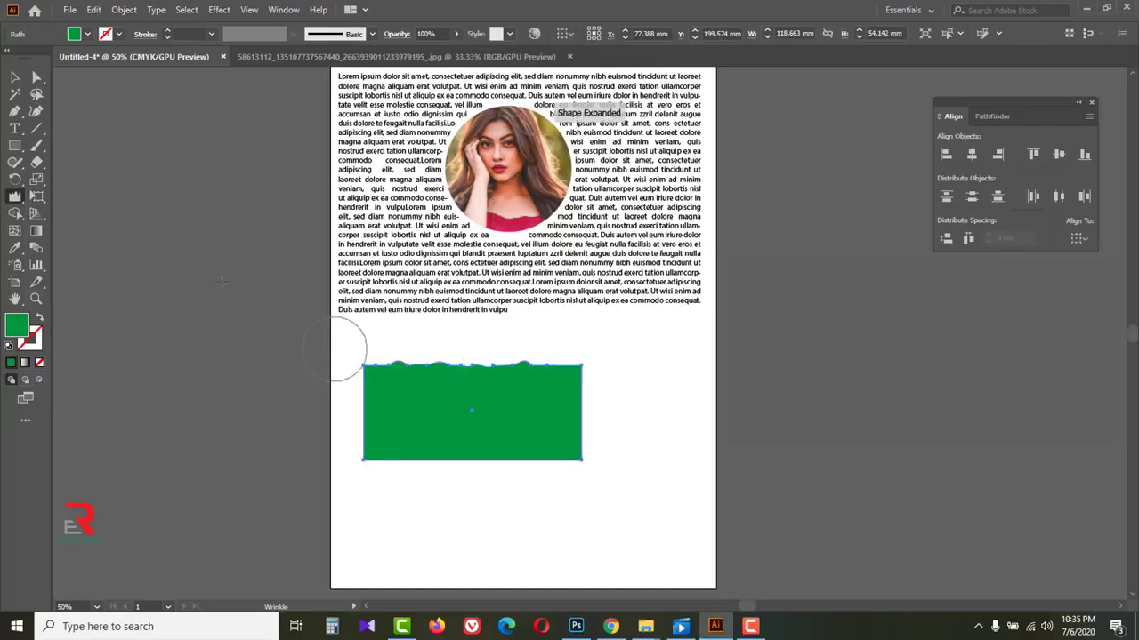
{"action": "left_click", "coordinate": [88, 35]}
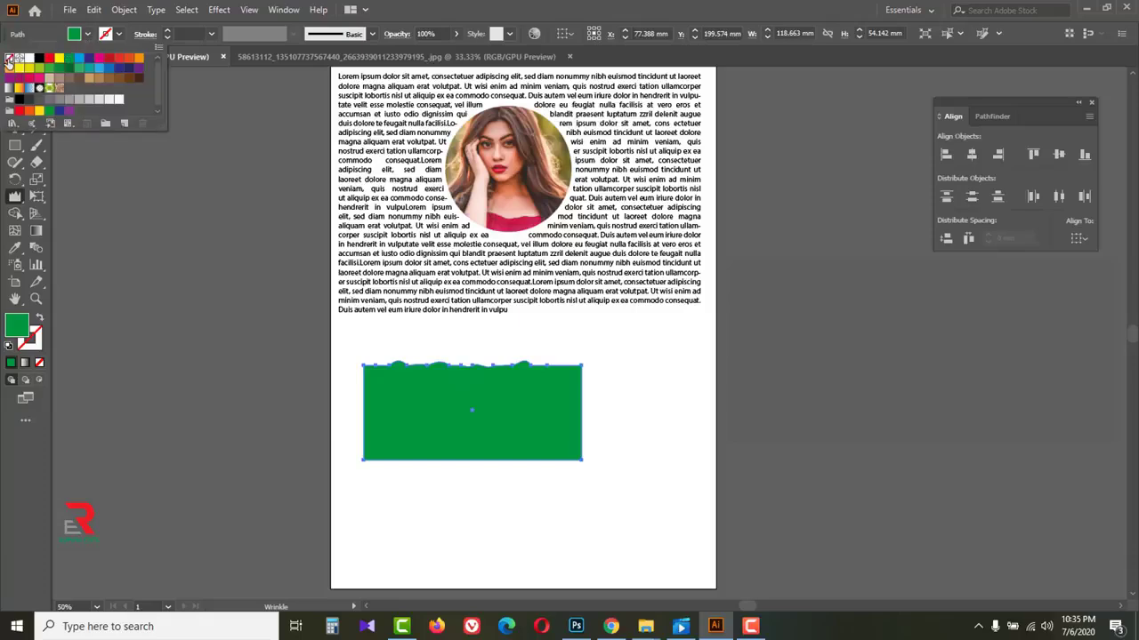
{"action": "left_click", "coordinate": [10, 59]}
{"action": "left_click", "coordinate": [576, 409]}
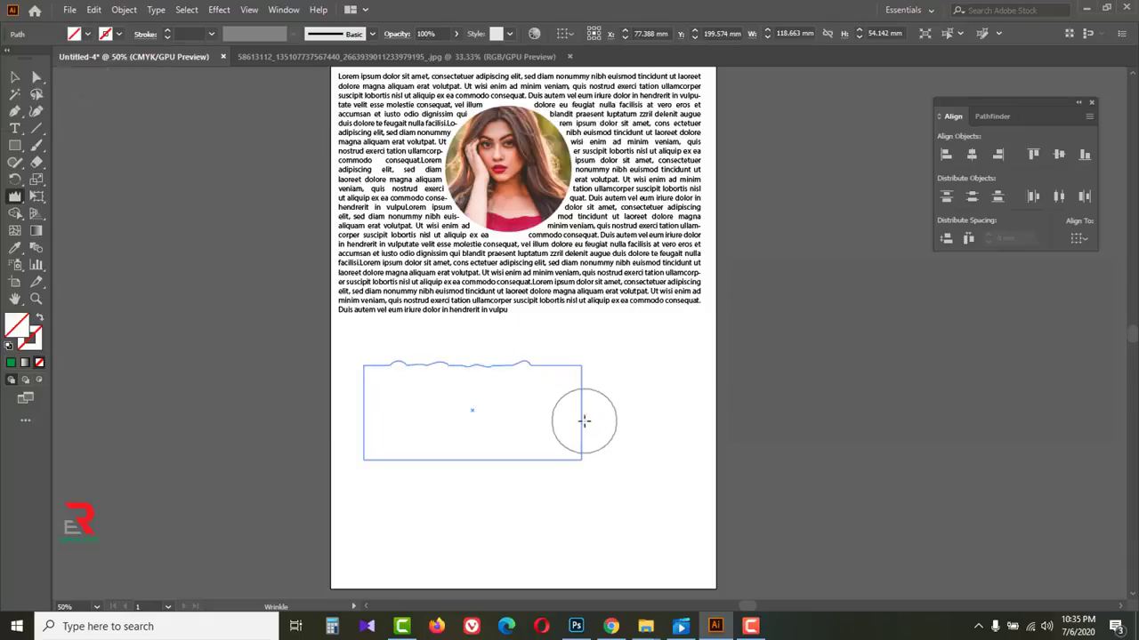
{"action": "left_click_drag", "start_coordinate": [539, 460], "coordinate": [364, 459]}
{"action": "key", "text": "shift+r"}
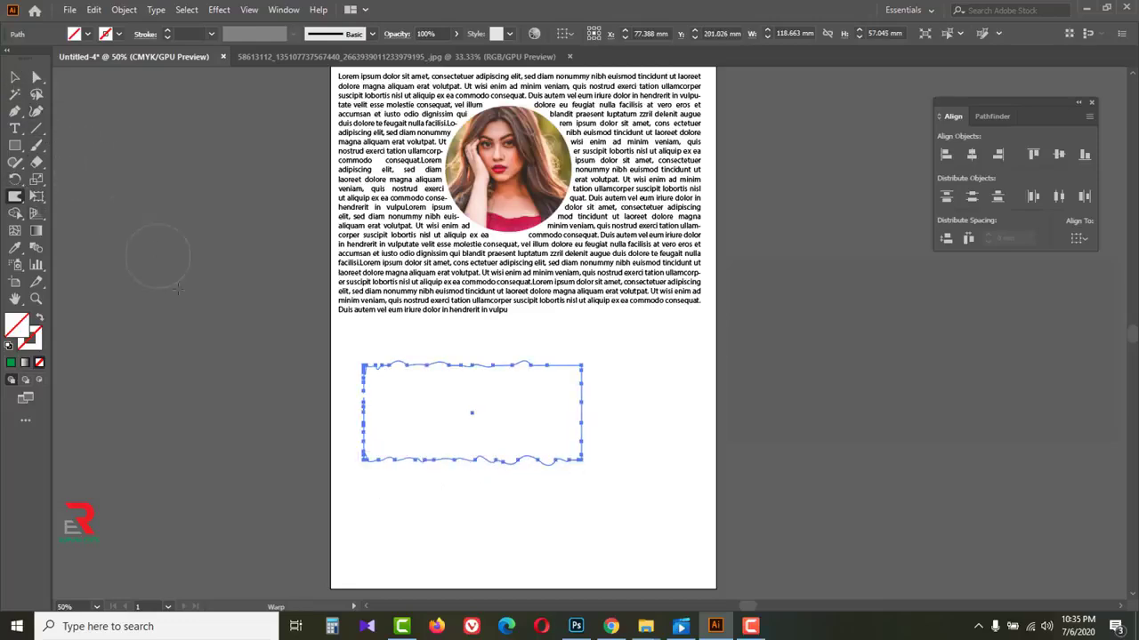